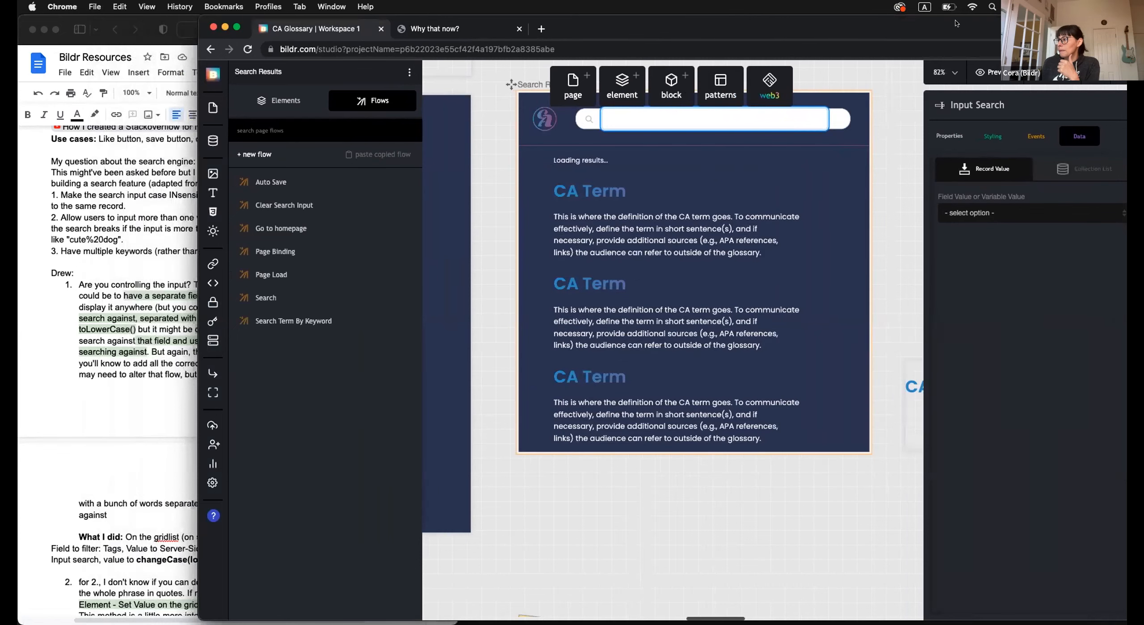
Arrange the browser beside the Bildr Resources document and read its notes on case-insensitive, multi-keyword search
left_click_drag(894, 27, 869, 50)
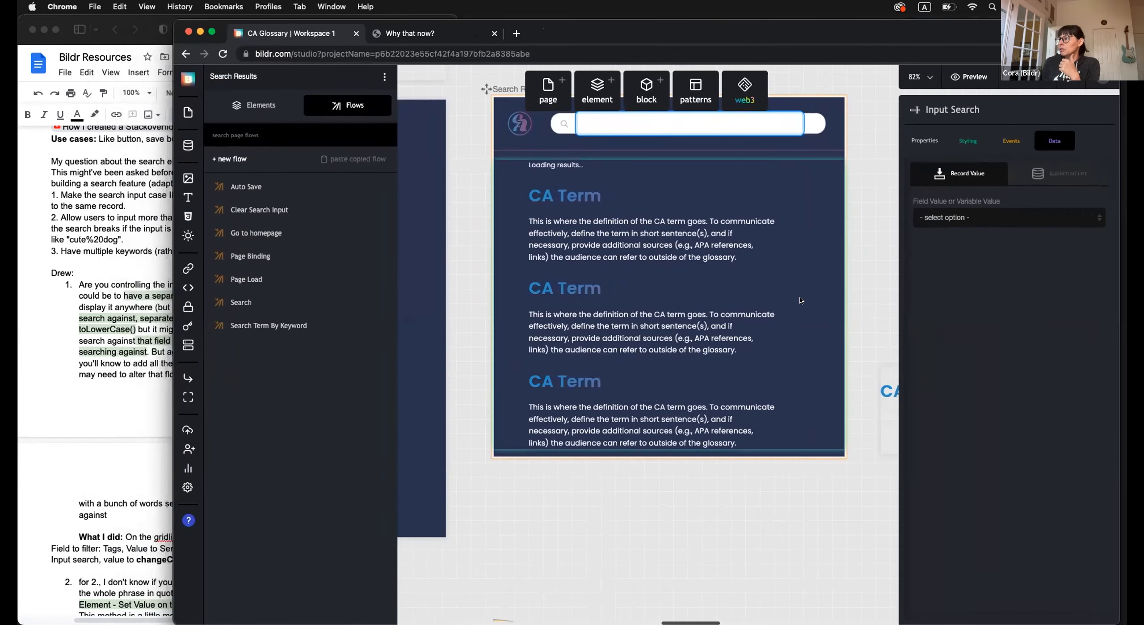
scroll(778, 447, "up", 1)
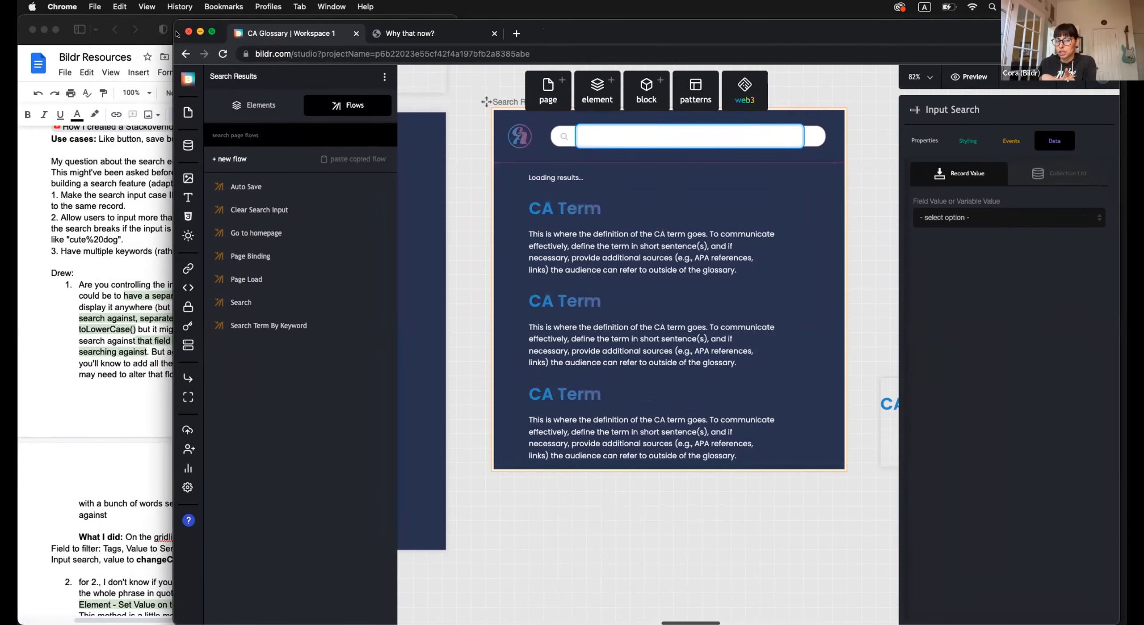
left_click_drag(192, 29, 258, 26)
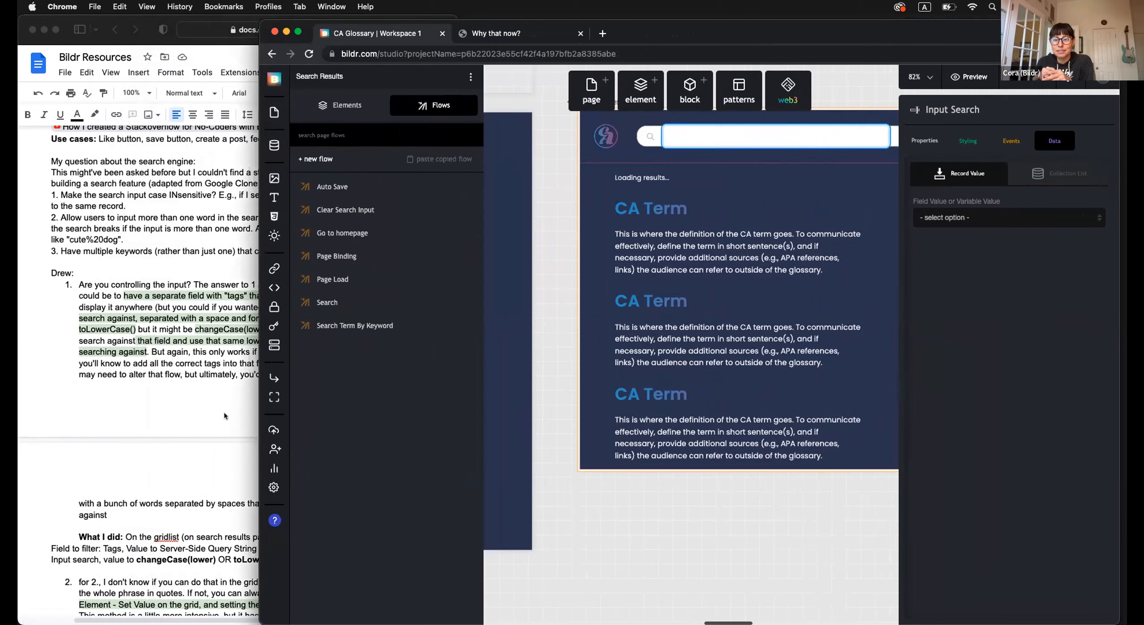
left_click(254, 199)
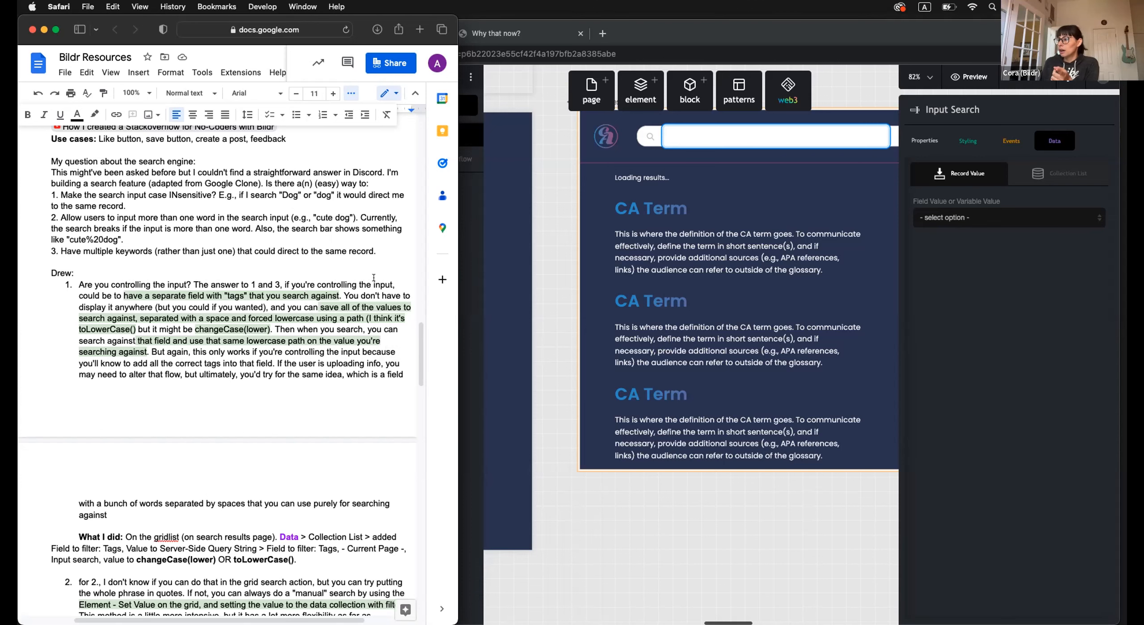
scroll(373, 277, "down", 3)
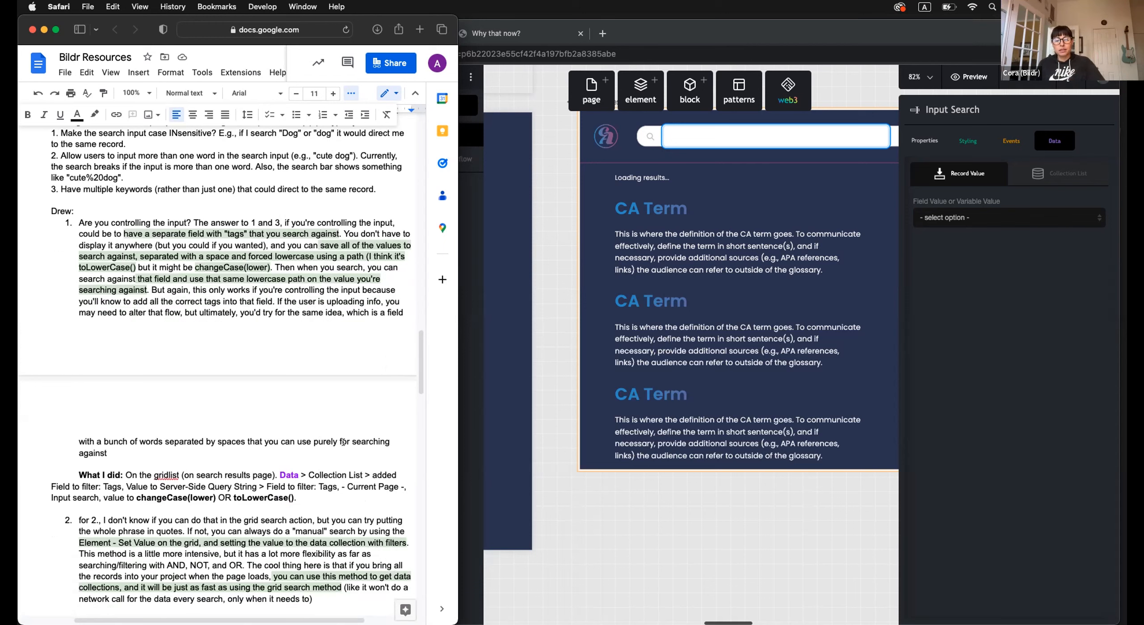
scroll(343, 442, "down", 3)
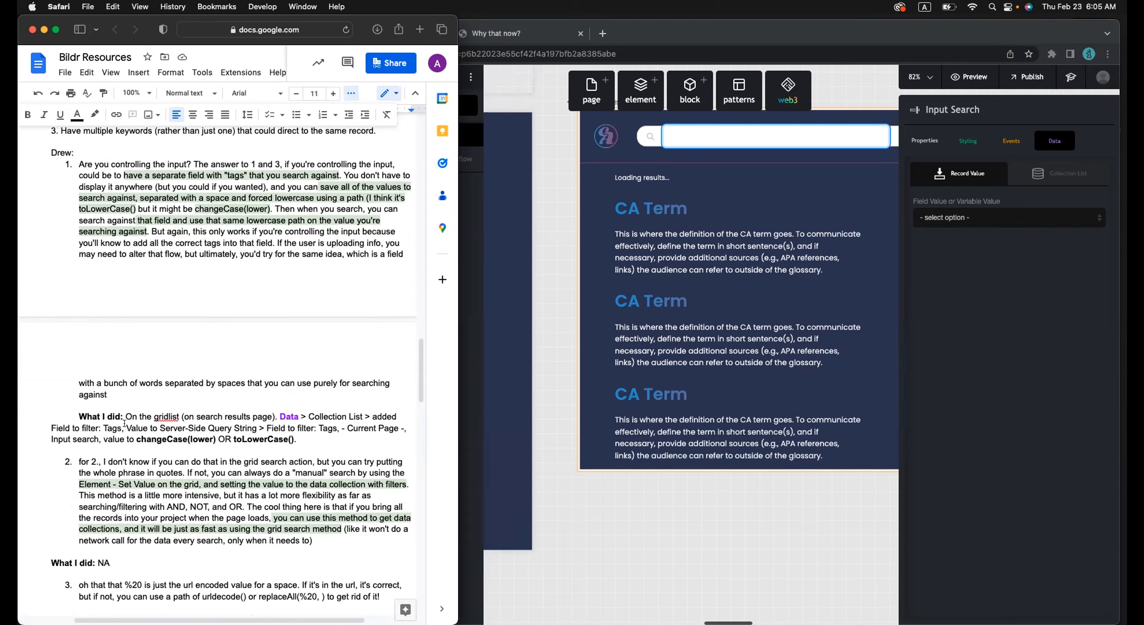
Switch to the Bildr studio and examine both AND filters in the Grid List's collection data settings
left_click(754, 322)
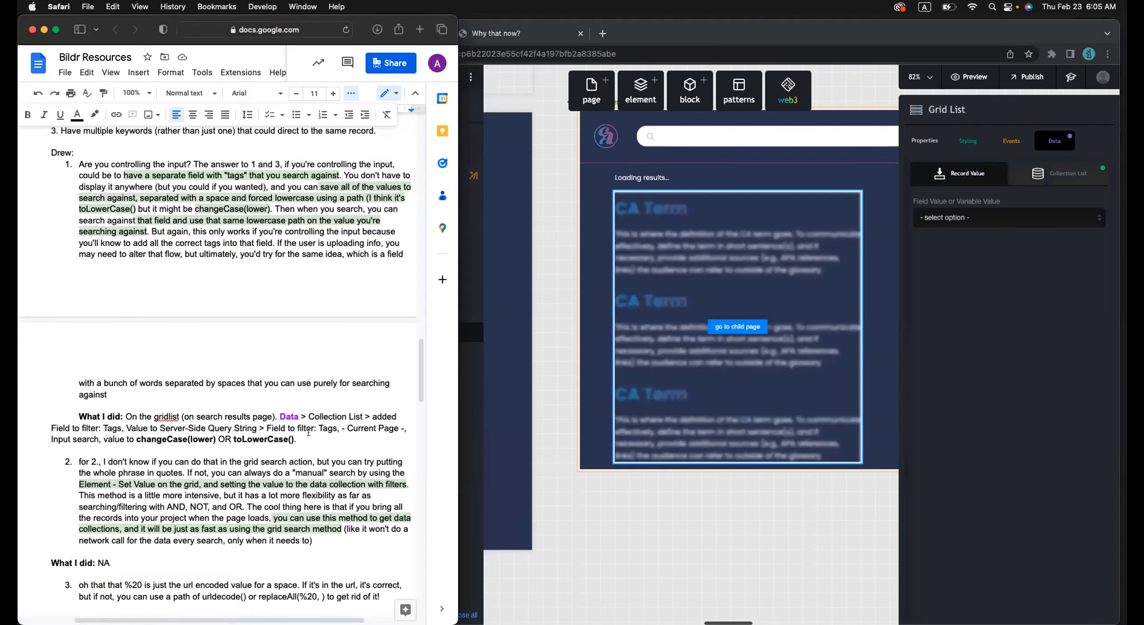
left_click_drag(939, 41, 748, 33)
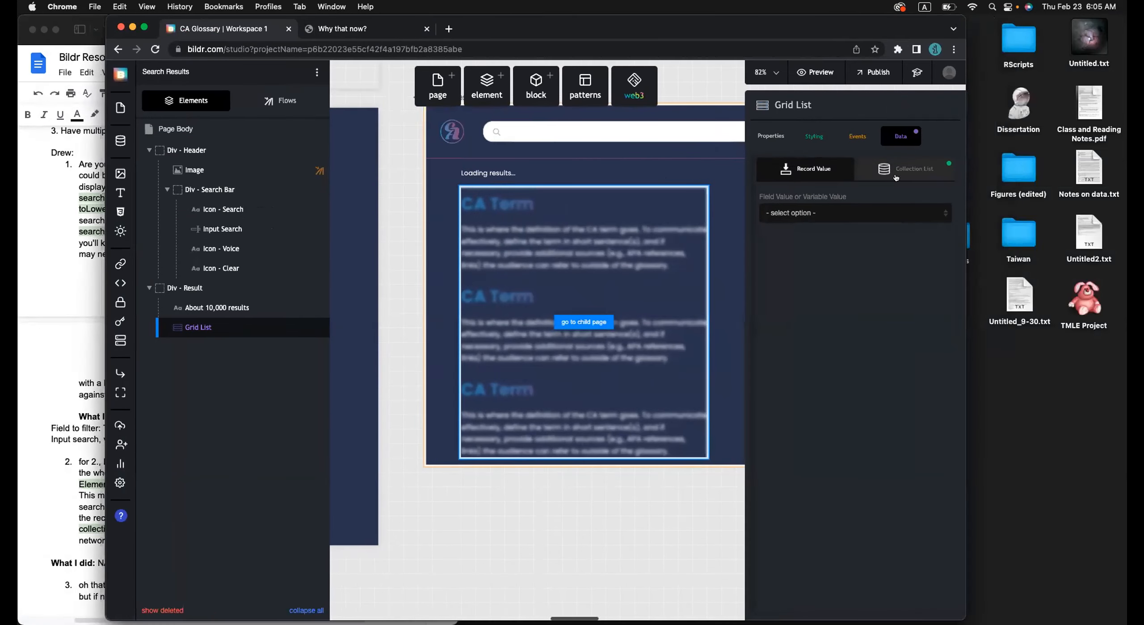
left_click(907, 168)
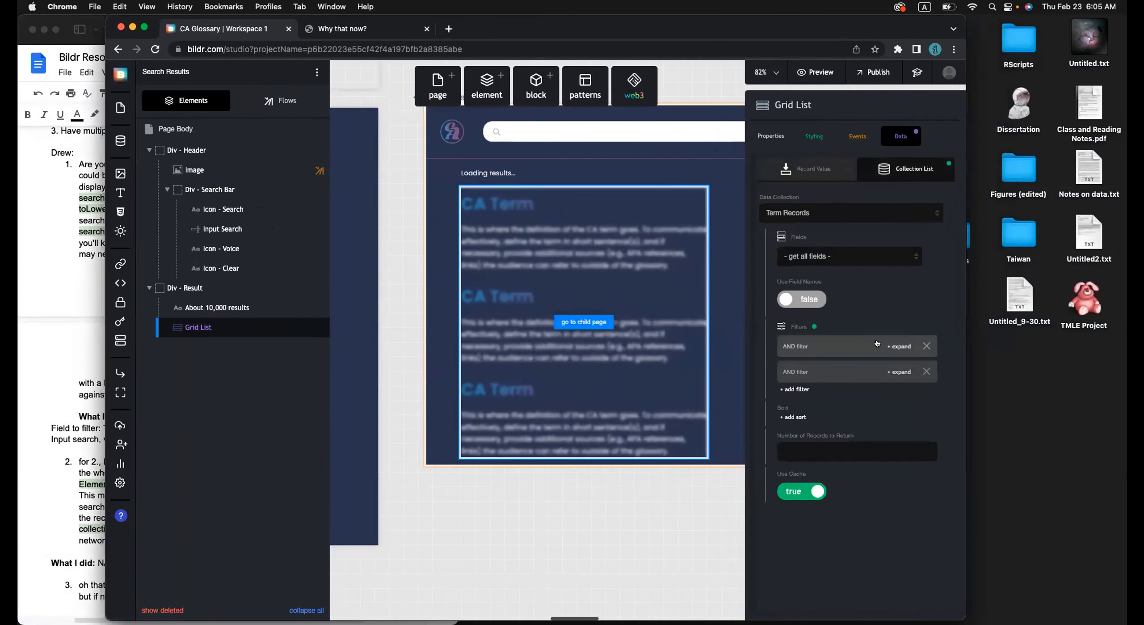
left_click(899, 346)
scroll(866, 415, "down", 2)
left_click(830, 517)
scroll(831, 516, "down", 1)
scroll(831, 516, "down", 3)
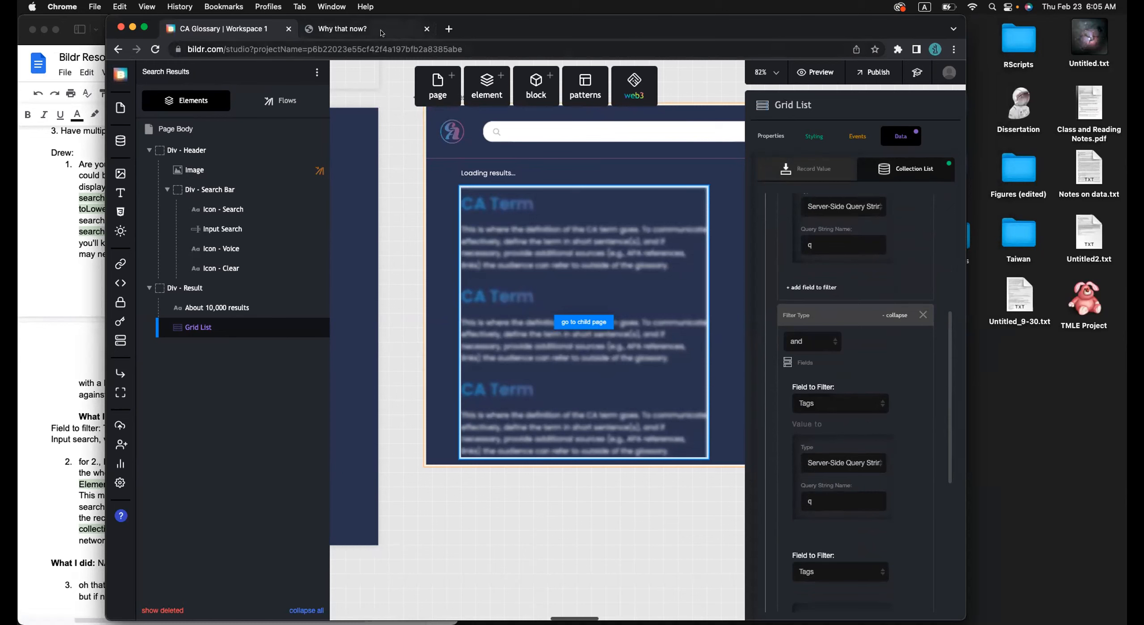
Preview the /admin page and examine the tags stored for the Affective Stance and Epistemics records
left_click(814, 72)
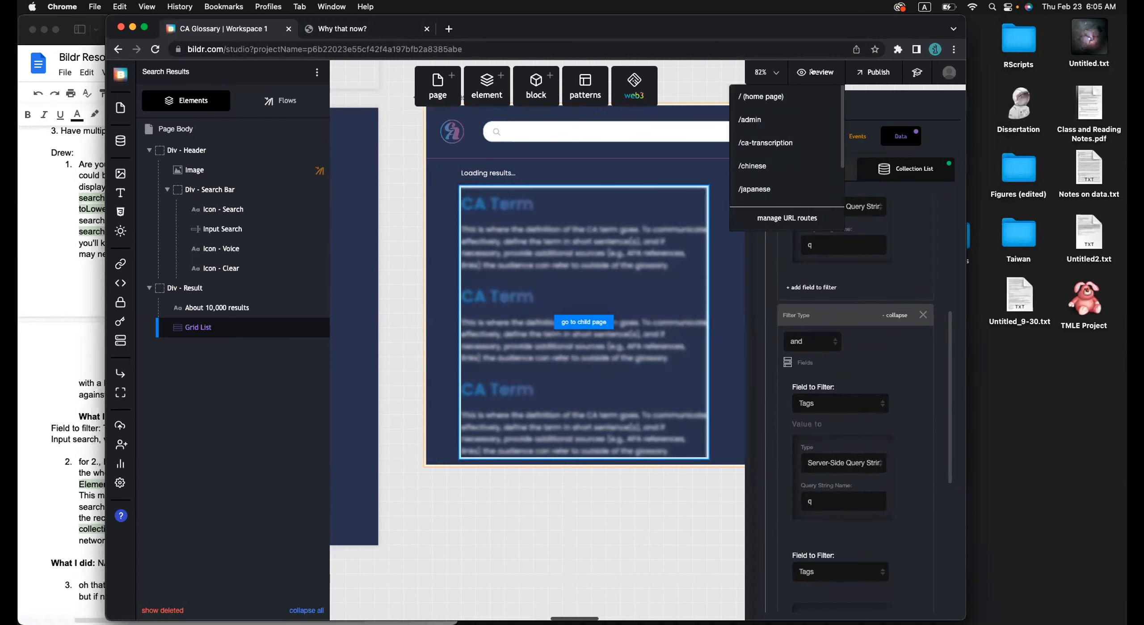
left_click(795, 117)
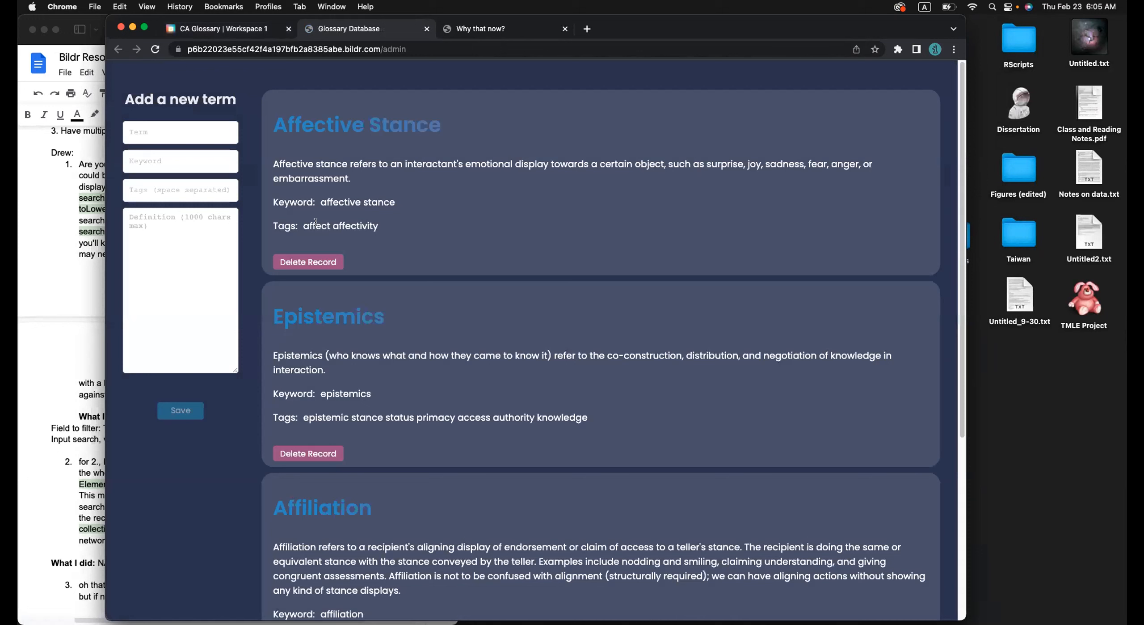
left_click_drag(311, 222, 380, 229)
left_click_drag(318, 418, 620, 422)
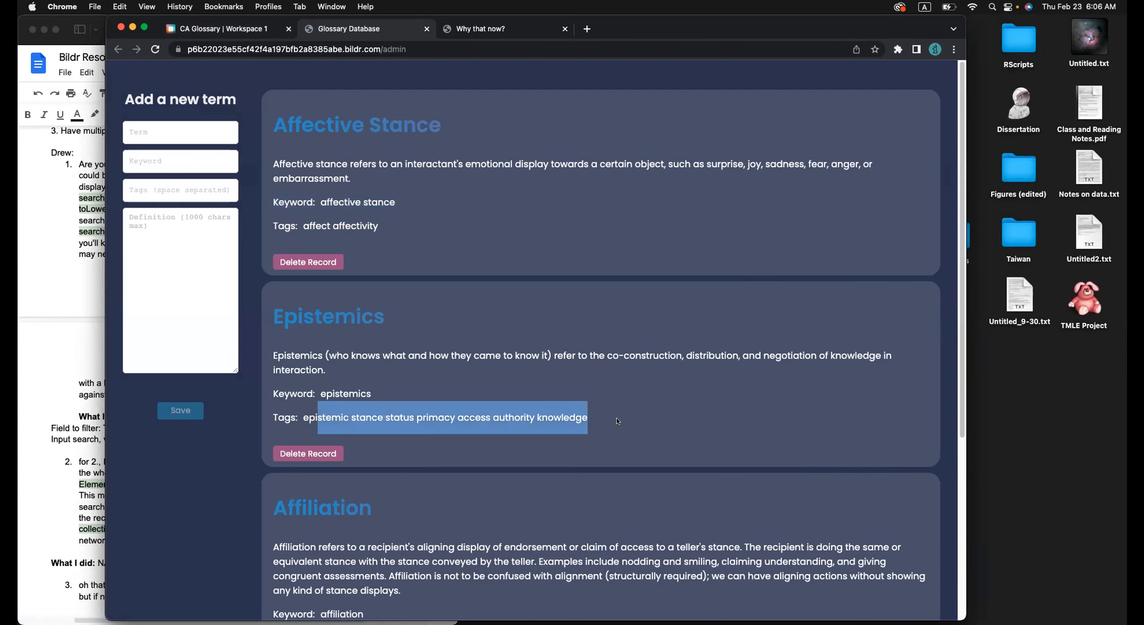
left_click(624, 425)
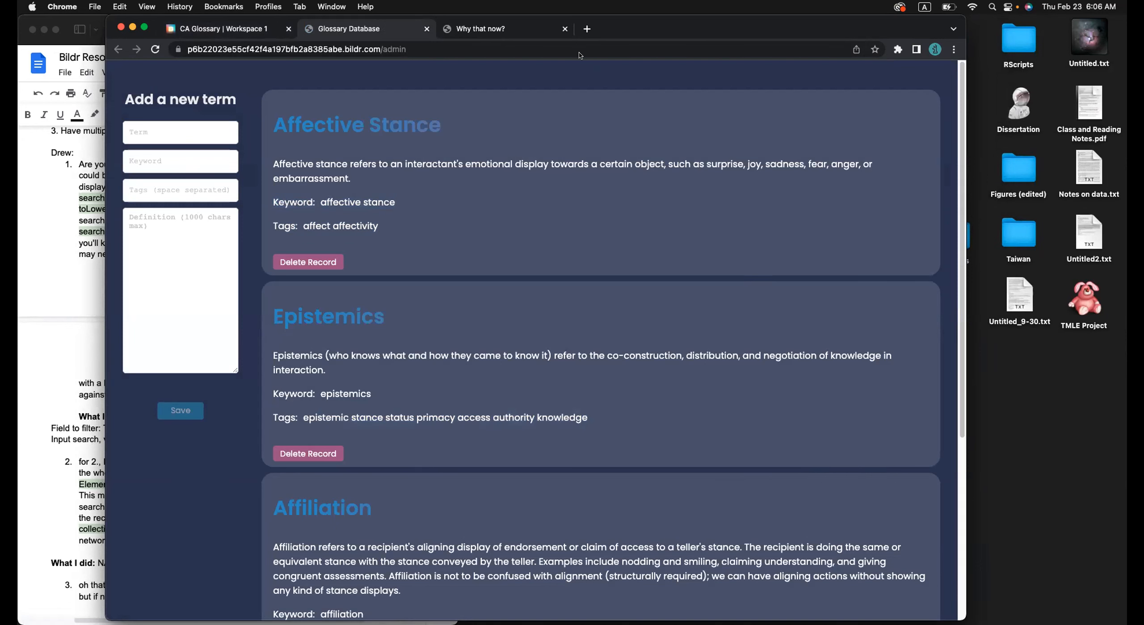
left_click(493, 33)
left_click(381, 34)
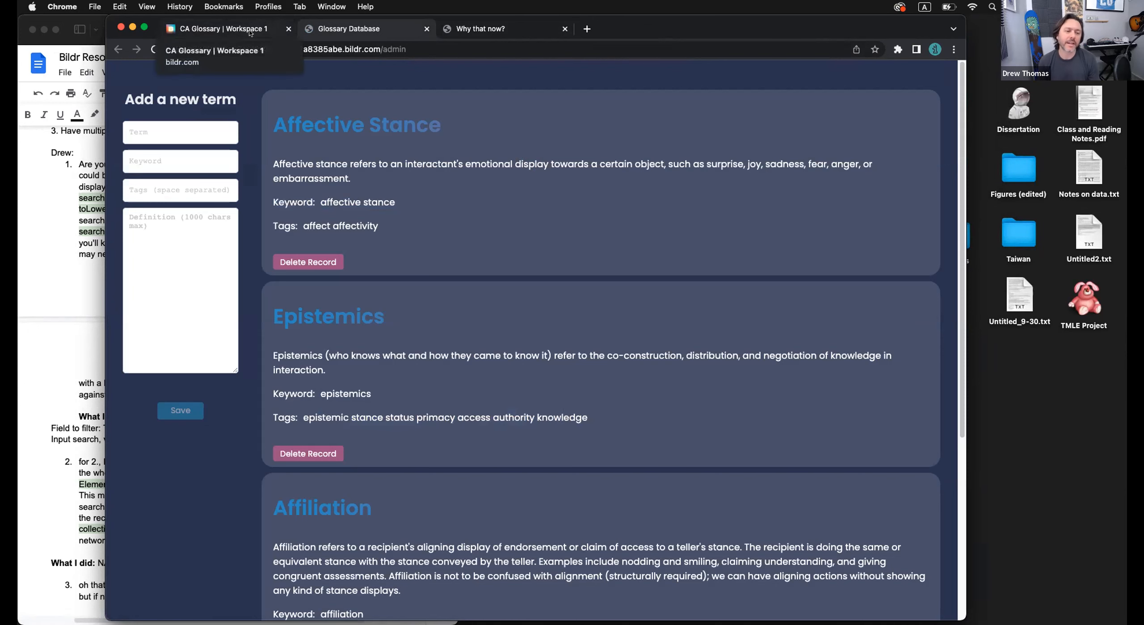
Return to the CA Glossary workspace and review the Keyword and Tags filter settings of the Grid List
left_click(251, 33)
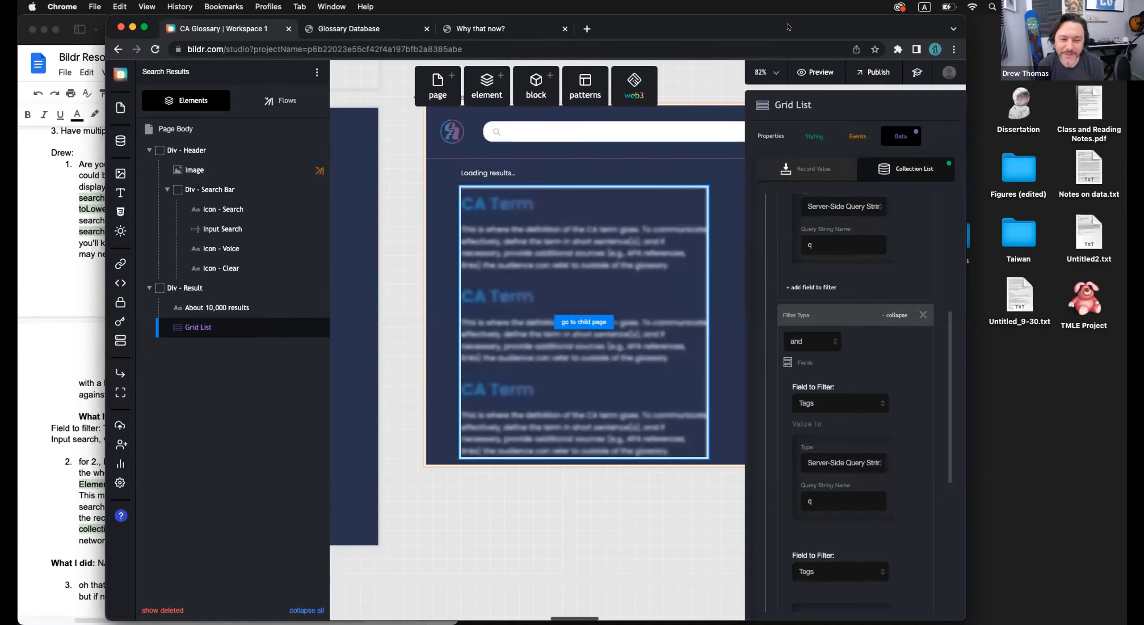
left_click_drag(787, 28, 818, 28)
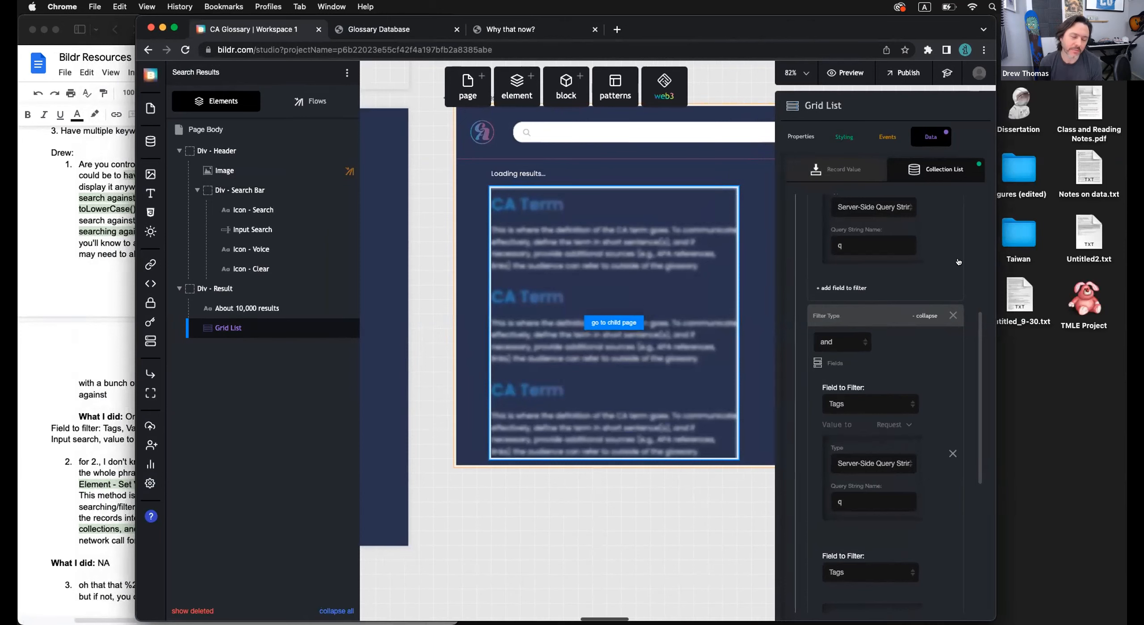
left_click_drag(993, 41, 1114, 40)
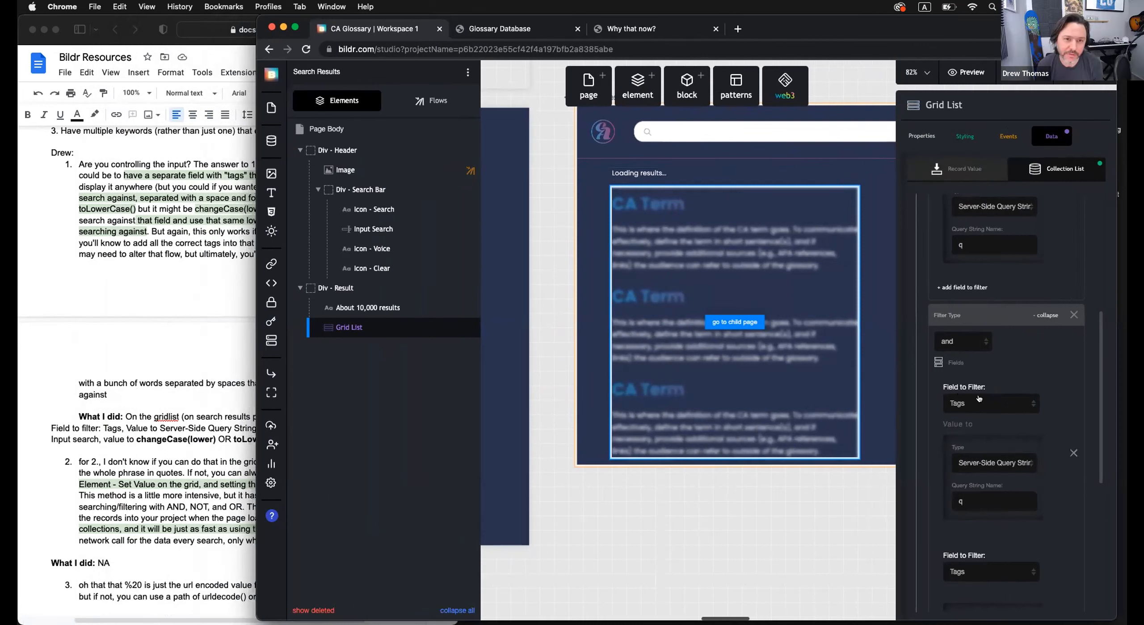
scroll(995, 400, "up", 5)
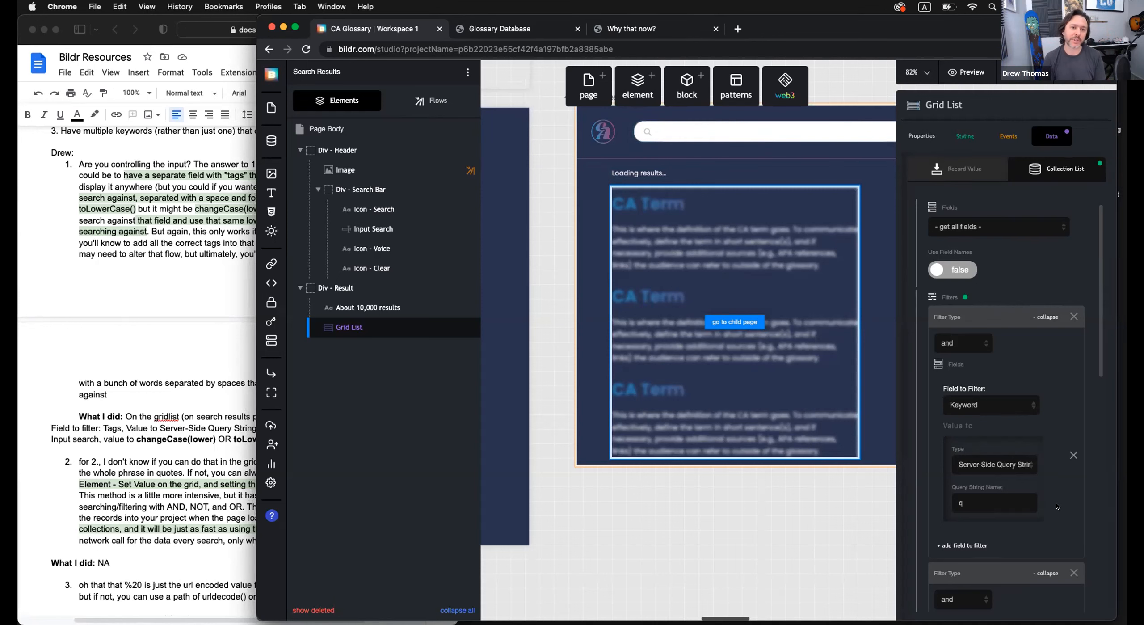
scroll(1058, 506, "down", 7)
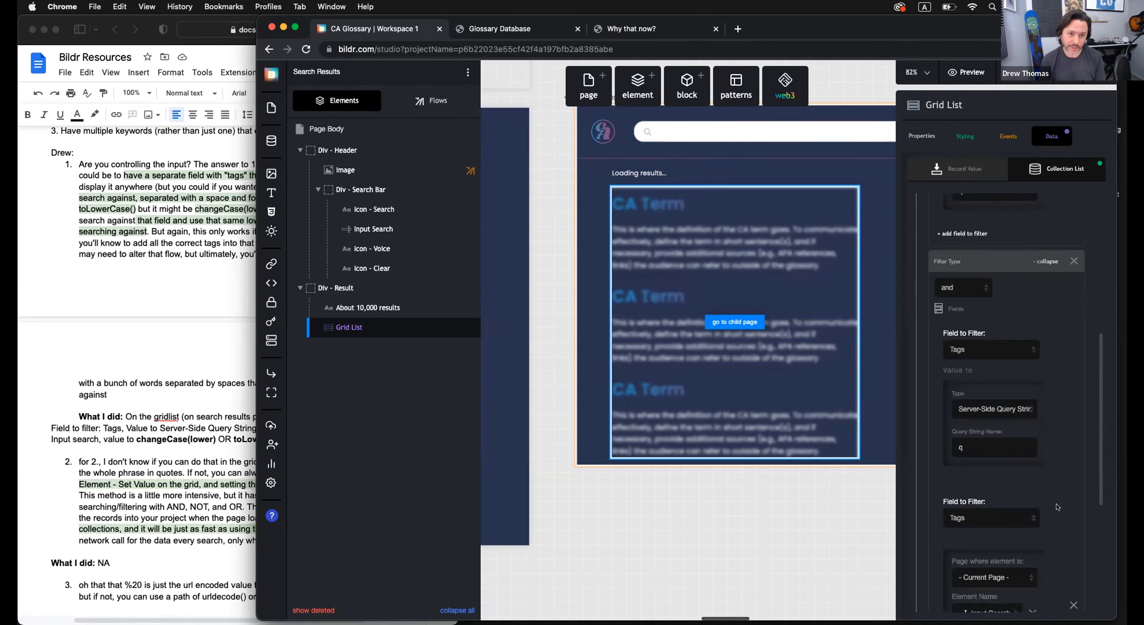
scroll(1057, 507, "down", 2)
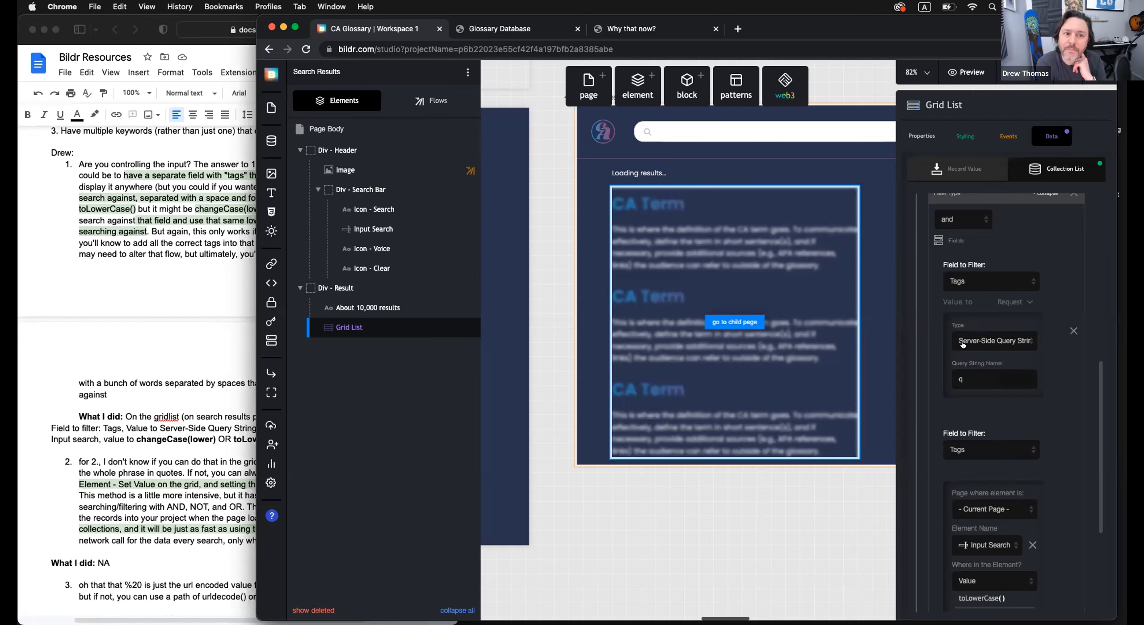
Select the search input on the Search Results page and inspect the Search flow's page-opening action
left_click(773, 133)
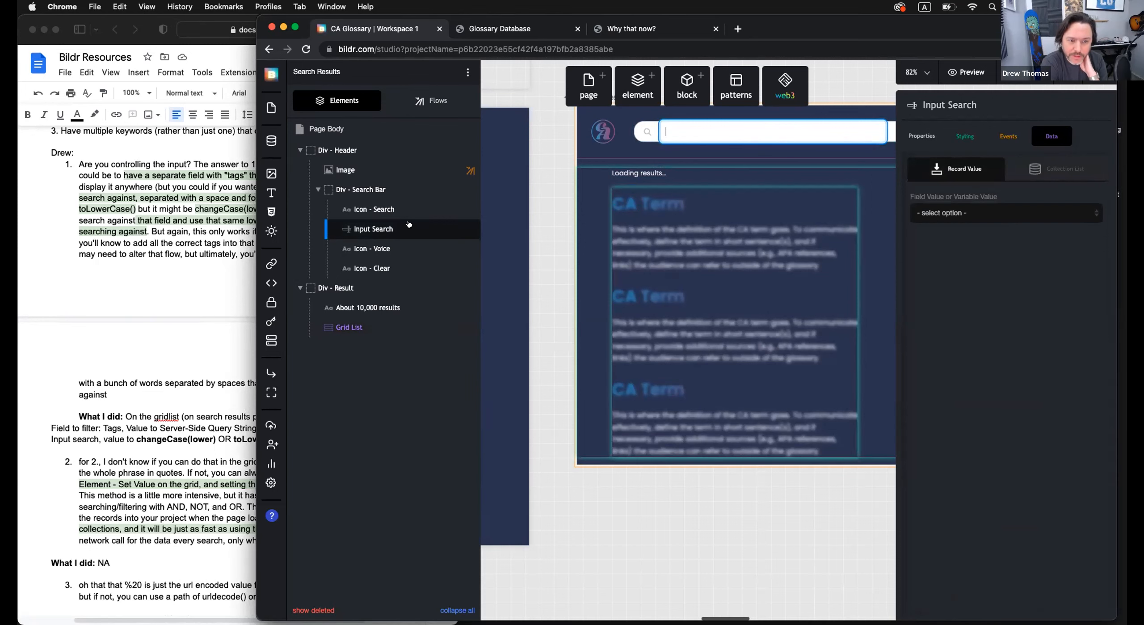
left_click(431, 101)
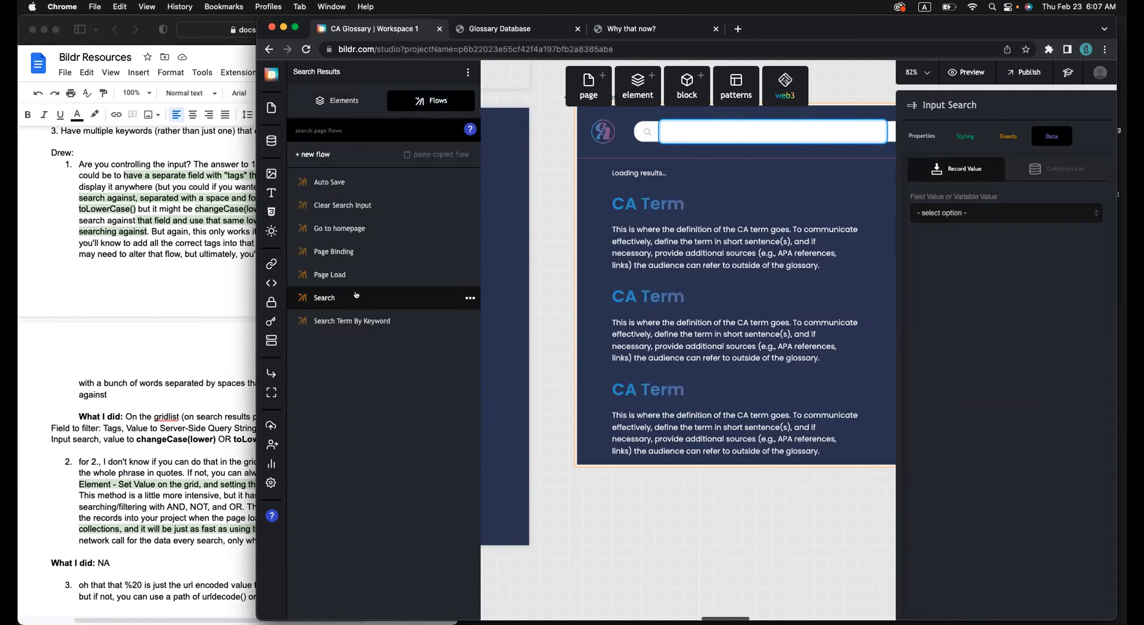
left_click(356, 296)
scroll(983, 379, "down", 2)
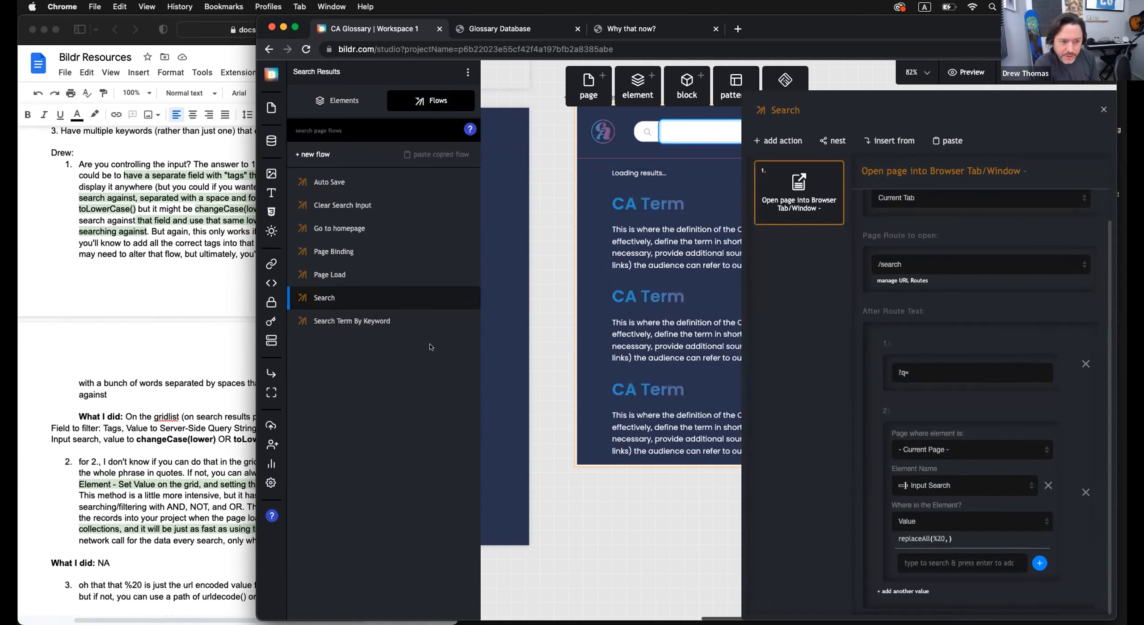
Open the Search Term By Keyword flow and compare its Keyword and Tags grid search actions
left_click(390, 321)
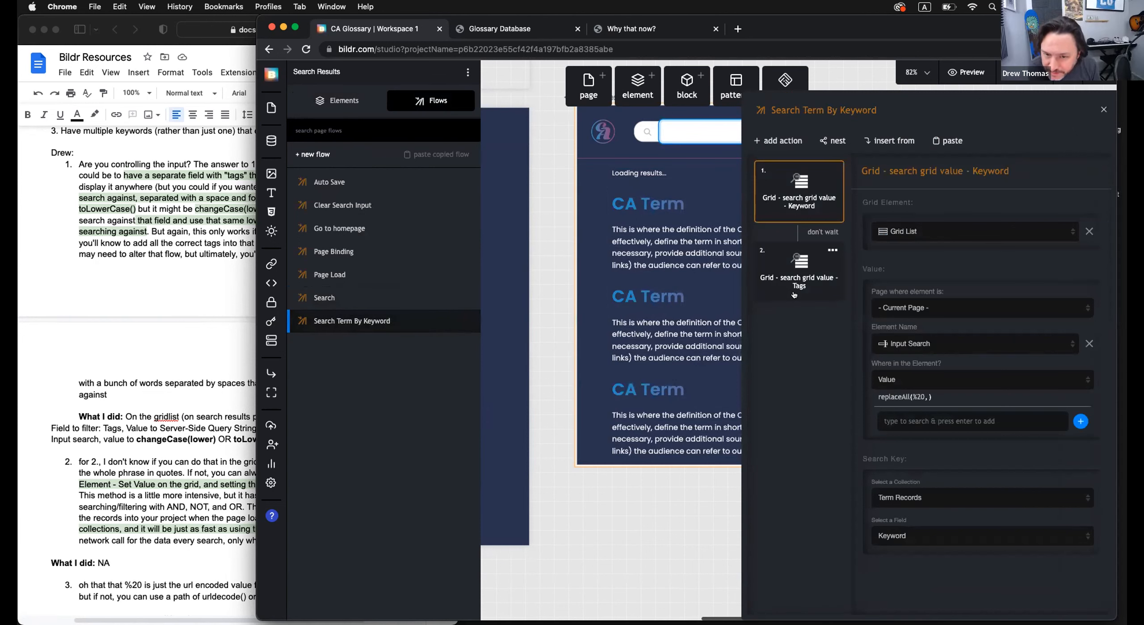
left_click(794, 293)
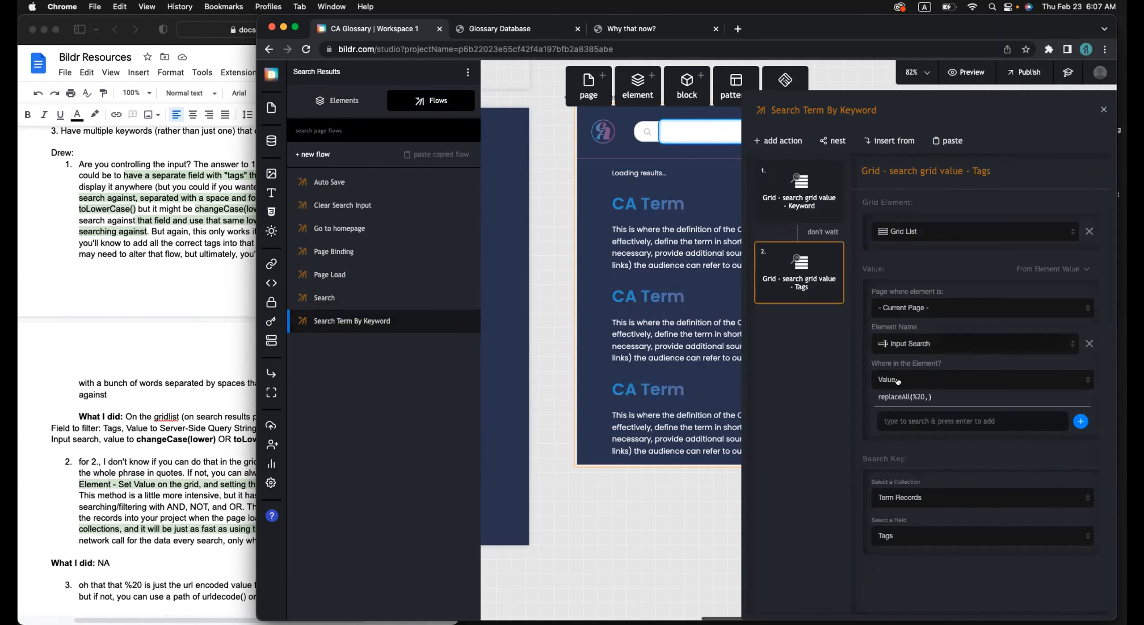
left_click(812, 220)
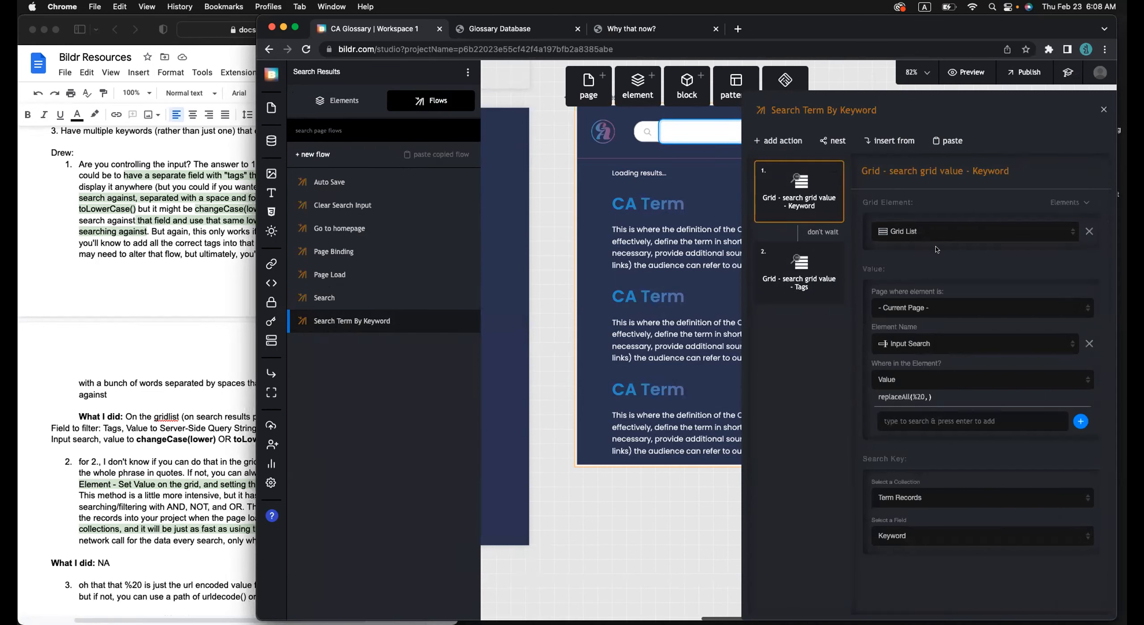
left_click(826, 295)
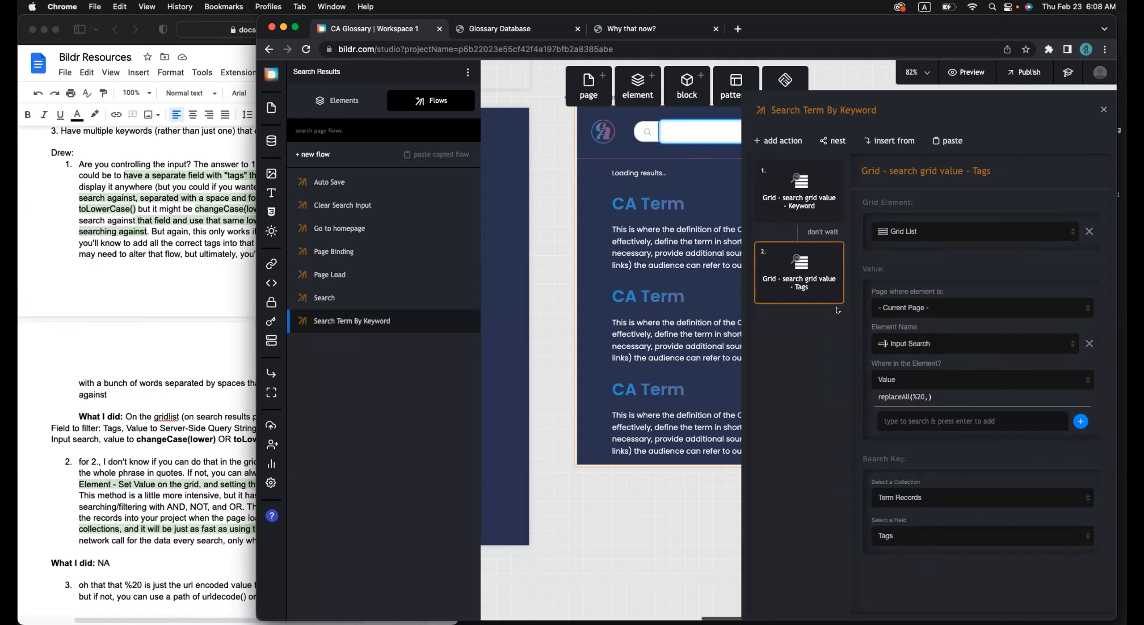
mouse_move(840, 287)
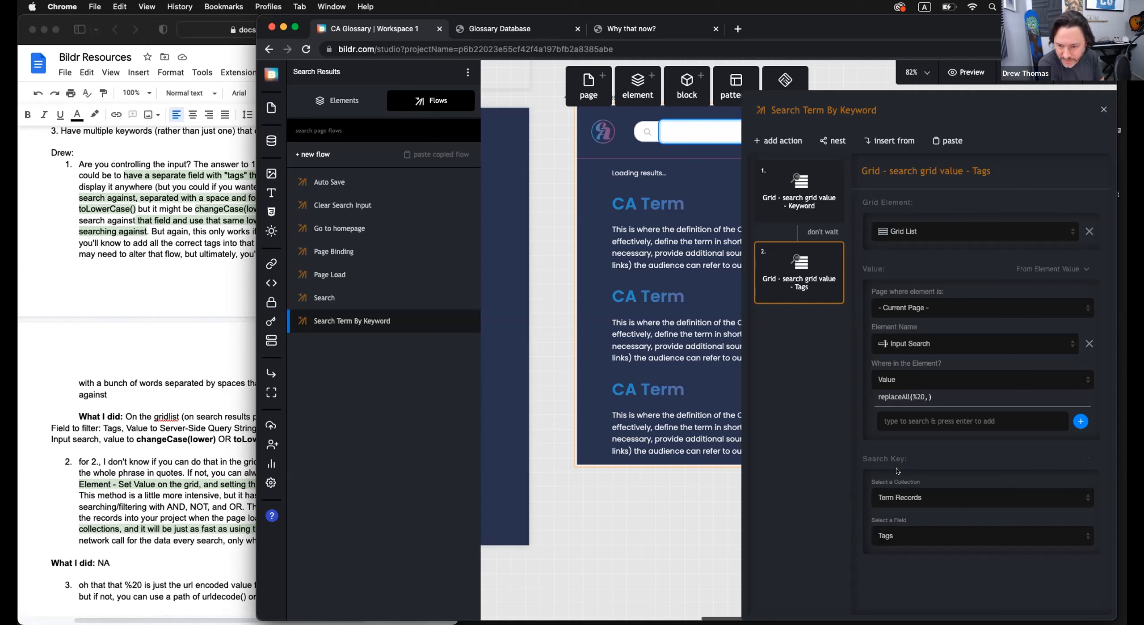
Clear the collection from the Tags action's search key and rename the action "Grid - search grid value - all fields"
left_click(1033, 491)
left_click(962, 472)
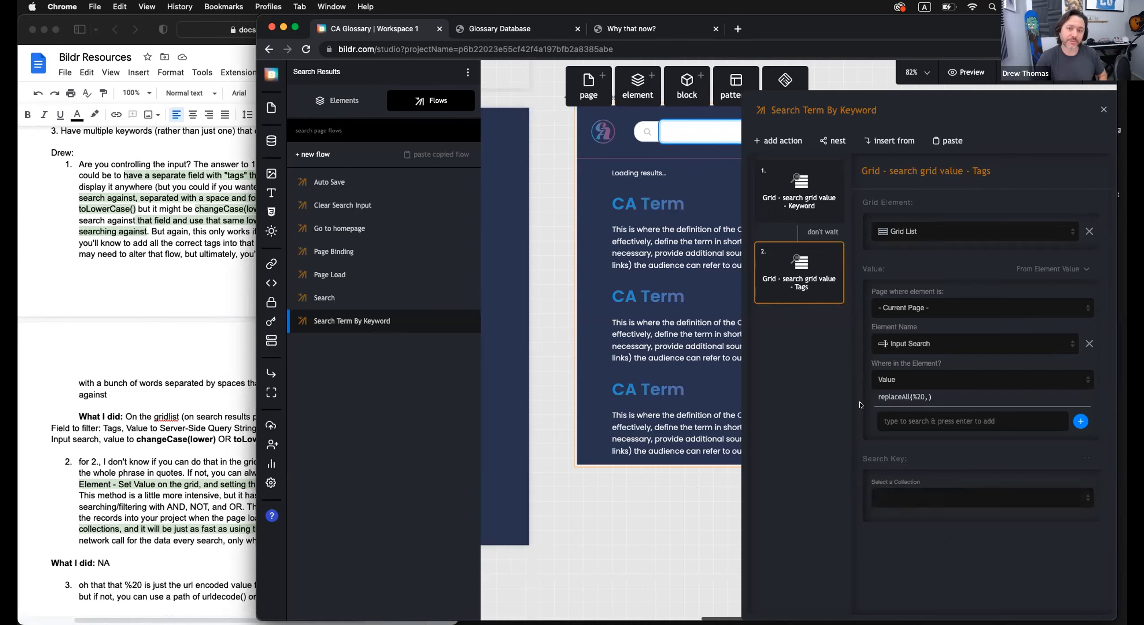
left_click(985, 175)
double_click(985, 174)
type("all fields")
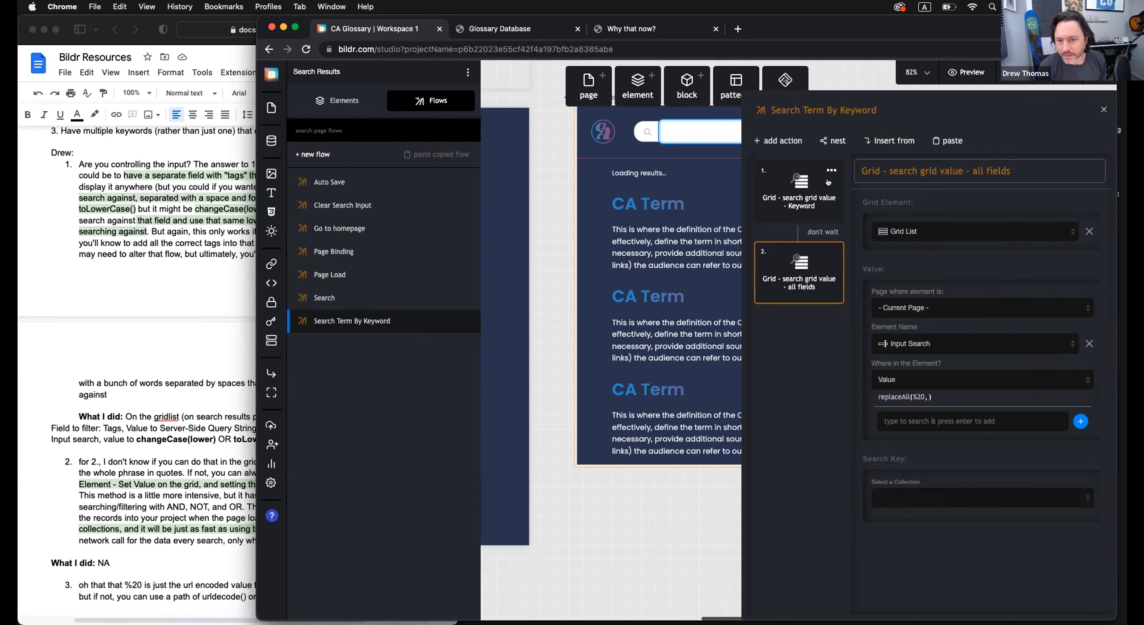
Delete the Keyword grid search action from the Search Term By Keyword flow
left_click(830, 170)
left_click(786, 294)
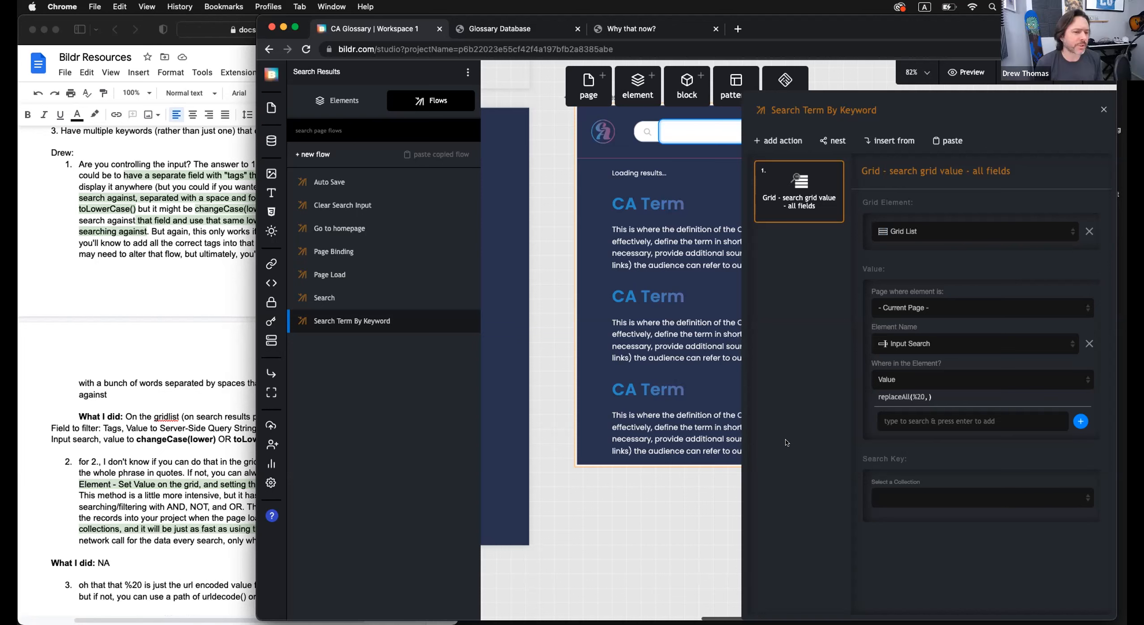
Open the Search flow and review its page route, after-route text and search input value settings
left_click(352, 300)
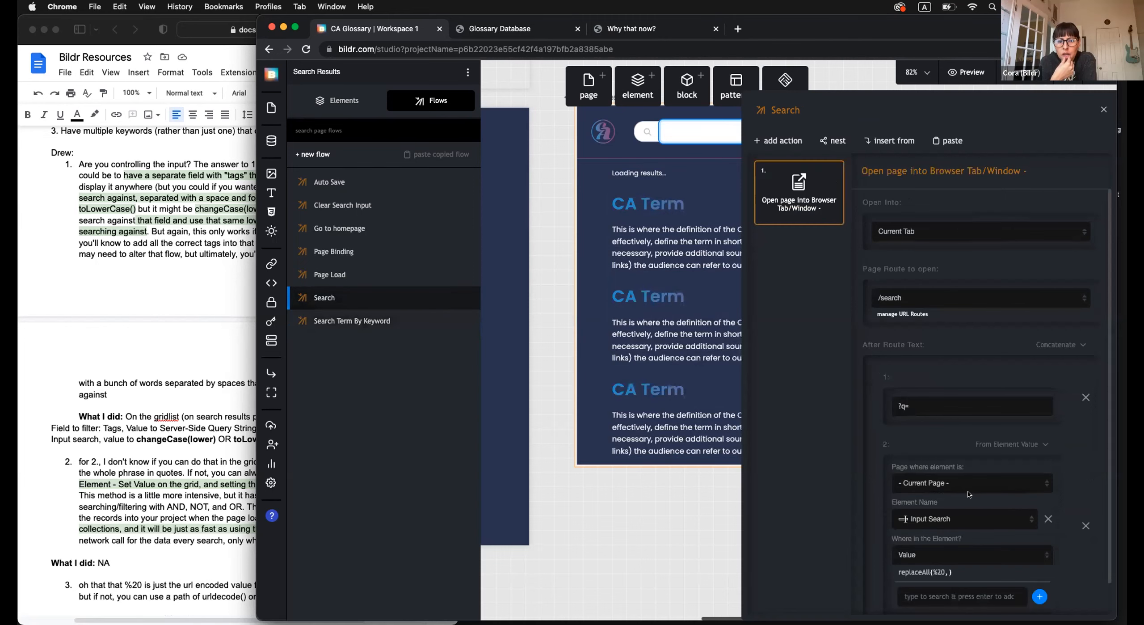
scroll(890, 429, "down", 2)
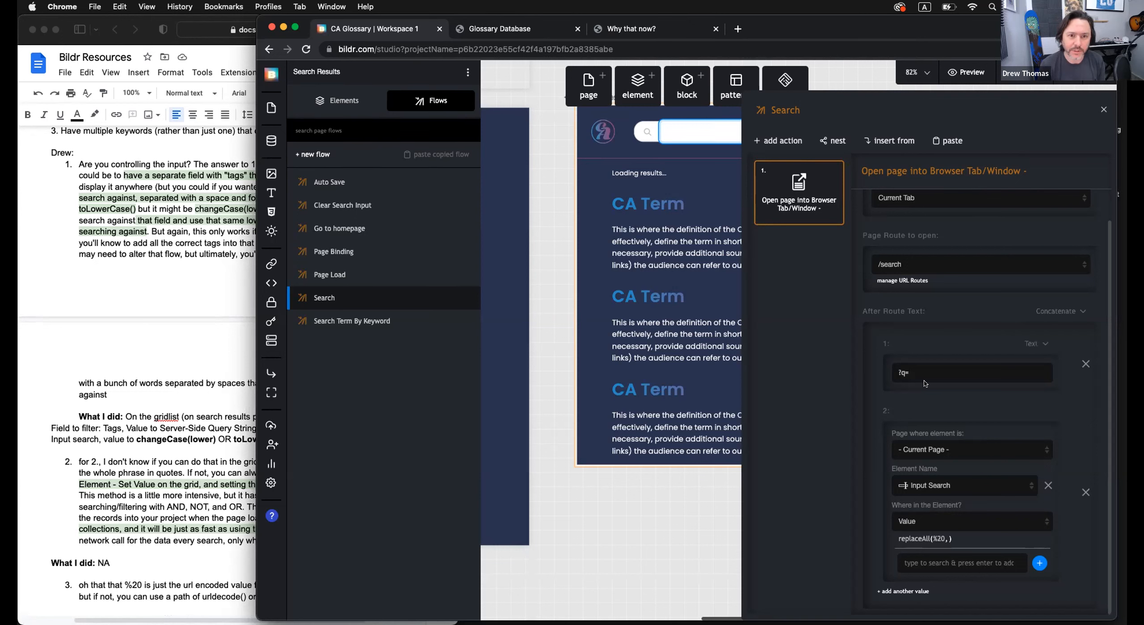
scroll(924, 383, "up", 2)
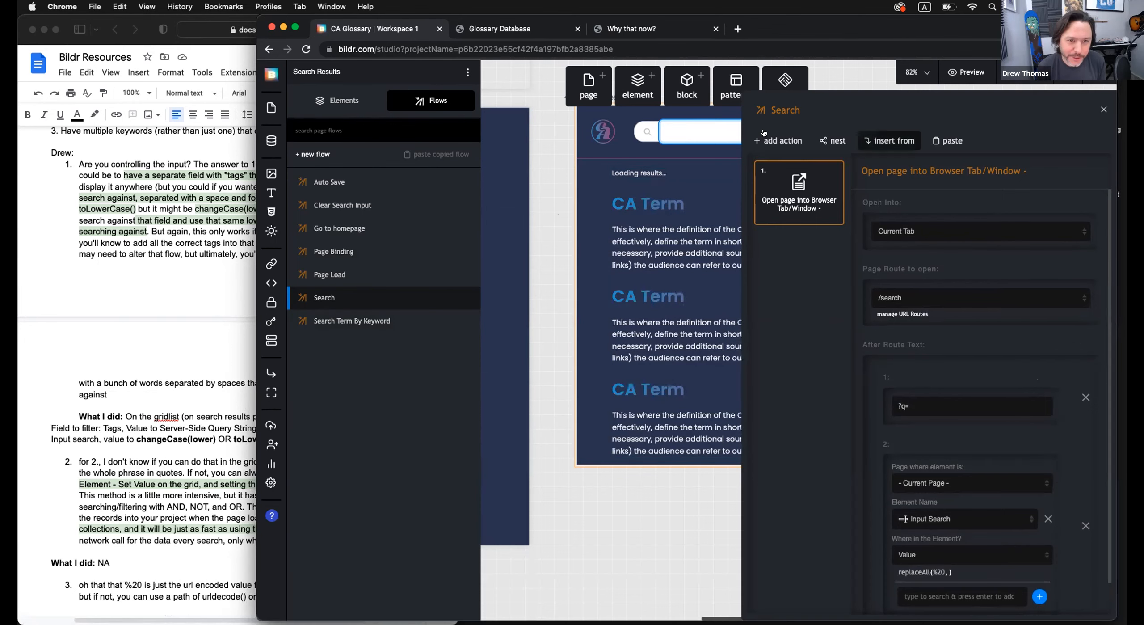
Recheck the Search flow's page route and after-route text settings, and return to the Search Results page's element list
left_click_drag(951, 35, 898, 35)
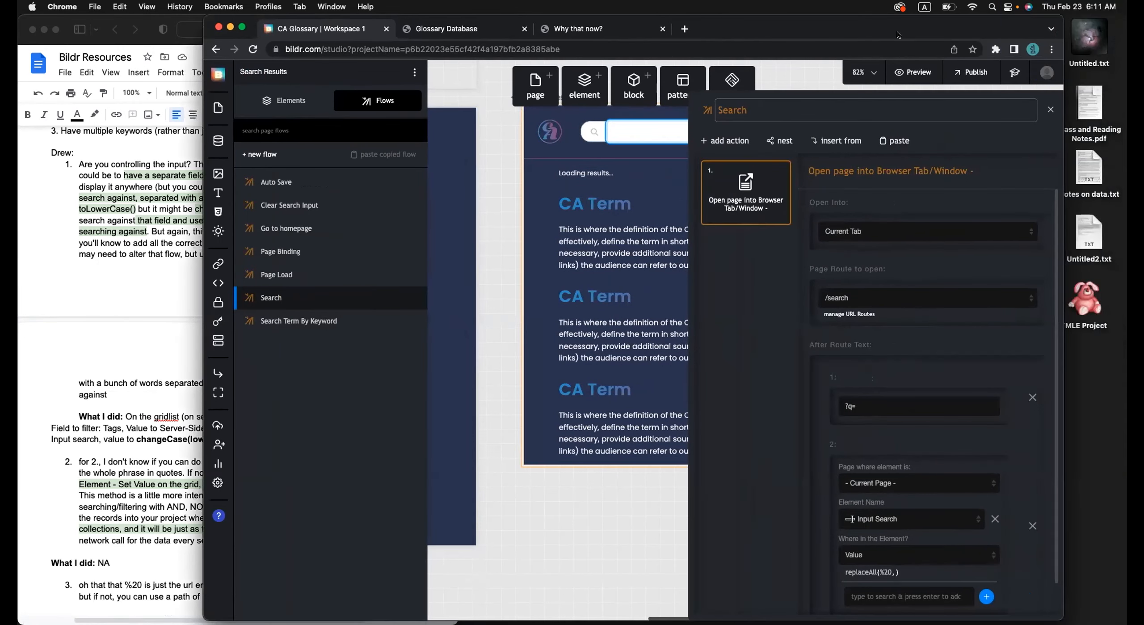
left_click(1051, 109)
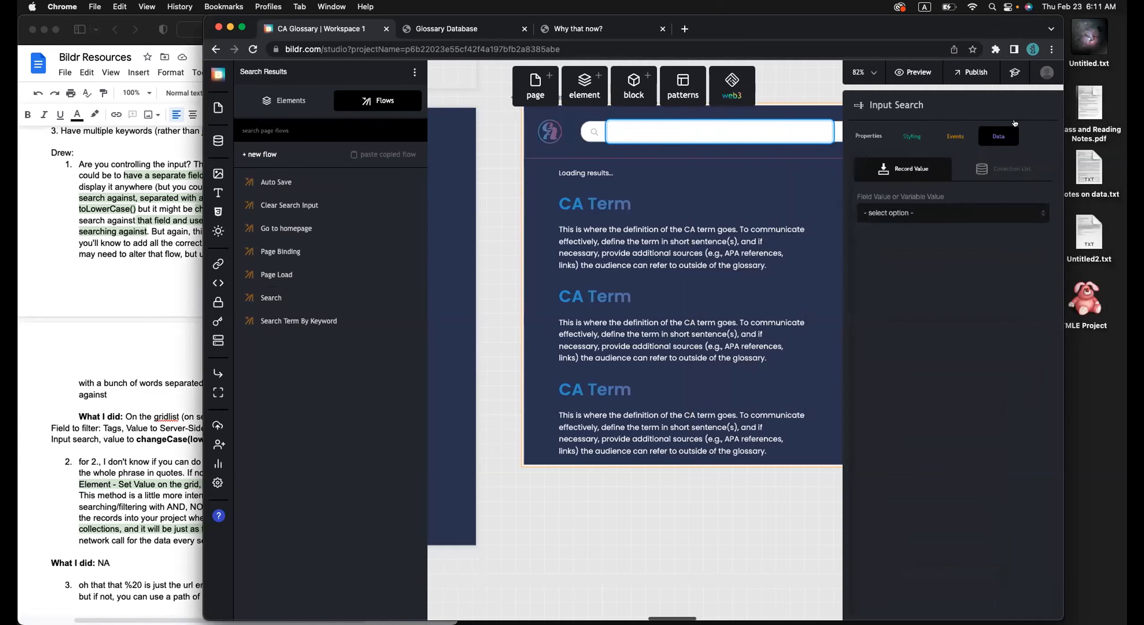
left_click(286, 100)
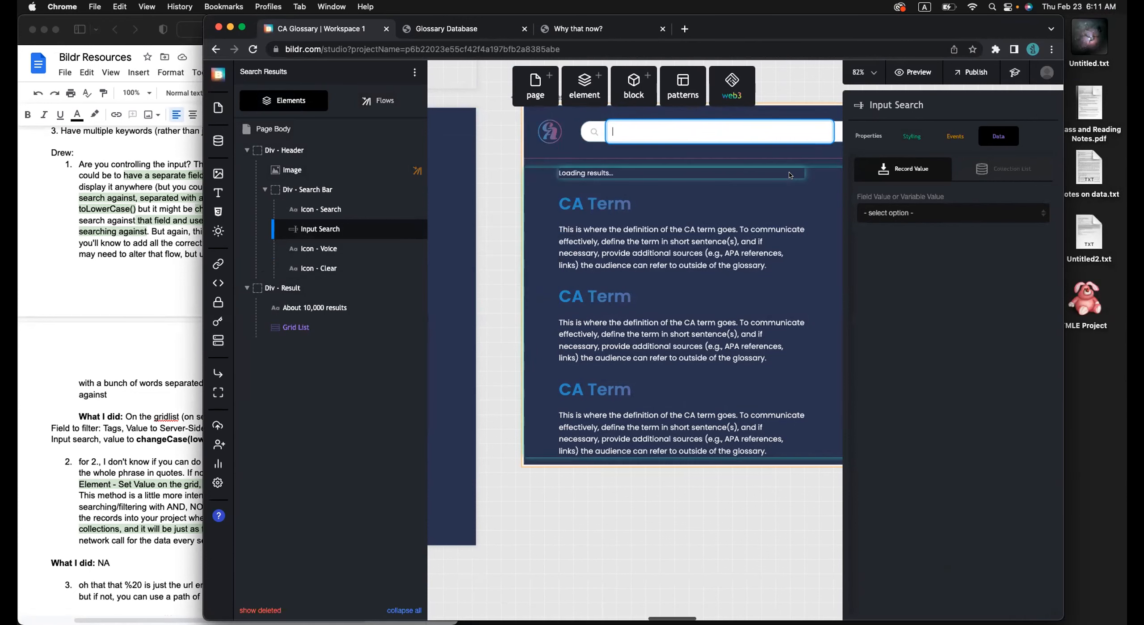
scroll(790, 175, "right", 1)
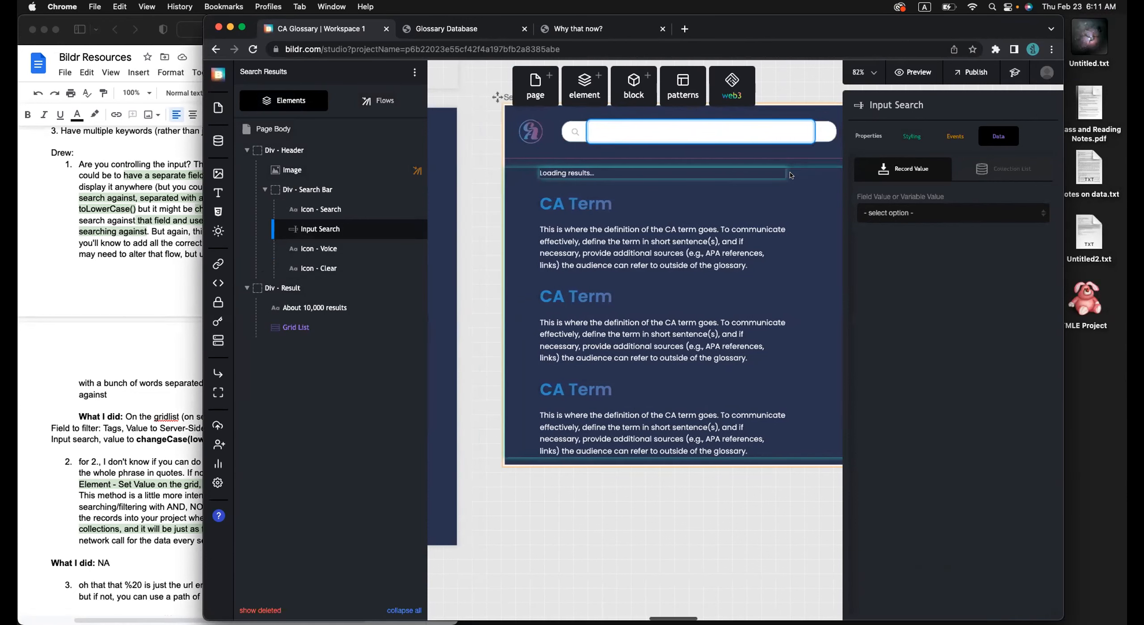
left_click(384, 100)
left_click(324, 299)
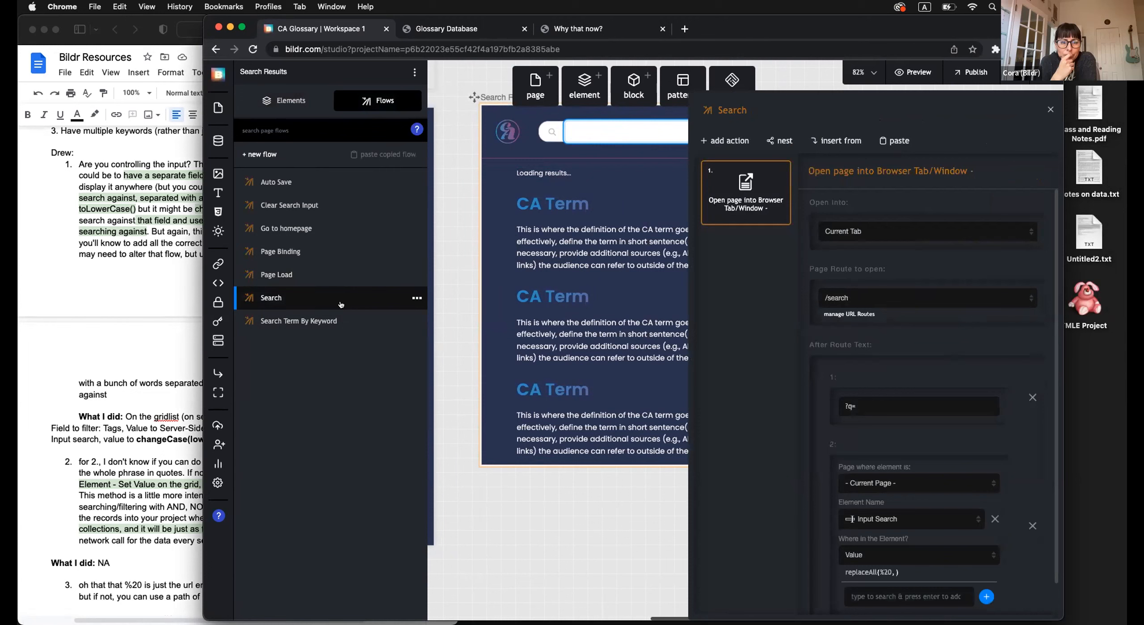
scroll(929, 394, "down", 1)
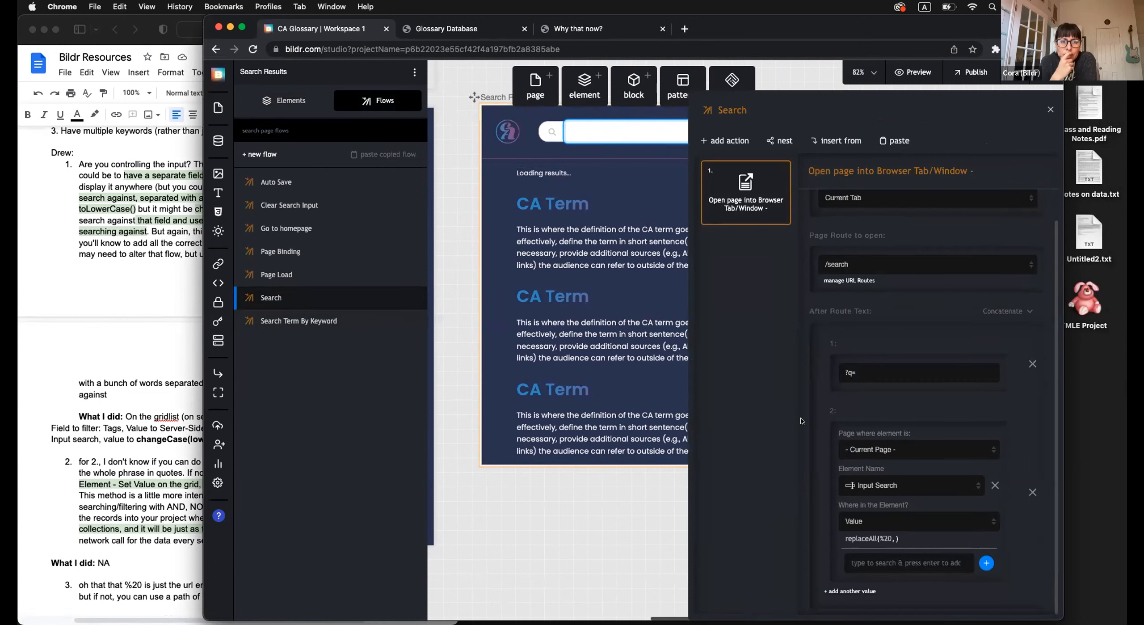
left_click(1051, 109)
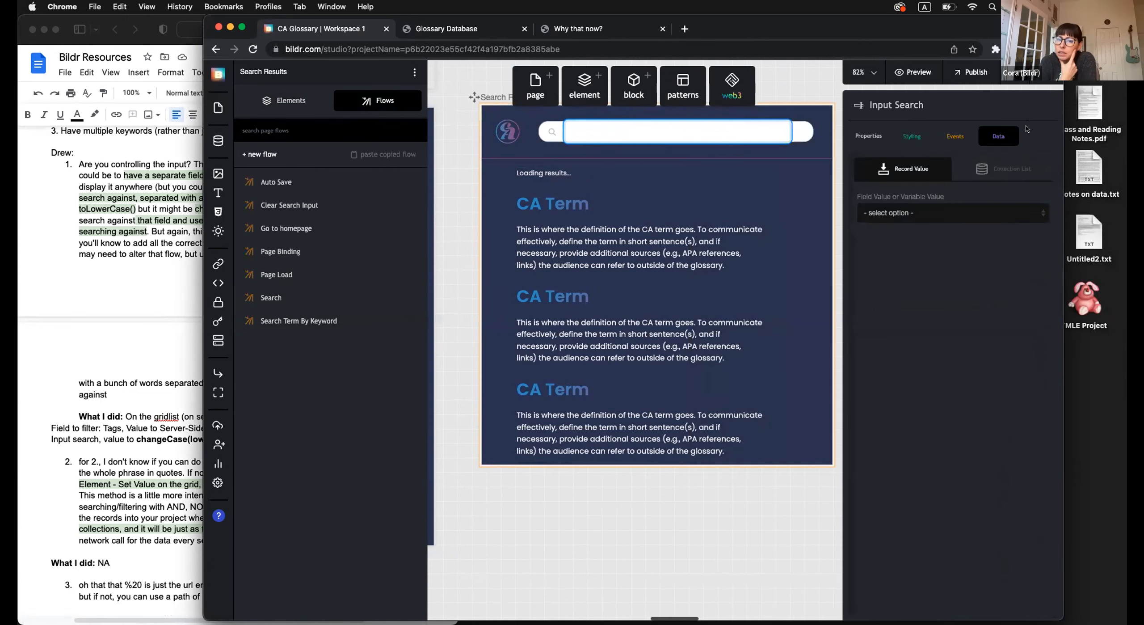
left_click(288, 103)
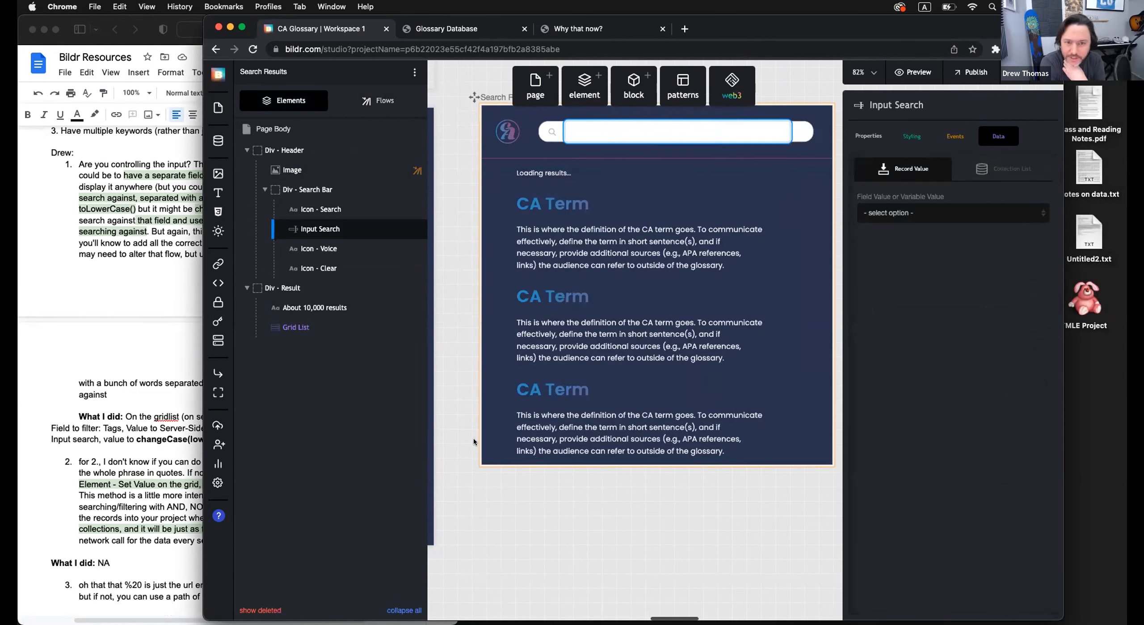
Set the Enter key's keydown action on the Input Search element to the Search Term By Keyword flow
left_click(388, 173)
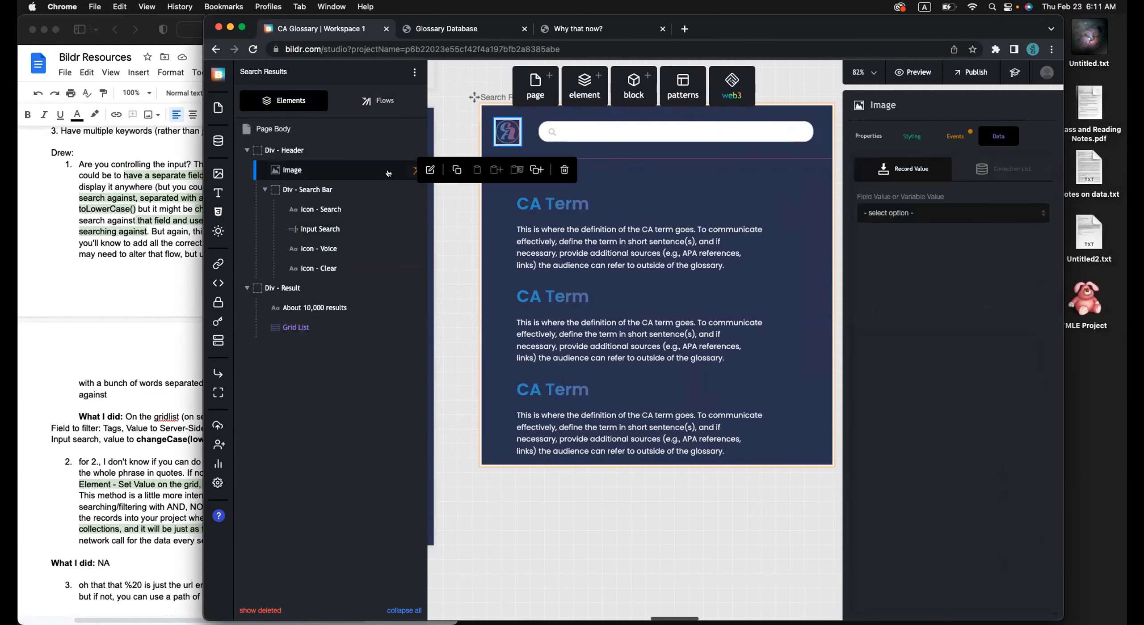
left_click(955, 136)
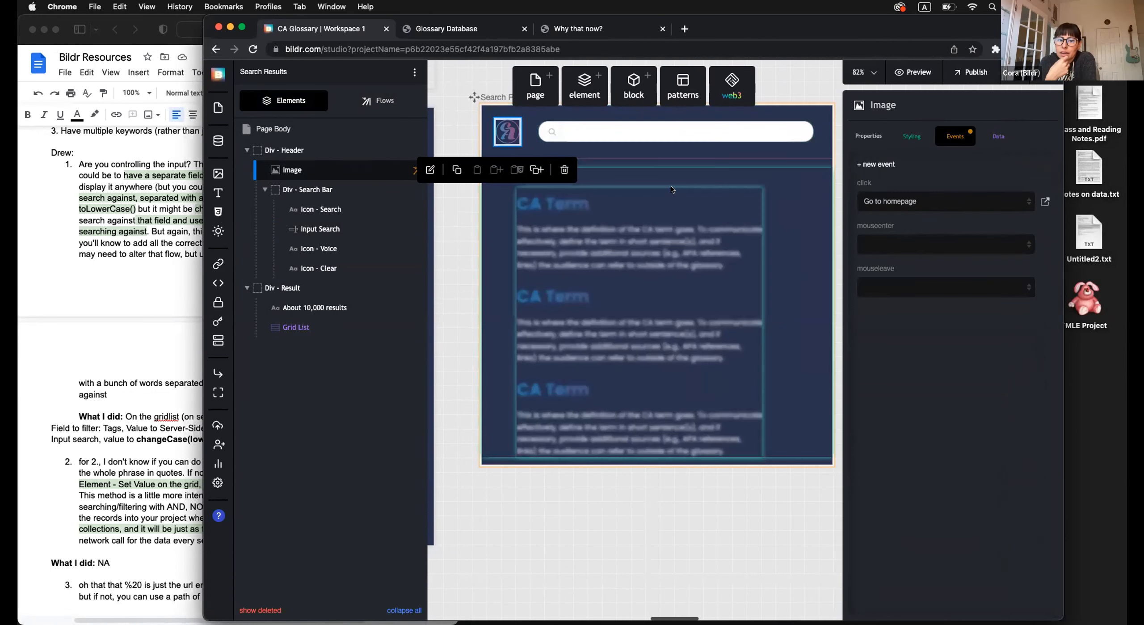
left_click(672, 190)
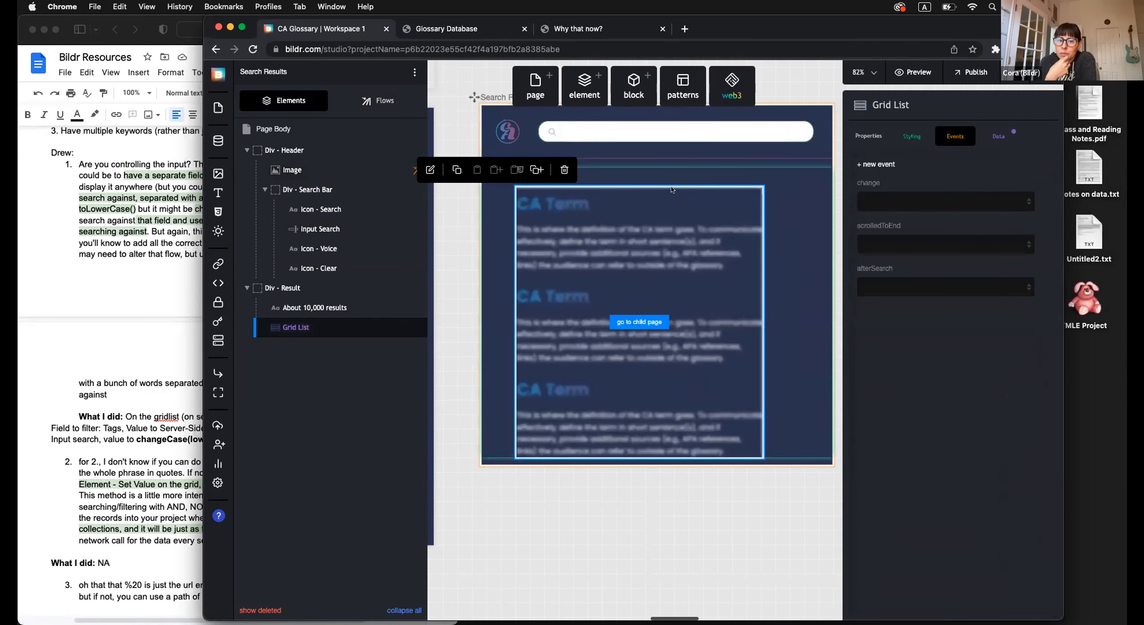
left_click(676, 132)
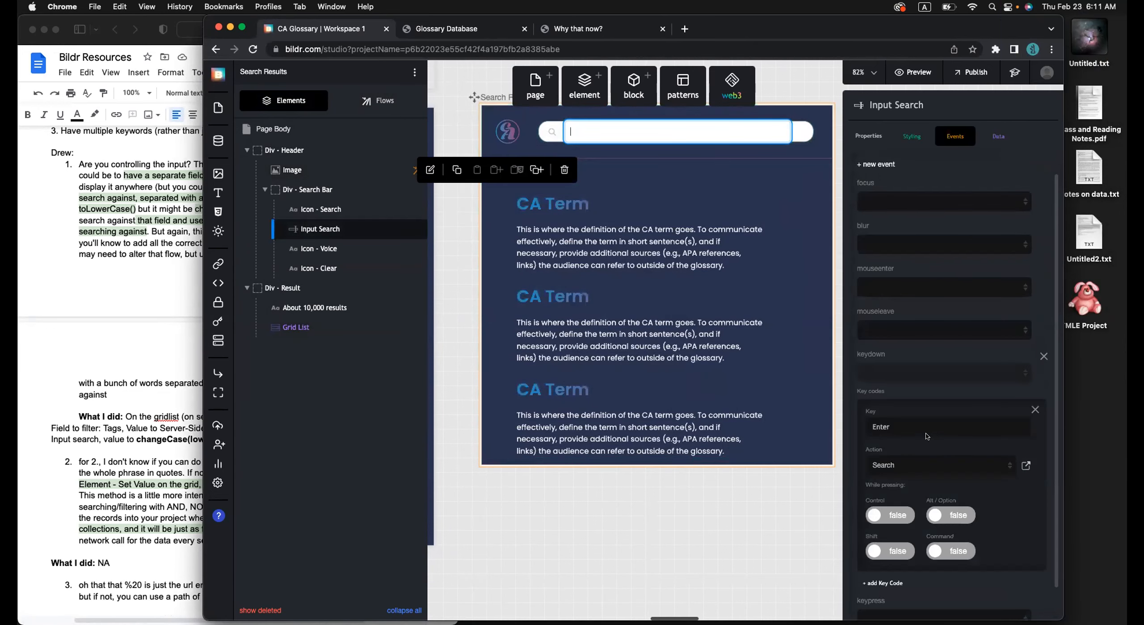
scroll(894, 452, "down", 1)
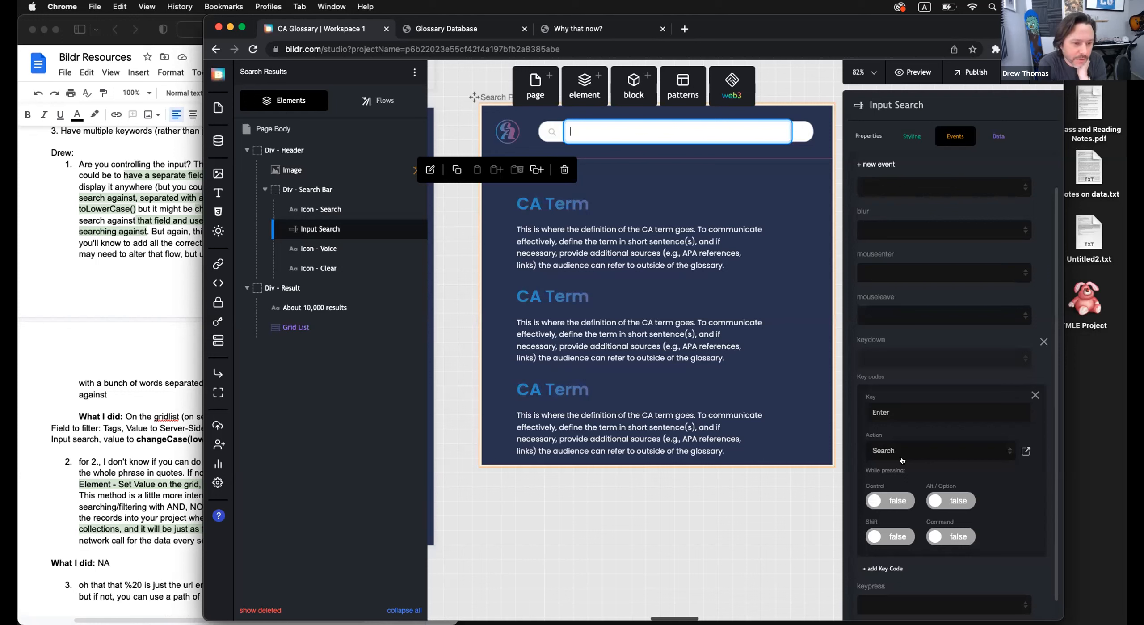
left_click(902, 459)
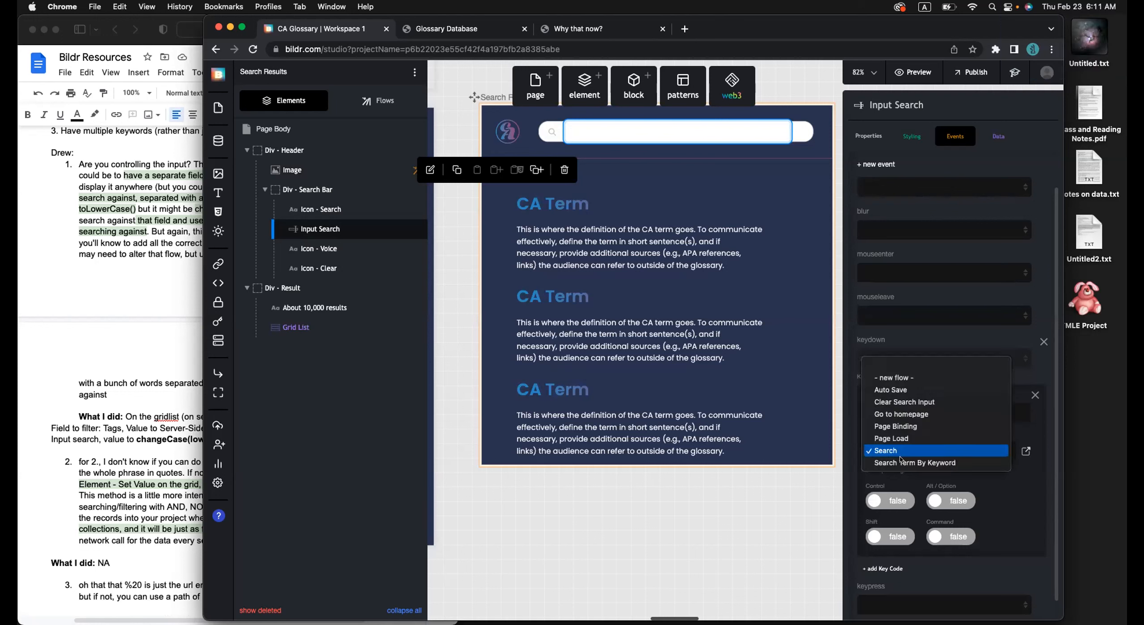
left_click(901, 463)
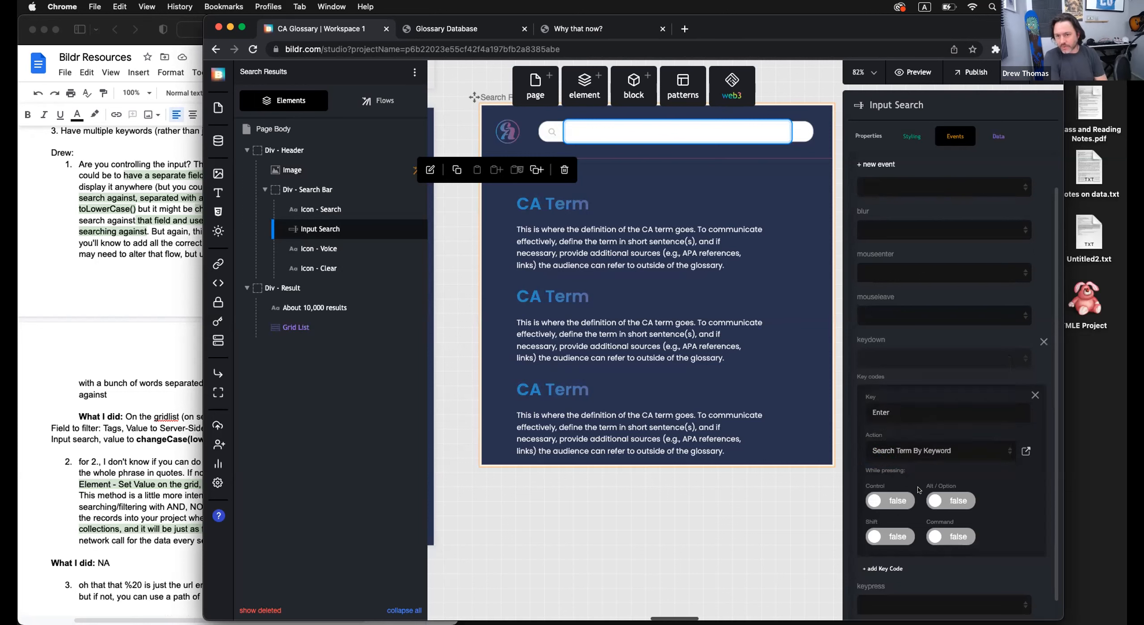
scroll(919, 489, "down", 1)
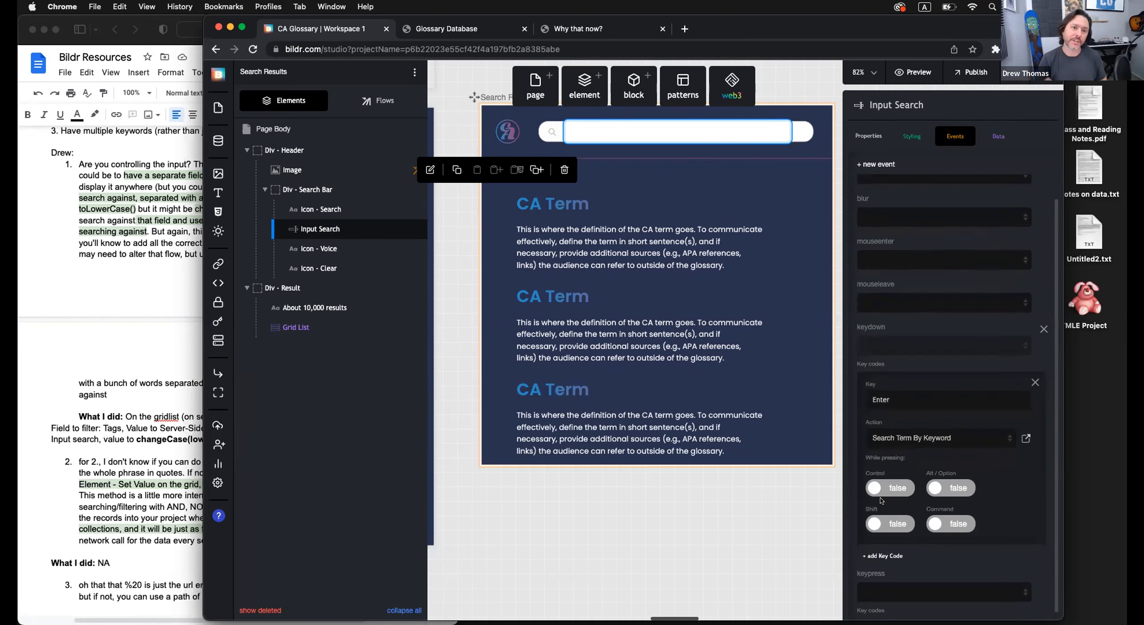
scroll(907, 510, "down", 1)
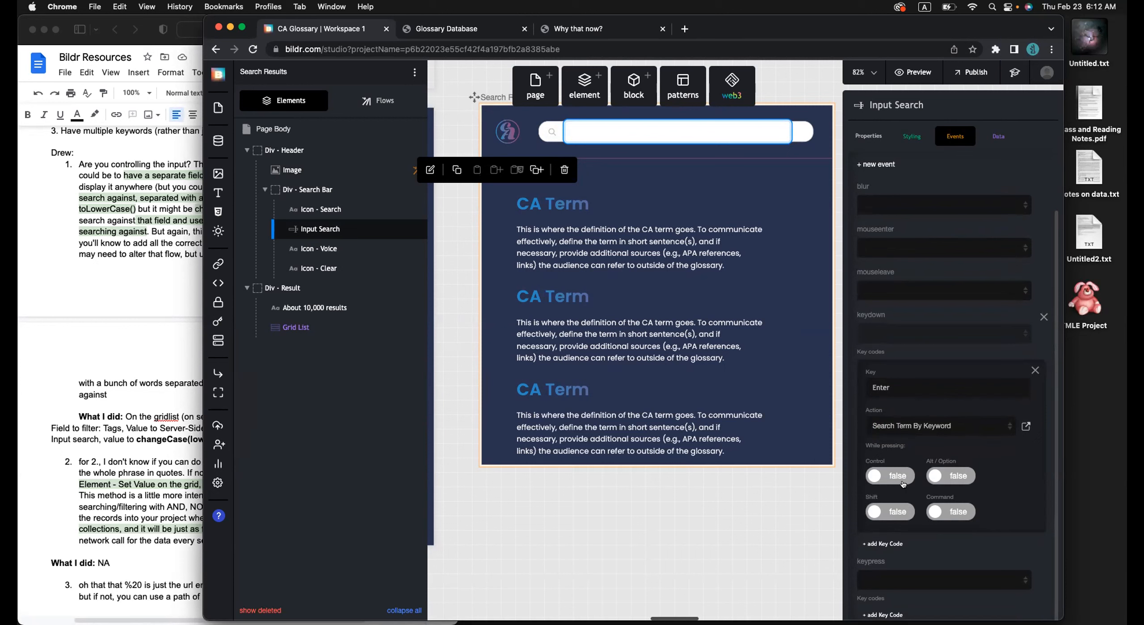
scroll(917, 452, "up", 1)
scroll(915, 453, "down", 1)
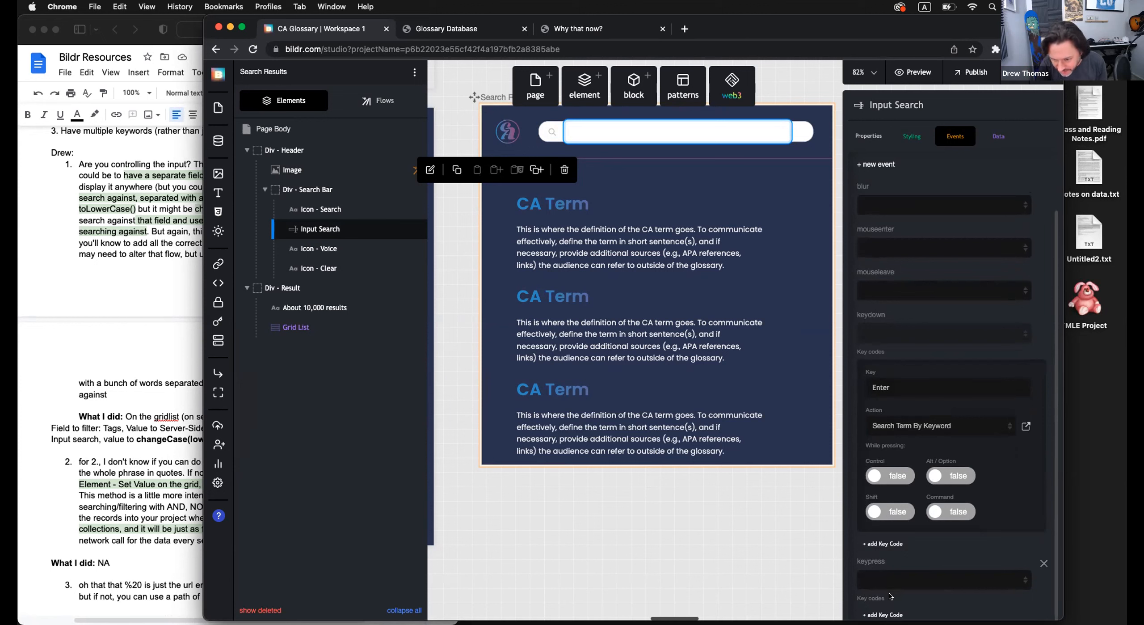
left_click(893, 614)
scroll(900, 597, "down", 5)
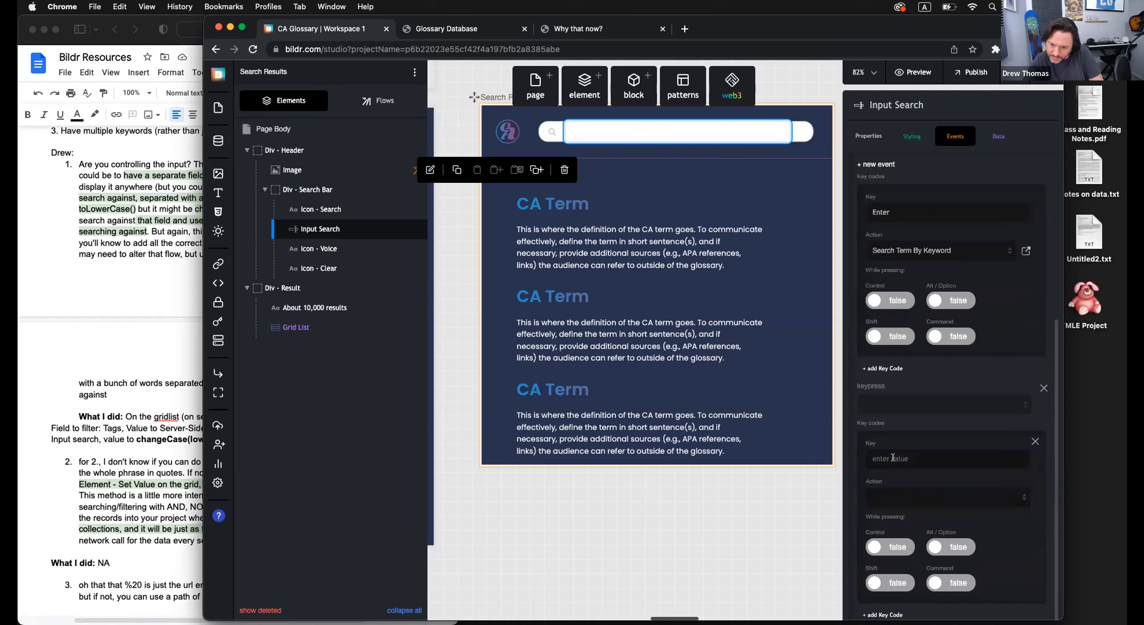
left_click(892, 457)
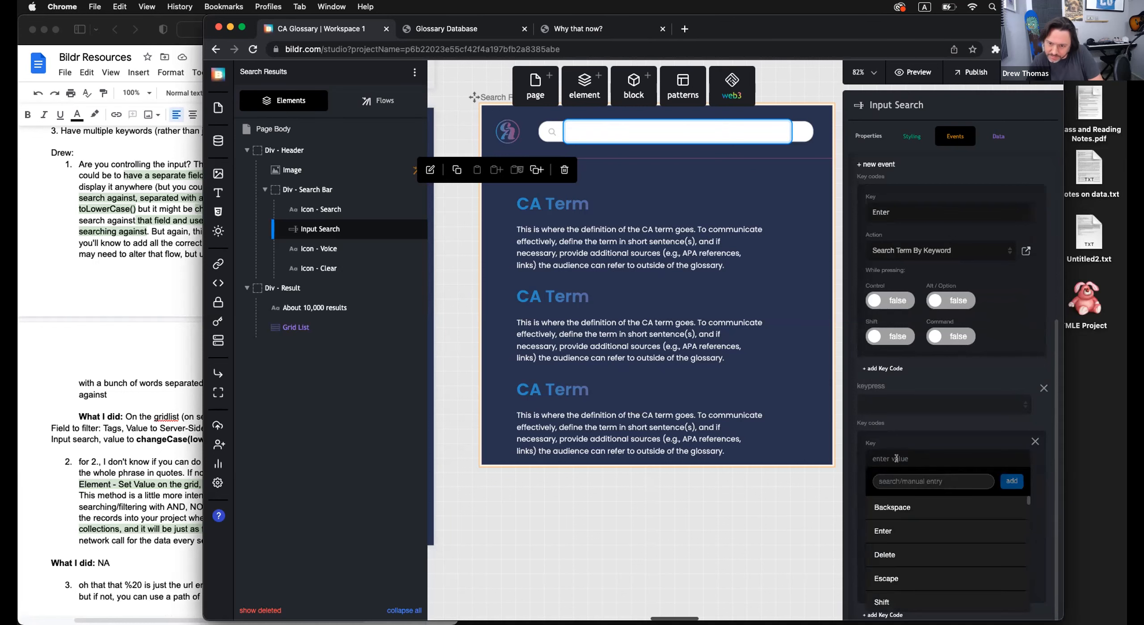
left_click(1035, 441)
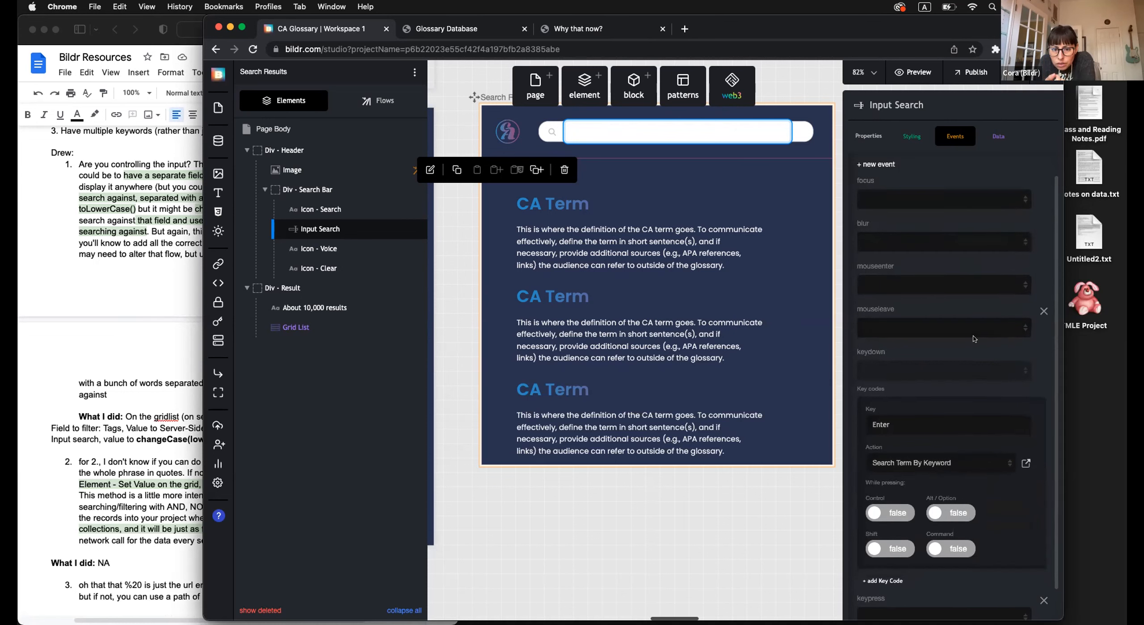
Add a keyup event to the Input Search element and assign it the Search Term By Keyword flow
scroll(972, 340, "down", 2)
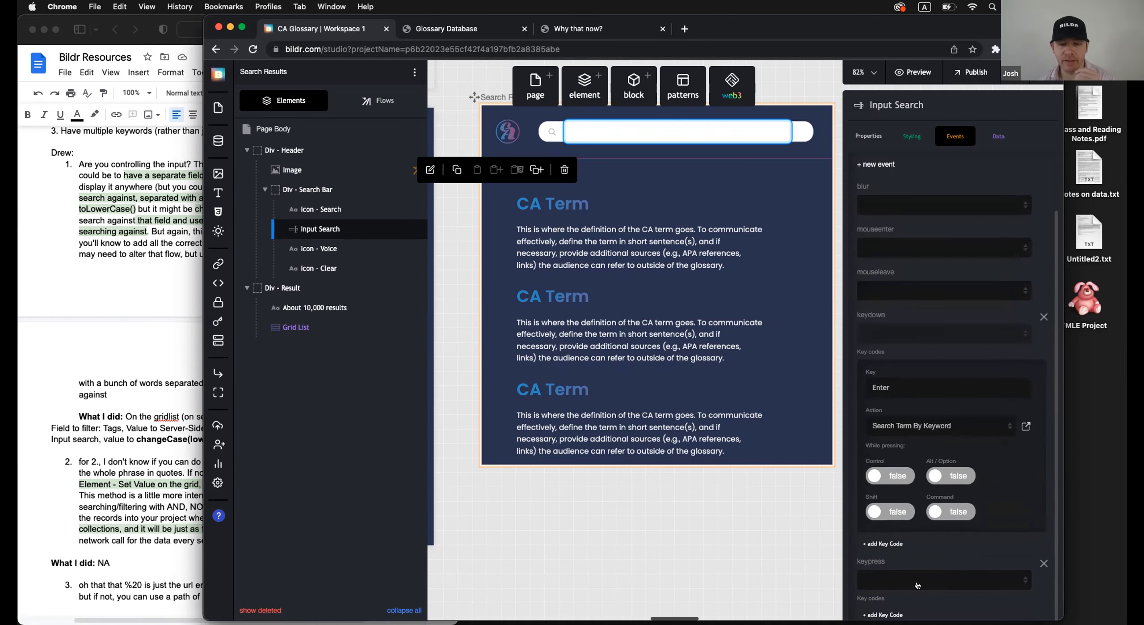
left_click(876, 164)
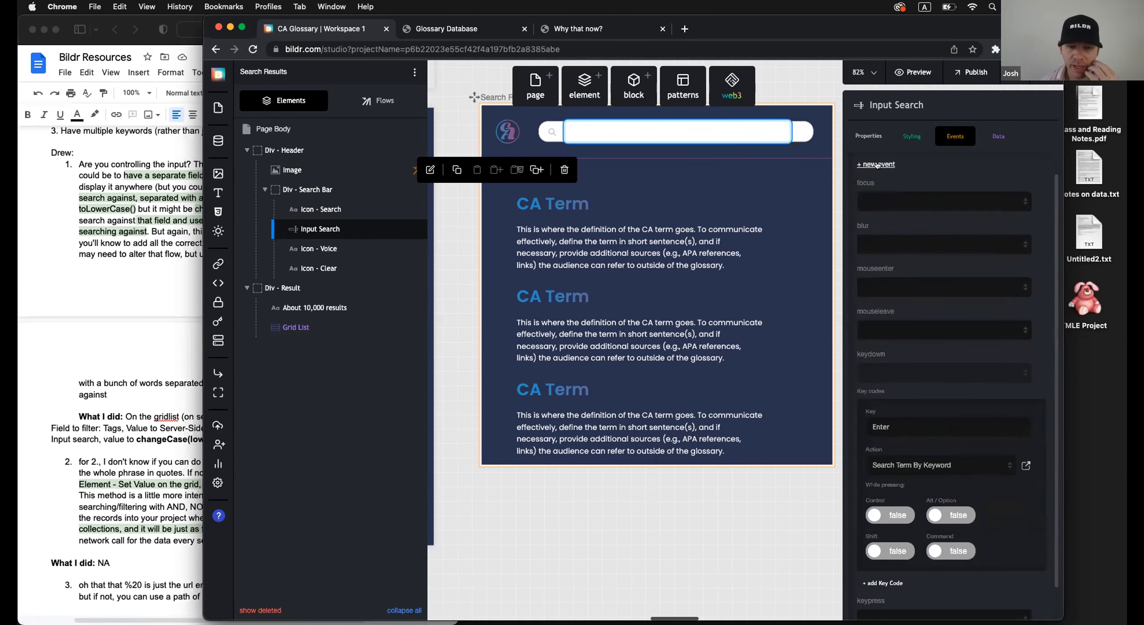
type("key up")
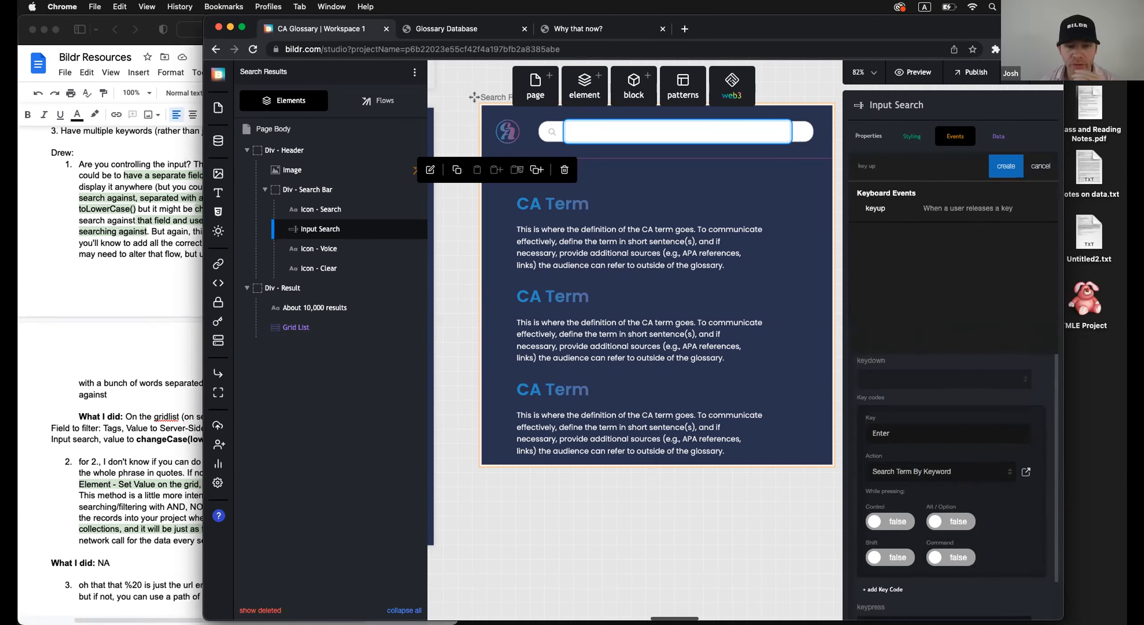
left_click(956, 208)
scroll(953, 362, "down", 3)
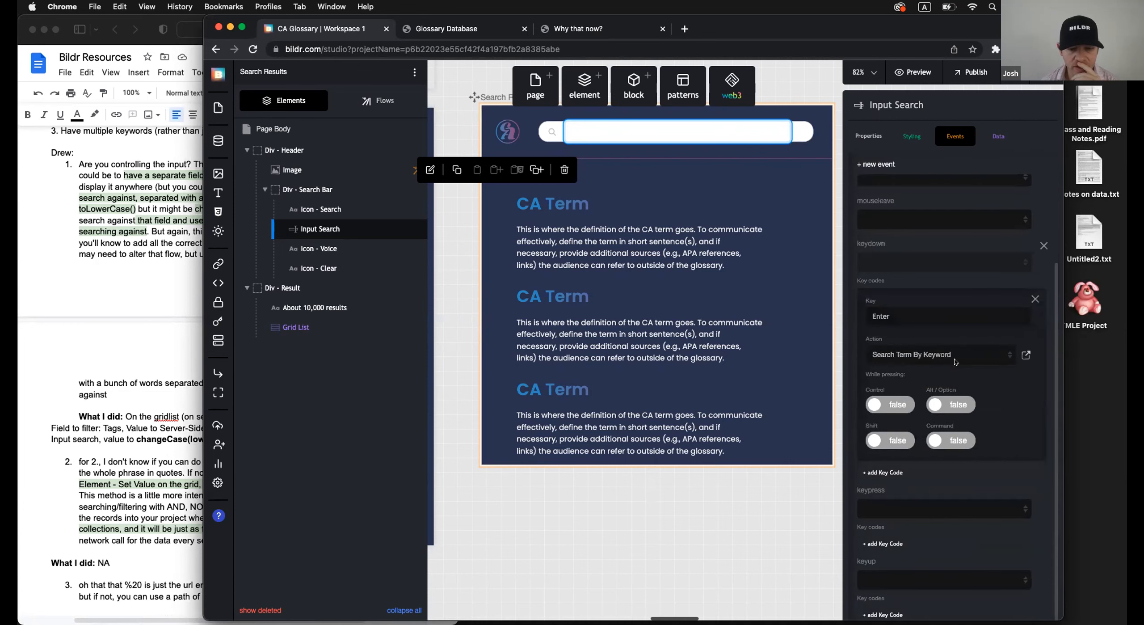
left_click(917, 574)
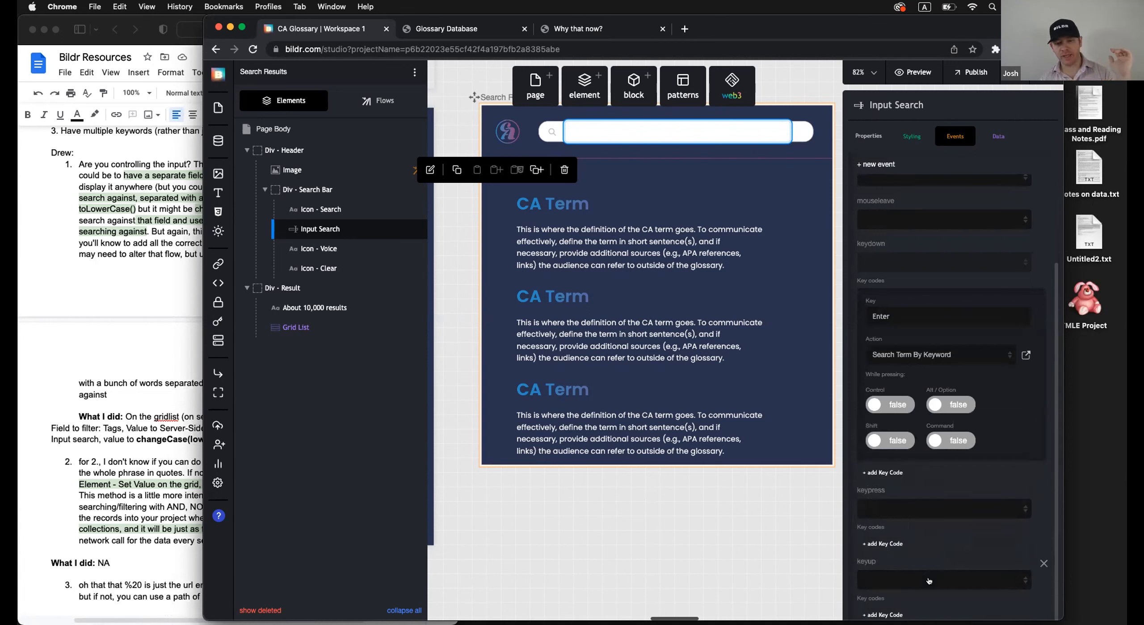
left_click(928, 581)
left_click(925, 564)
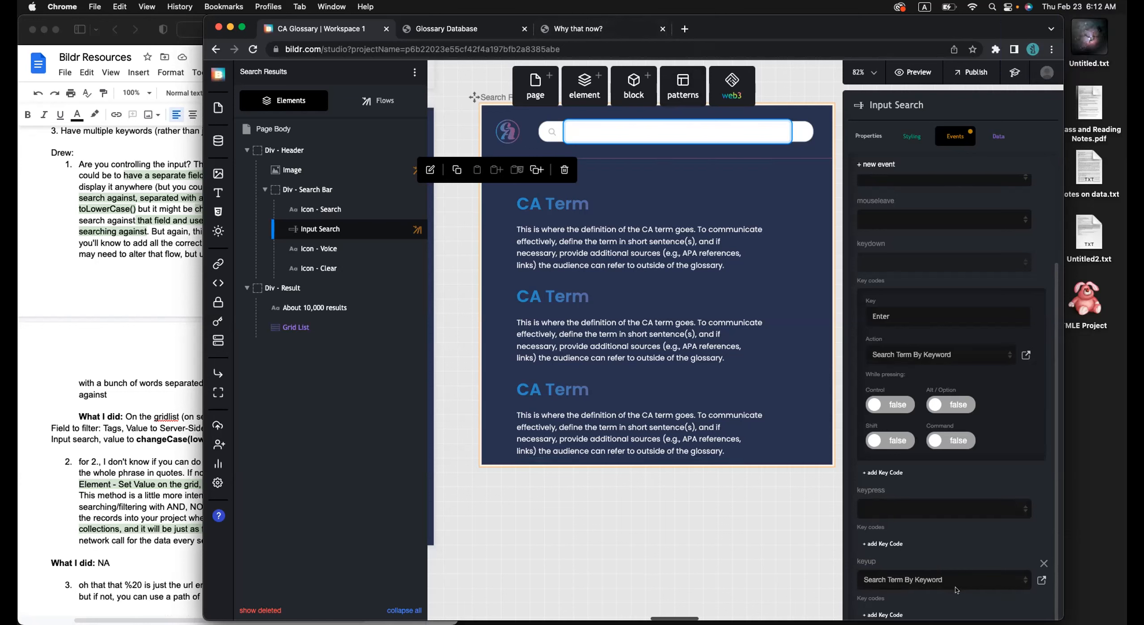
Reload the live Why that now? site and test its search results page with the term "affect"
left_click(630, 27)
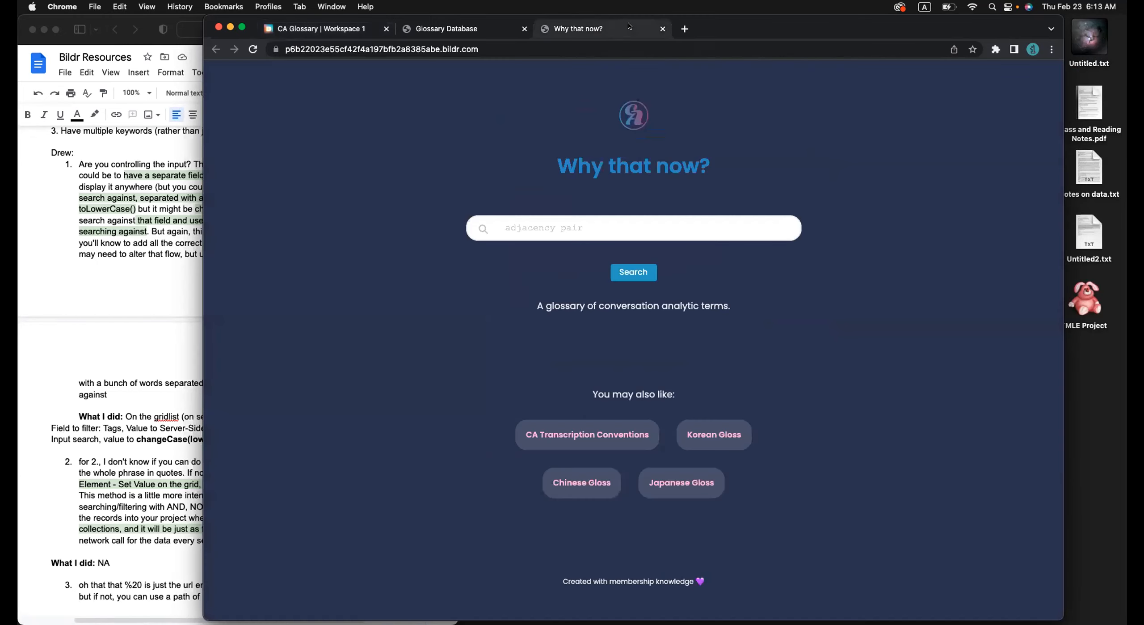
left_click(604, 225)
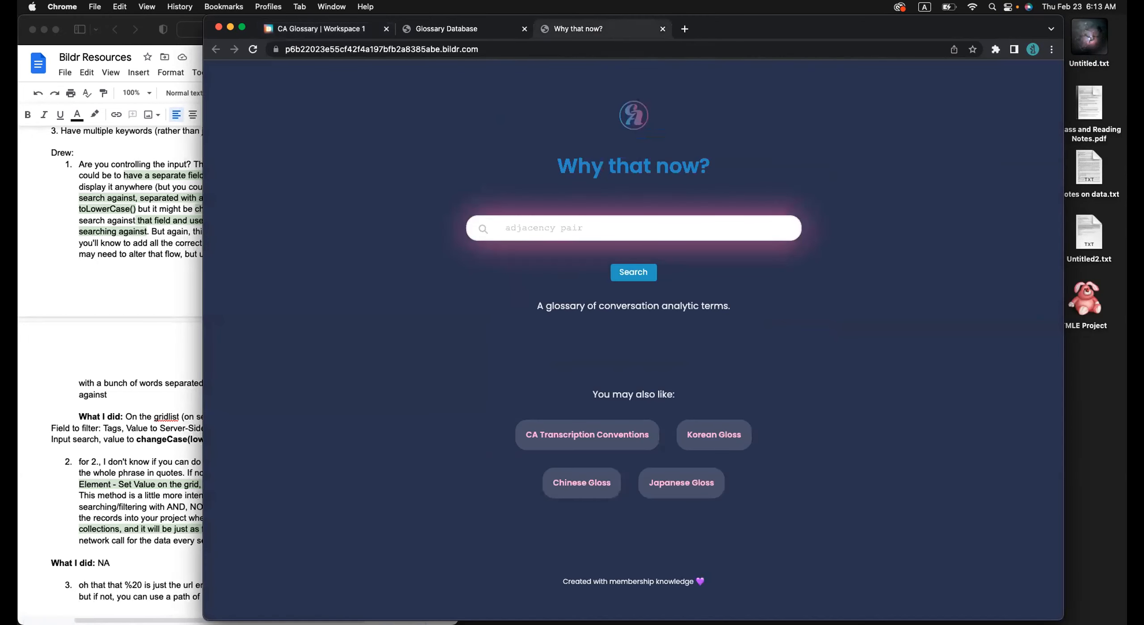
key("super+r")
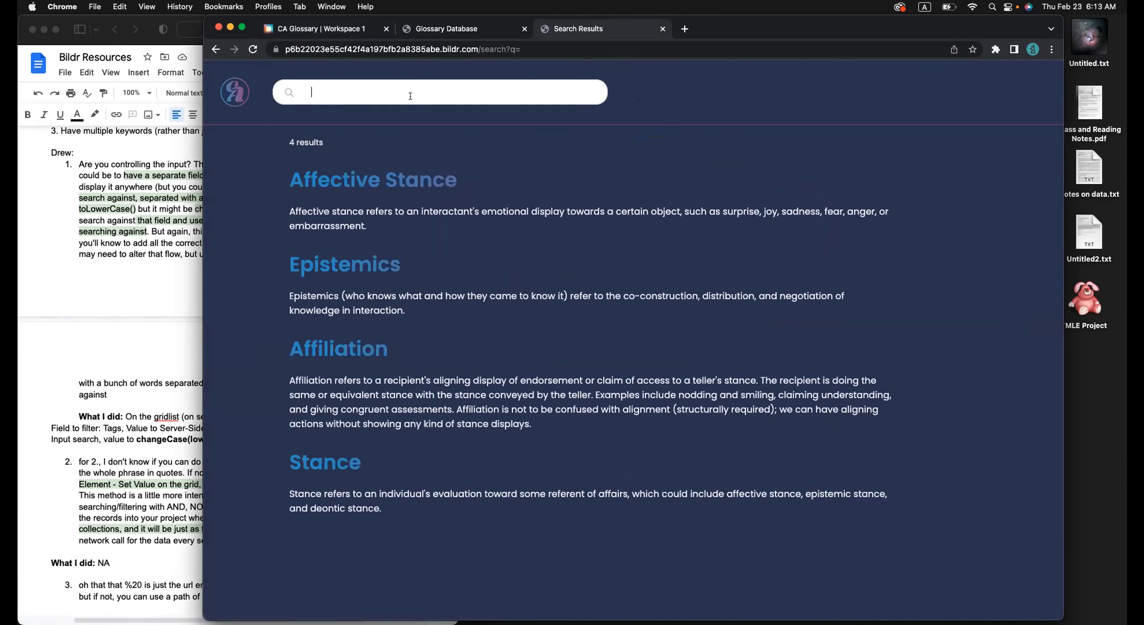
left_click(410, 95)
type("affect")
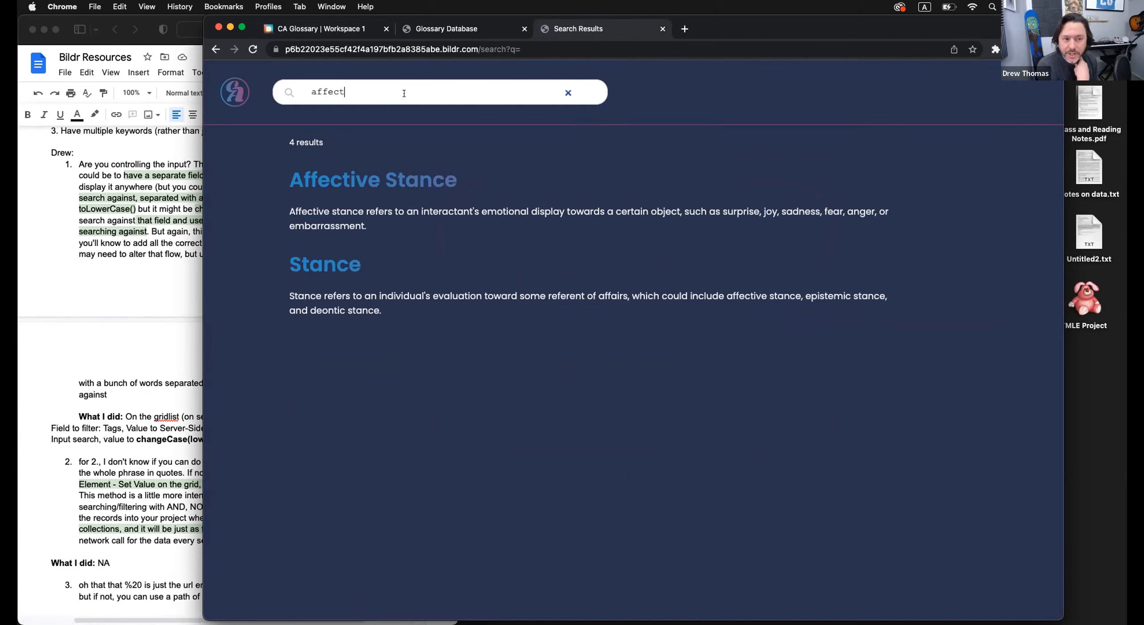
Replace the search text on the live results page with "epistemi" to test filtering while typing
key("BackSpace")
key("BackSpace")
key("BackSpace")
key("BackSpace")
key("BackSpace")
key("BackSpace")
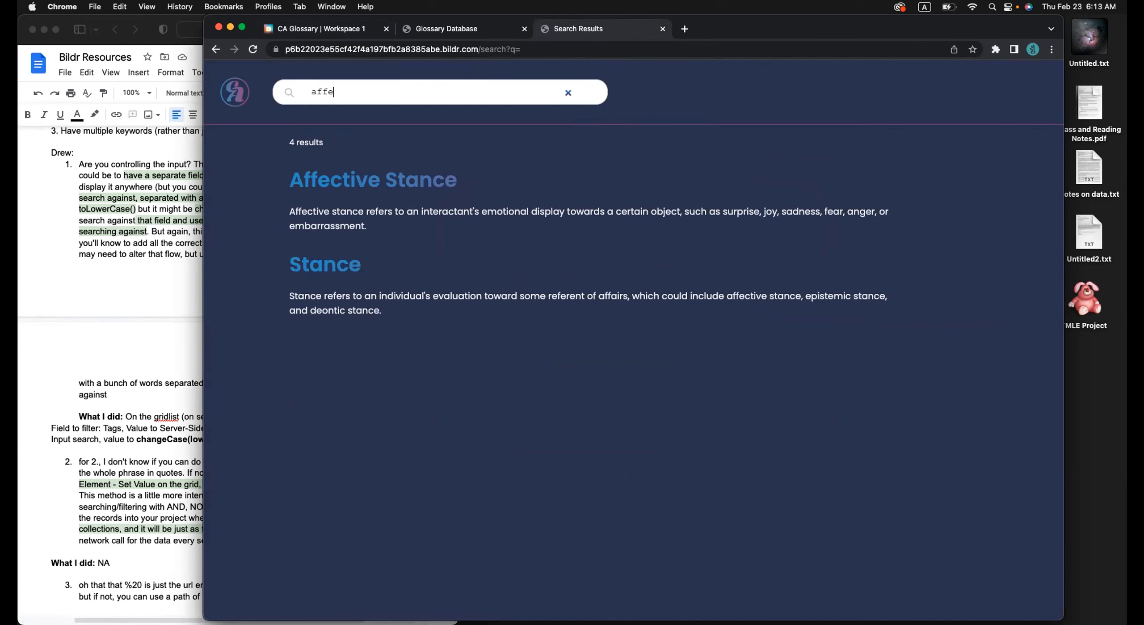
type("epistemi")
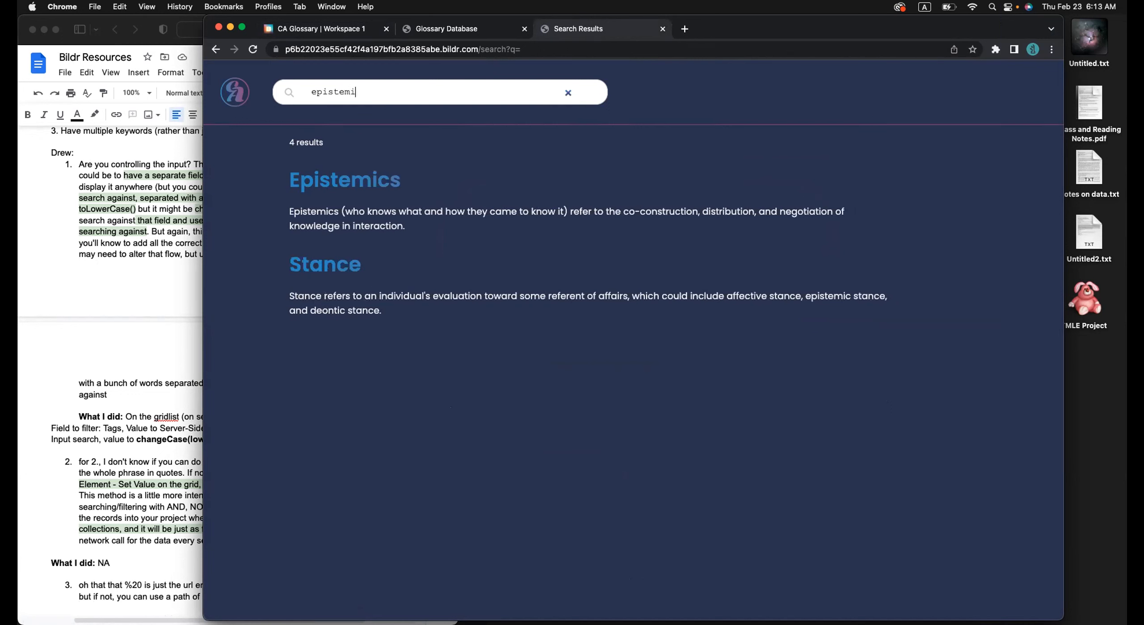
Replace the search text on the live results page with the two-word phrase "affective stance"
key("BackSpace")
key("BackSpace")
key("BackSpace")
key("BackSpace")
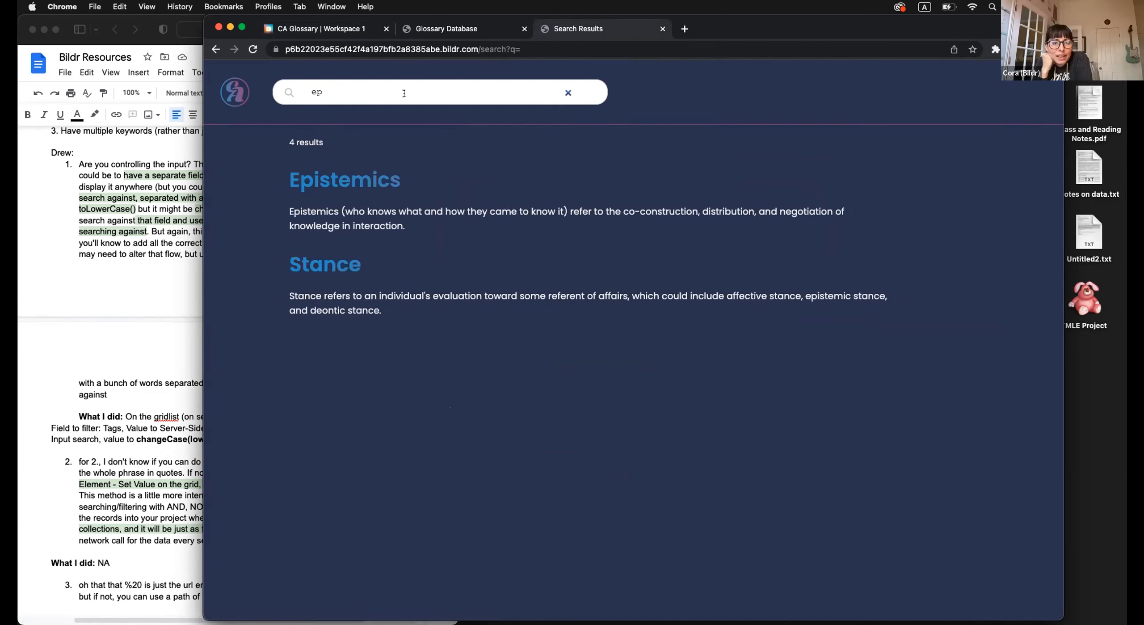
key("BackSpace")
key("BackSpace")
type("afff")
key("BackSpace")
type("ective stance")
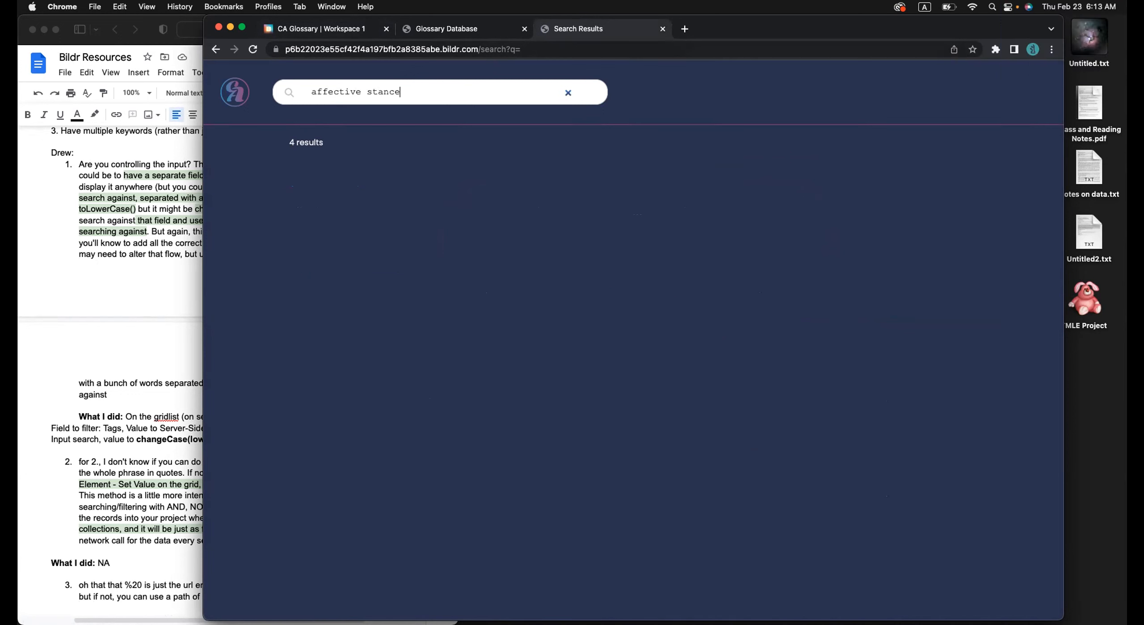
Shorten the live search text to "affective" and "aff", and replace it with the capitalised term "Affect" to test filtering
key("BackSpace")
key("BackSpace")
key("BackSpace")
key("BackSpace")
key("BackSpace")
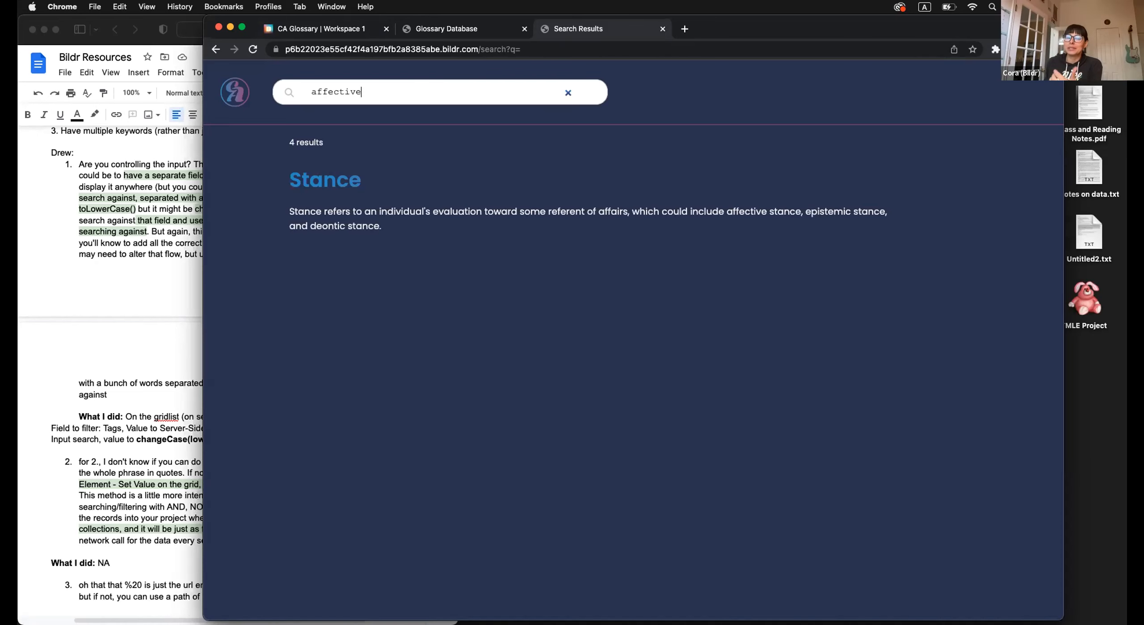
key("BackSpace")
key("BackSpace")
key("BackSpace")
key("BackSpace")
key("BackSpace")
key("BackSpace")
key("BackSpace")
key("BackSpace")
key("BackSpace")
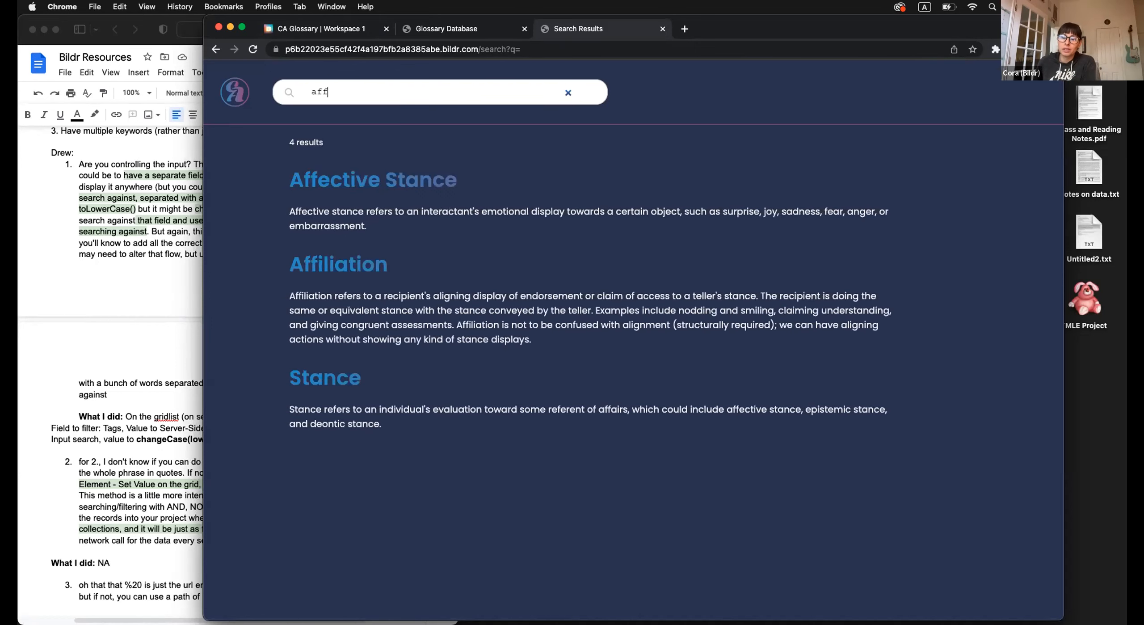
type("Affect")
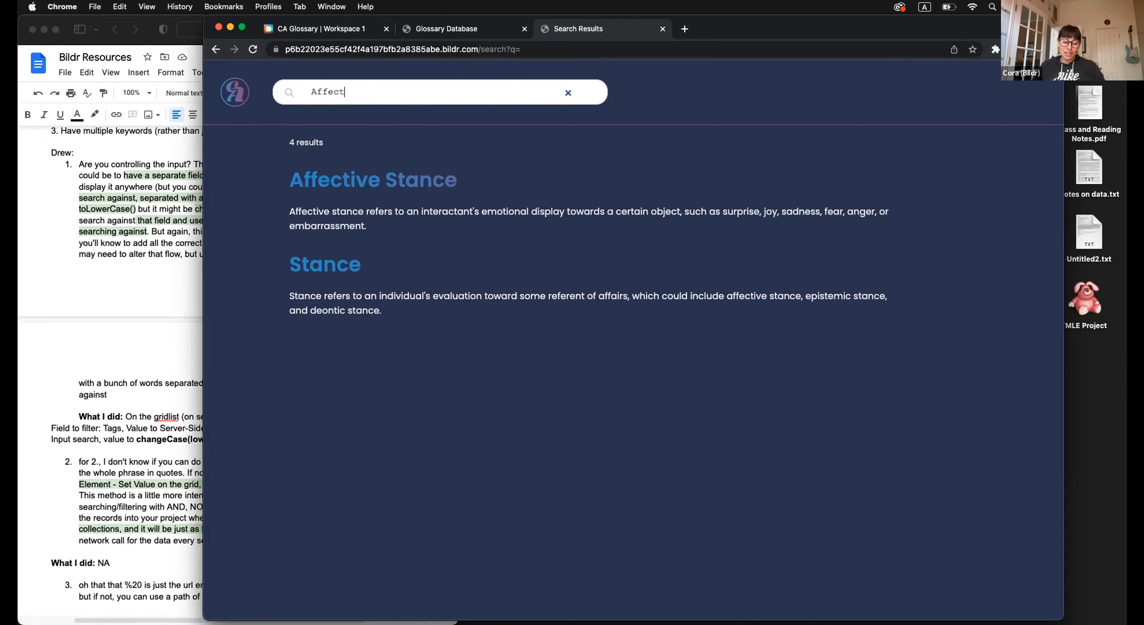
Compare the live search results with the Input Search key events in the workspace and the notes in the Bildr Resources document
left_click(448, 28)
left_click(354, 33)
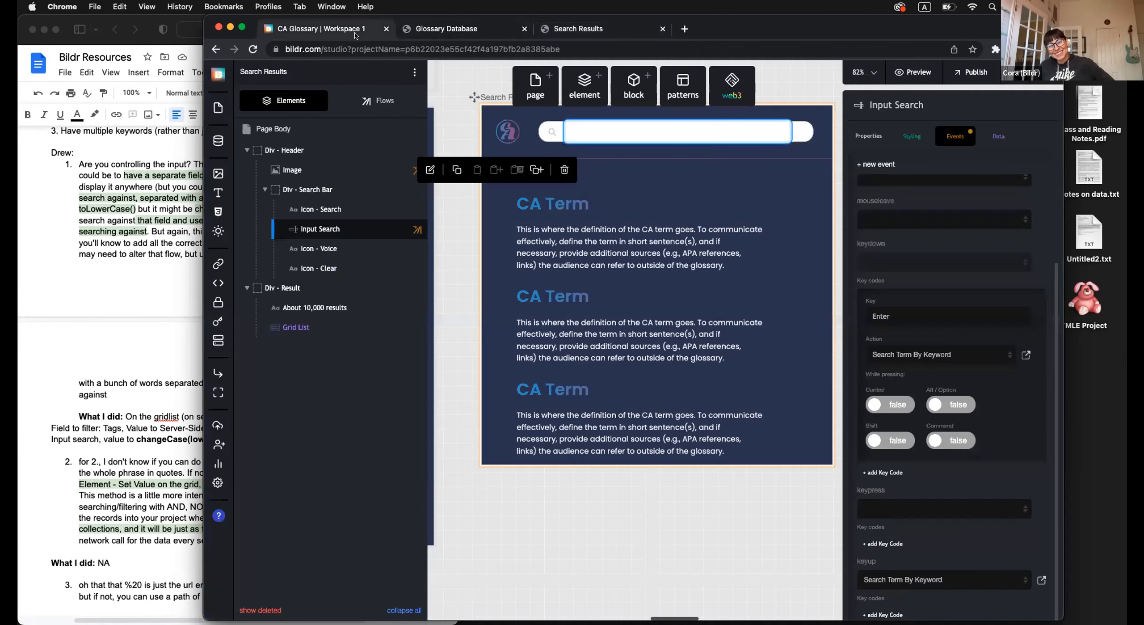
left_click(618, 29)
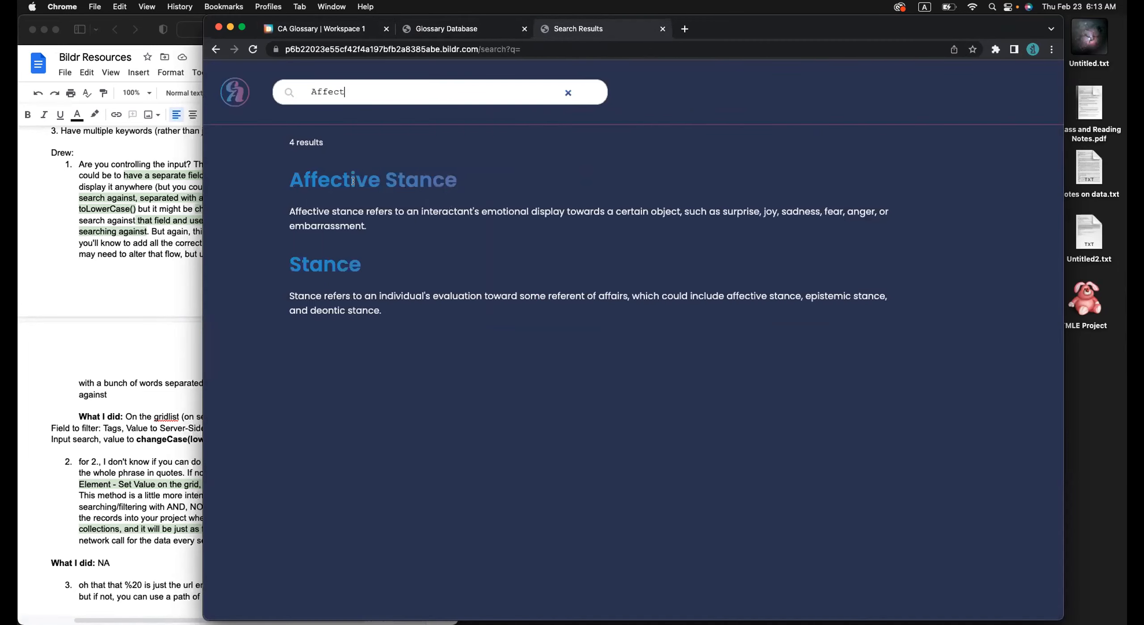
left_click(335, 30)
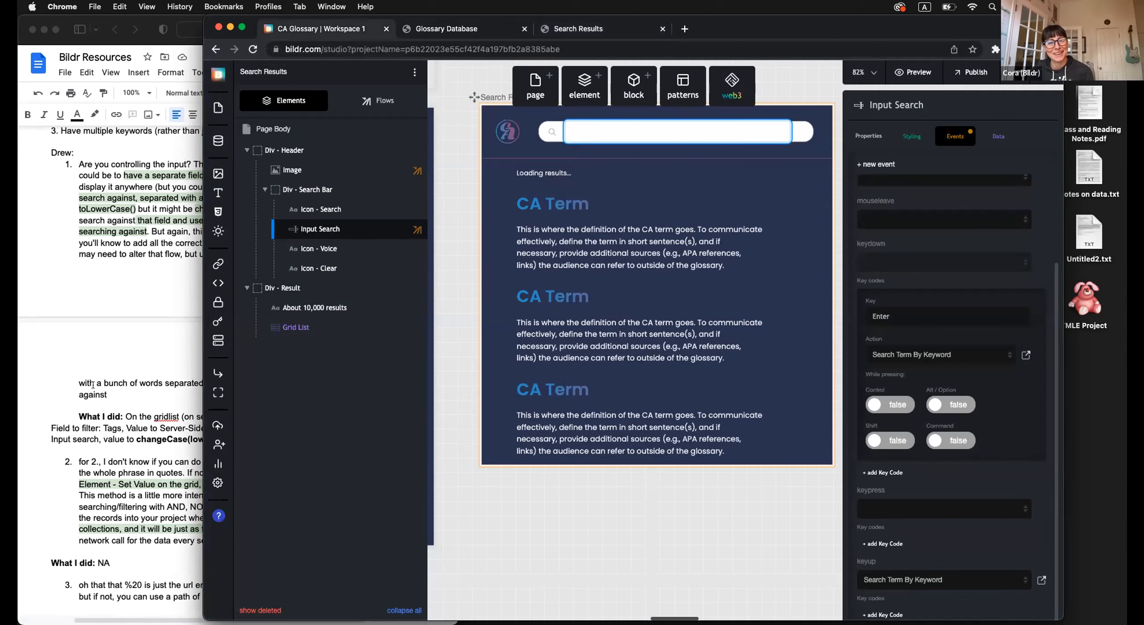
left_click(188, 355)
scroll(176, 470, "down", 1)
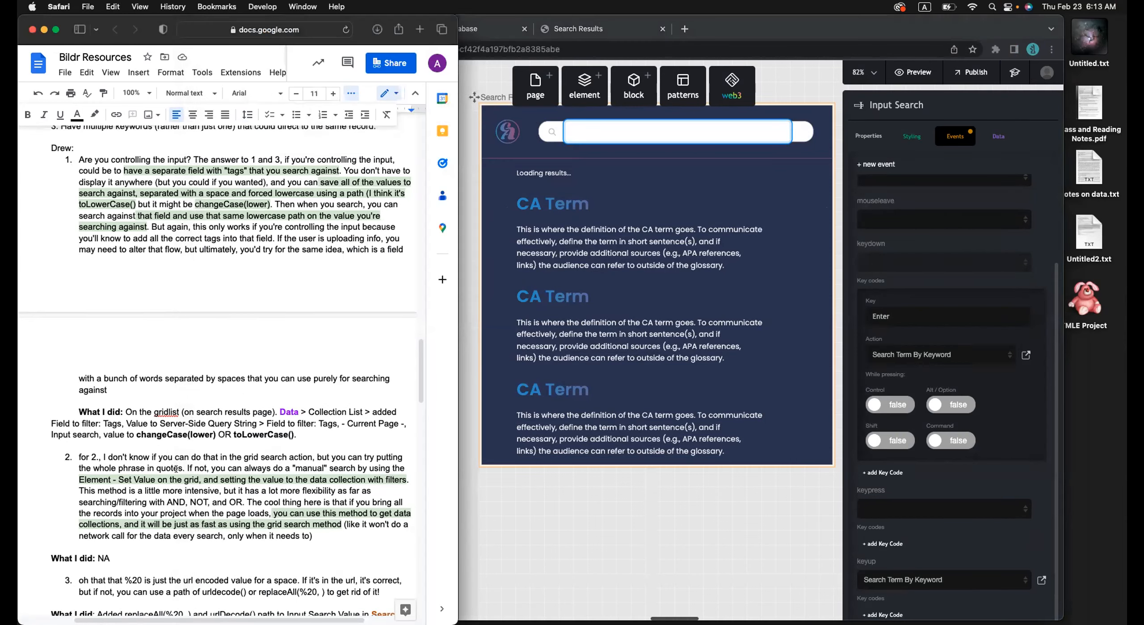
left_click(601, 26)
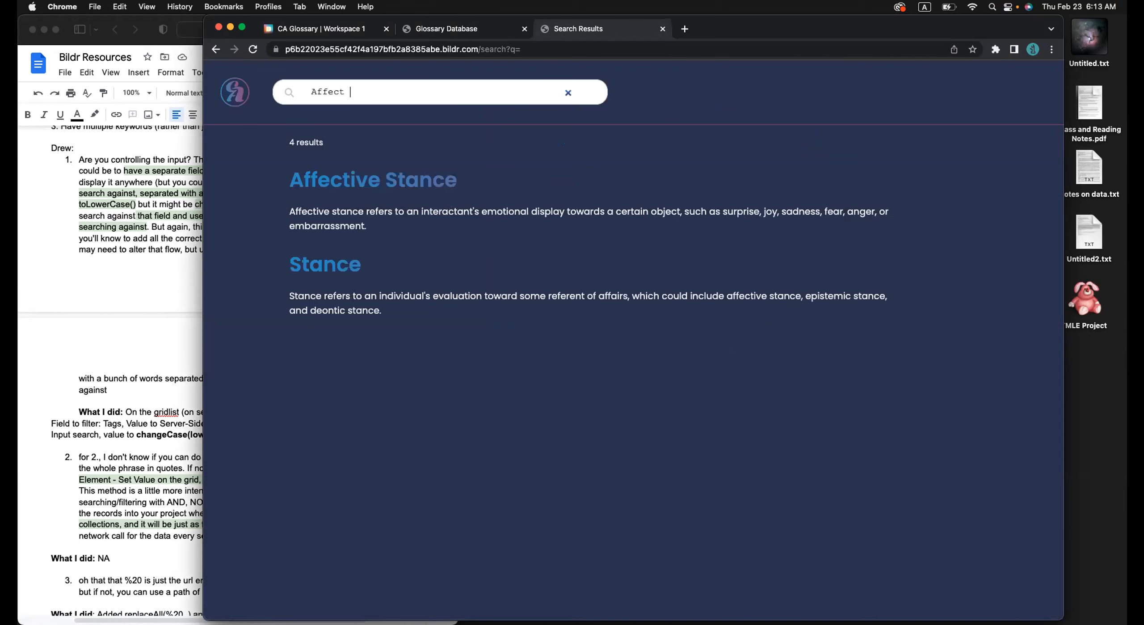
Test the live search with the phrase "Affective stance" and its all-lowercase version "affective stance"
key("BackSpace")
type("stanc")
key("BackSpace")
key("BackSpace")
key("BackSpace")
key("BackSpace")
key("BackSpace")
key("BackSpace")
type("ive stance")
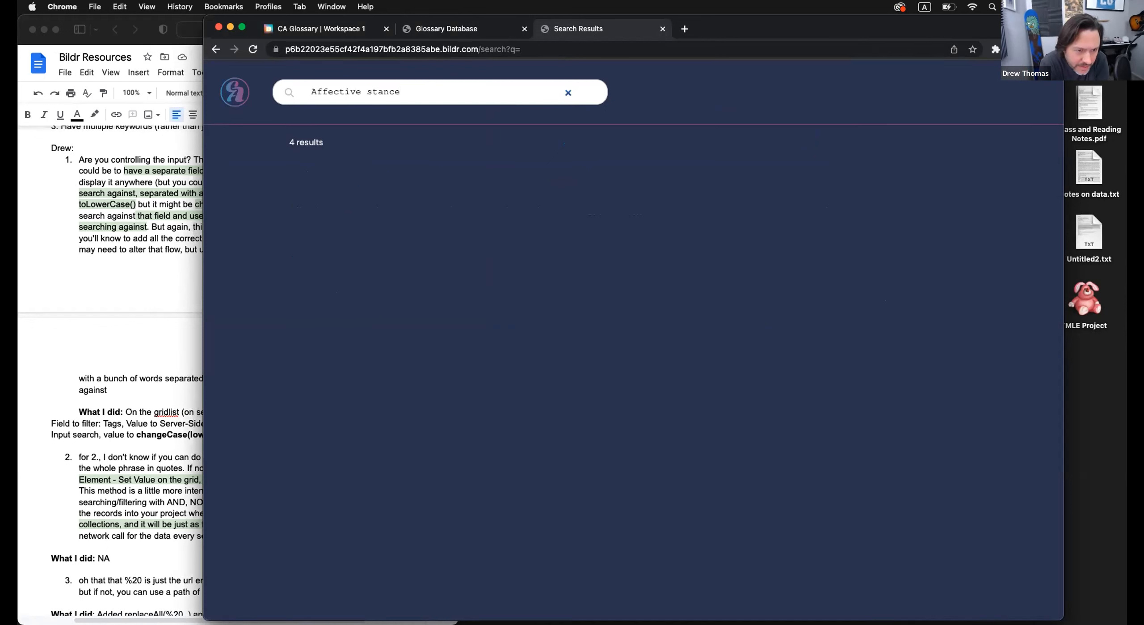
key("BackSpace")
type("a")
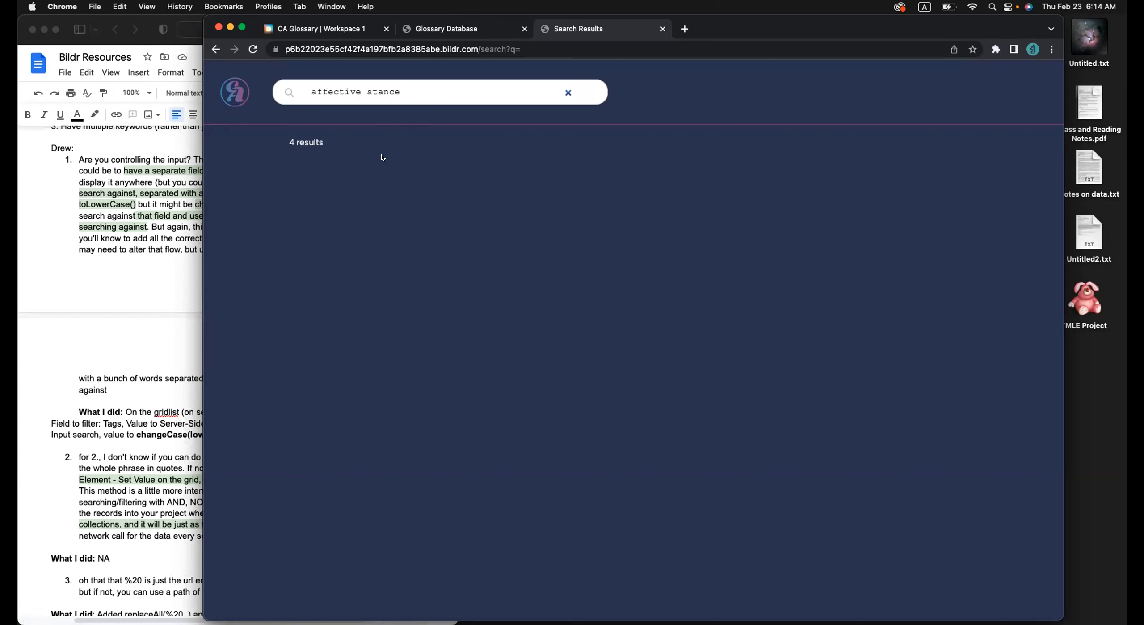
Widen the browser window and review the grid search and replaceAll notes in the Bildr Resources document
left_click(347, 31)
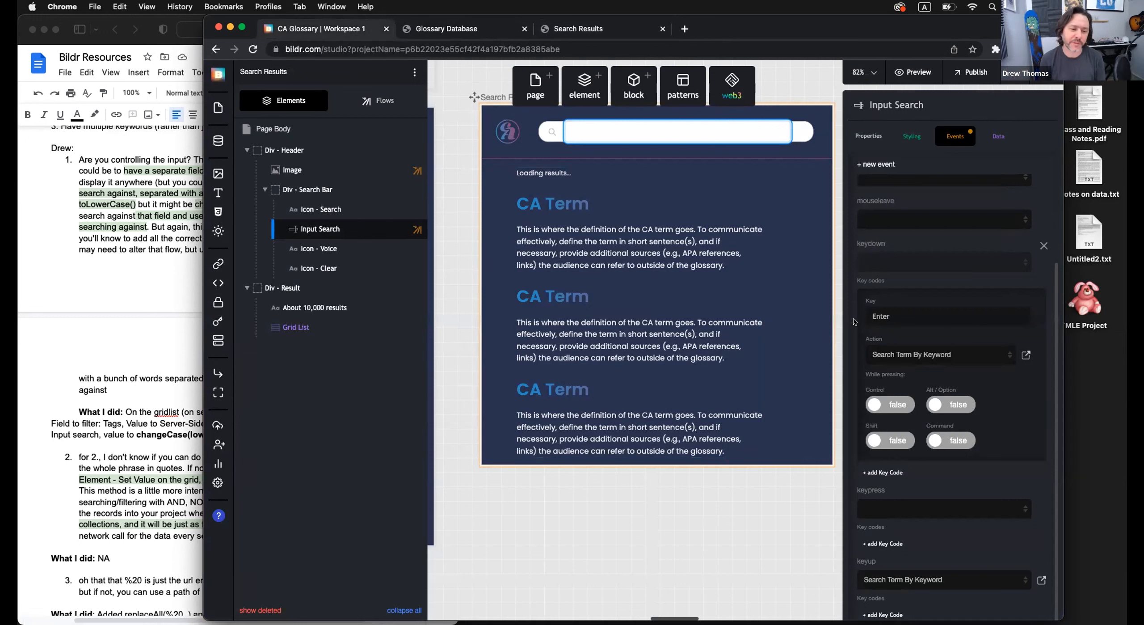
left_click_drag(1064, 106, 1124, 106)
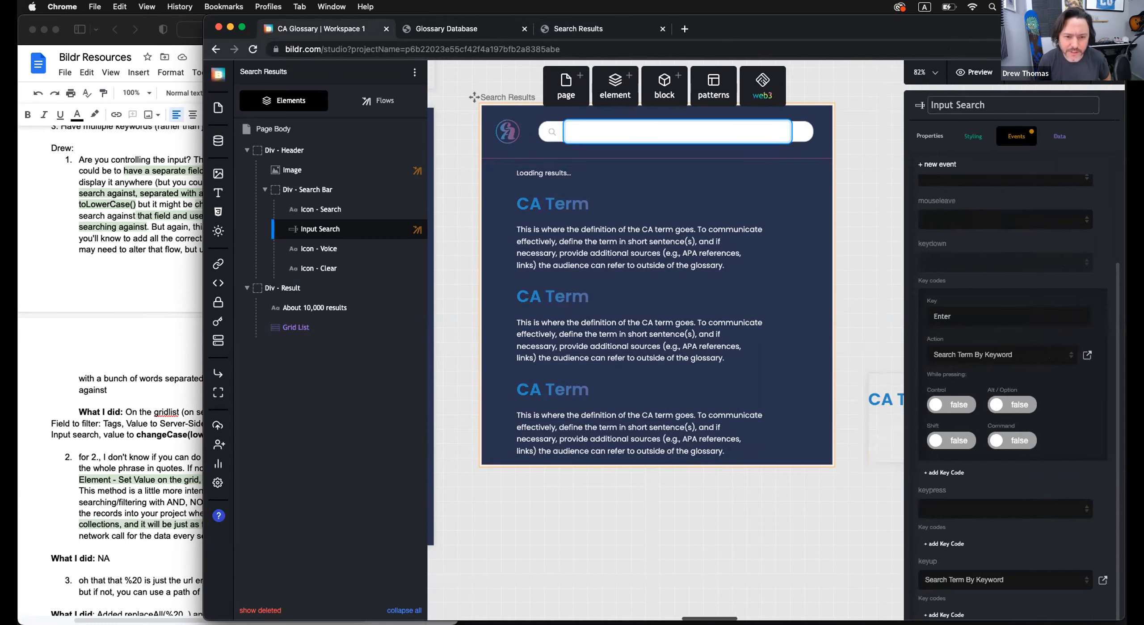
left_click(36, 435)
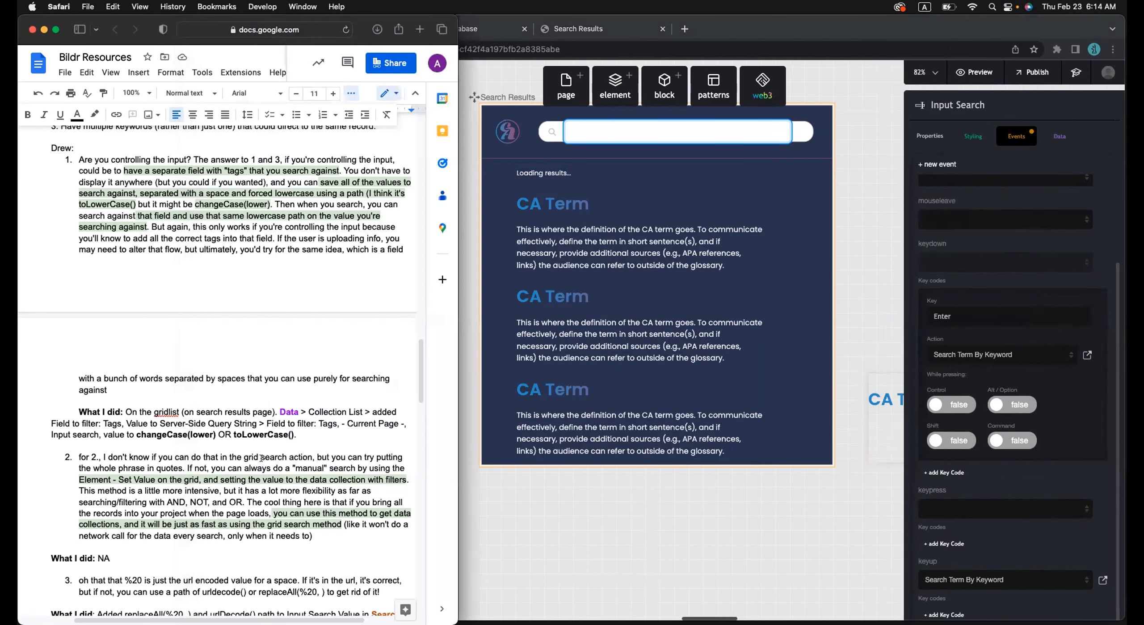
scroll(262, 458, "down", 3)
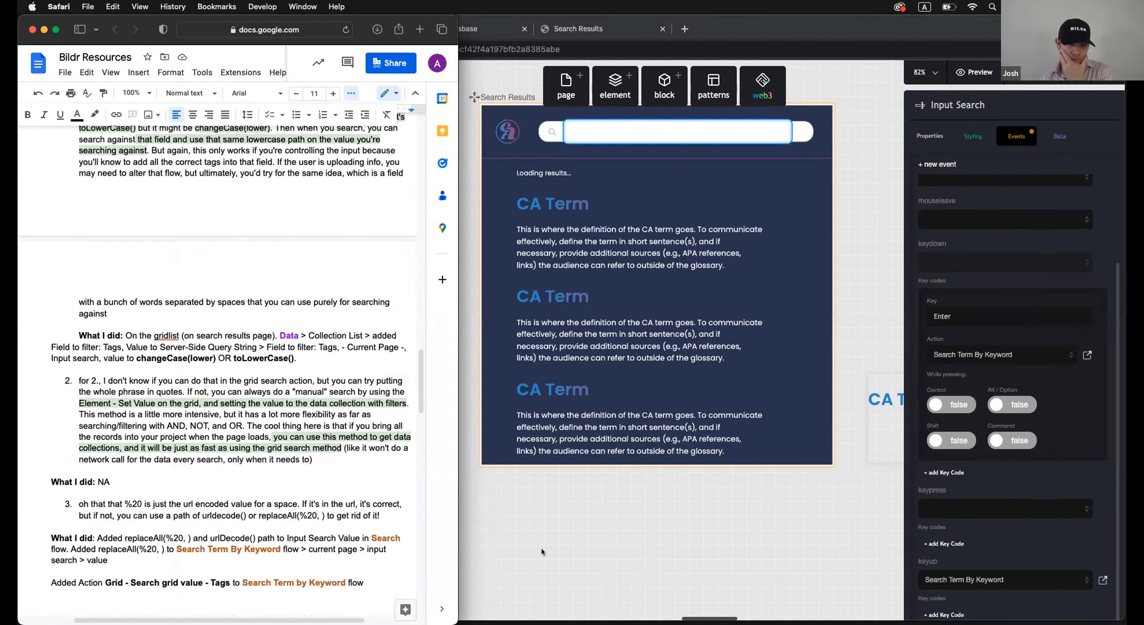
Remove the replaceAll(%20,) path from the Input Search value in the Search Term By Keyword flow
left_click(612, 29)
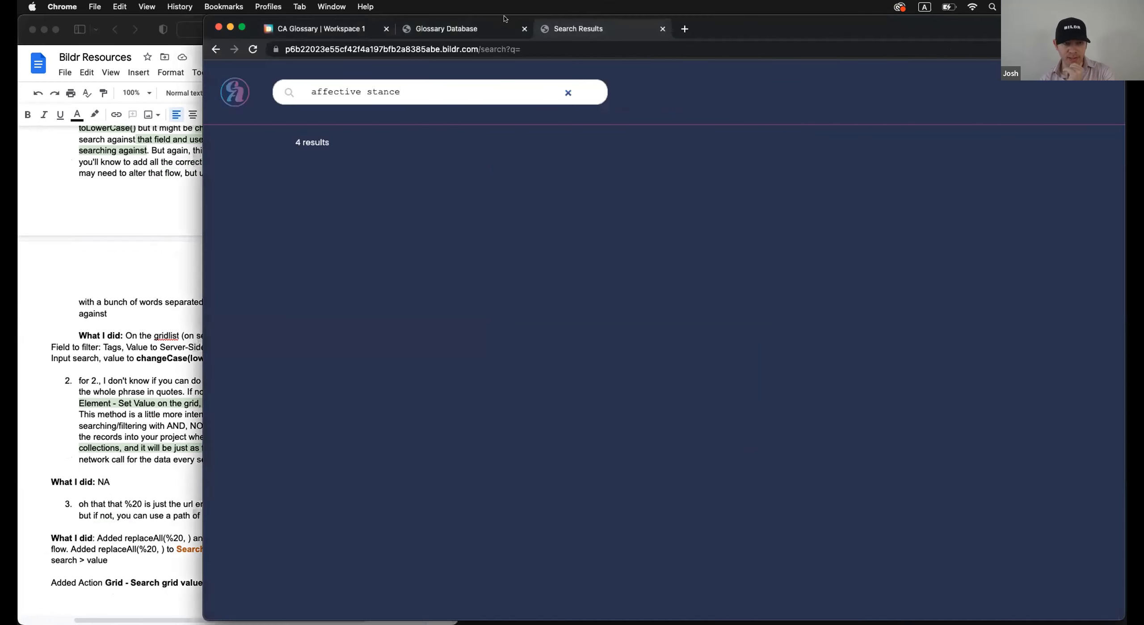
left_click(420, 29)
left_click(358, 36)
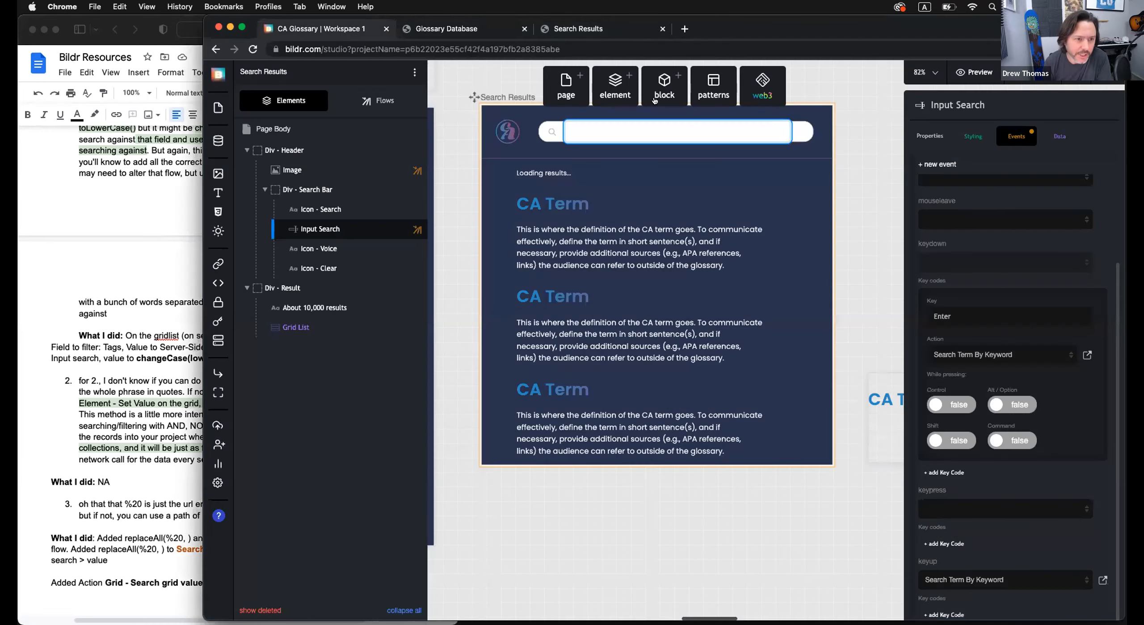
left_click(394, 106)
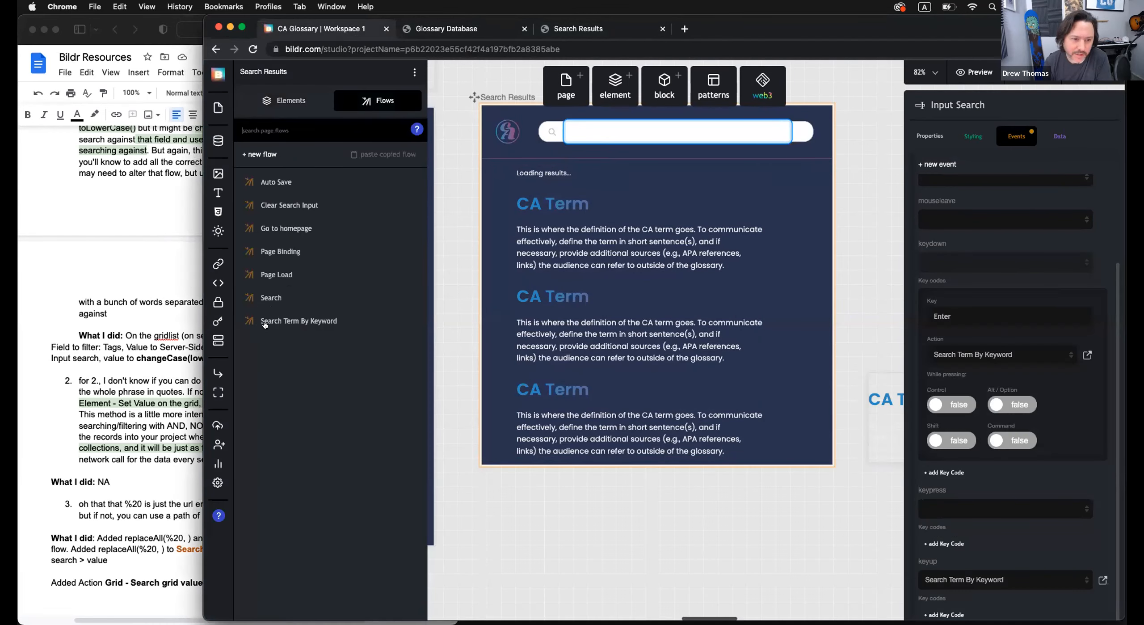
left_click(275, 321)
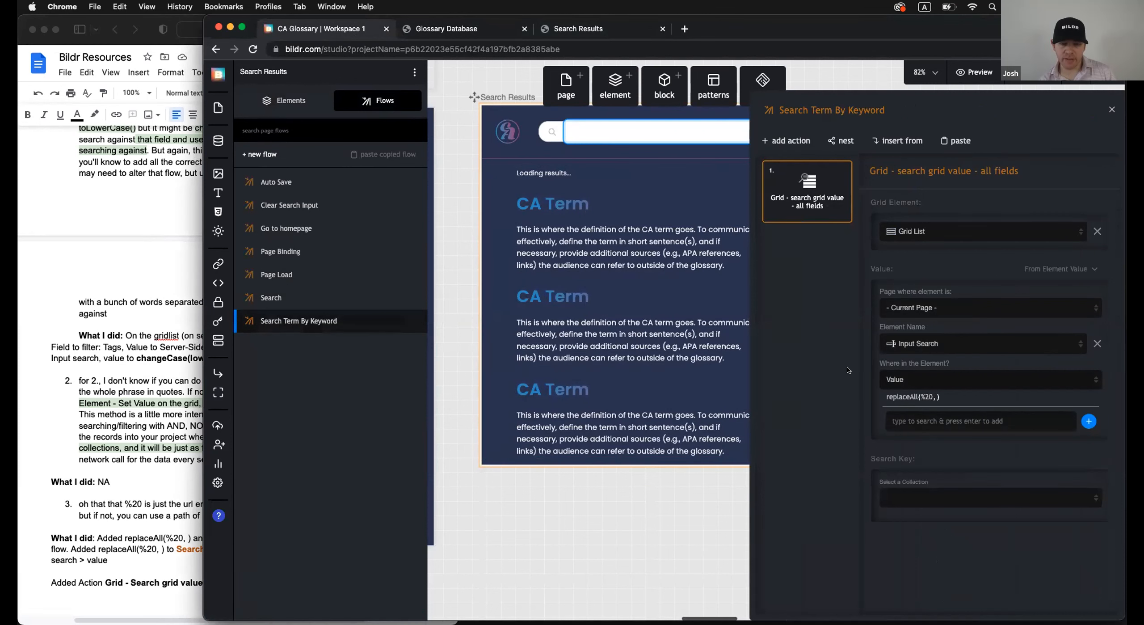
left_click(324, 303)
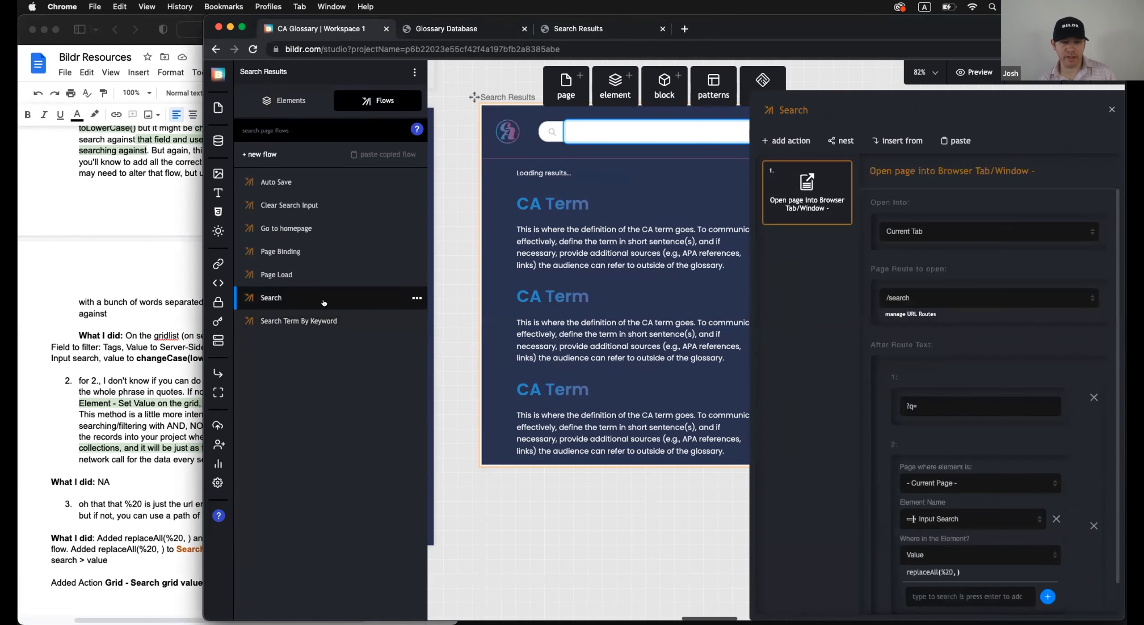
left_click(329, 318)
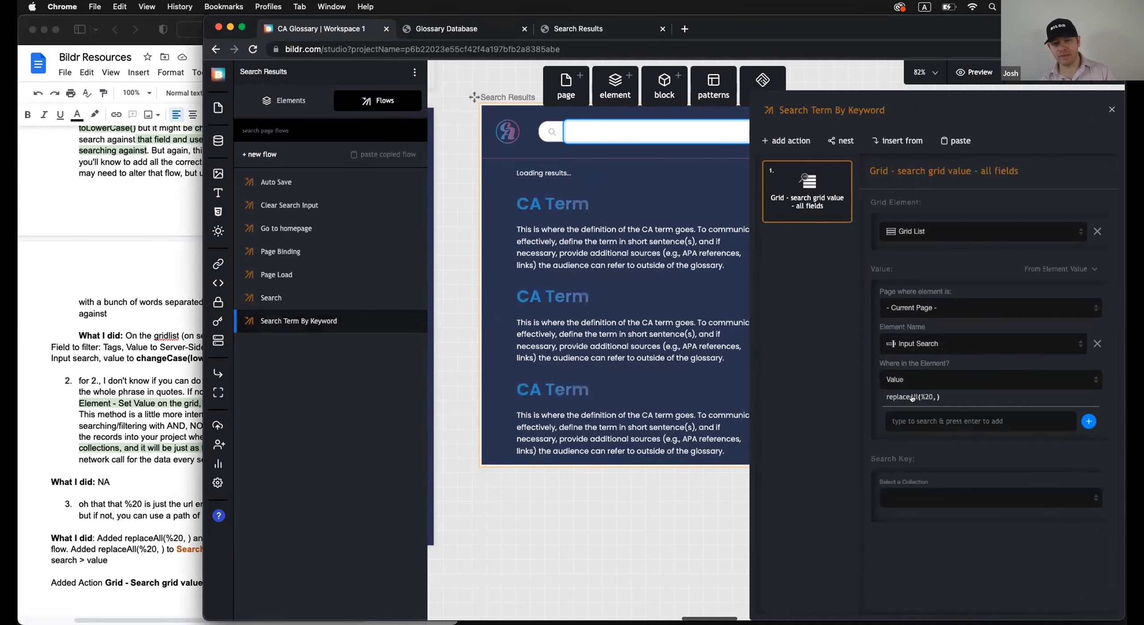
left_click(912, 397)
left_click(853, 546)
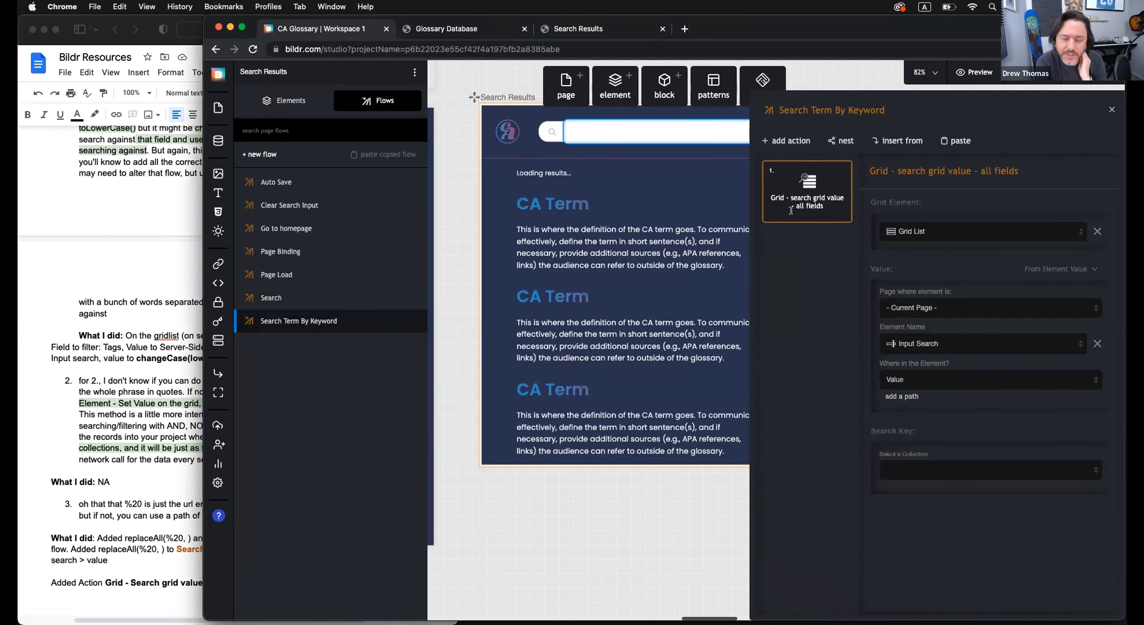
Retype "affective stance" in the live results page's search field to test the two-word search again
left_click(599, 34)
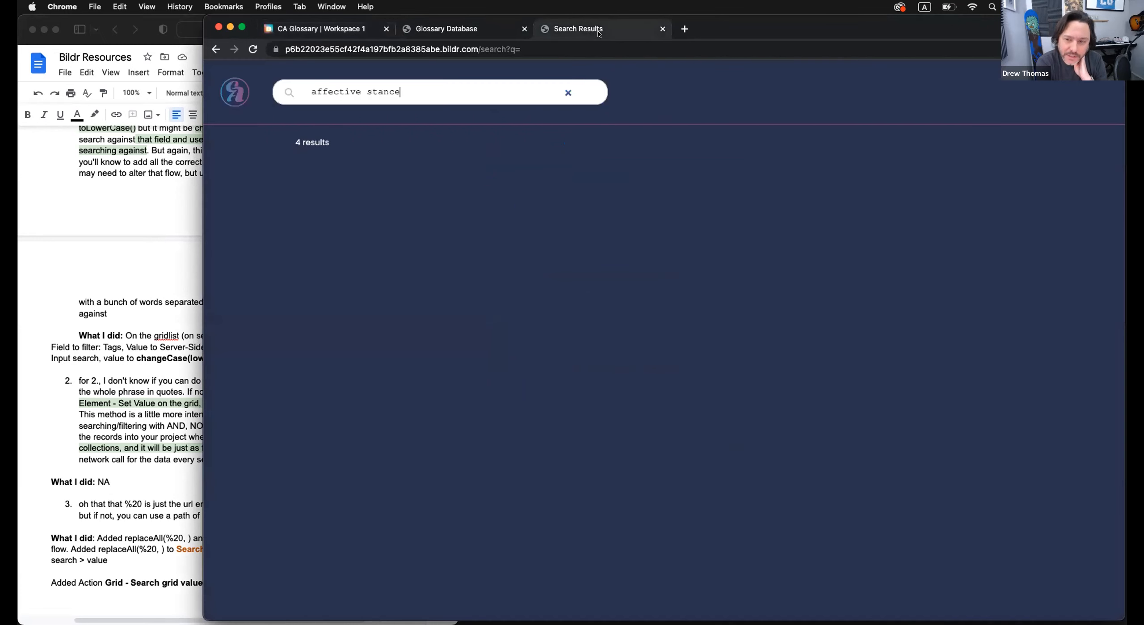
triple_click(454, 92)
type("affe")
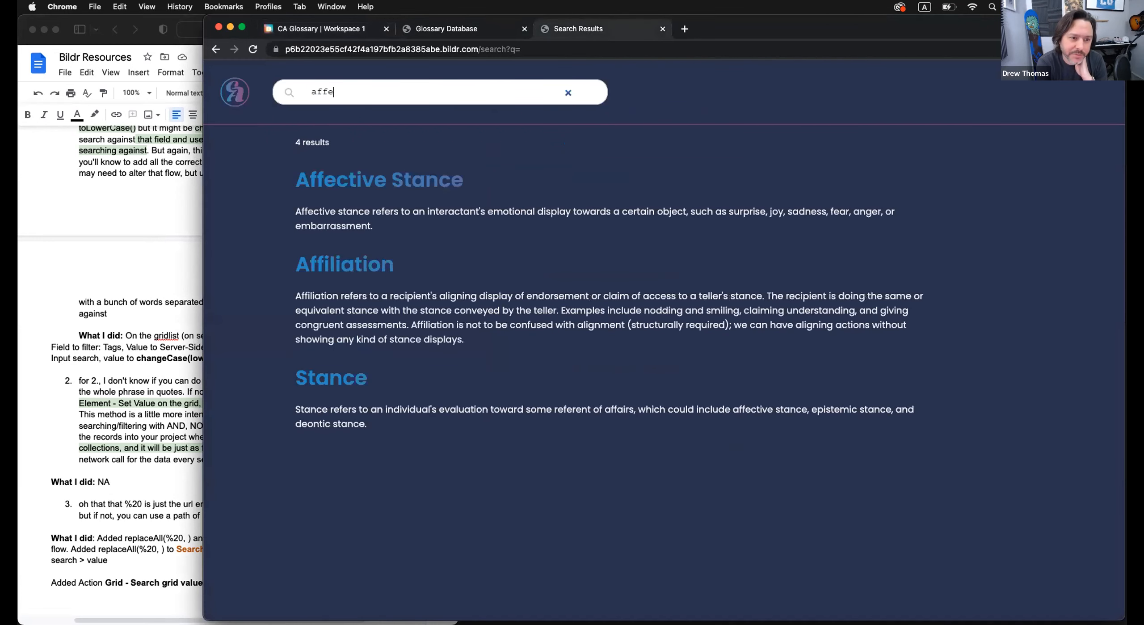
type("ctive stance")
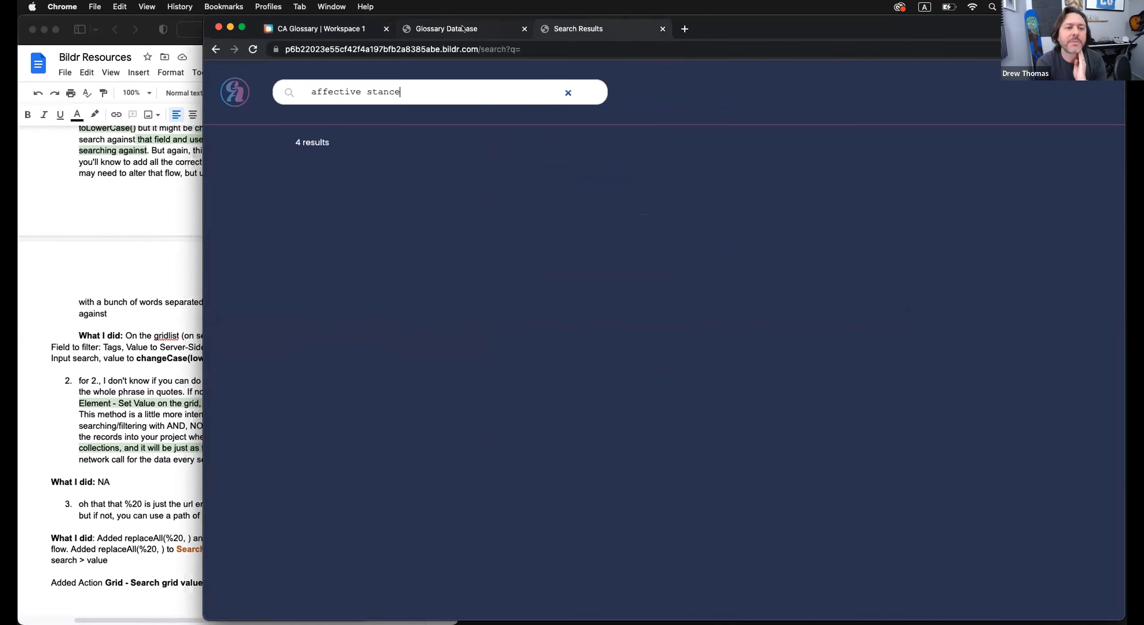
Examine the first AND filter in the Grid List's Term Records collection data and compare it with the Bildr Resources notes
left_click(338, 32)
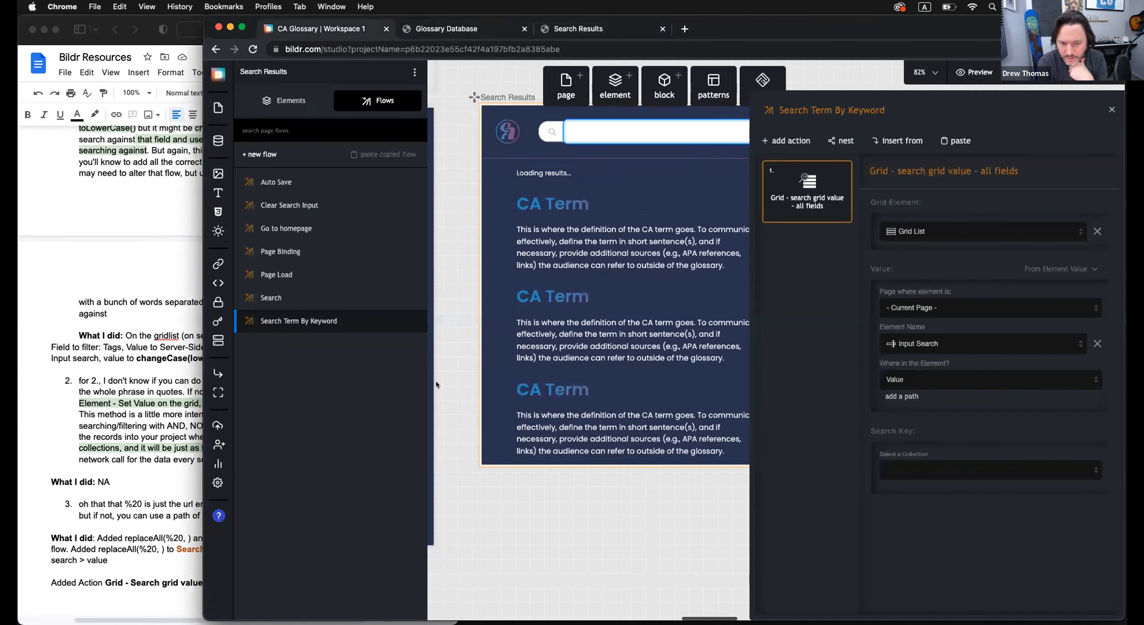
left_click(565, 321)
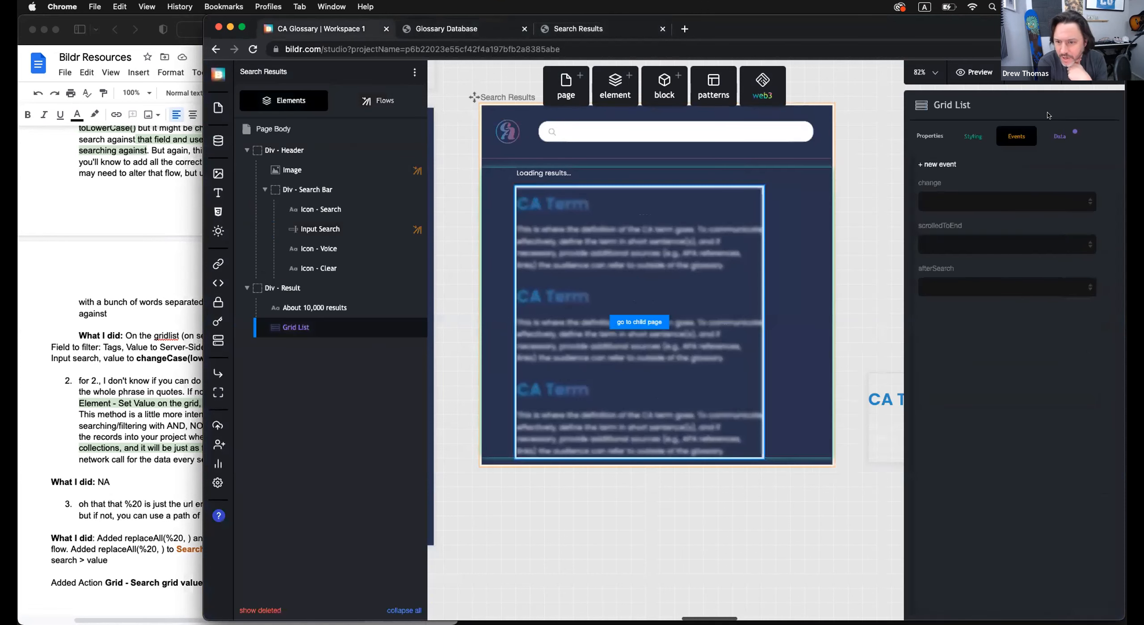
left_click(1060, 135)
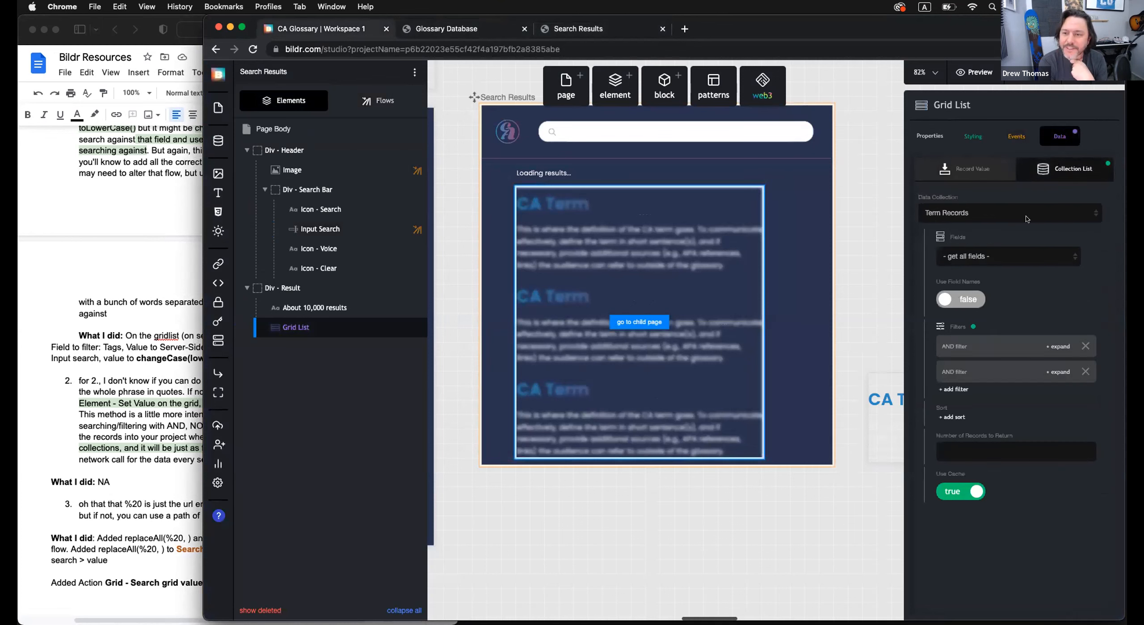
left_click_drag(1036, 30, 1013, 29)
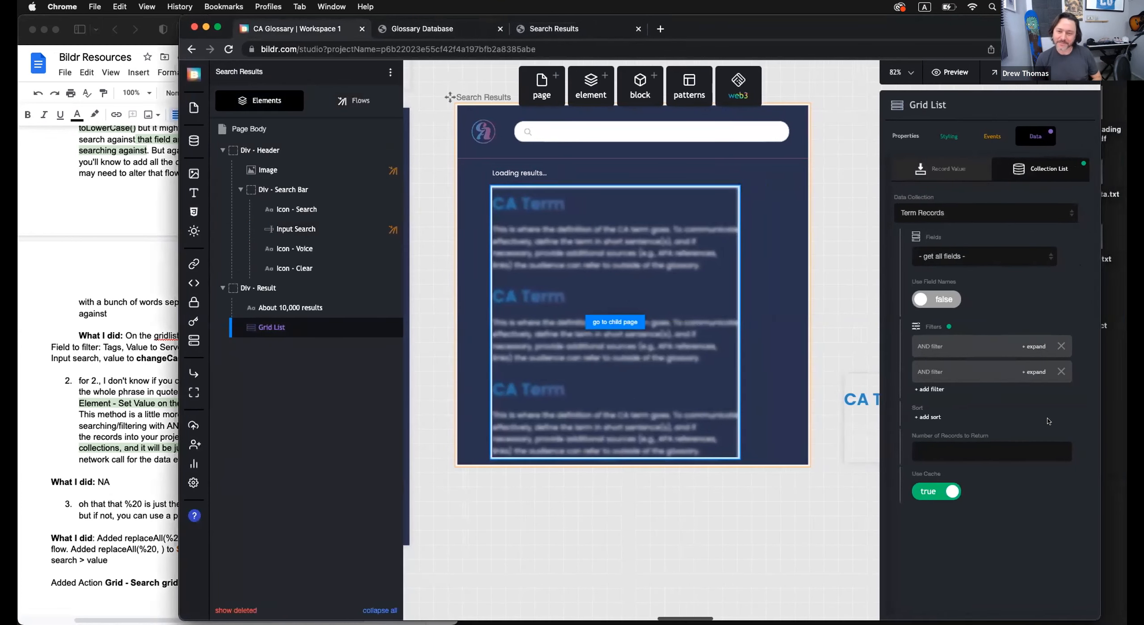
left_click(954, 350)
scroll(972, 514, "down", 2)
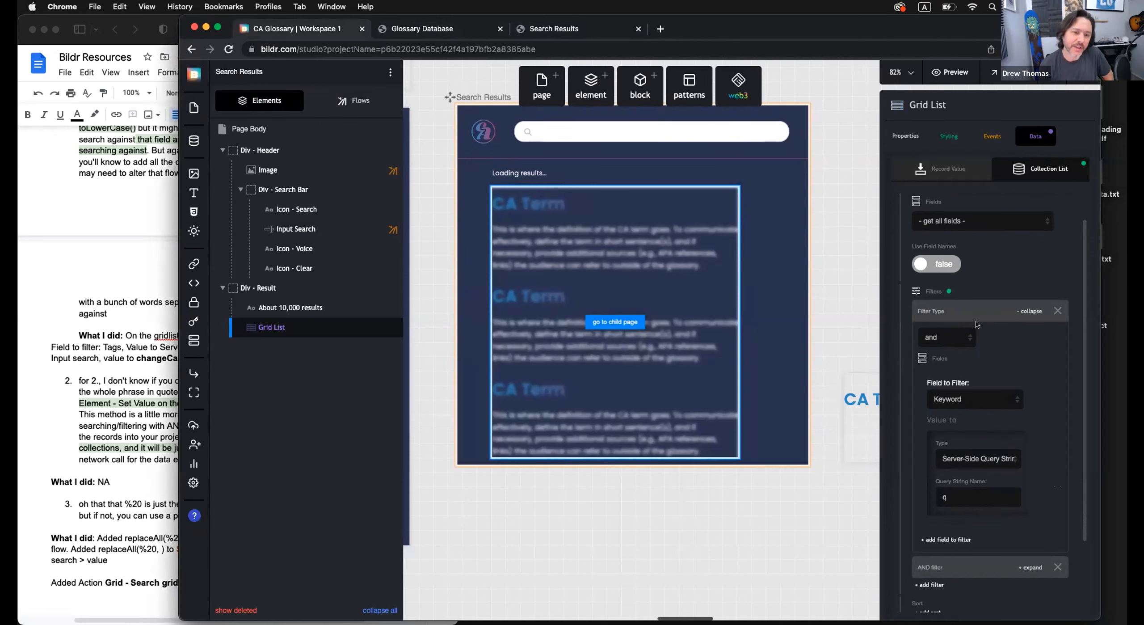
left_click(127, 549)
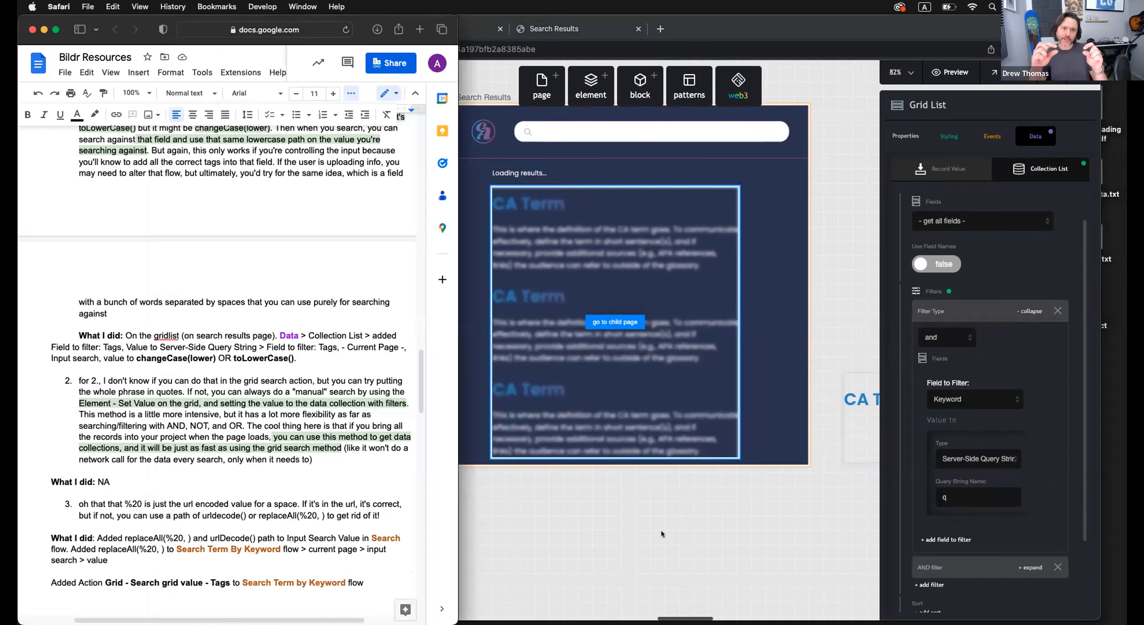
left_click(674, 531)
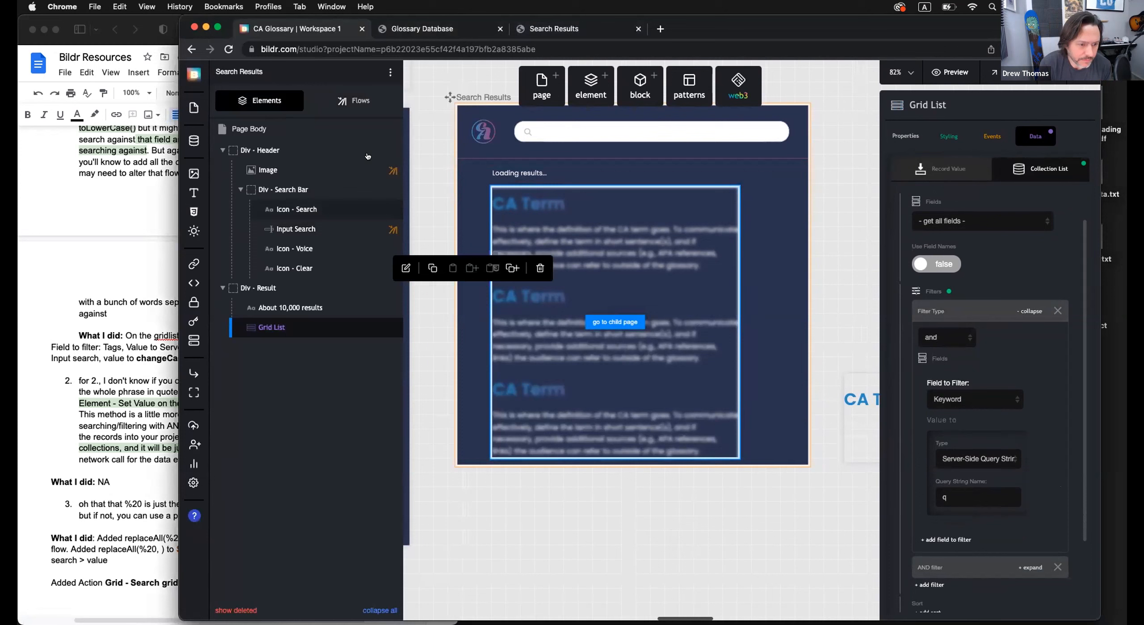
Inspect the Search flow and the Search Term By Keyword flow of the Search Results page
left_click(361, 104)
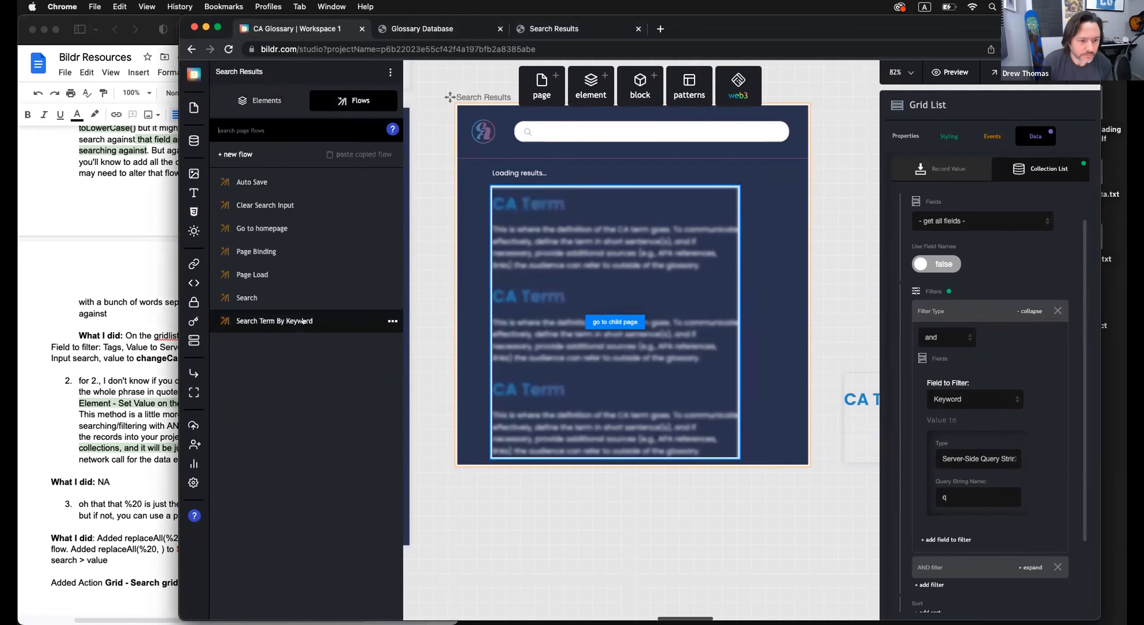
left_click(302, 321)
left_click(297, 304)
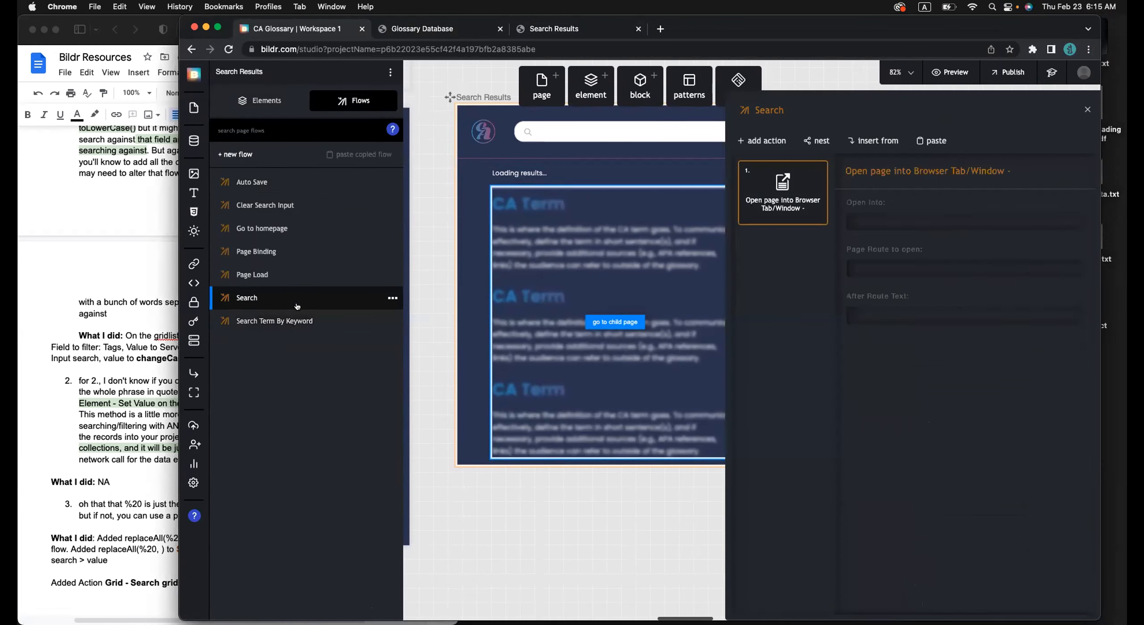
left_click(1087, 110)
left_click_drag(1041, 29, 1061, 28)
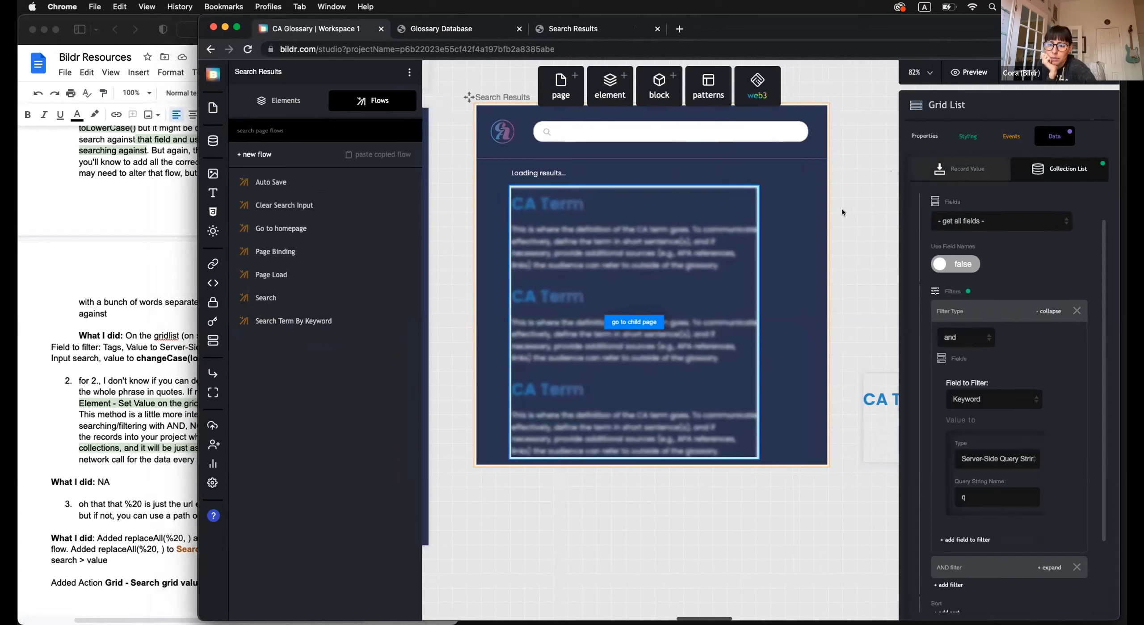
left_click(304, 325)
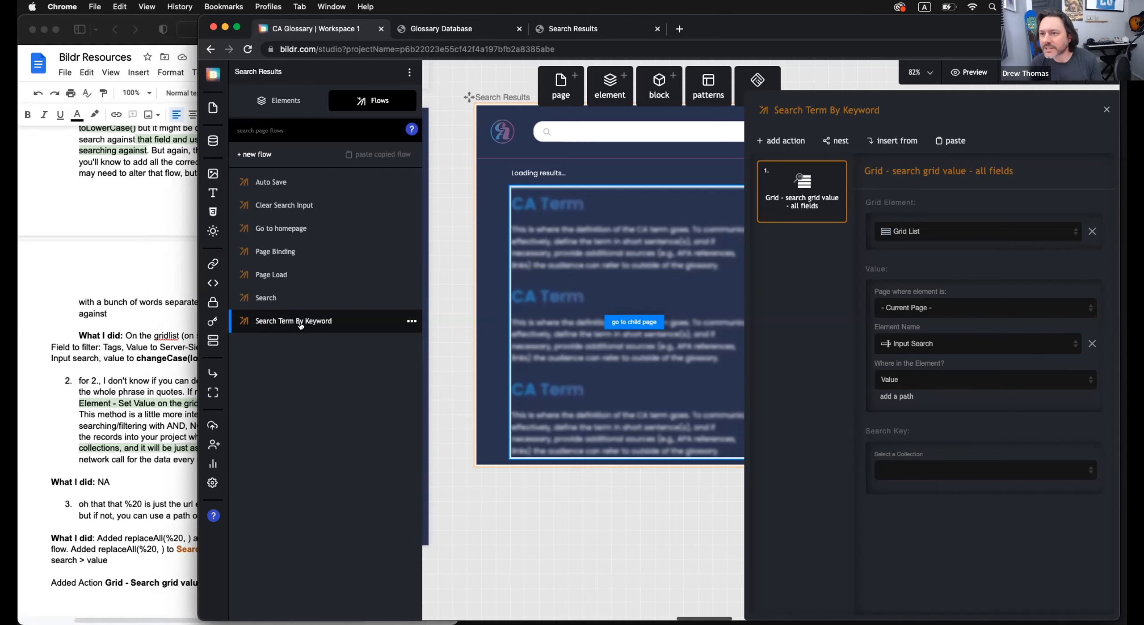
Reload the live Search Results page and search it for "affective stance"
left_click(623, 31)
left_click(621, 45)
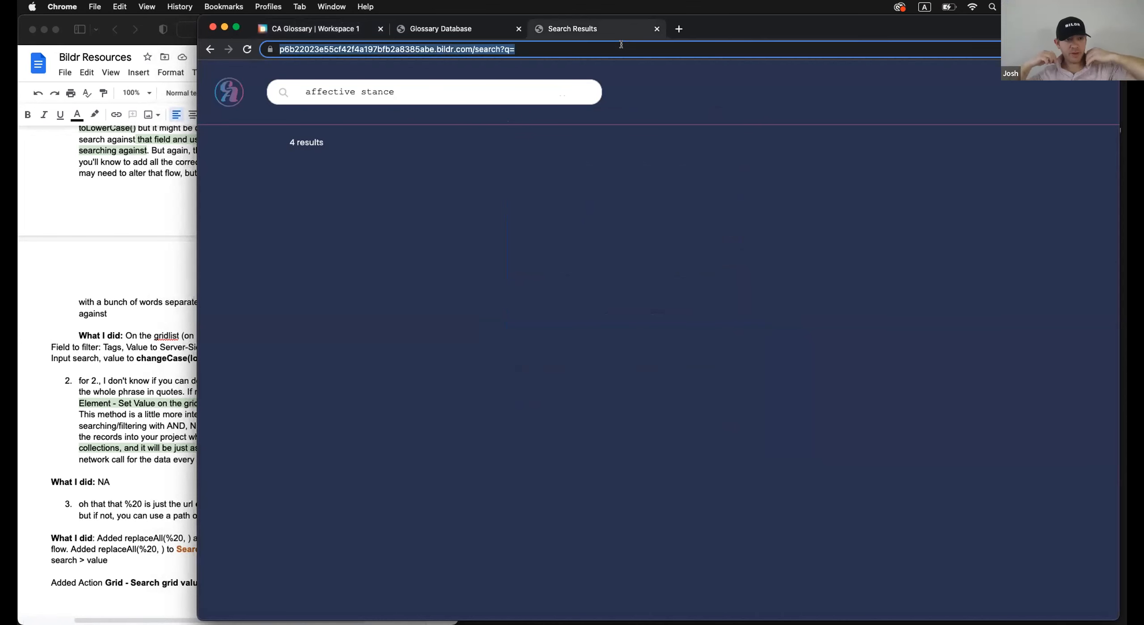
key("Return")
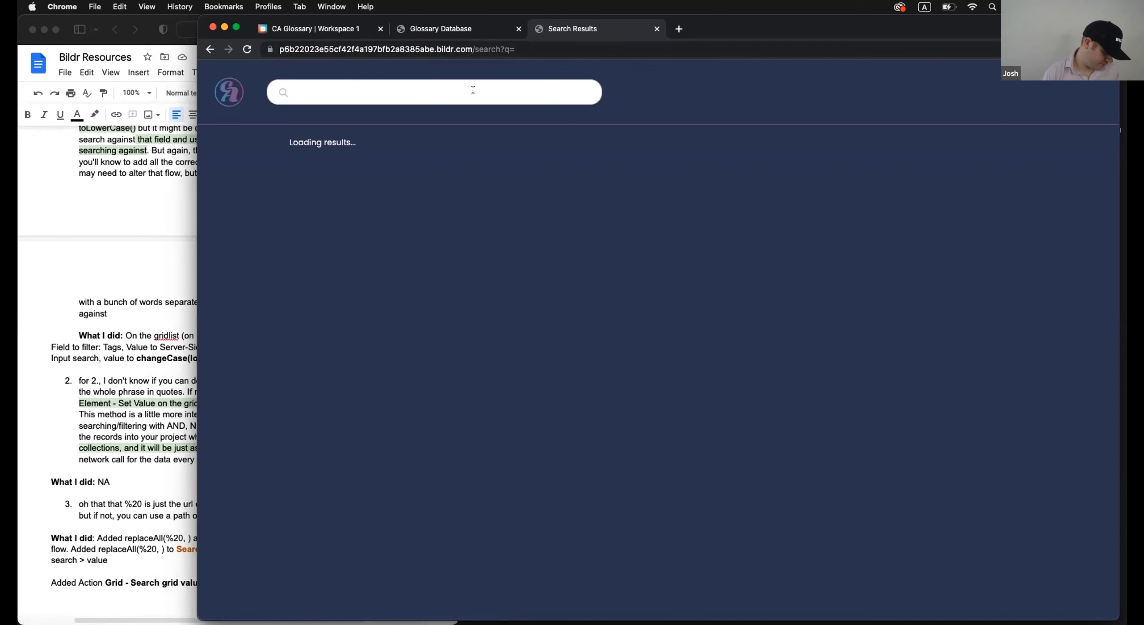
type("affective stance")
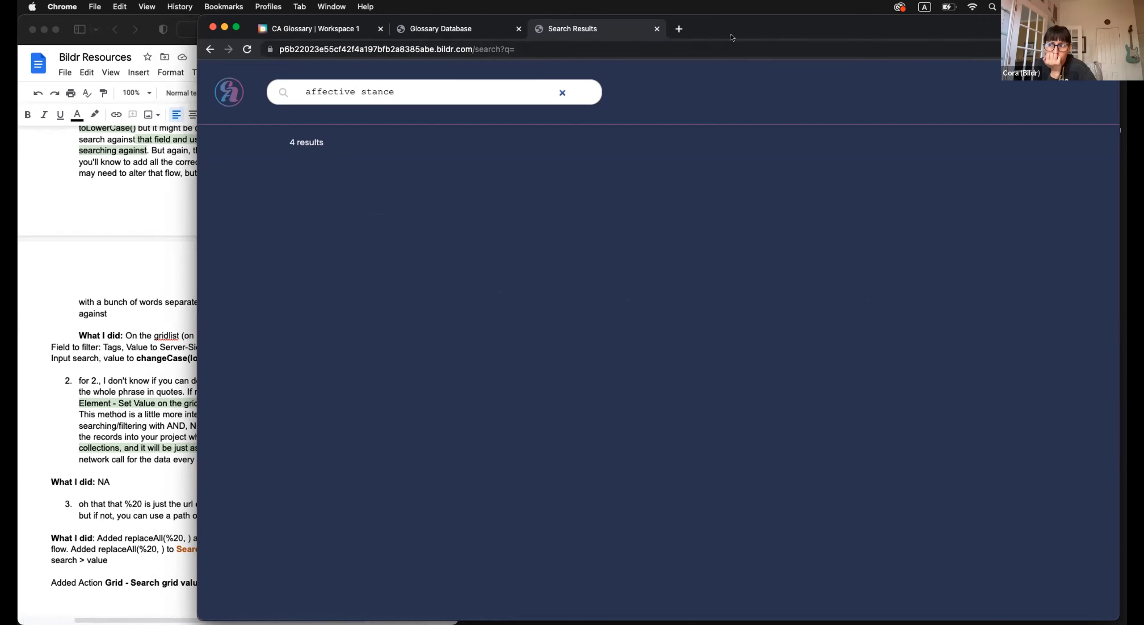
Return to the CA Glossary workspace and check the Input Search value paths in the Search and Search Term By Keyword flows
left_click_drag(751, 35, 750, 59)
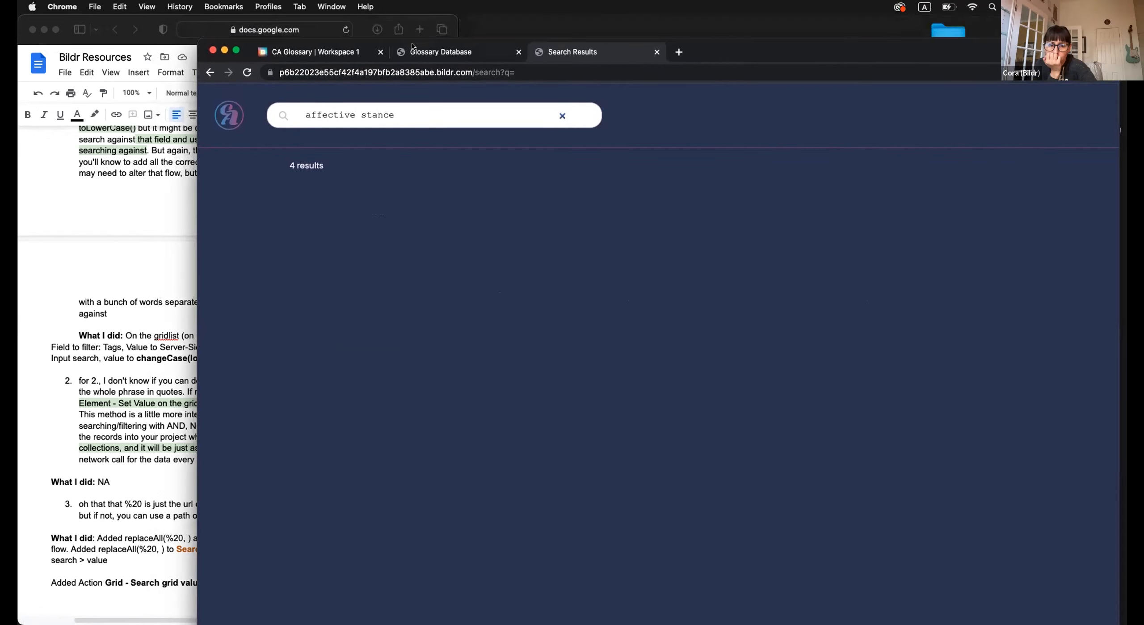
left_click(491, 55)
left_click_drag(716, 53, 779, 62)
left_click(369, 59)
left_click_drag(869, 78, 733, 41)
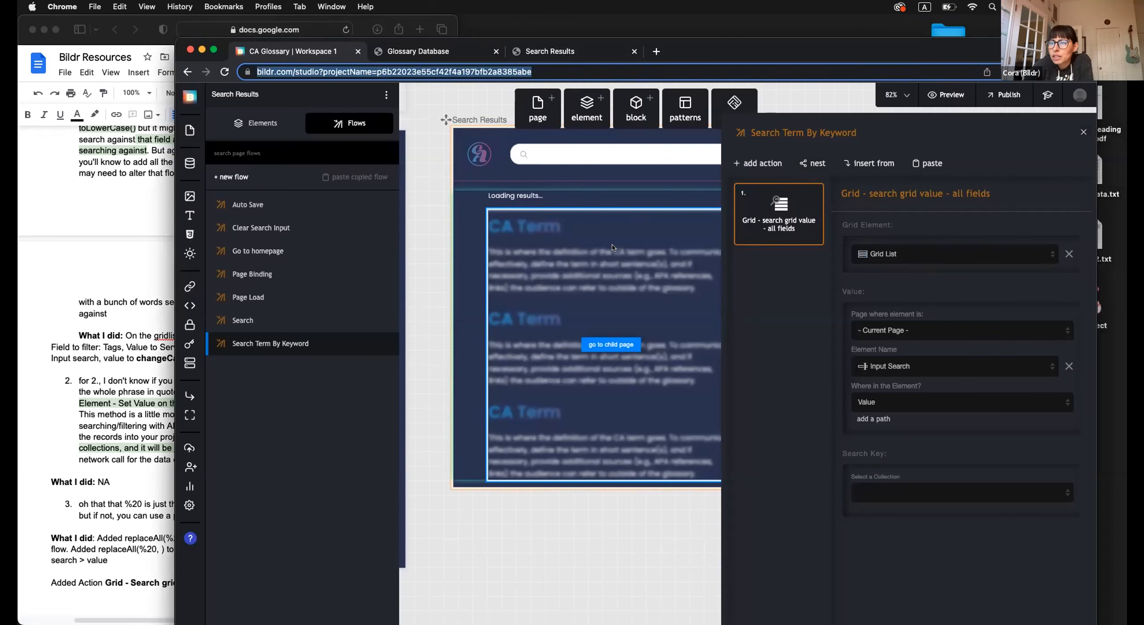
left_click(324, 327)
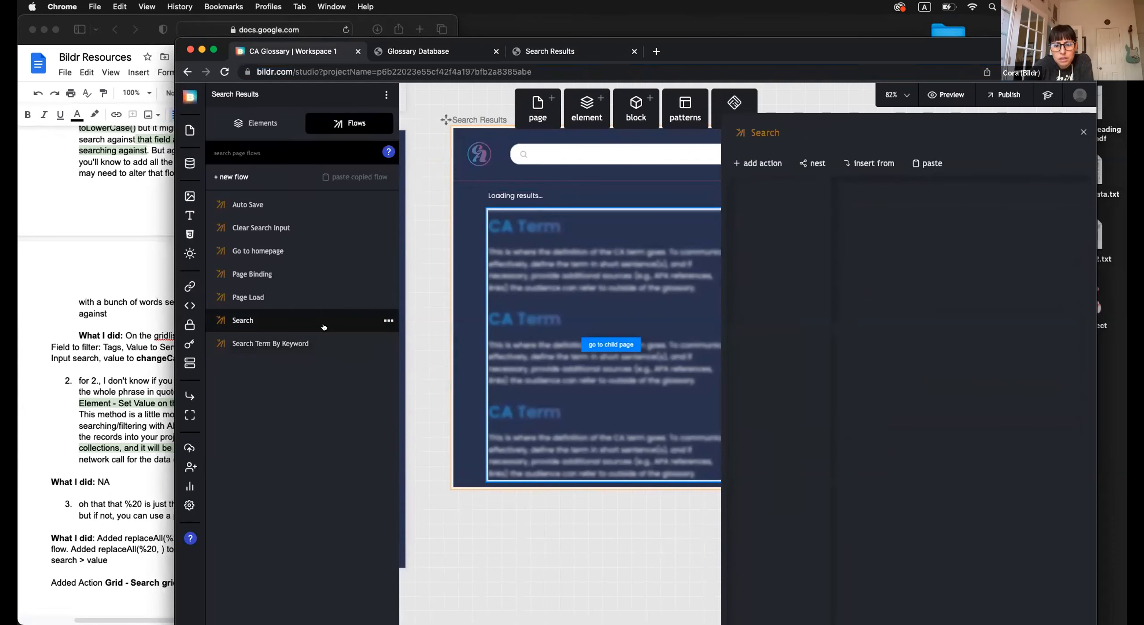
scroll(910, 385, "down", 1)
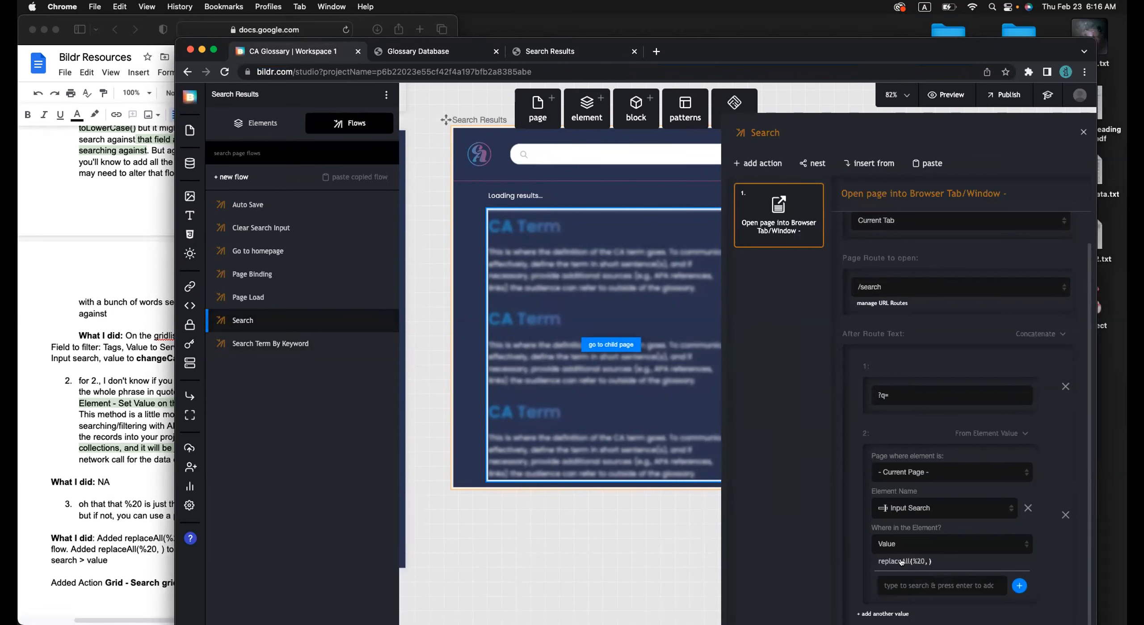
left_click(260, 344)
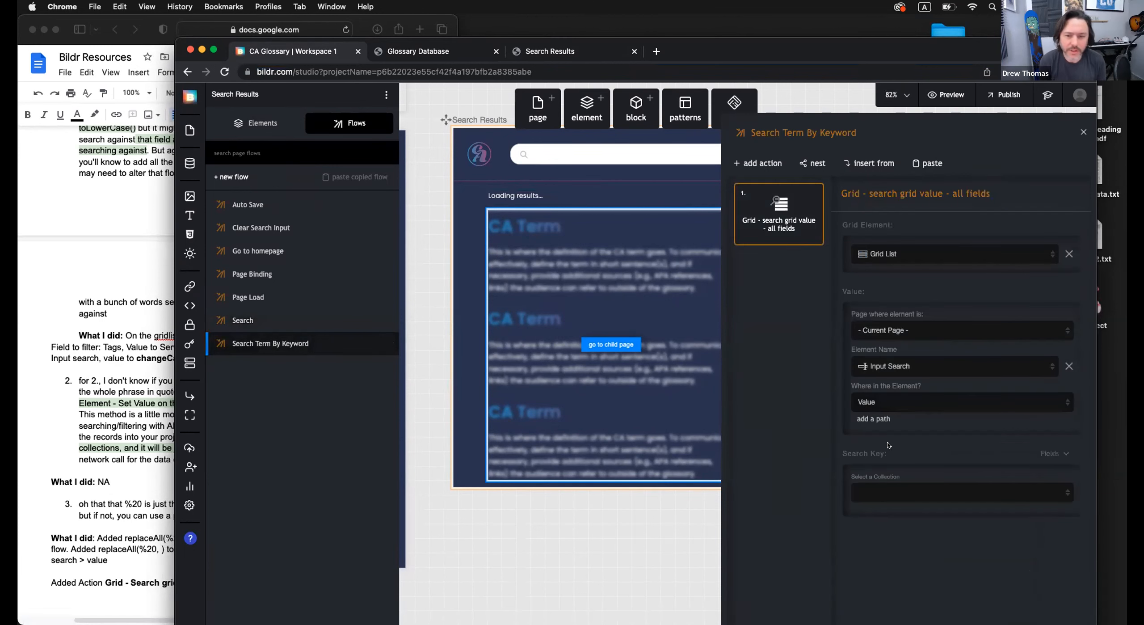
Compare the Search Term By Keyword action with the search notes in the Bildr Resources document
left_click(169, 405)
scroll(169, 406, "up", 1)
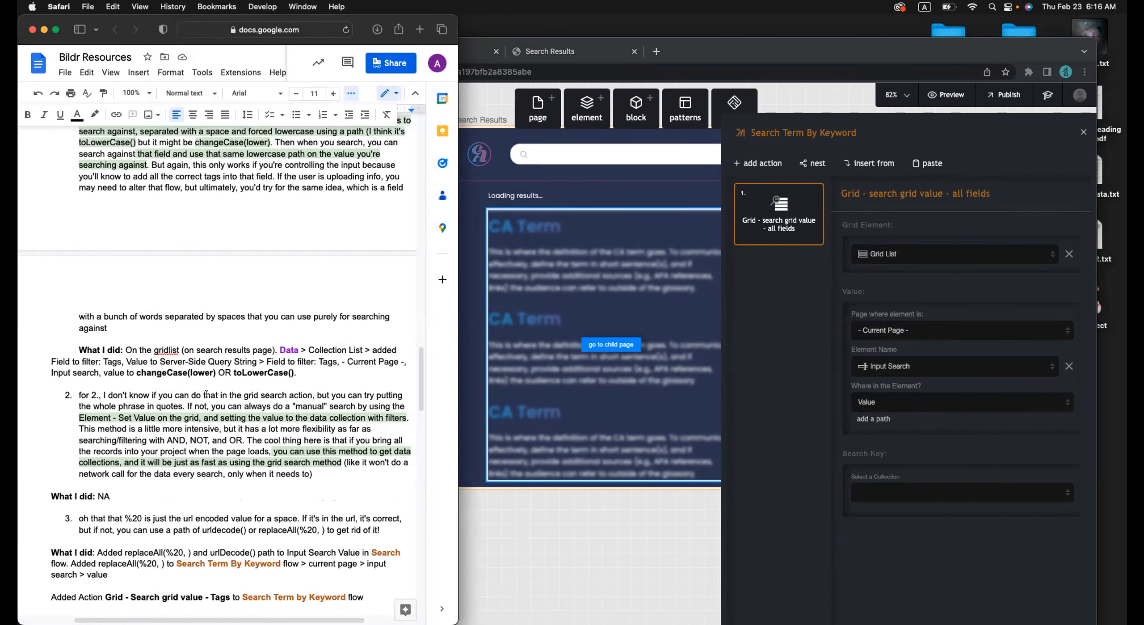
scroll(207, 394, "down", 1)
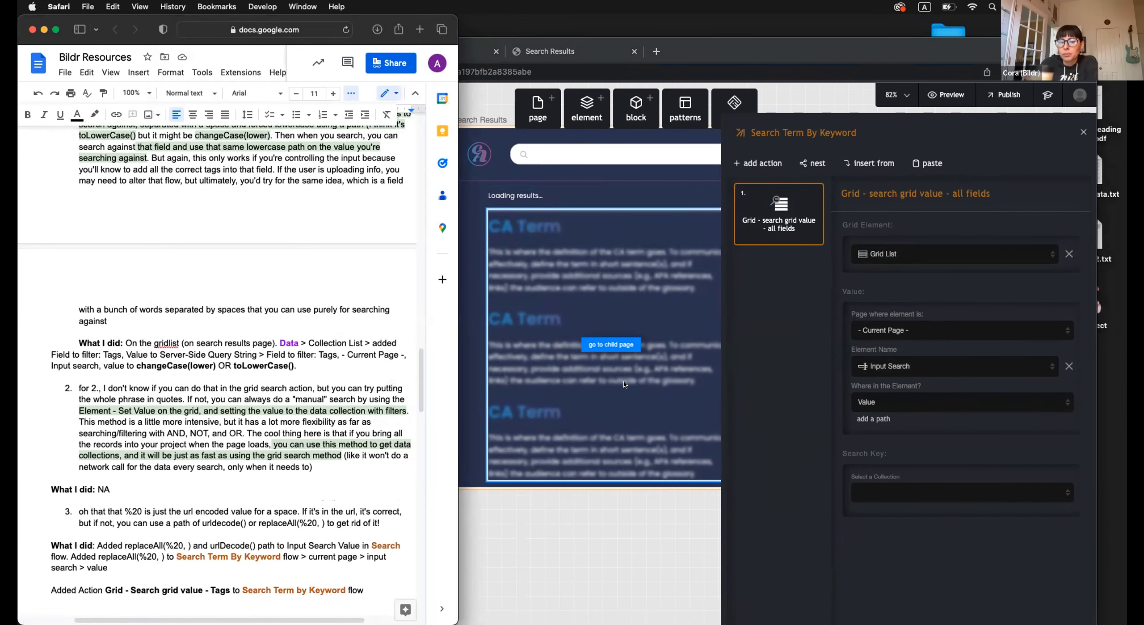
left_click(625, 384)
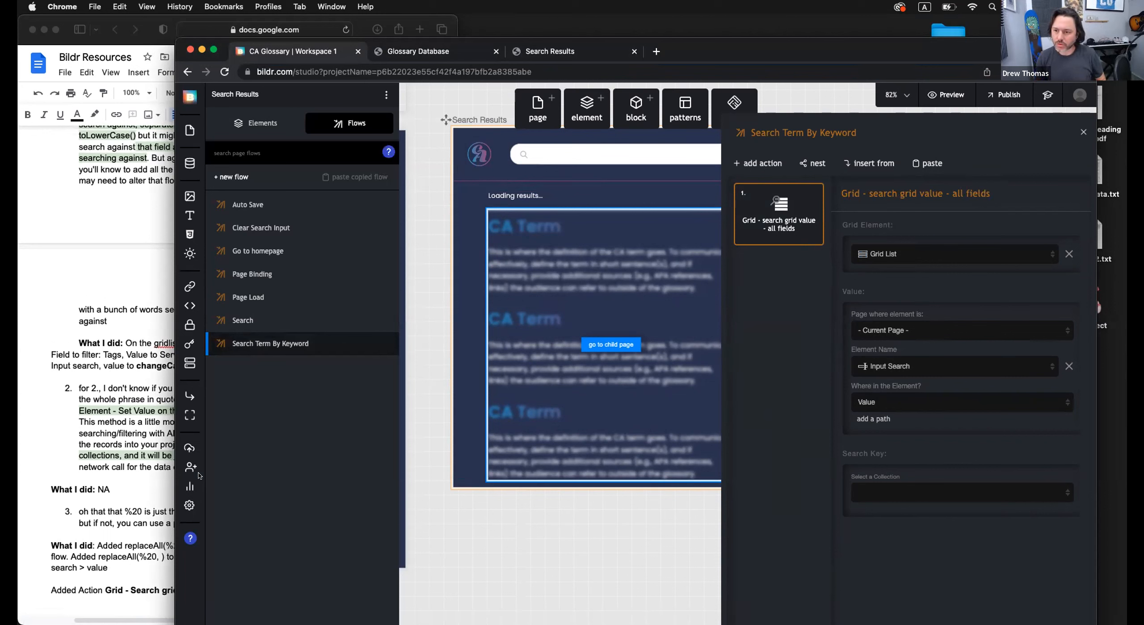
left_click(123, 476)
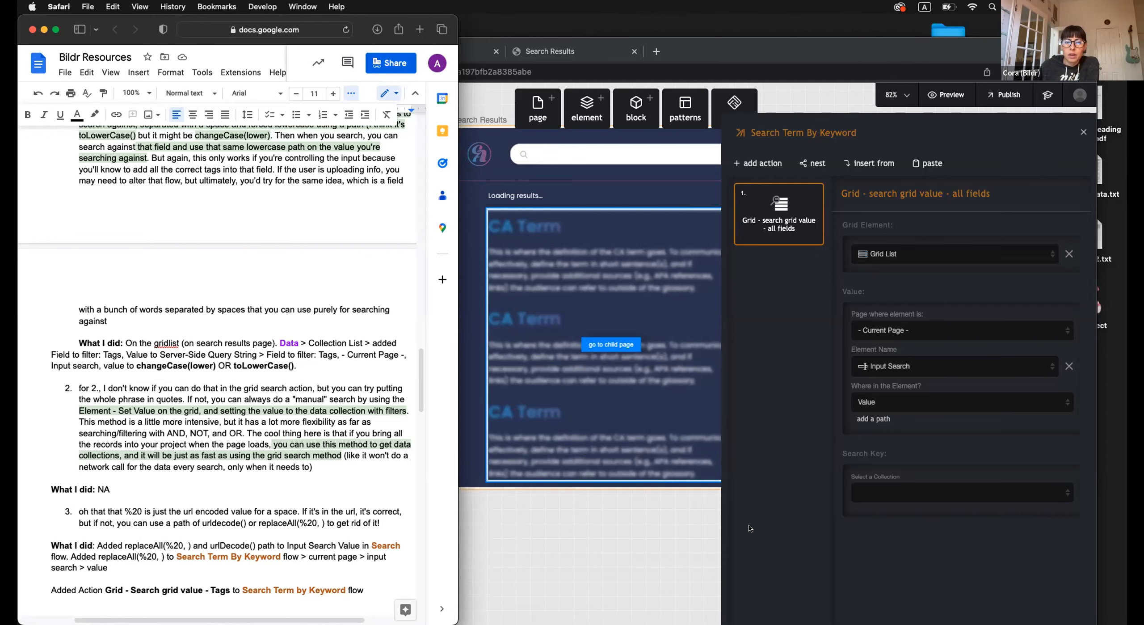
left_click(750, 528)
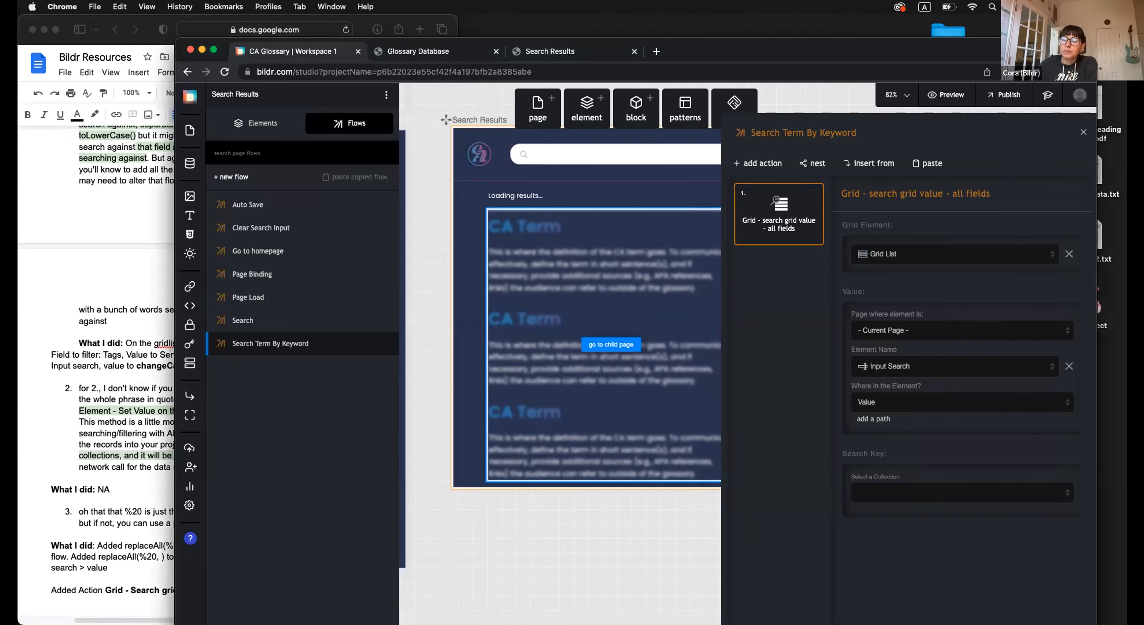
left_click_drag(760, 50, 778, 29)
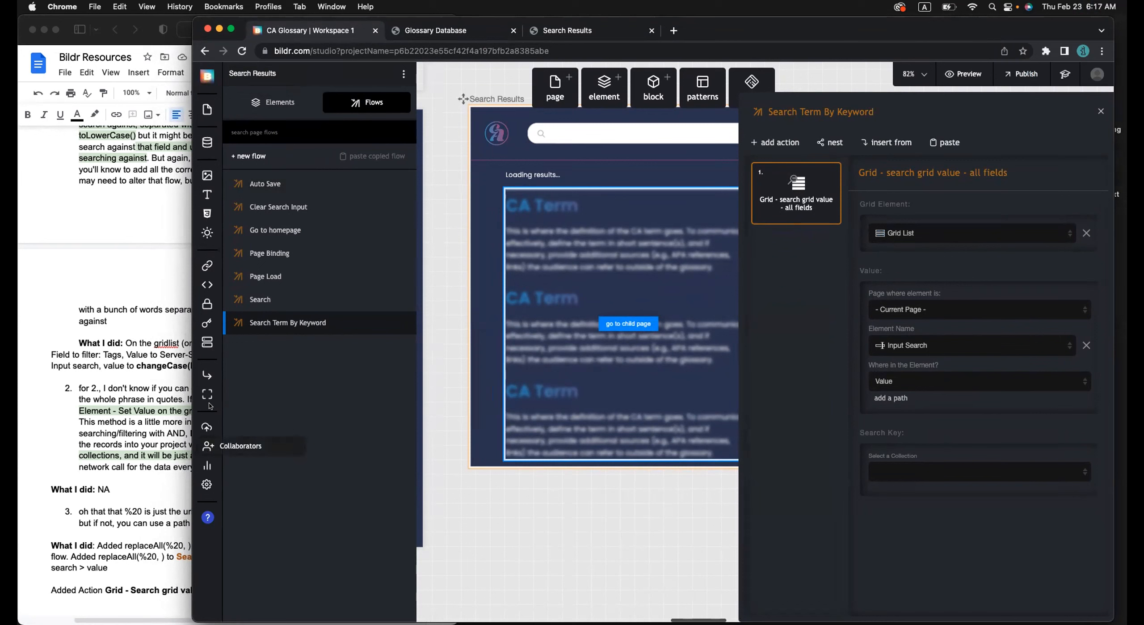
Try Term Records as the Search Key collection, first with the Tags field and then with a blank field
left_click(207, 142)
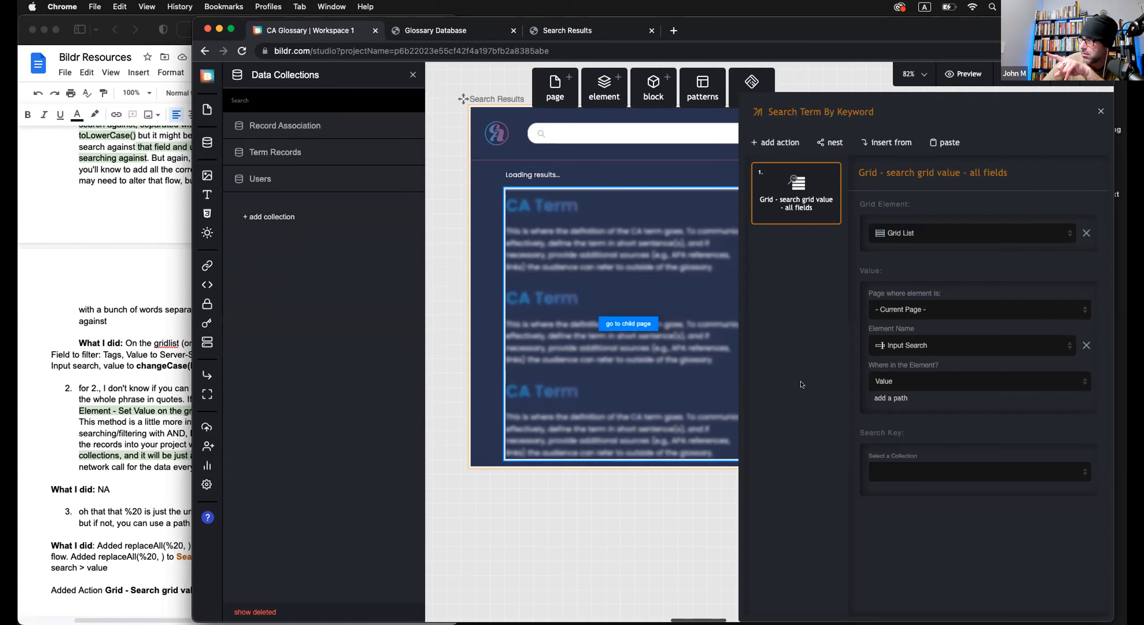
left_click(898, 471)
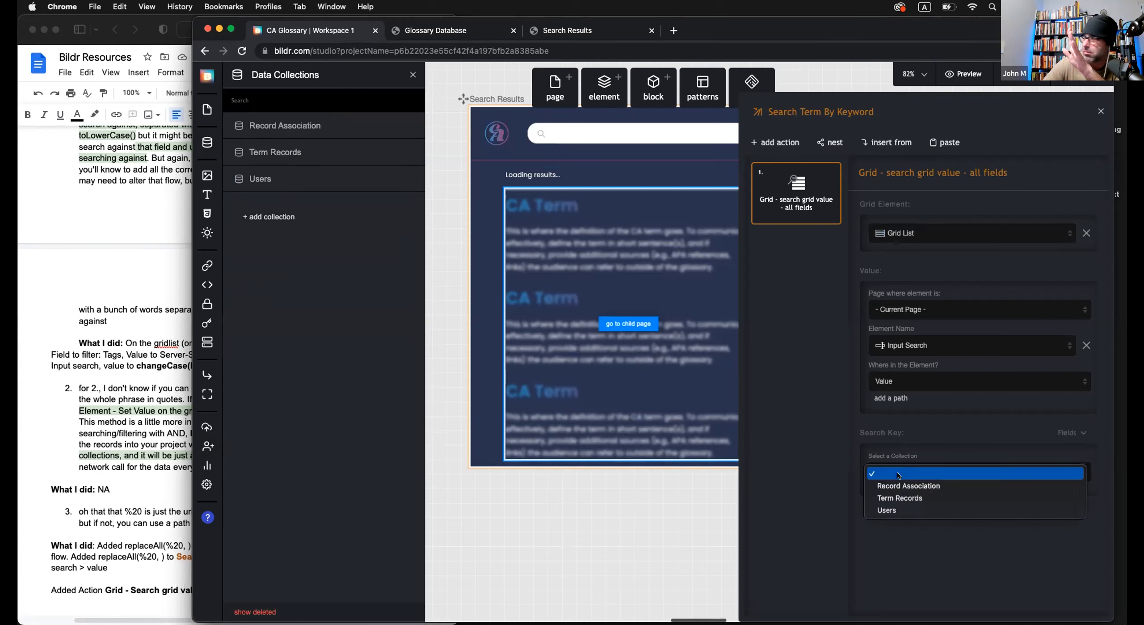
left_click(894, 509)
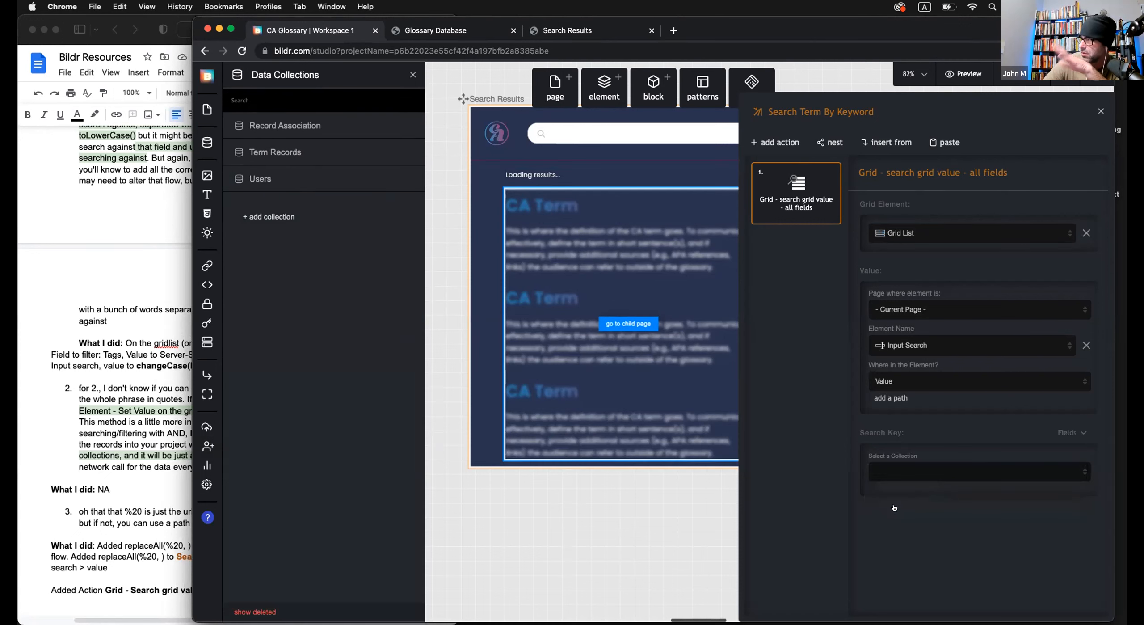
left_click(896, 472)
left_click(898, 460)
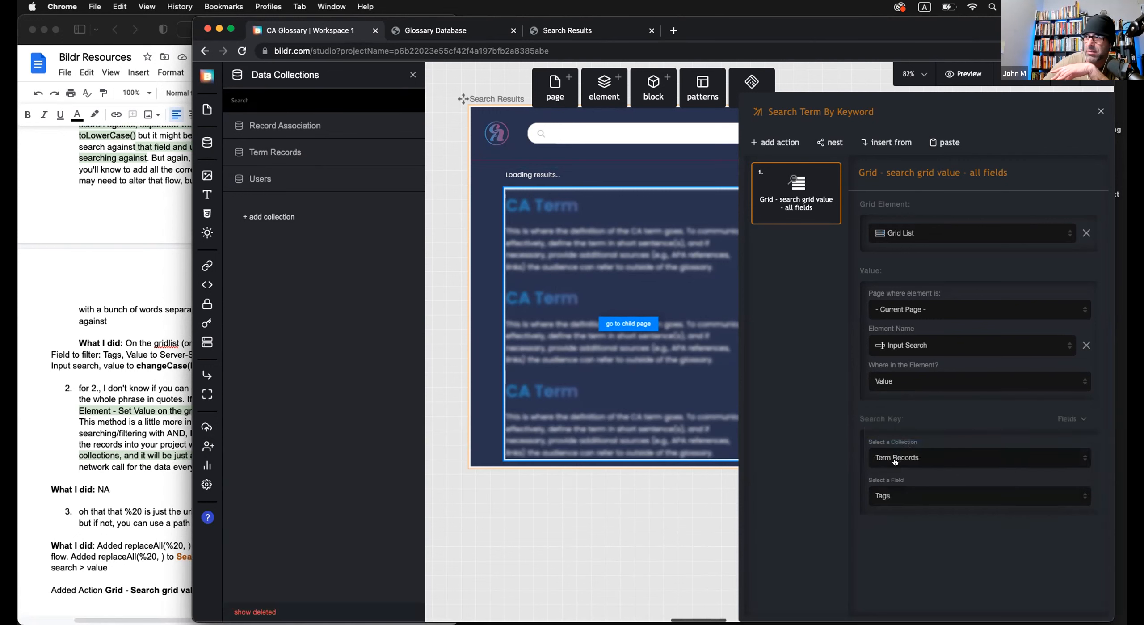
left_click(899, 510)
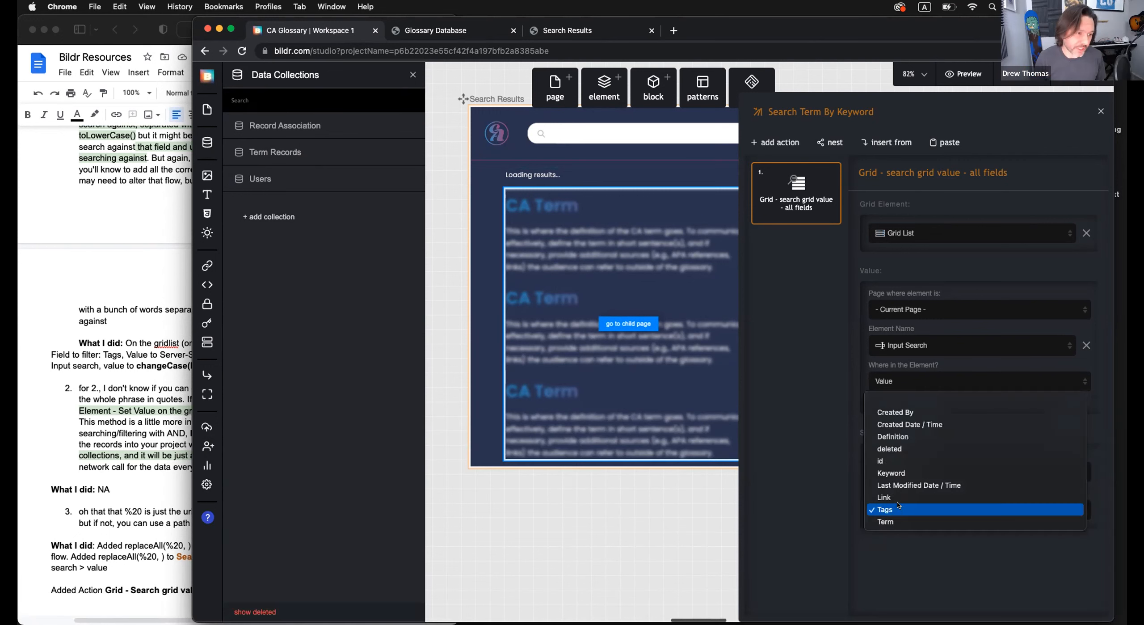
left_click(904, 403)
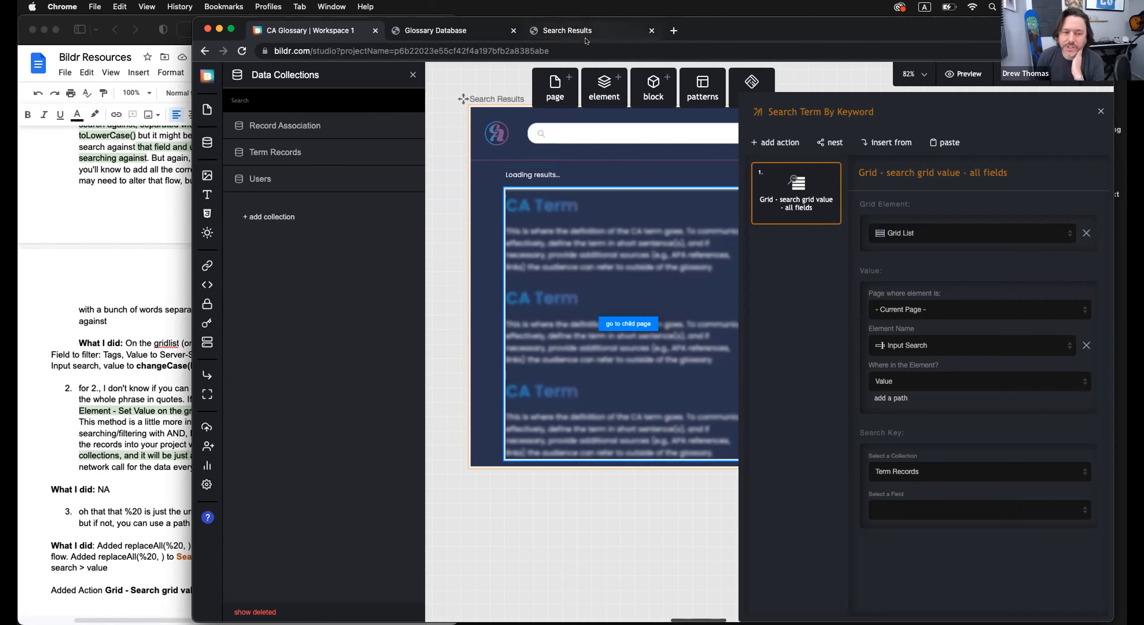
left_click(930, 471)
left_click(929, 470)
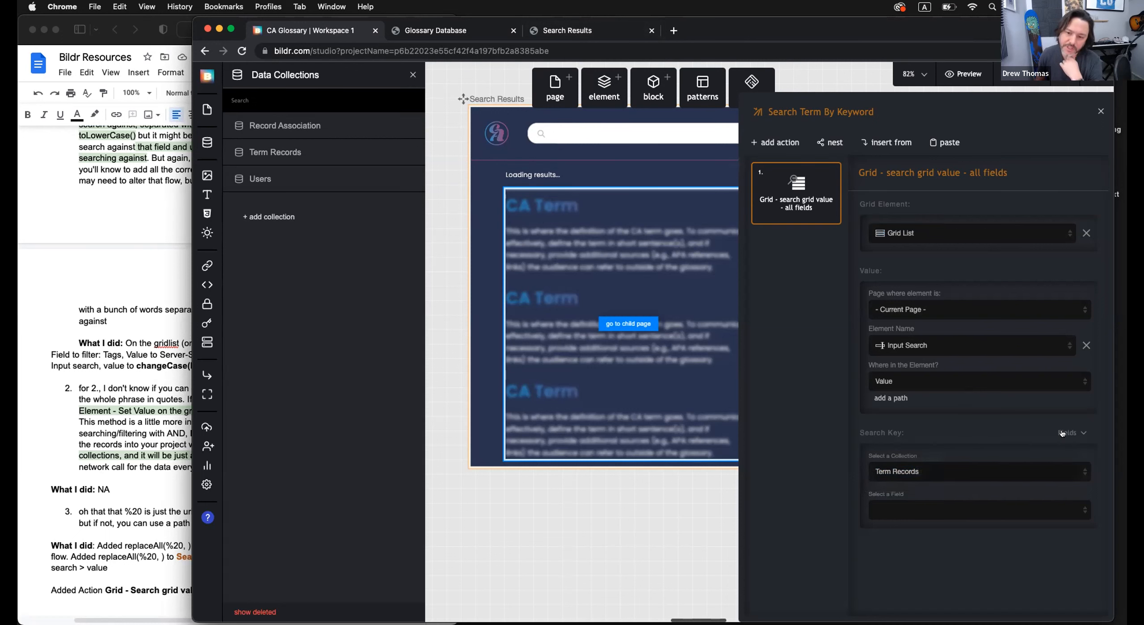
Switch the Search Key's input type to Text, leave its value empty, and close the Search Term By Keyword flow
left_click(1064, 433)
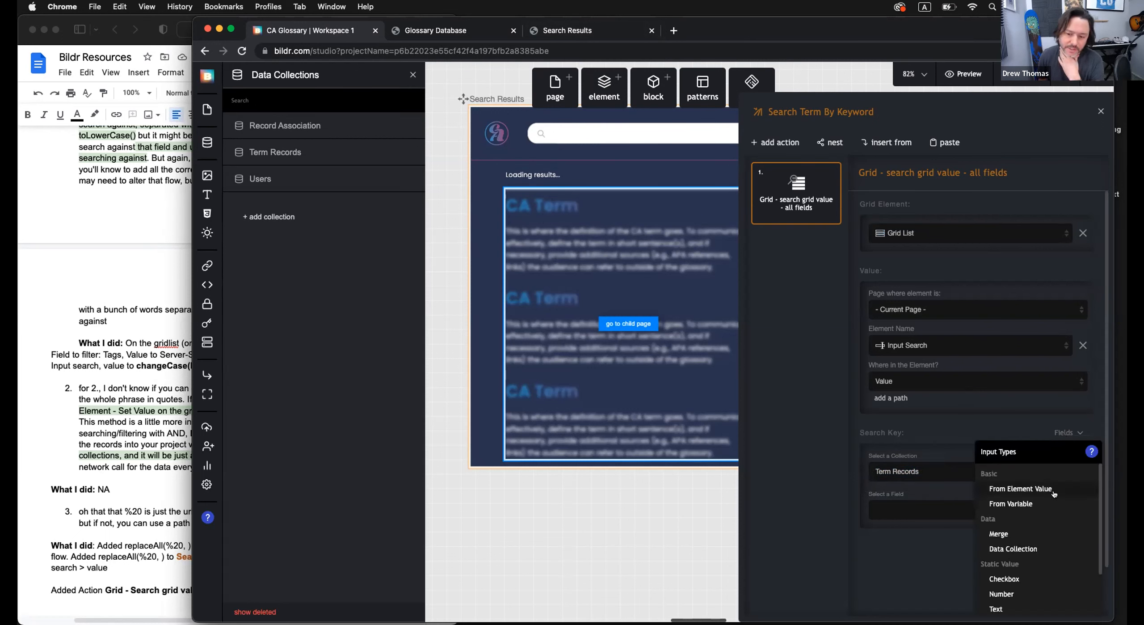
scroll(1036, 517, "down", 3)
left_click(1023, 479)
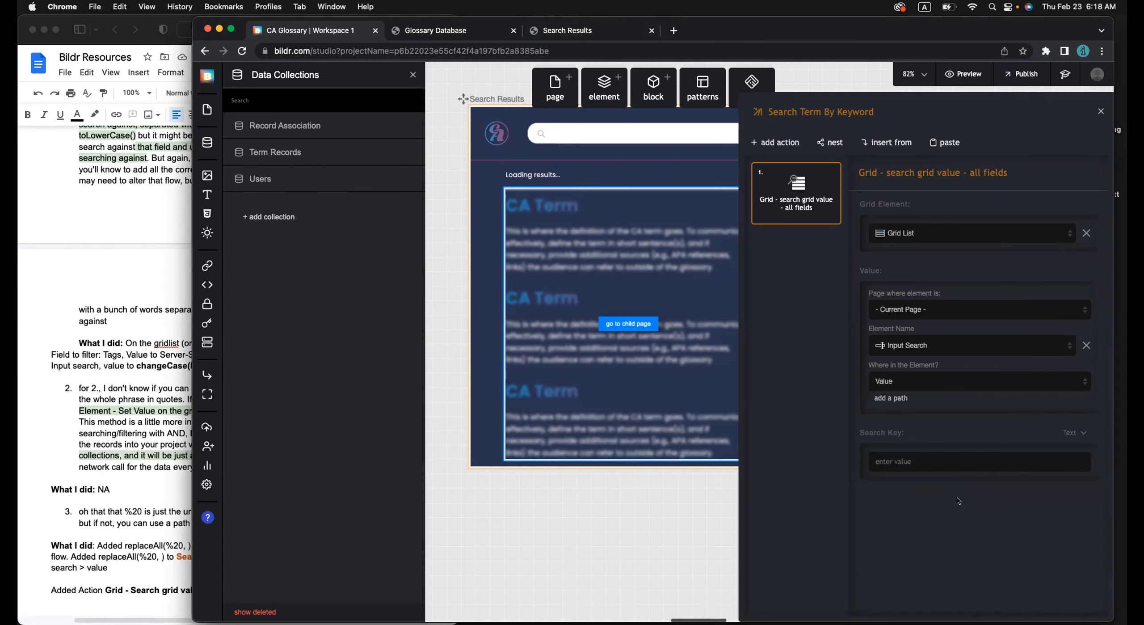
left_click(1102, 111)
Reload the live results page and test the blank search key by searching for "affective stance"
left_click(584, 30)
left_click(585, 51)
key("Return")
left_click(442, 92)
type("affe")
type("ctive st")
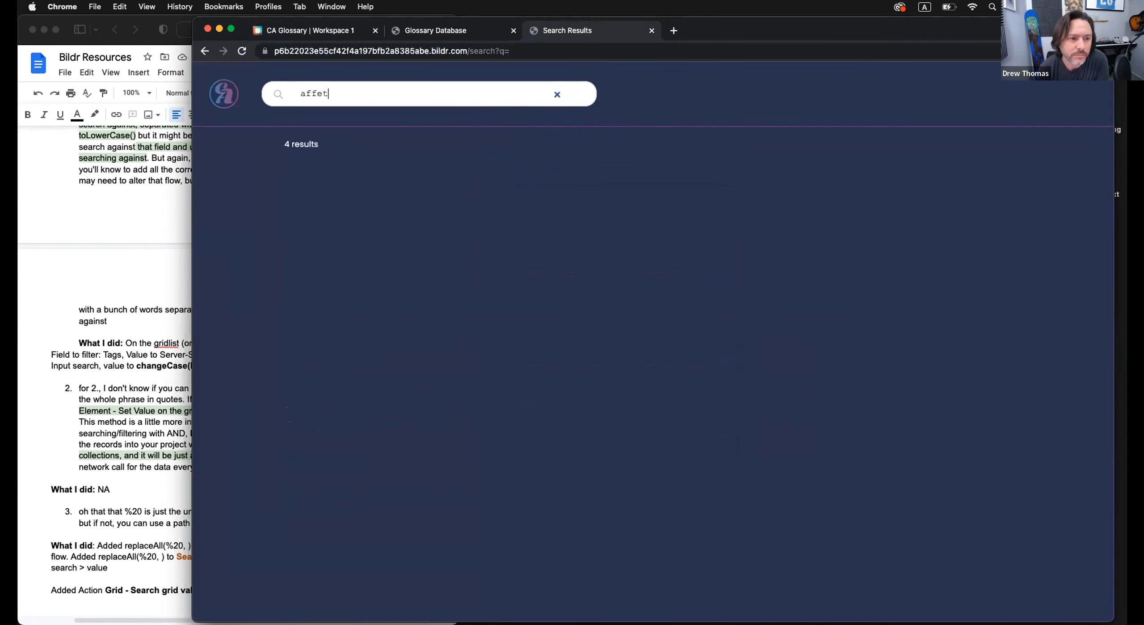
type("ance")
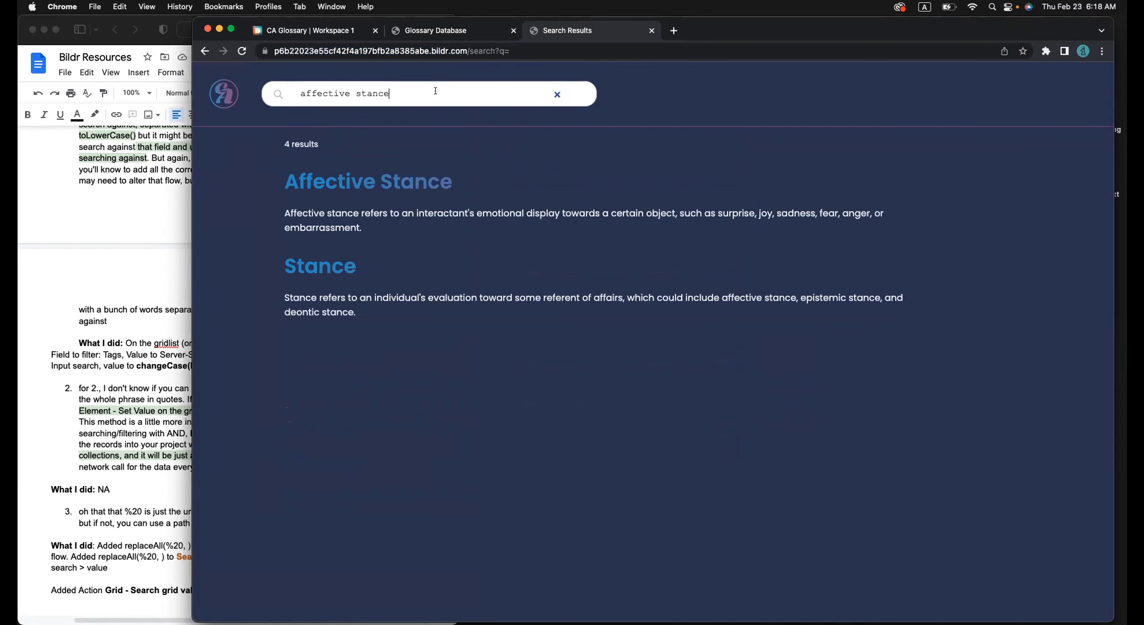
Replace the live search text with "epistemic" to test a single-word search
triple_click(411, 90)
type("epistemic")
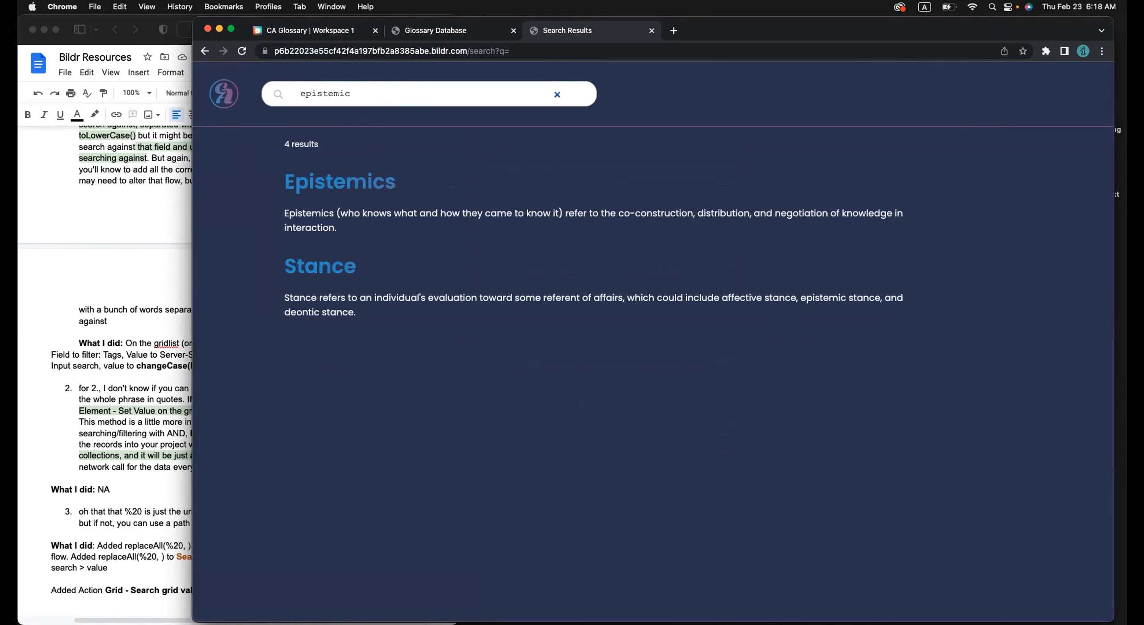
triple_click(411, 89)
Review the Grid List's Term Records filters, the Input Search element and the Search Term By Keyword flow in the workspace
left_click_drag(798, 29, 802, 59)
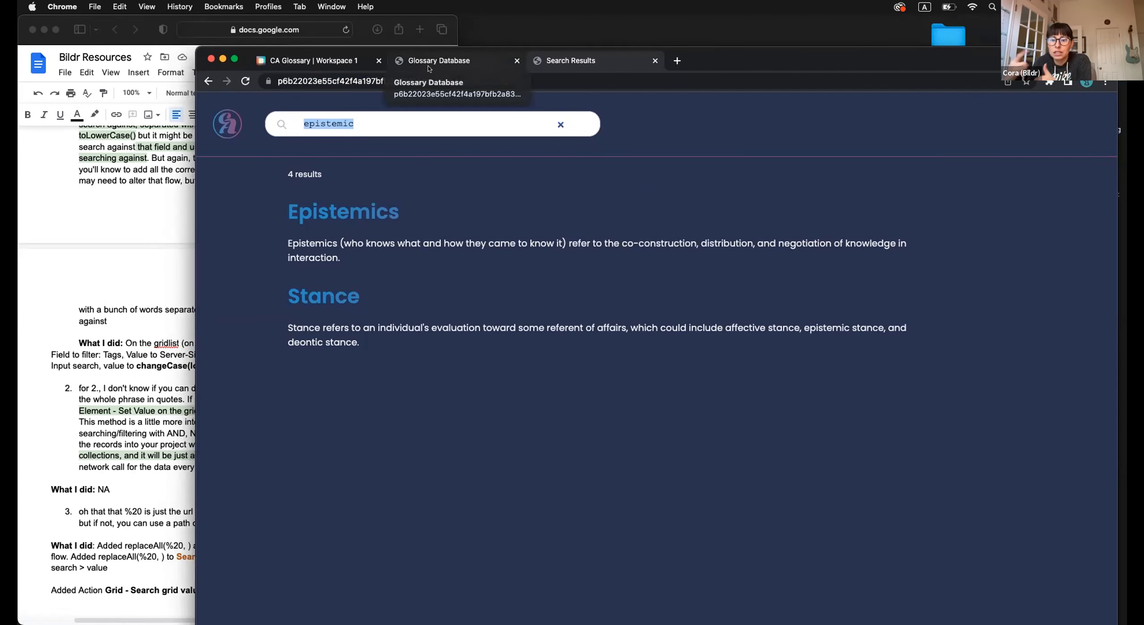
left_click(342, 62)
left_click_drag(846, 64, 828, 32)
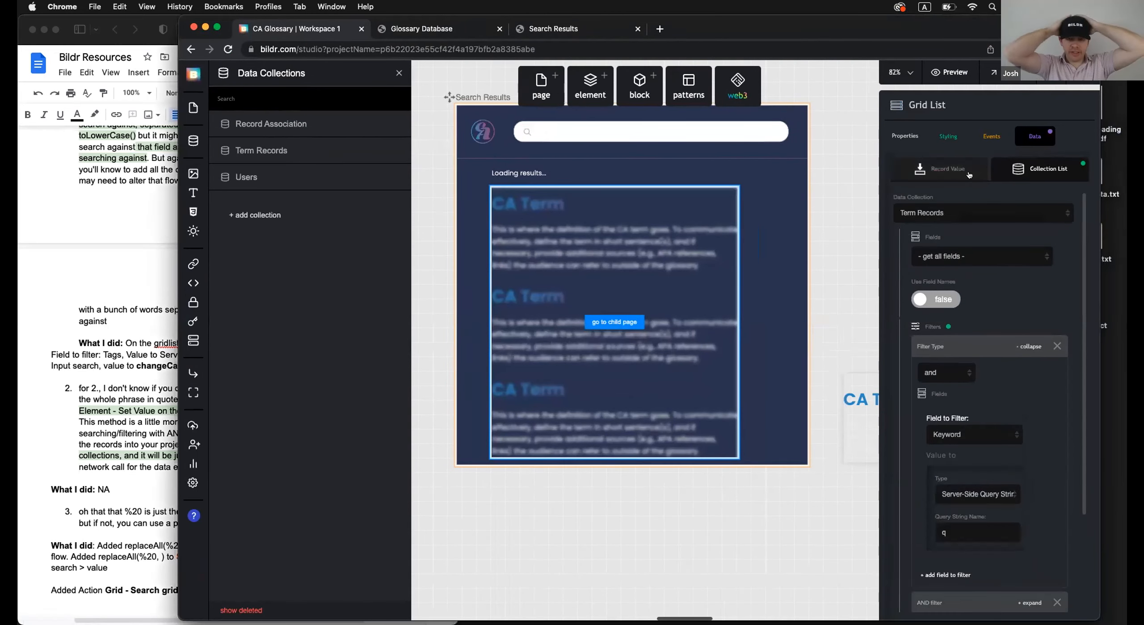
left_click_drag(912, 35, 935, 30)
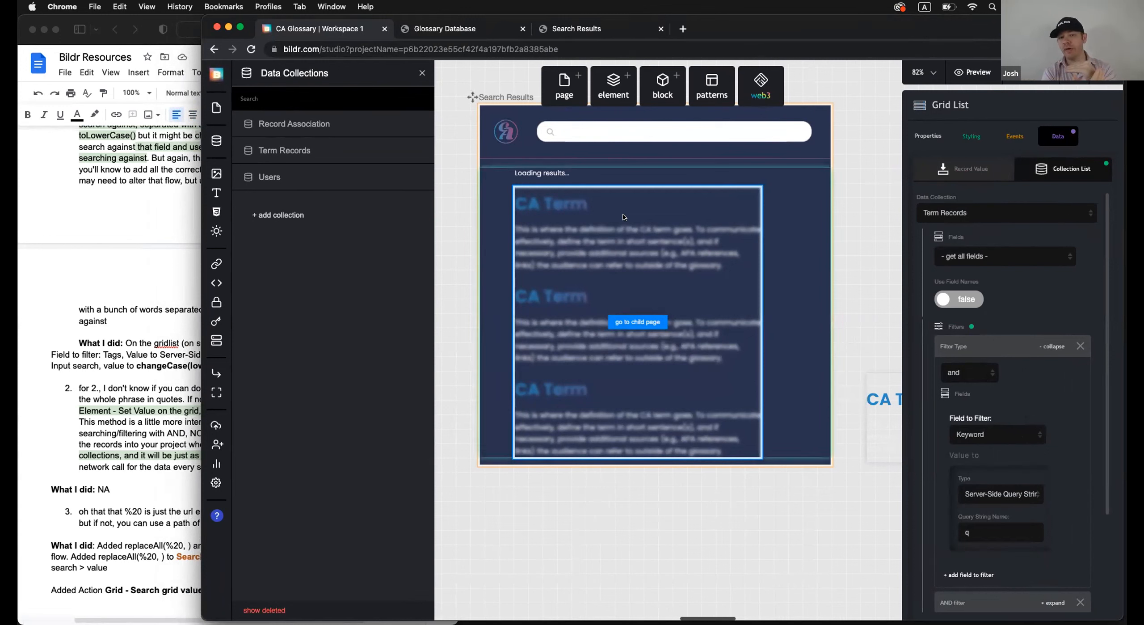
left_click(620, 135)
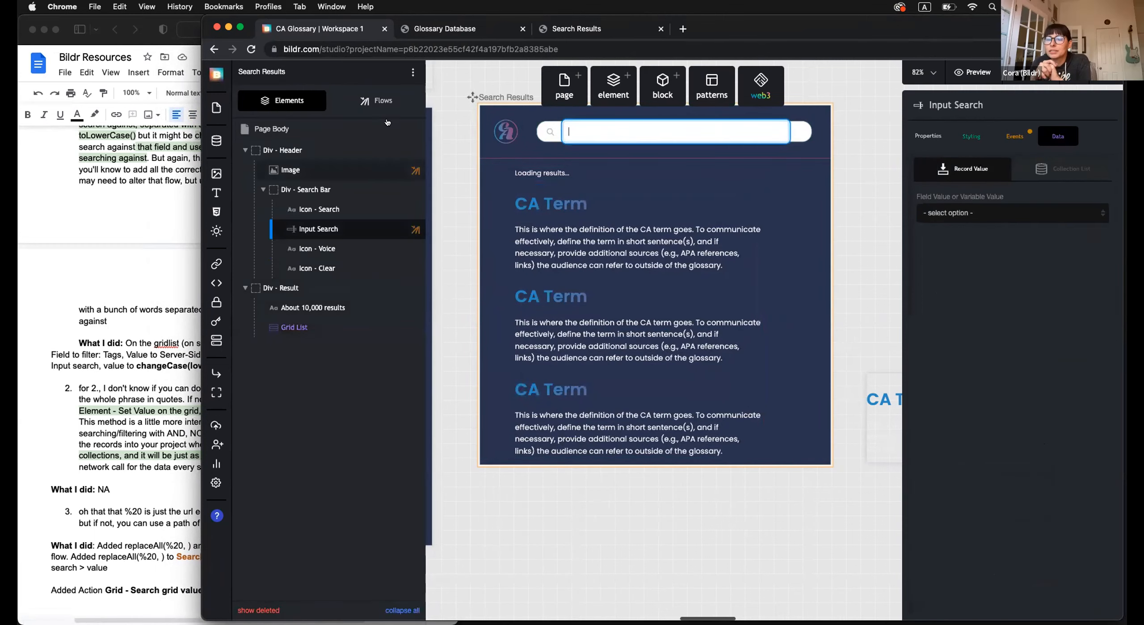
left_click(377, 102)
left_click(292, 321)
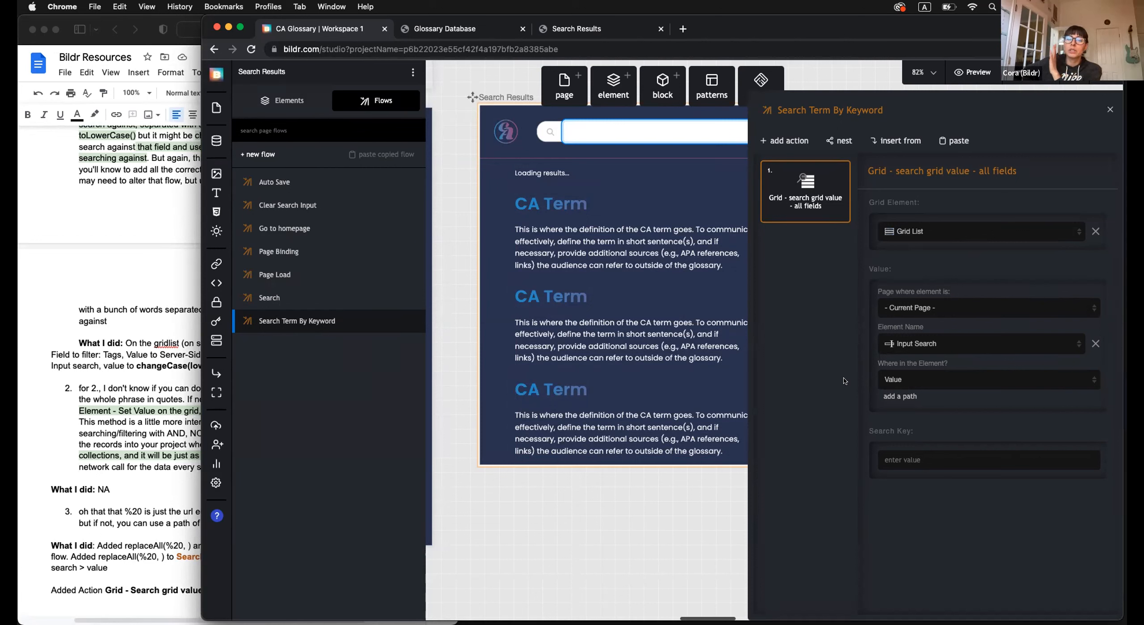
left_click(1109, 109)
Examine the Keyword and Tags inputs of the Add a new term form on the Glossary Database page
scroll(639, 333, "left", 10)
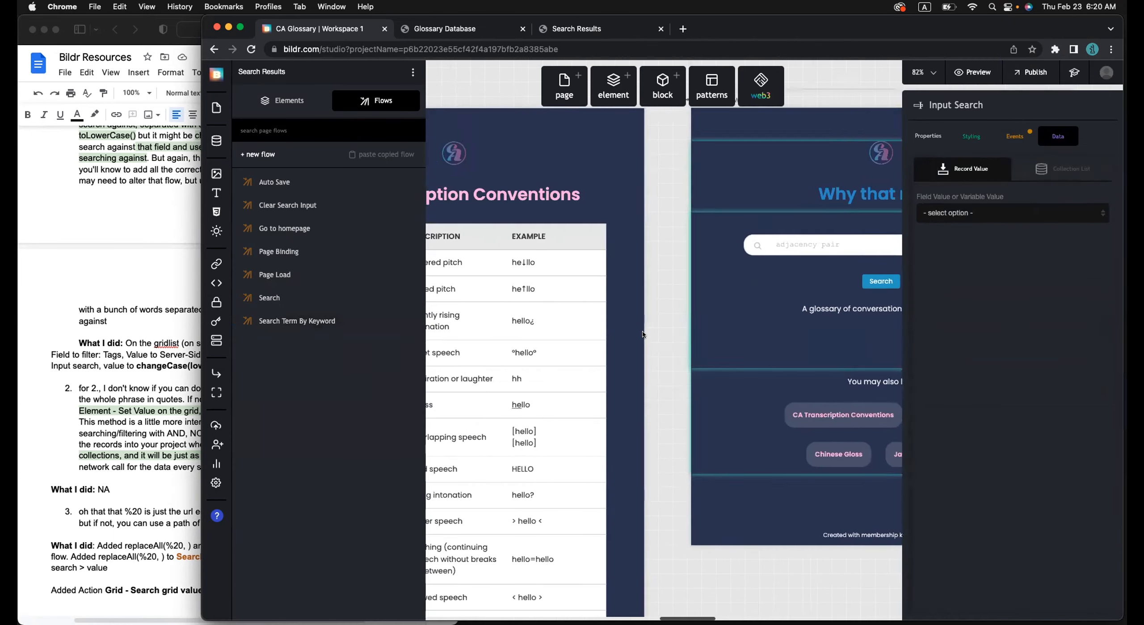
scroll(642, 334, "right", 5)
scroll(626, 317, "down", 10)
scroll(604, 299, "up", 4)
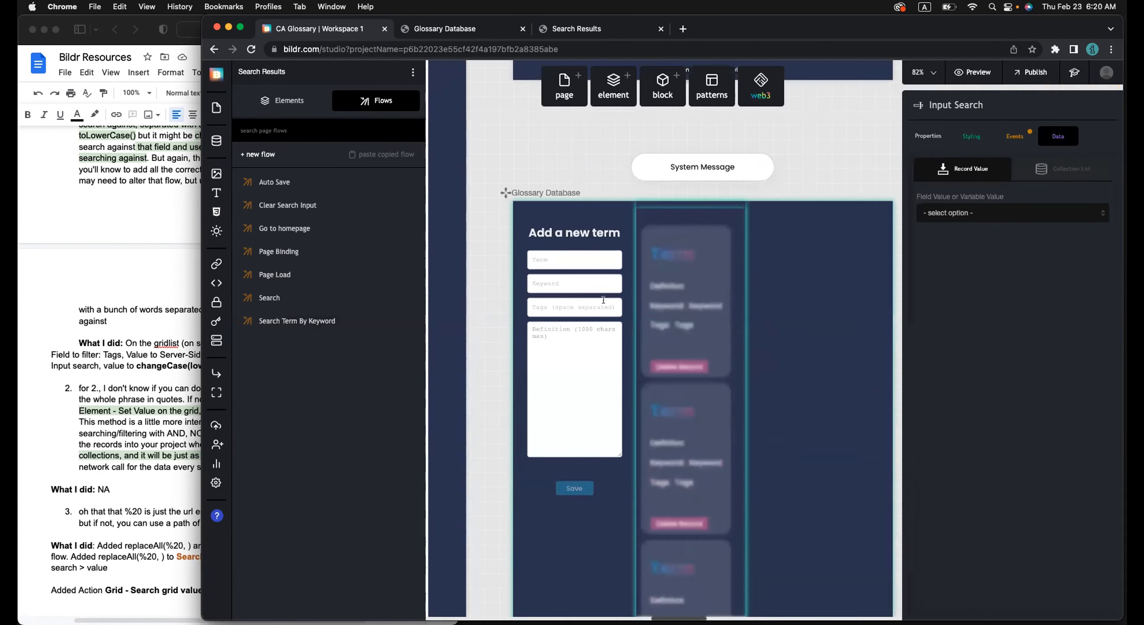
left_click(574, 283)
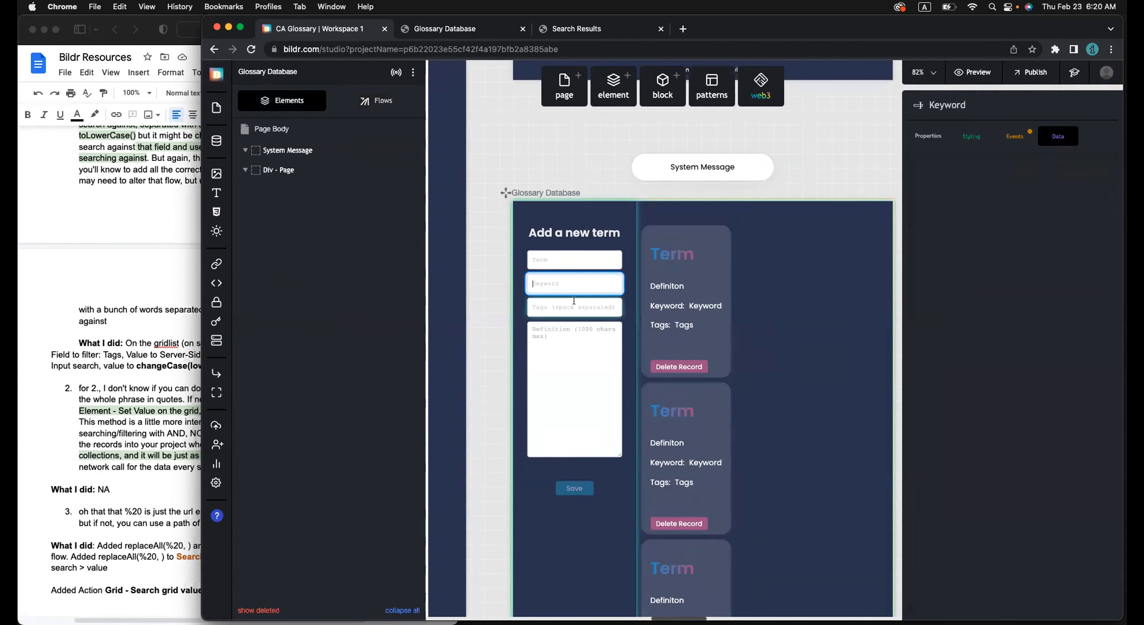
left_click(574, 308)
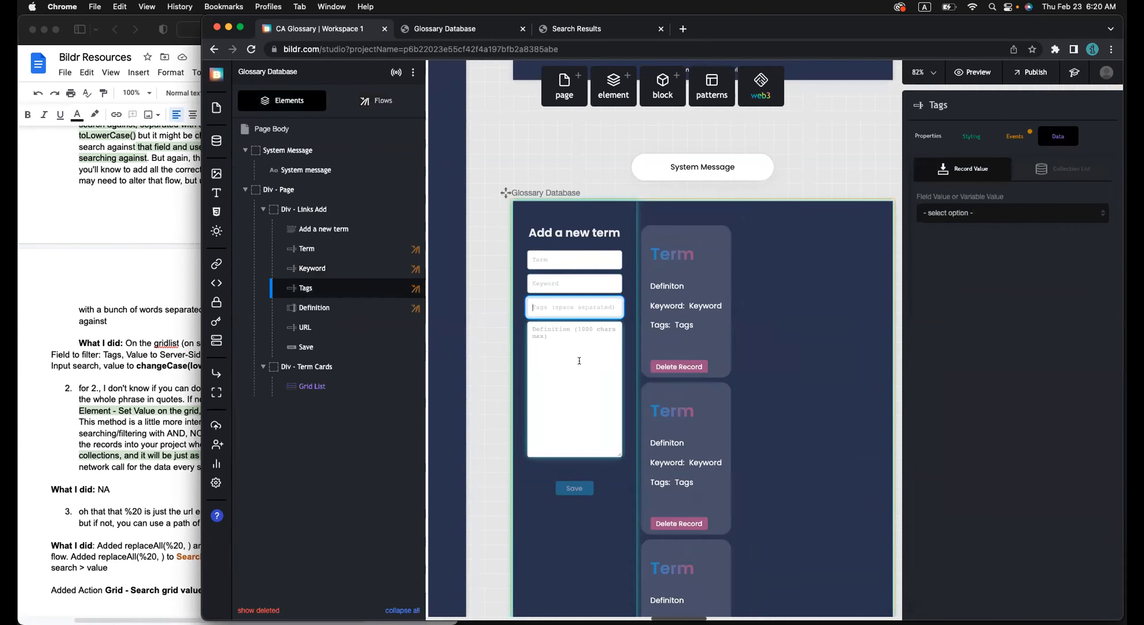
left_click(570, 285)
key("Tab")
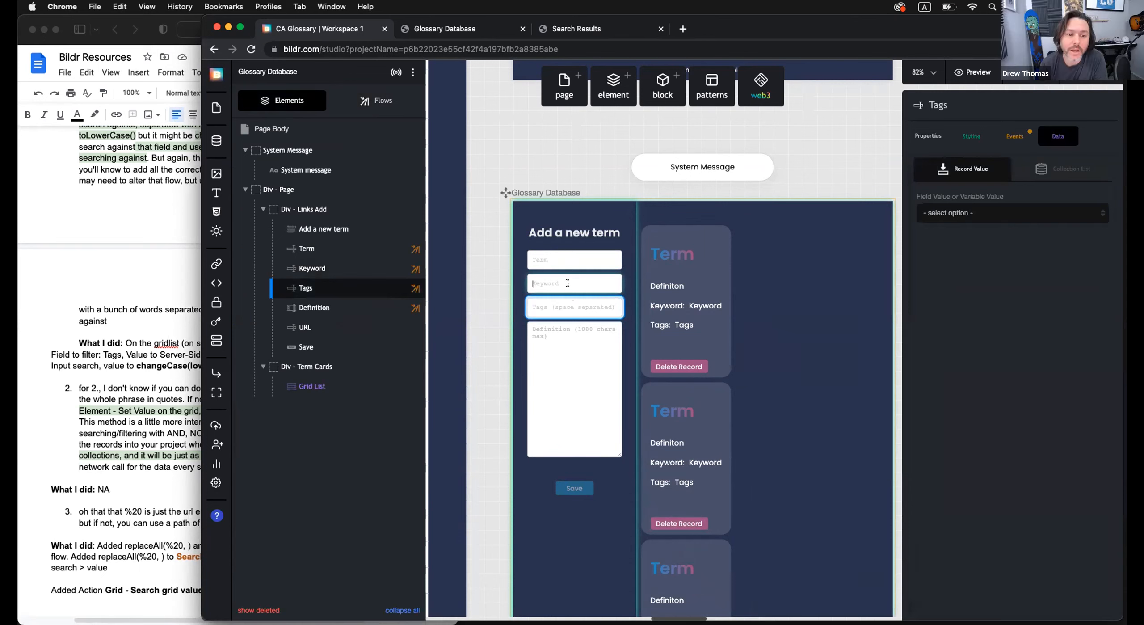
left_click(567, 284)
scroll(677, 325, "up", 2)
scroll(677, 325, "up", 6)
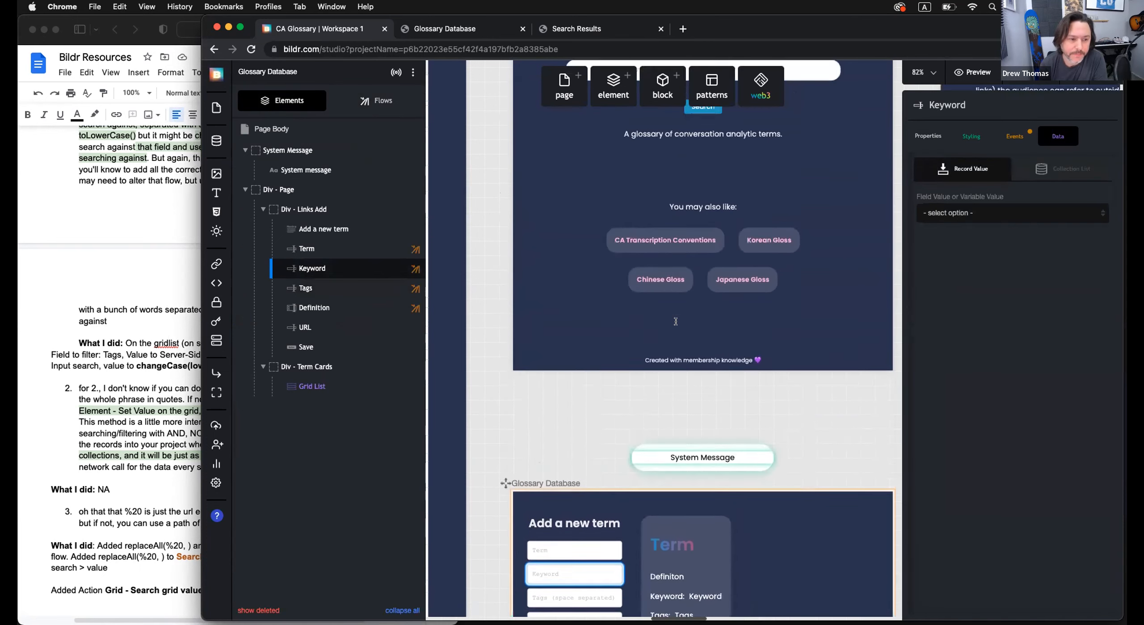
scroll(676, 324, "right", 5)
scroll(677, 325, "left", 3)
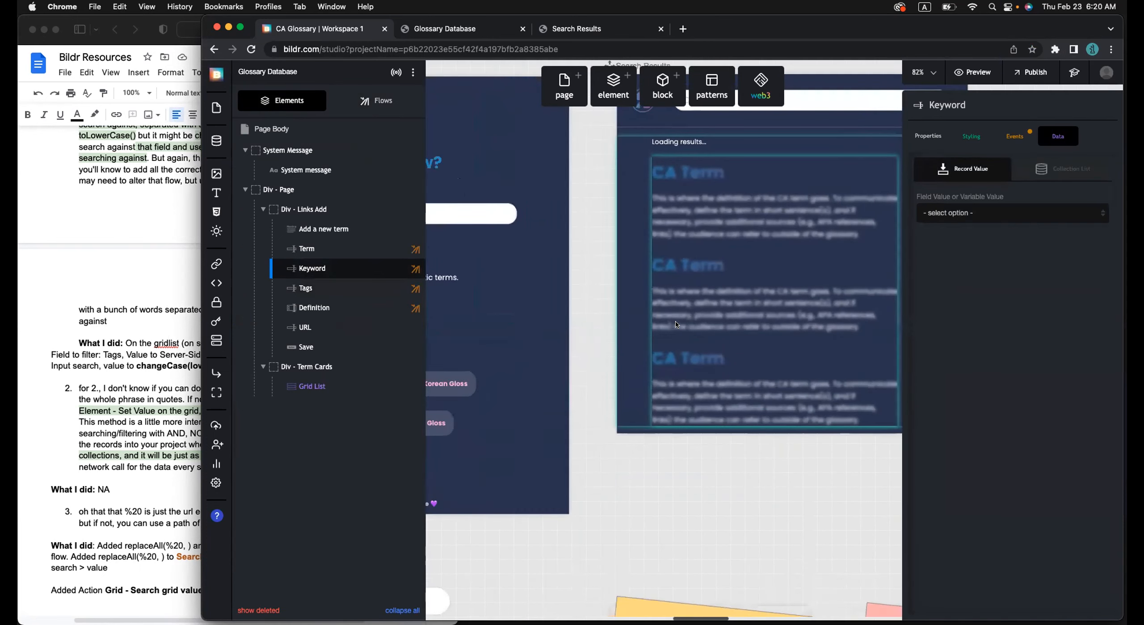
scroll(676, 320, "down", 5)
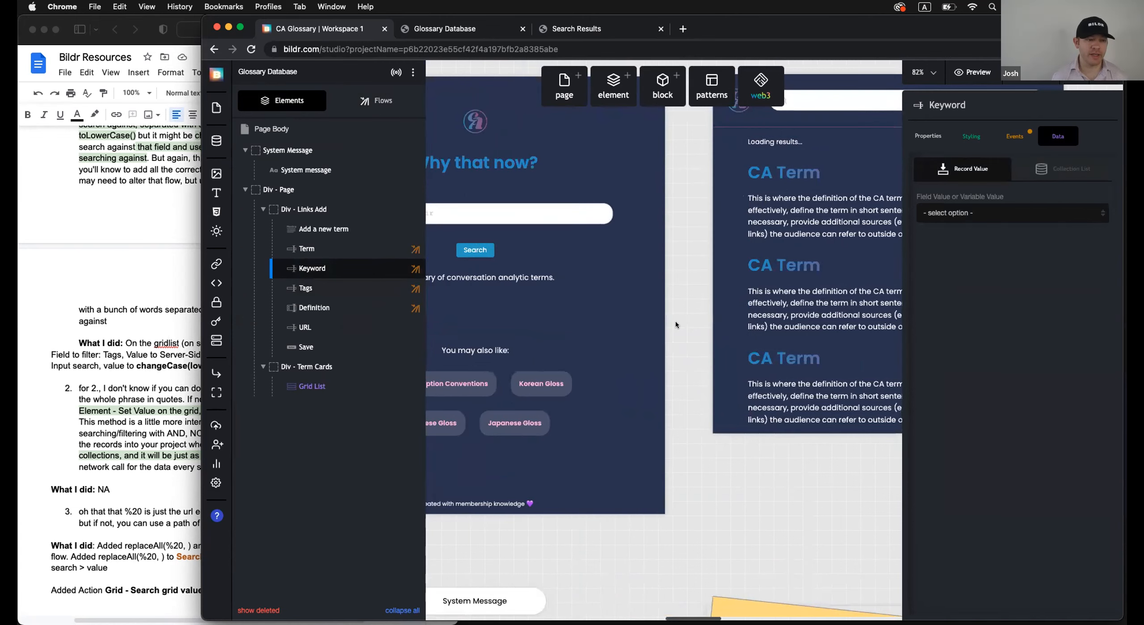
scroll(676, 320, "left", 4)
scroll(676, 320, "down", 4)
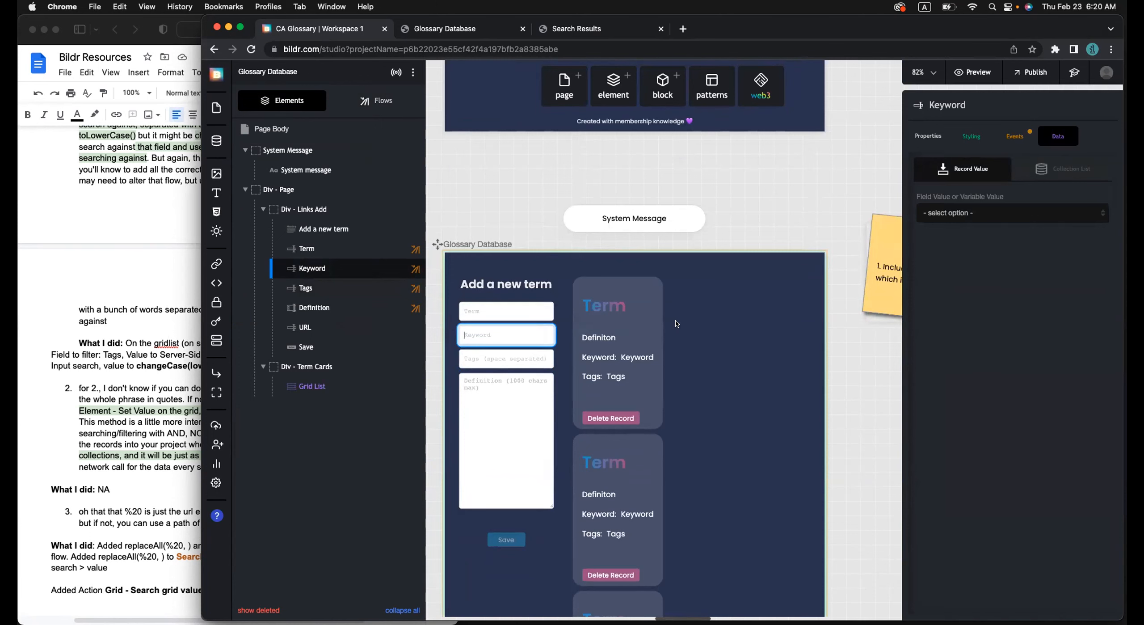
Check the results count label on the Search Results page, both in the workspace and on the live page
scroll(677, 323, "right", 10)
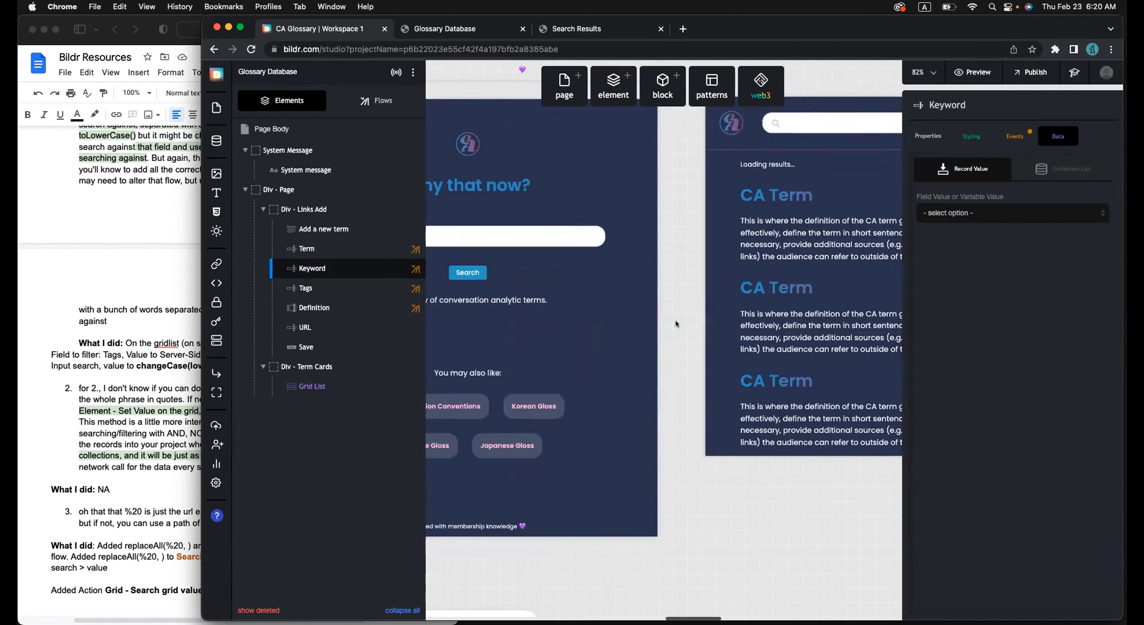
scroll(679, 337, "right", 3)
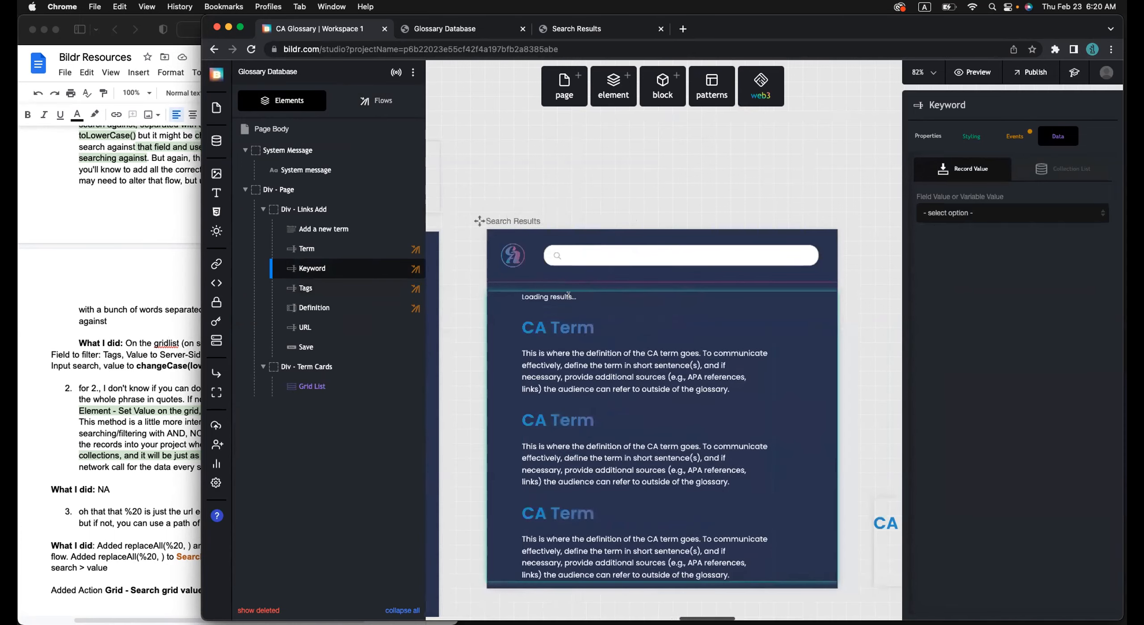
left_click(567, 296)
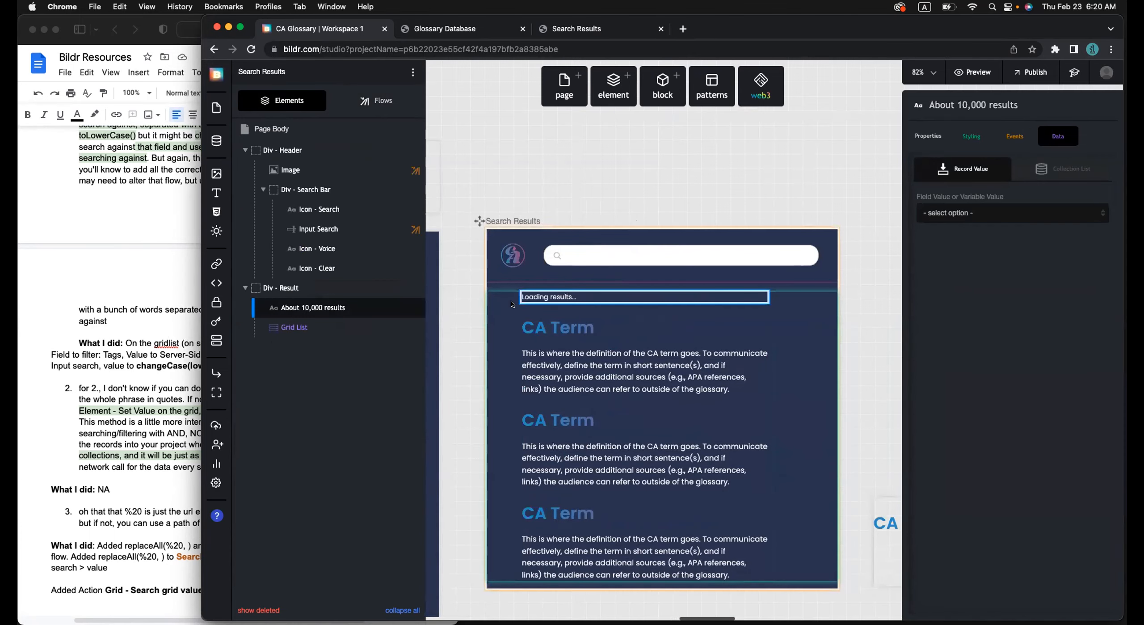
left_click(576, 28)
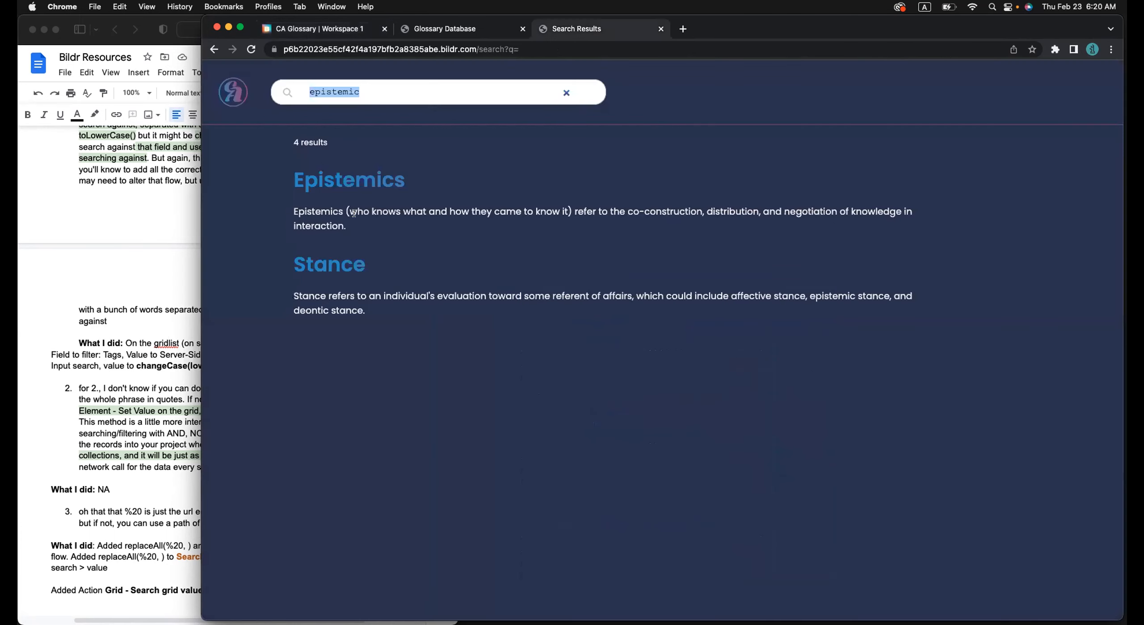
triple_click(336, 139)
left_click(298, 145)
left_click_drag(772, 33, 741, 30)
Examine the two Element - set value actions in the Search Results page's Page Load flow
left_click(348, 79)
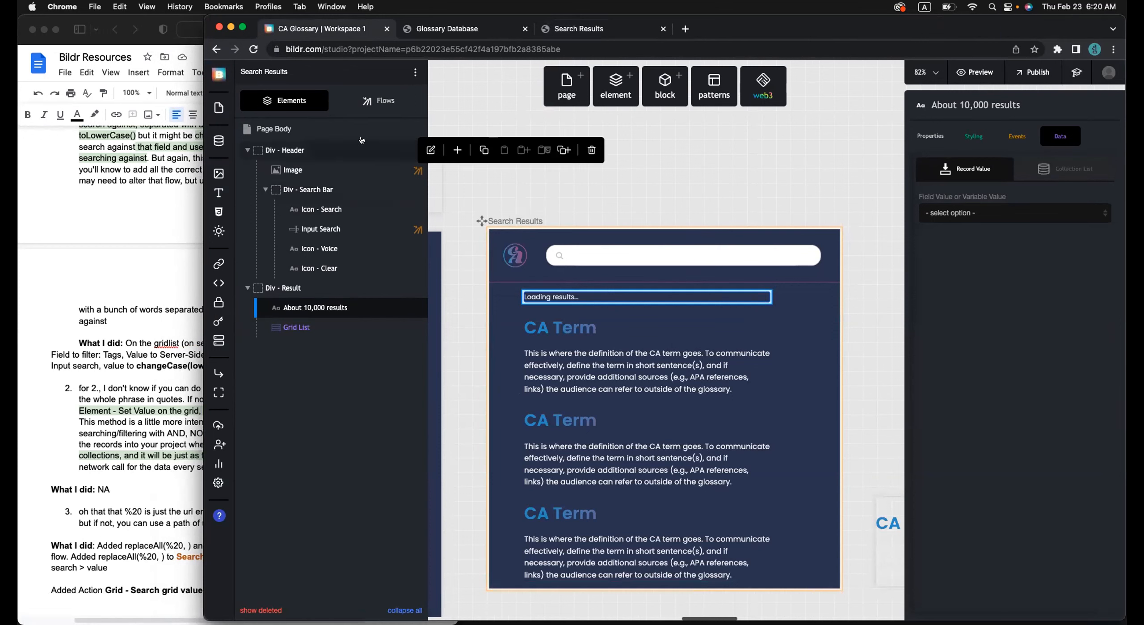
left_click(371, 105)
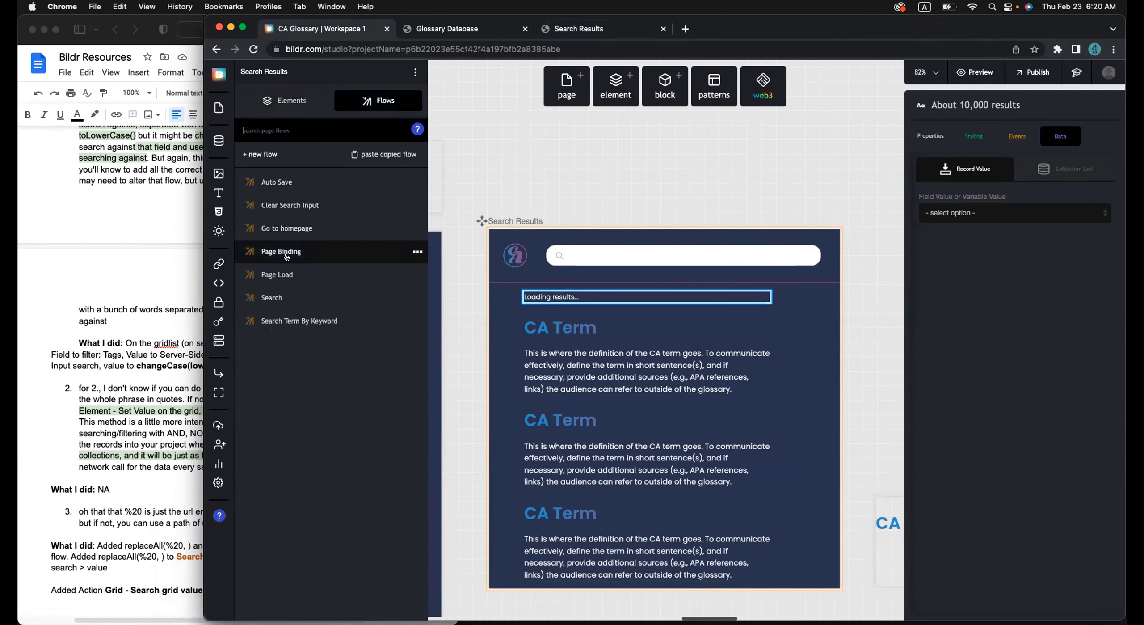
left_click(286, 273)
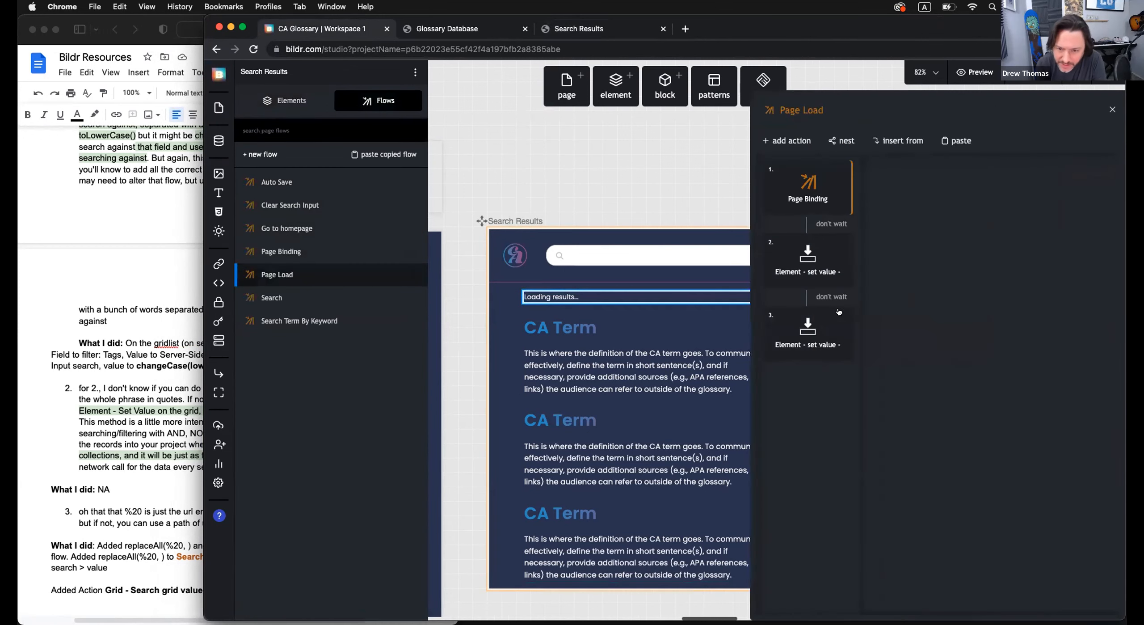
left_click(815, 277)
left_click(814, 330)
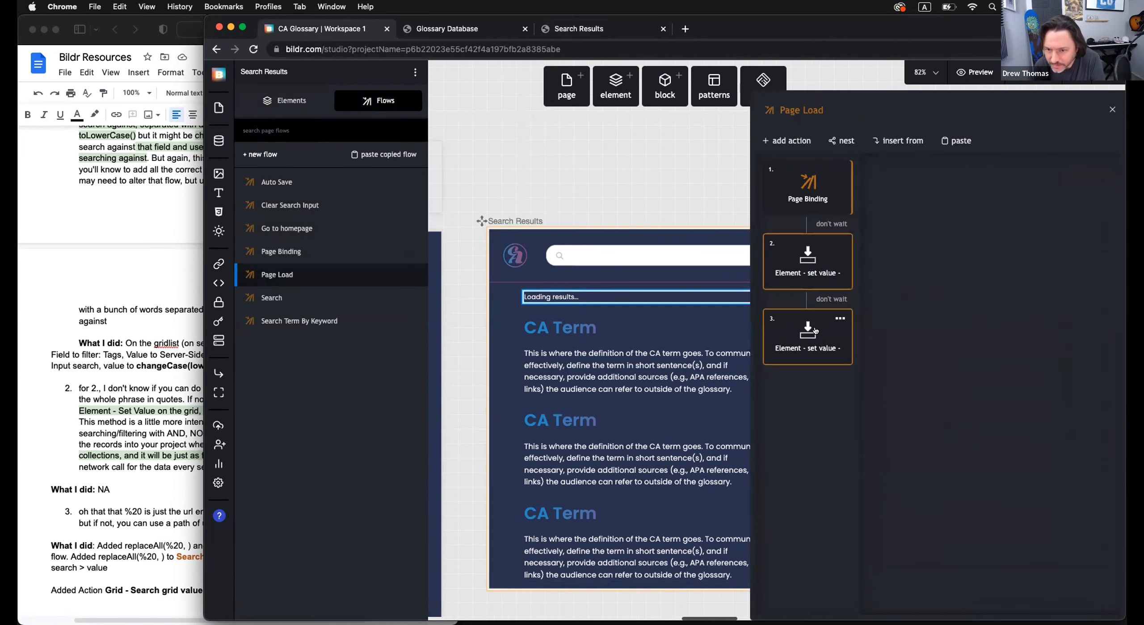
left_click(812, 280)
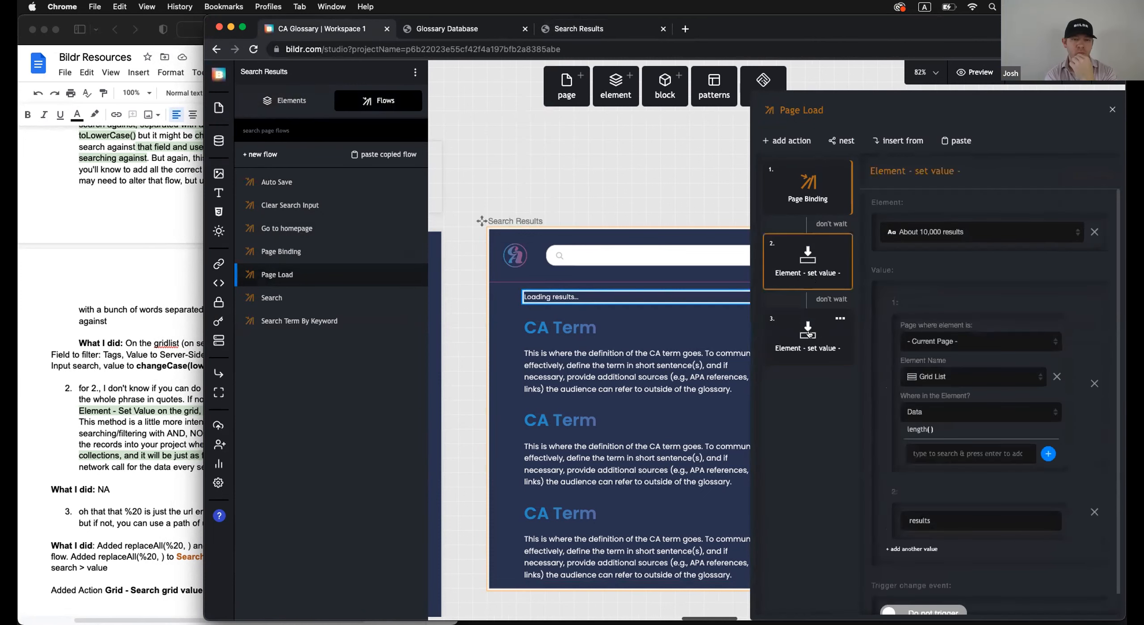
left_click(805, 312)
left_click(820, 275)
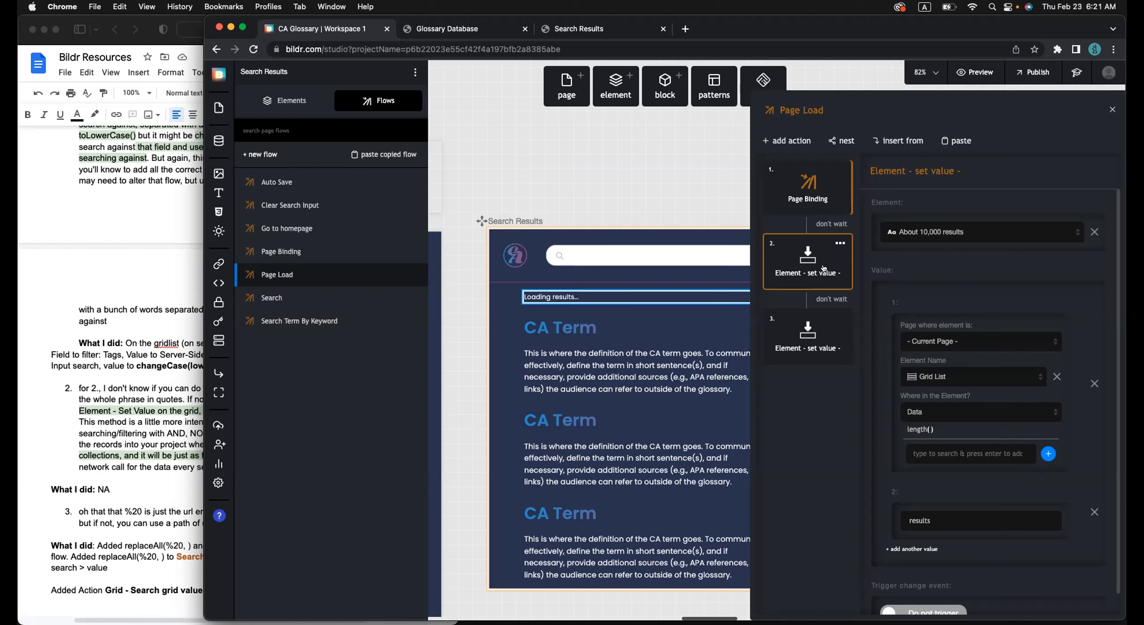
left_click(806, 330)
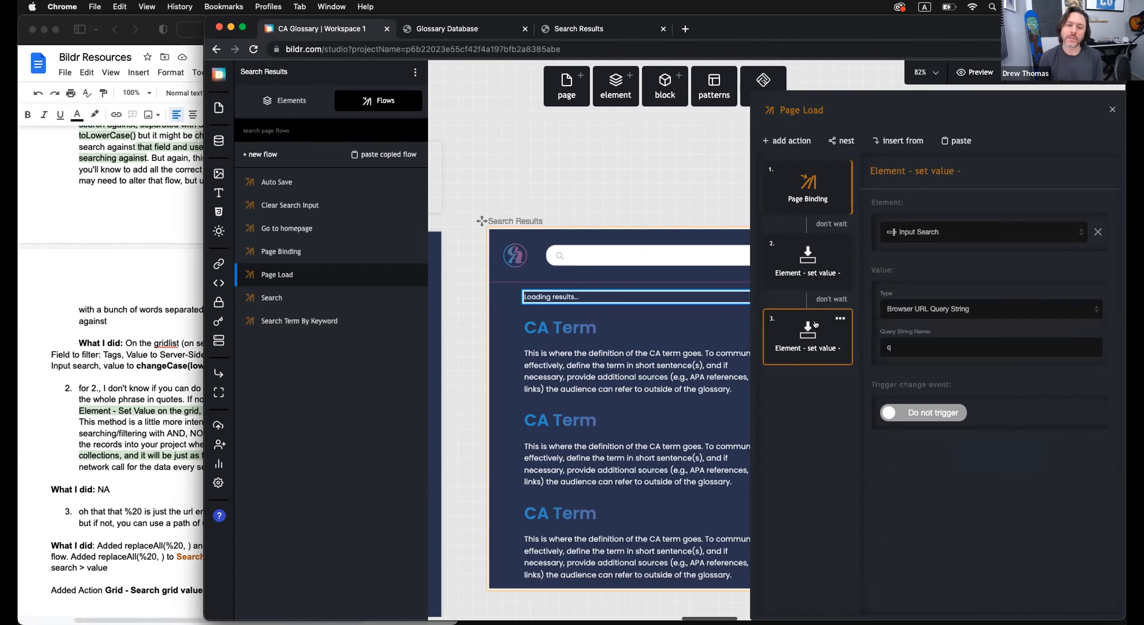
left_click(812, 273)
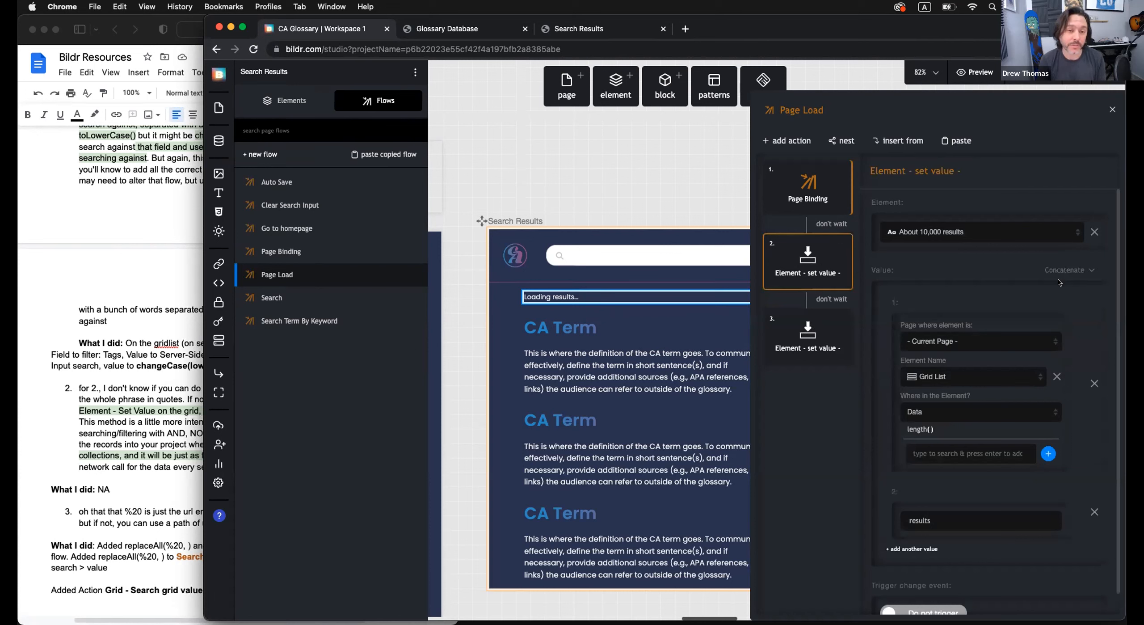
scroll(1059, 283, "down", 1)
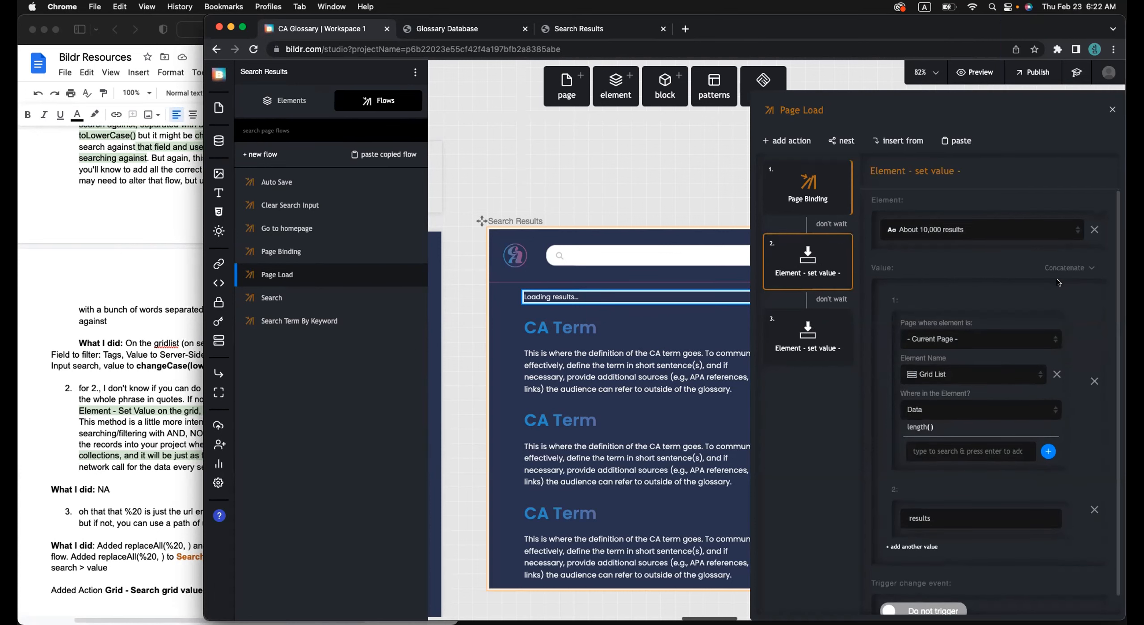
scroll(1059, 282, "up", 1)
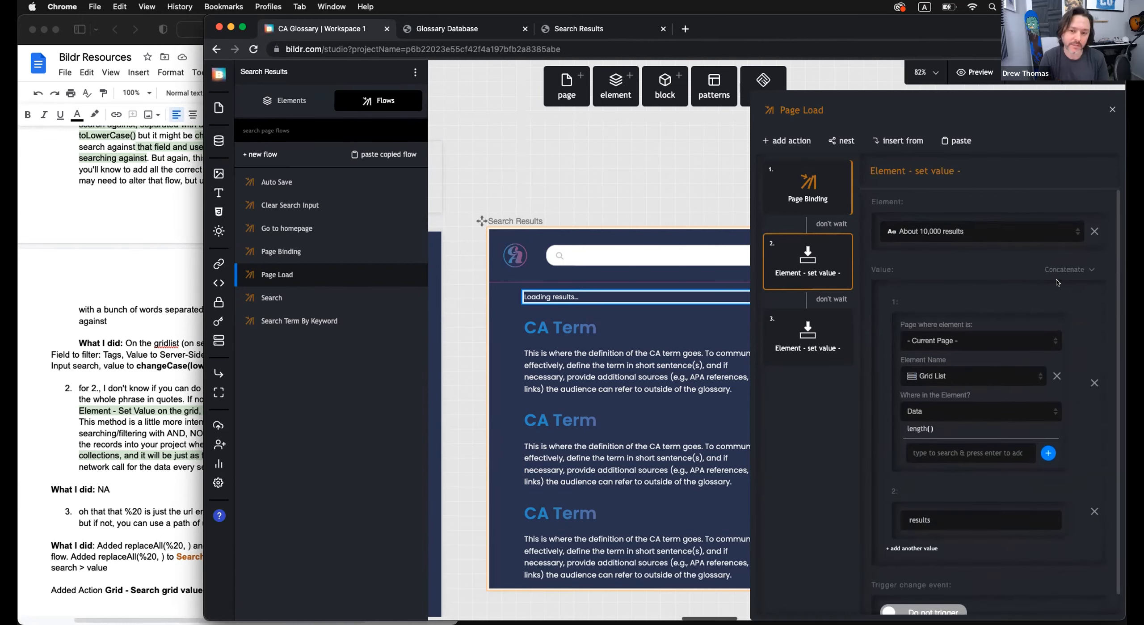
Copy the Page Load flow's set value action for the About 10,000 results label and paste it into the Search Term By Keyword flow
left_click(840, 242)
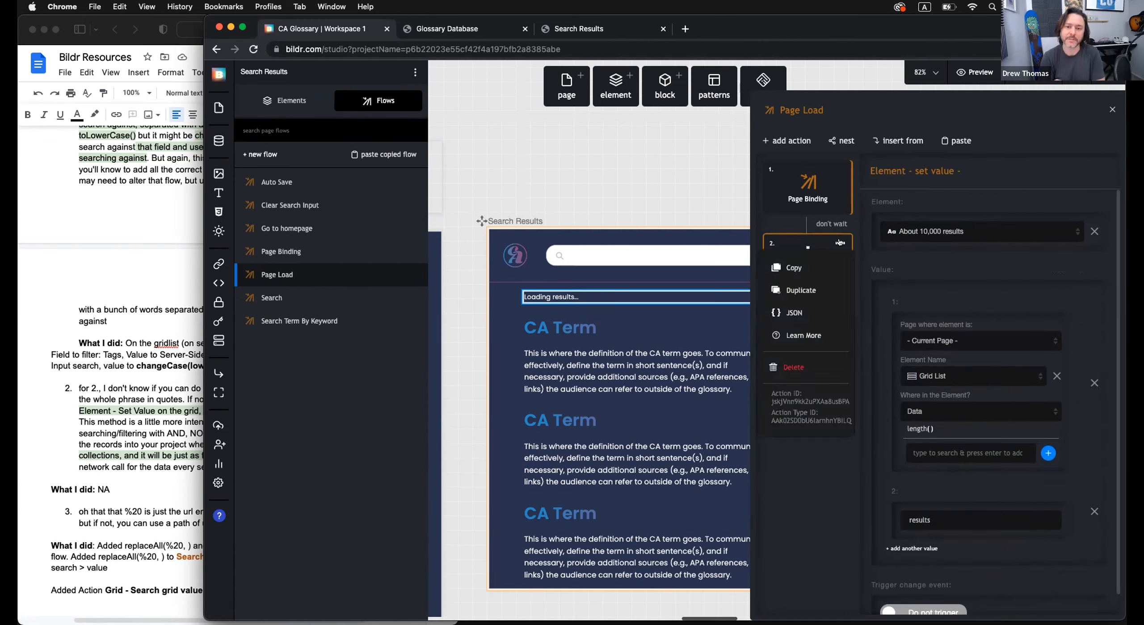
left_click(795, 268)
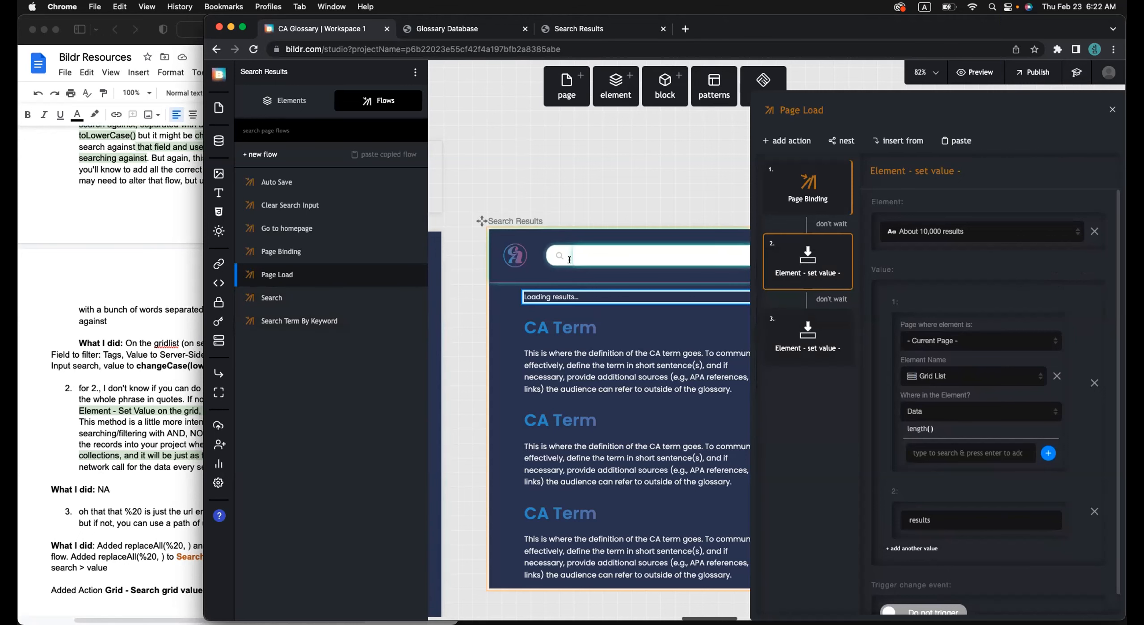
left_click(585, 255)
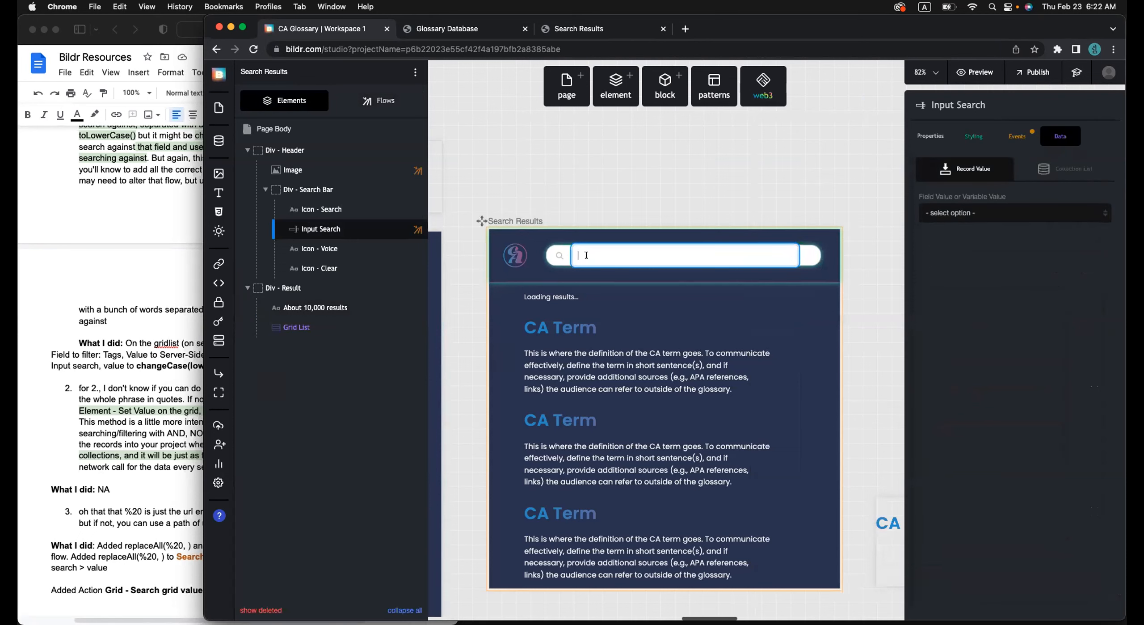
left_click(381, 102)
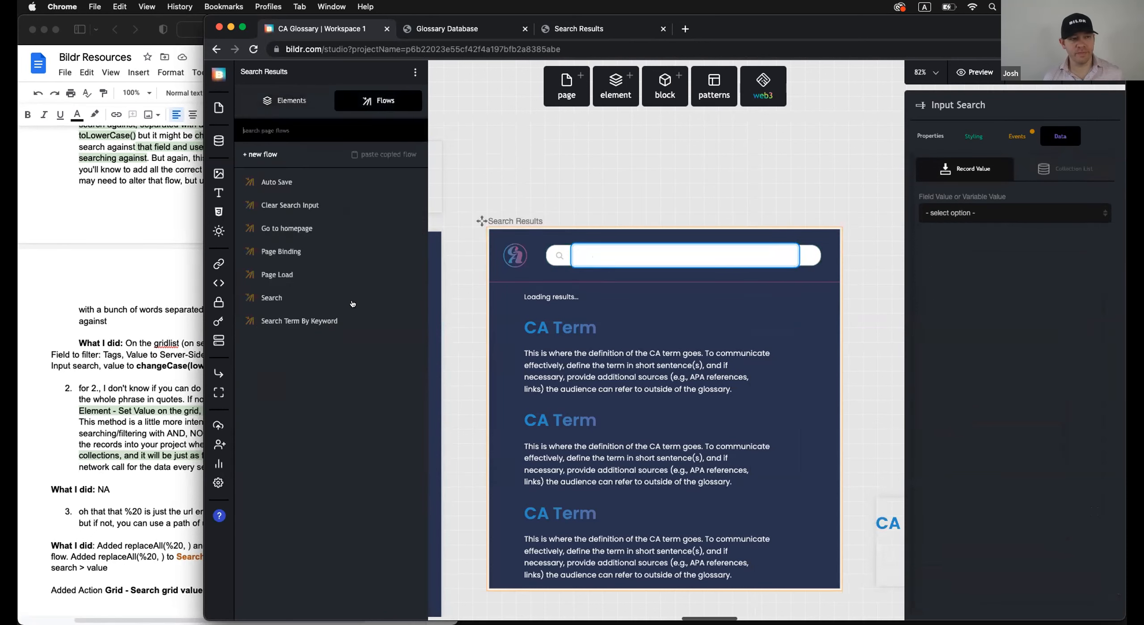
left_click(322, 321)
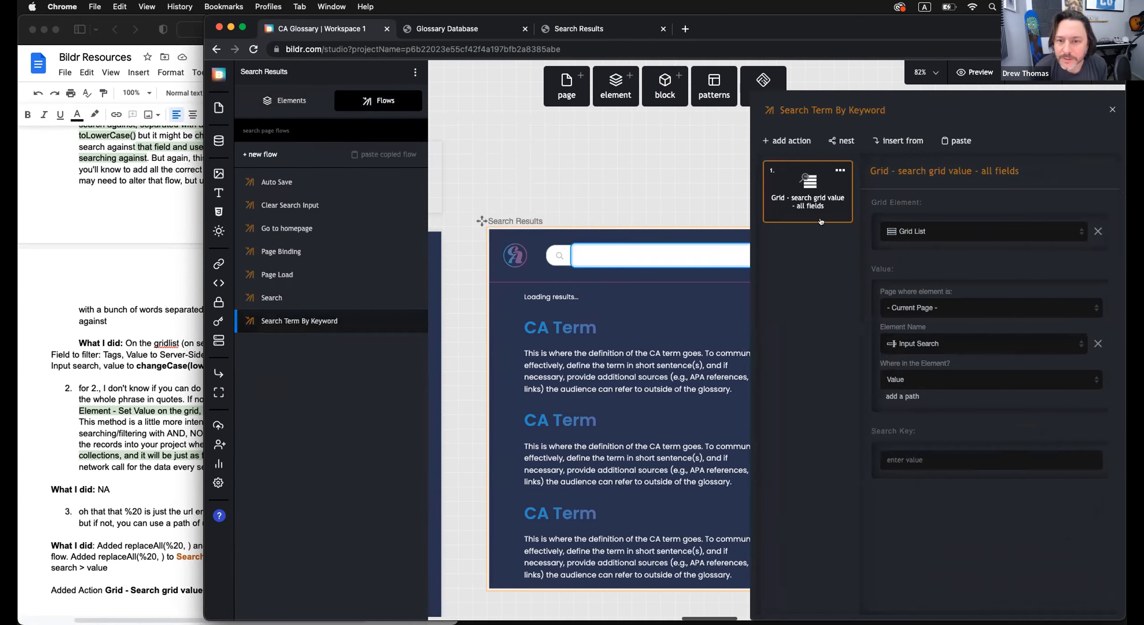
left_click_drag(837, 34, 735, 34)
left_click(852, 142)
left_click_drag(841, 36, 943, 36)
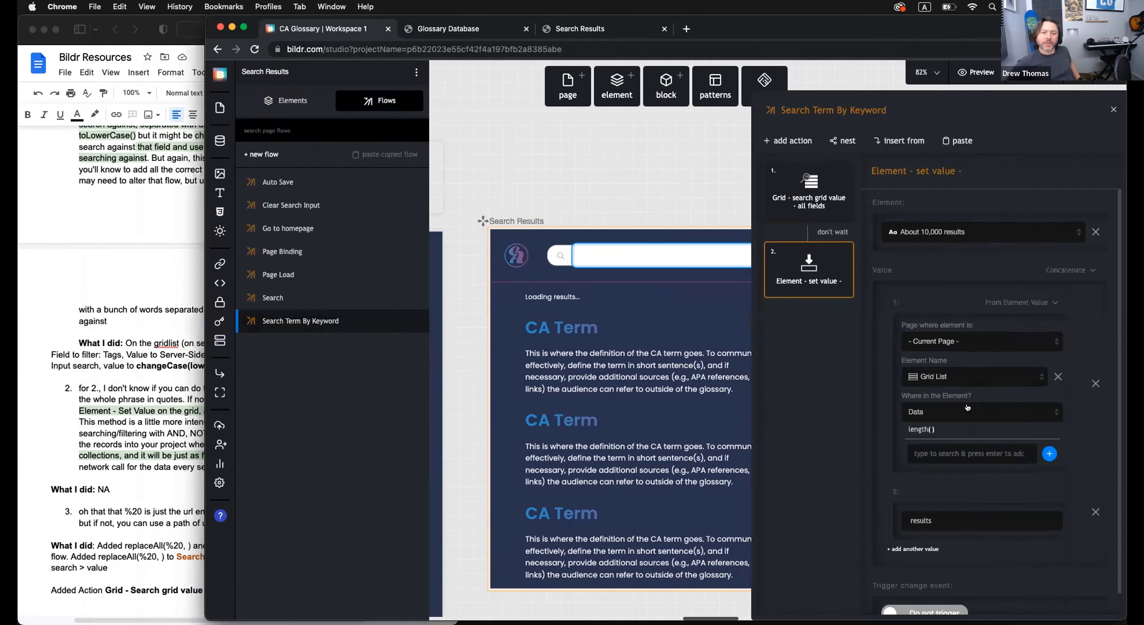
Make the pasted set value action wait for the grid search and take its count from the Grid List's Search Result Data
left_click(838, 231)
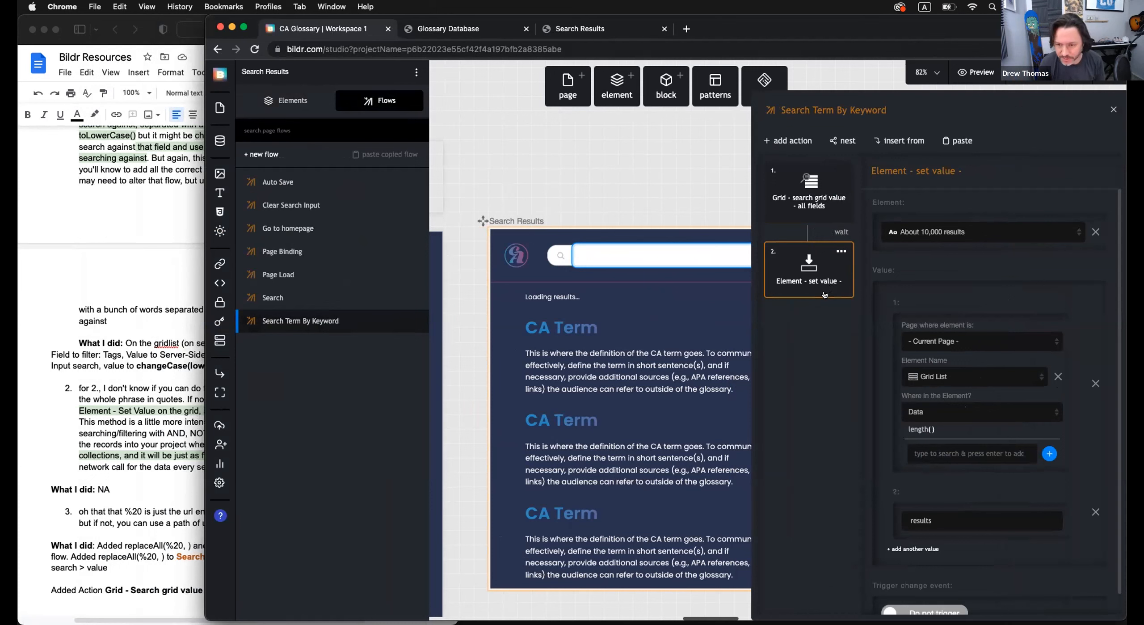
left_click(928, 415)
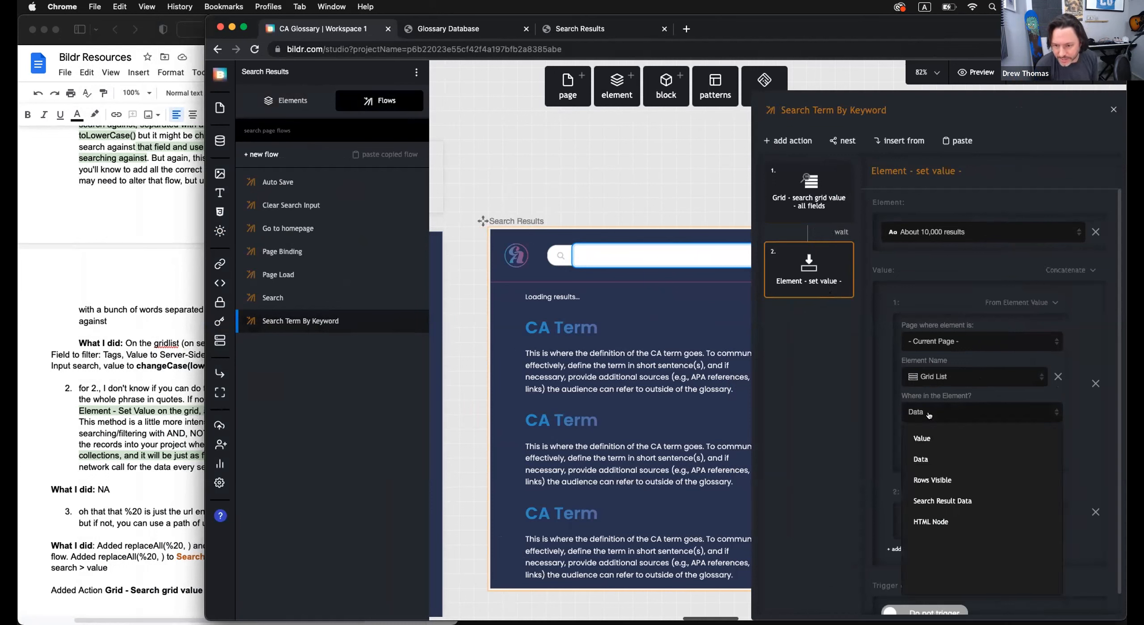
left_click(939, 500)
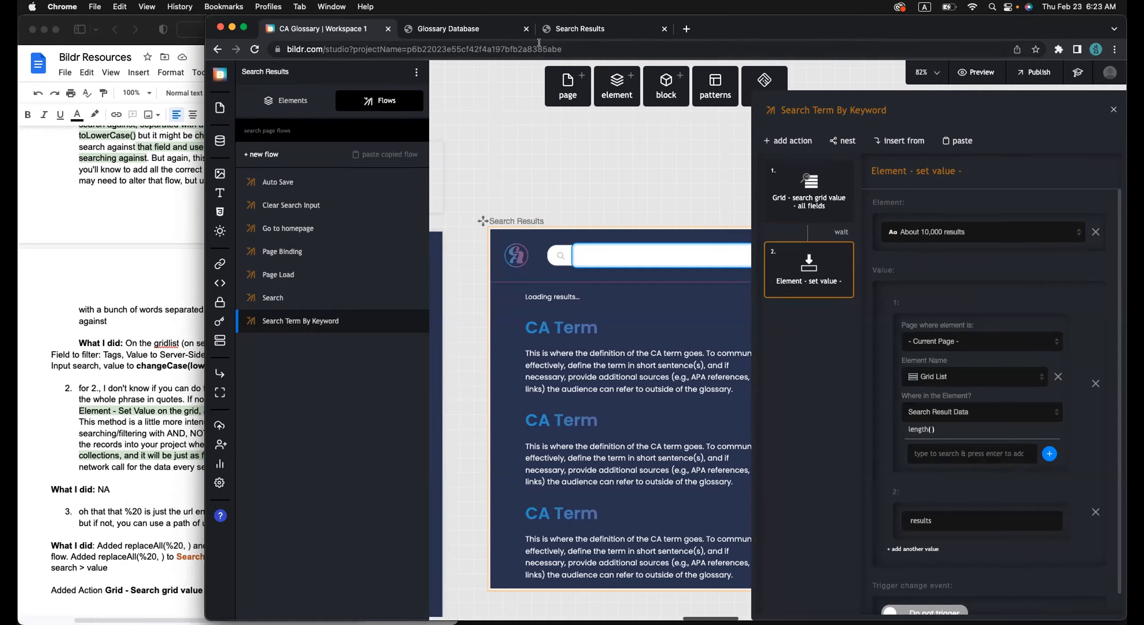
Test the results count on the live Search Results page by searching for "affective stance"
left_click(569, 30)
double_click(456, 92)
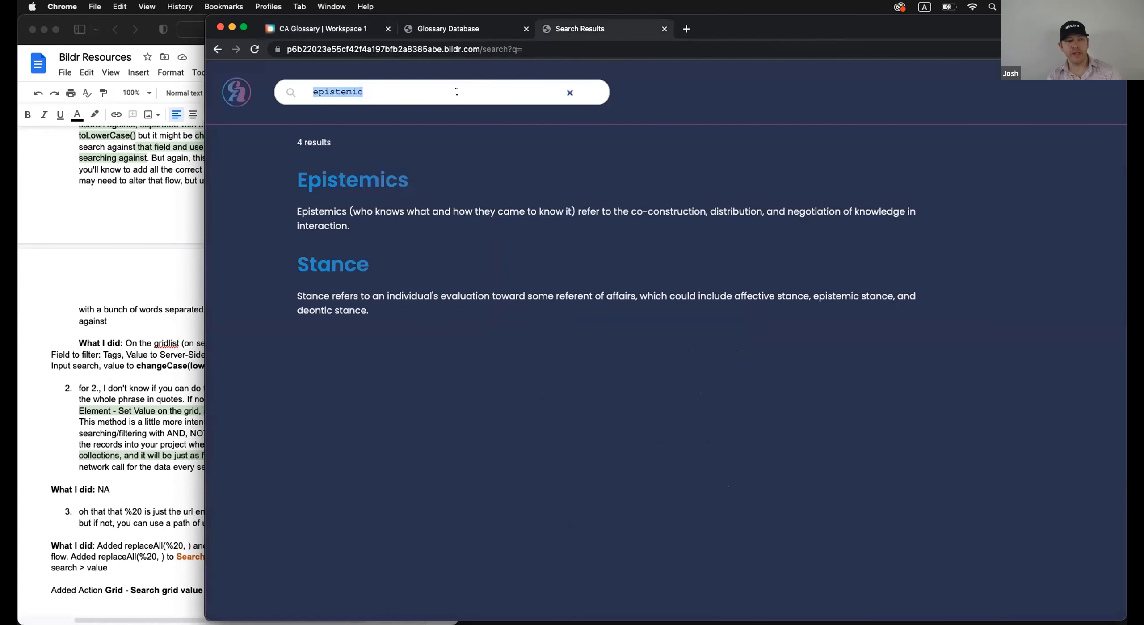
type("affective ")
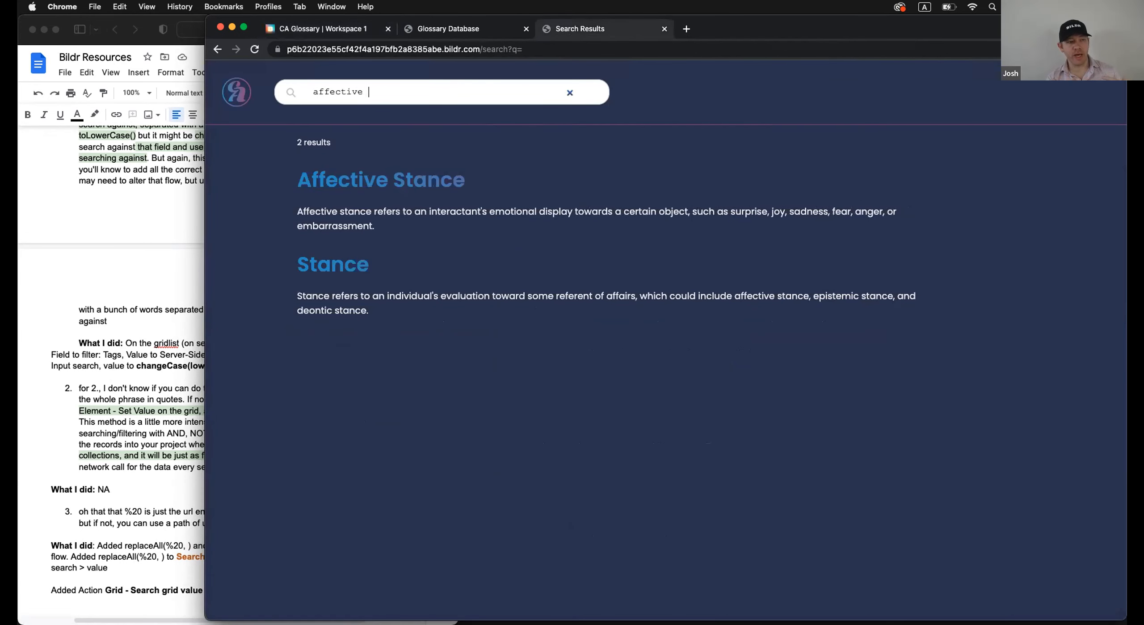
type("stance")
Inspect the Grid List's events in the workspace and the flows available for its afterSearch event
left_click_drag(723, 24, 768, 7)
left_click(344, 82)
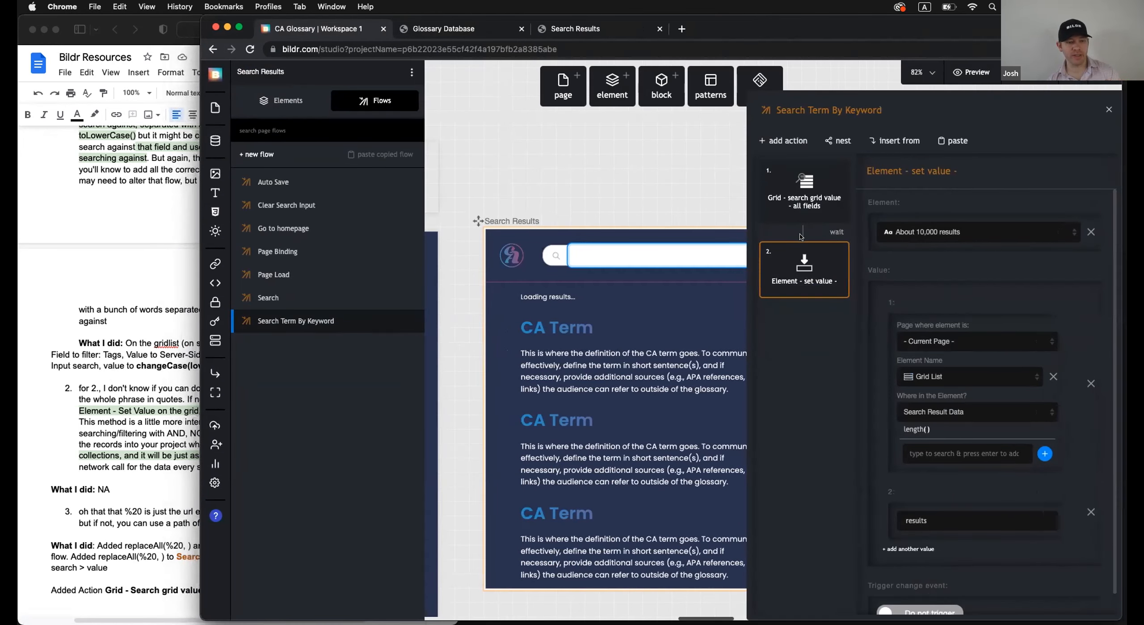
left_click(641, 359)
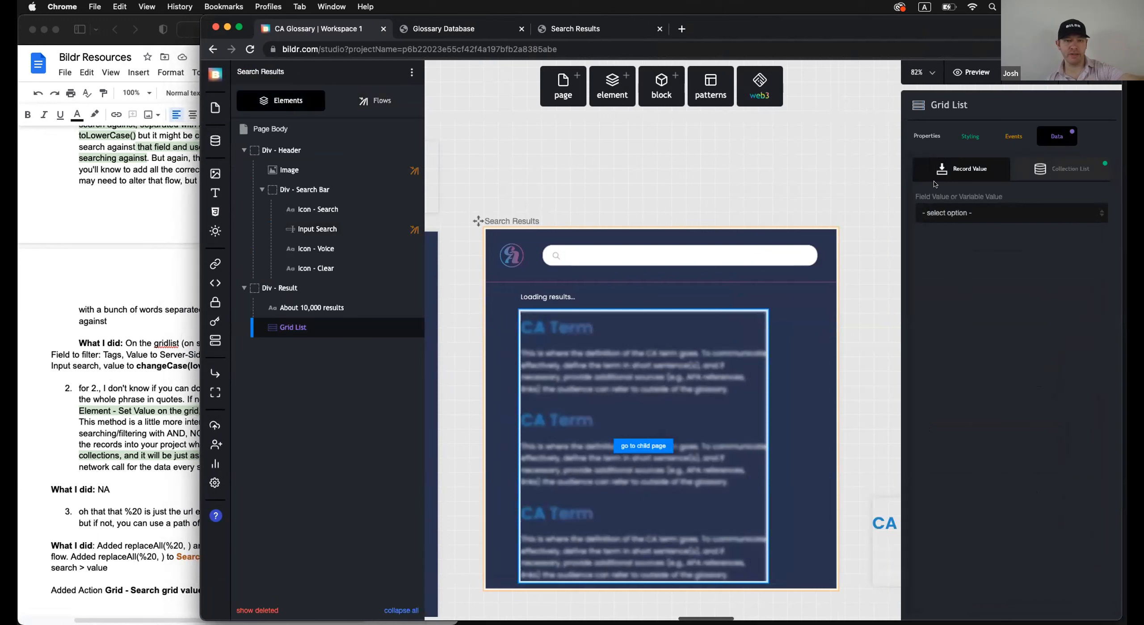
left_click(1006, 134)
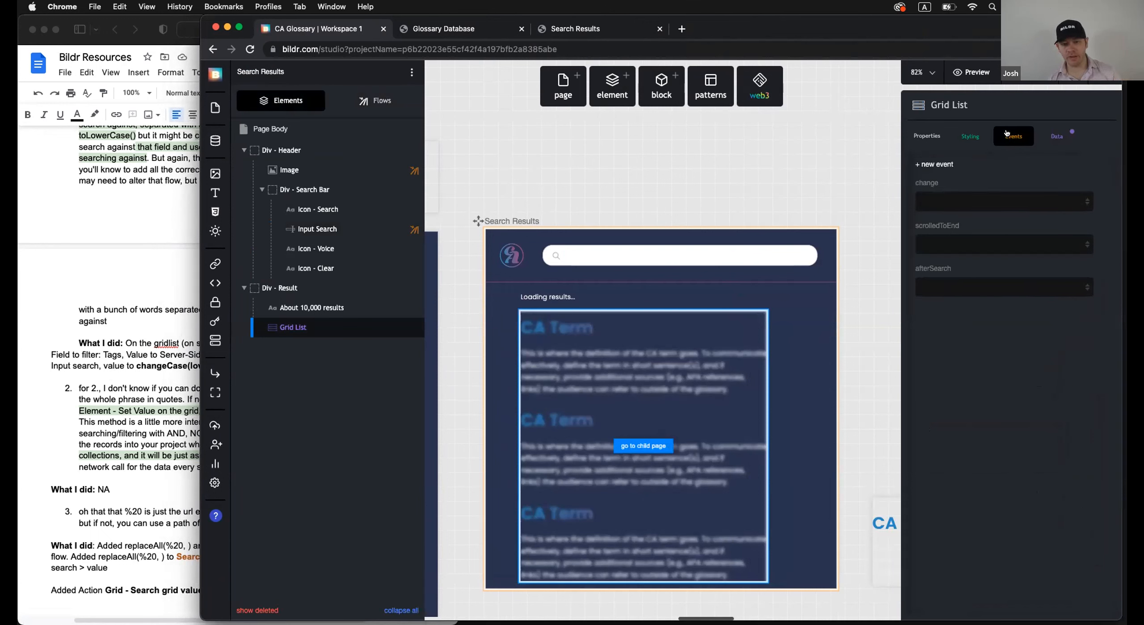
left_click(946, 289)
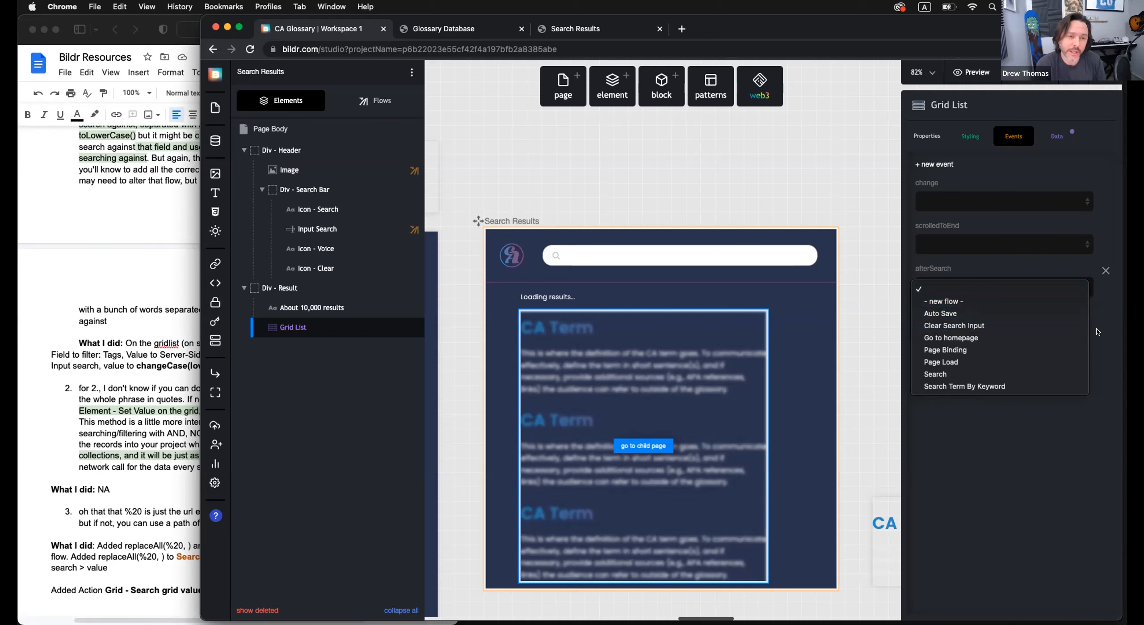
left_click(1098, 331)
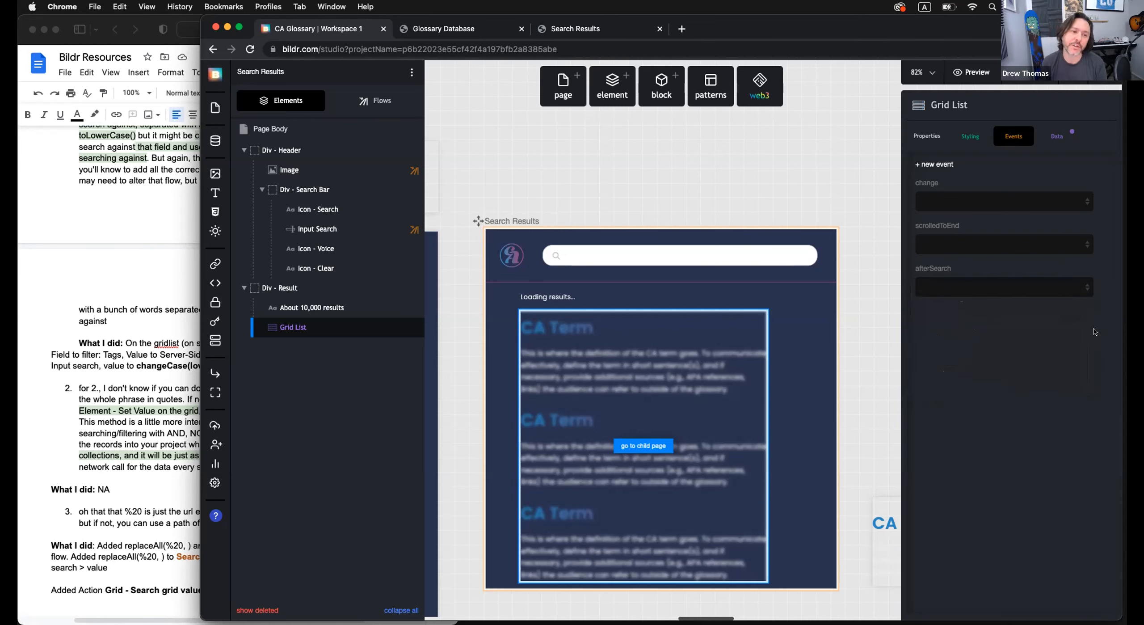
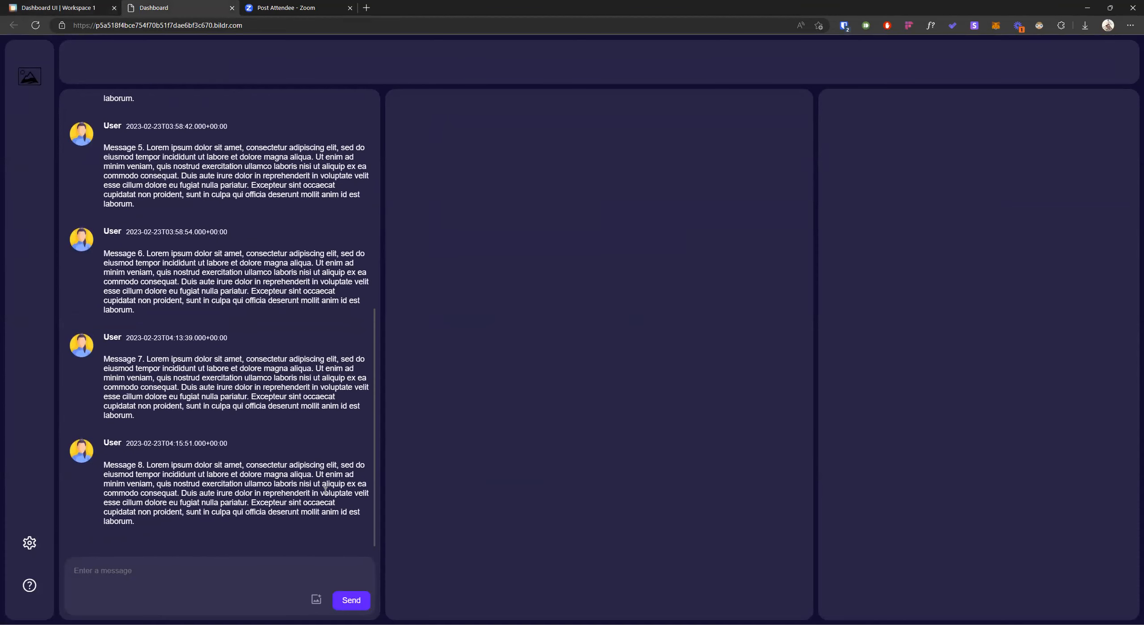
Examine how the message list scrolls between its oldest and newest messages on the live Dashboard page
scroll(326, 487, "up", 9)
scroll(302, 459, "down", 9)
scroll(265, 514, "up", 8)
scroll(285, 514, "down", 8)
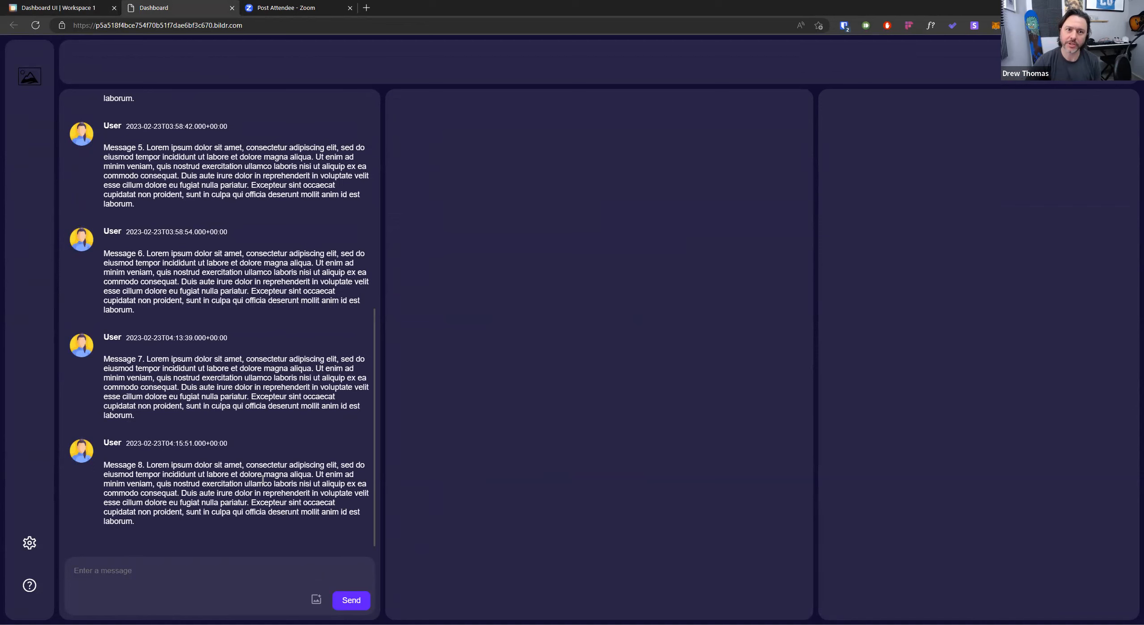
scroll(263, 479, "up", 9)
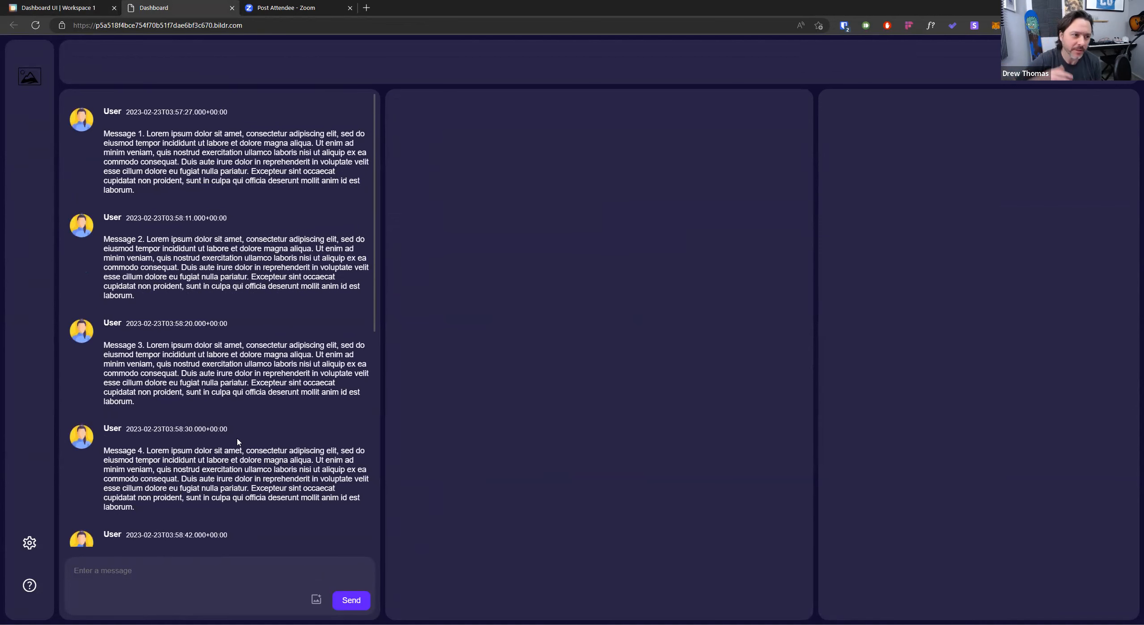
scroll(239, 448, "down", 9)
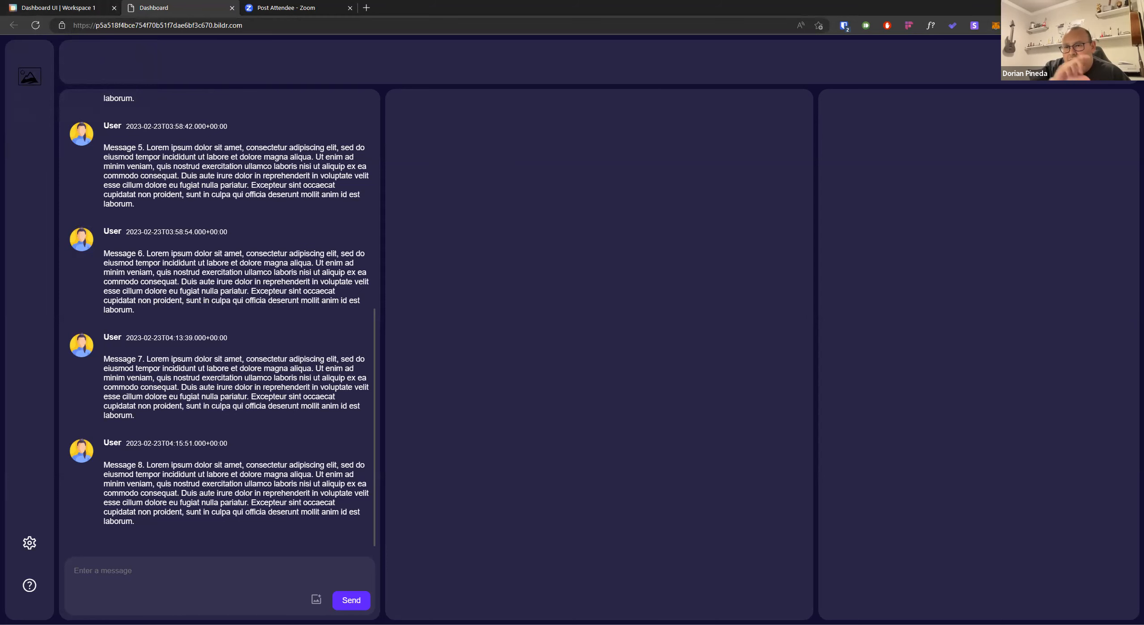
In the Bildr workspace, look up the scroll actions available for the Dashboard's Page Load flow
left_click(91, 7)
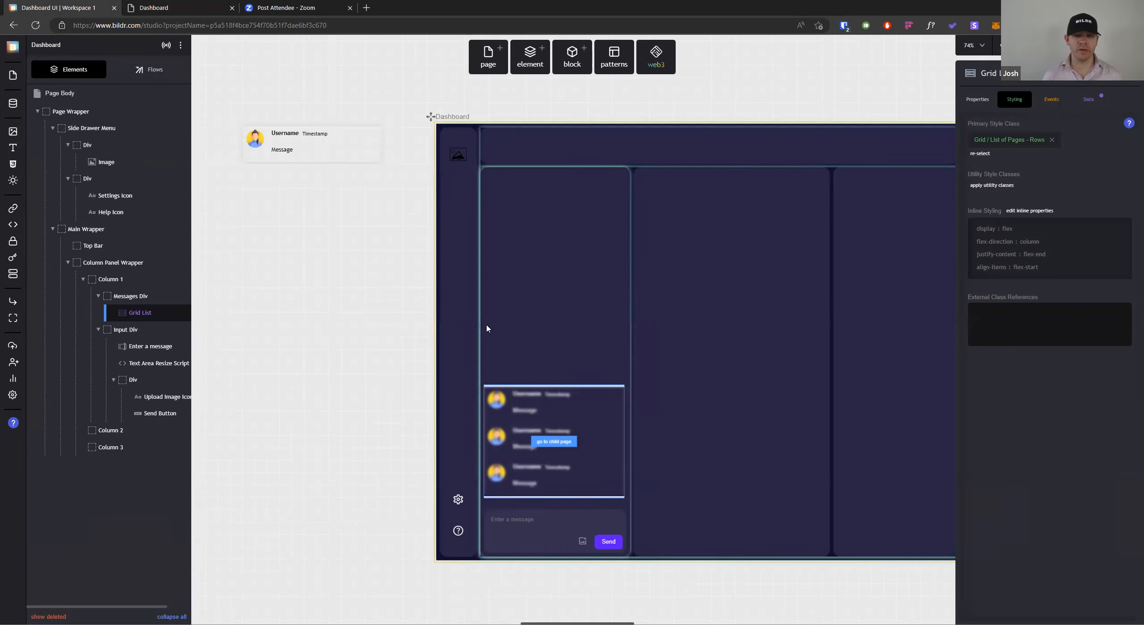
left_click(150, 77)
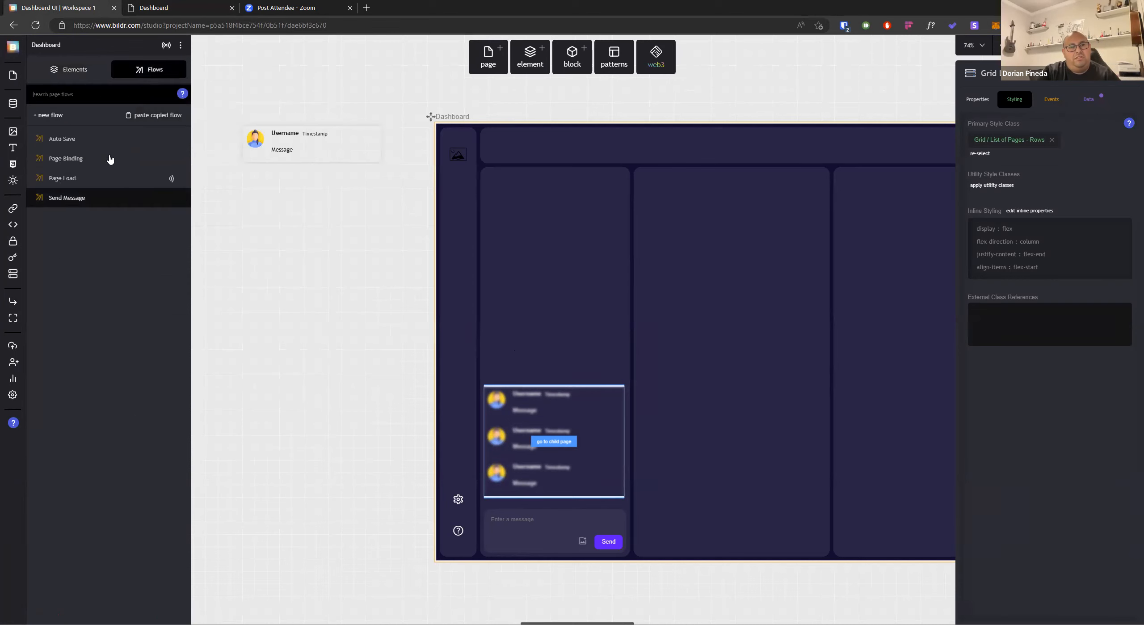
left_click(65, 179)
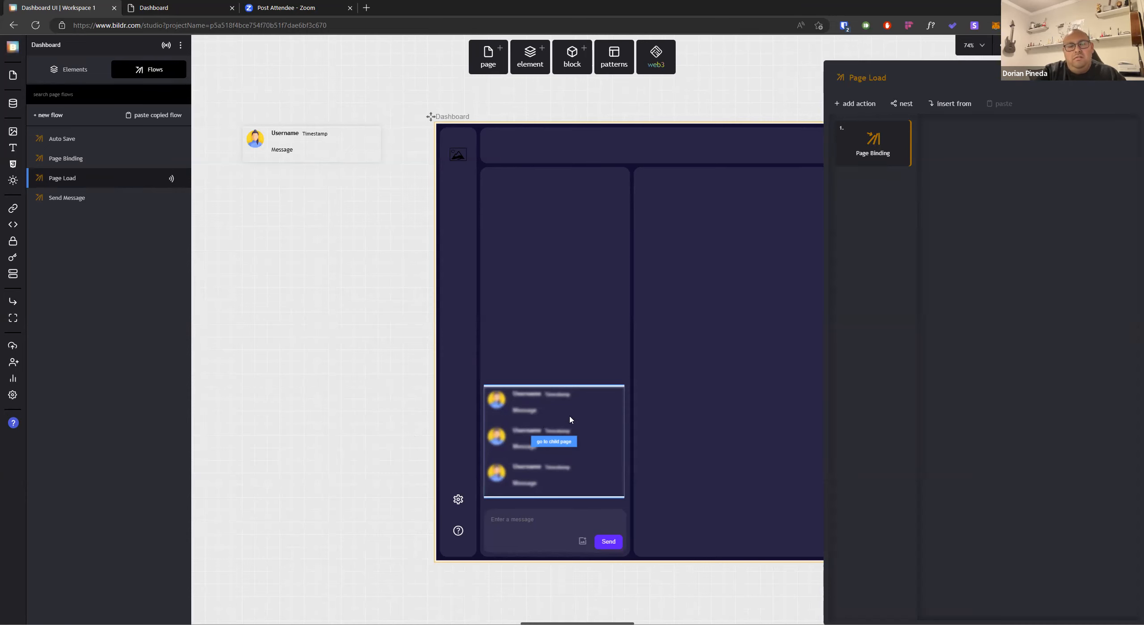
left_click(867, 106)
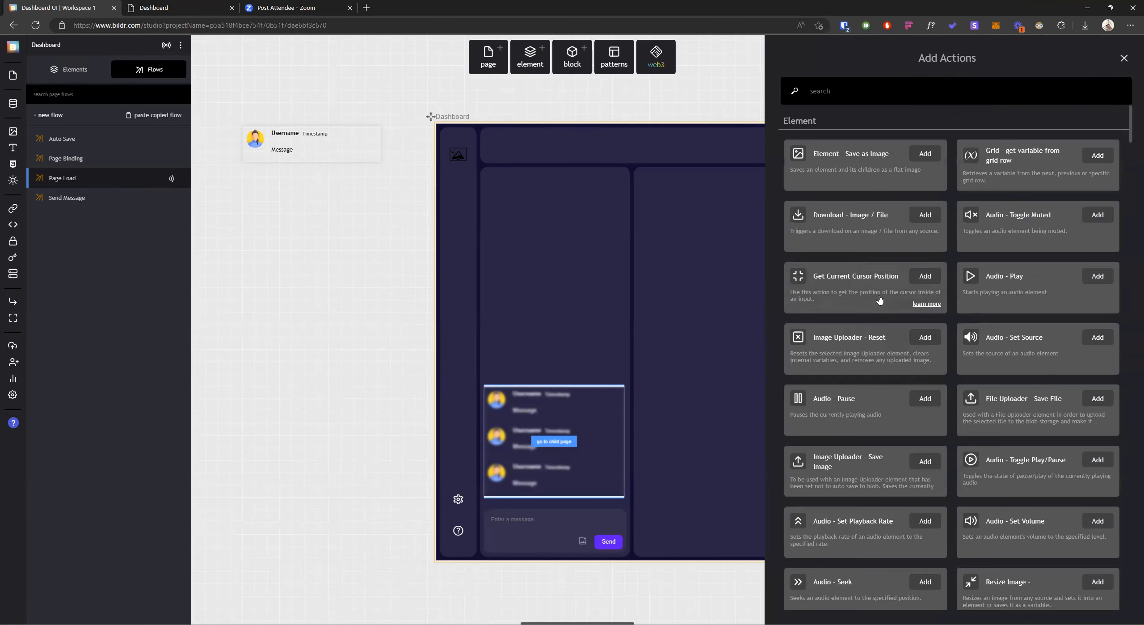
type("scroll")
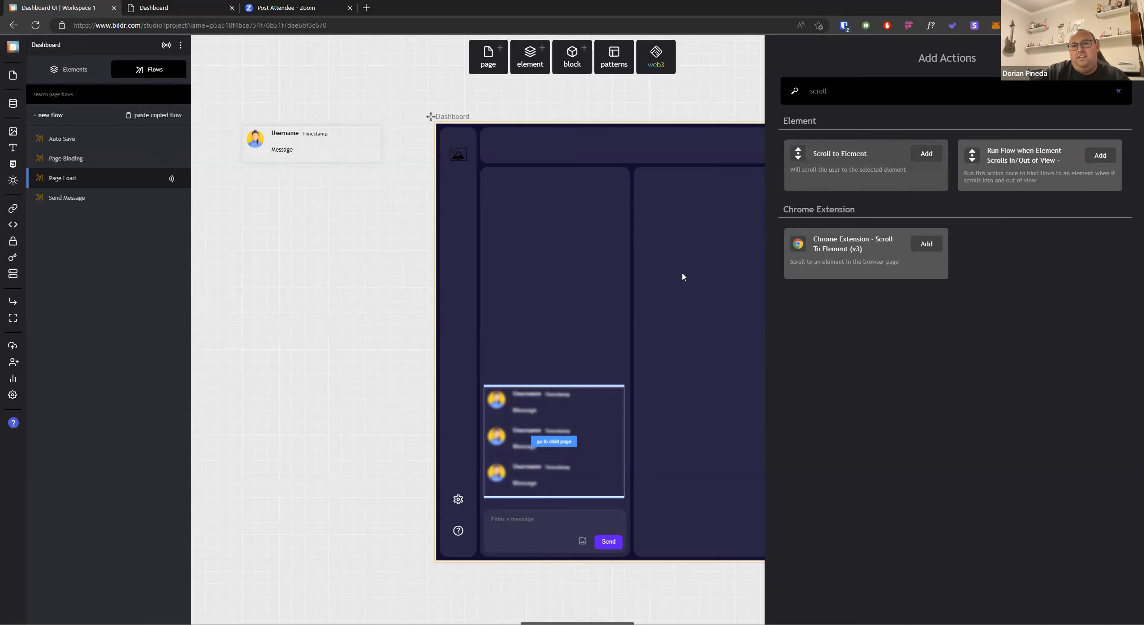
left_click(348, 279)
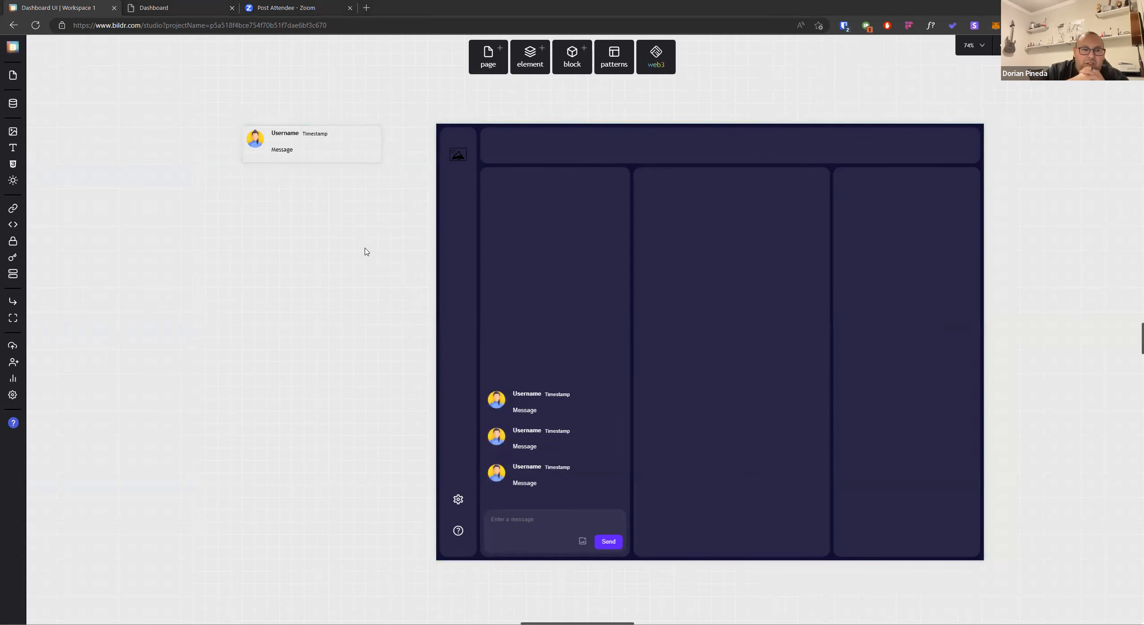
Create a new flow named "Scroll To MEssage" on the Message Row page
left_click(359, 160)
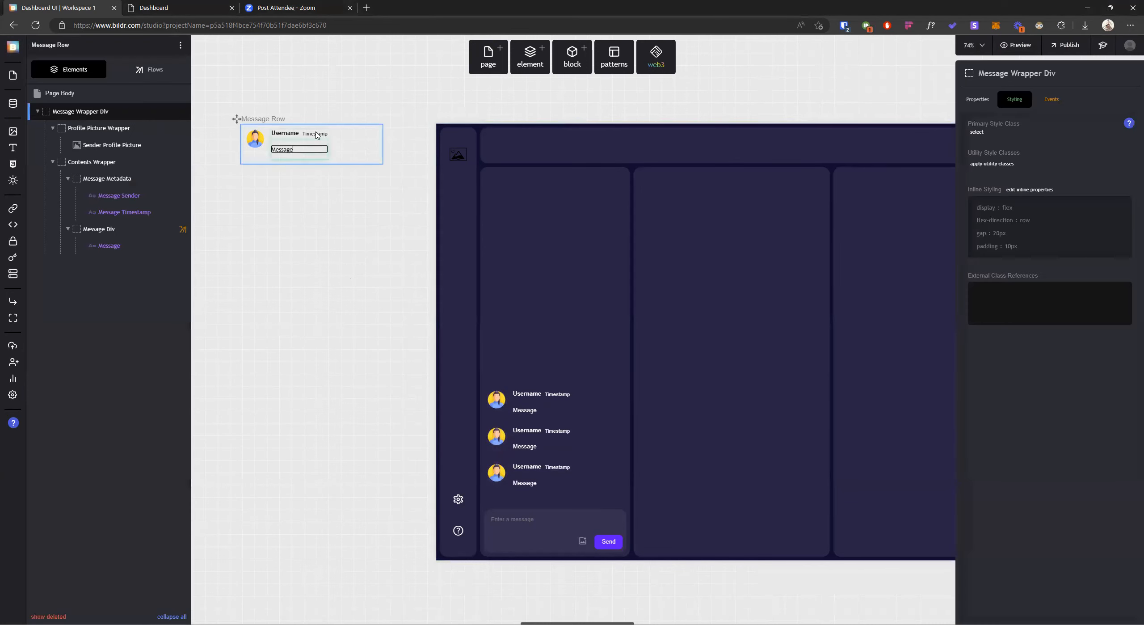
left_click_drag(360, 300, 458, 445)
left_click(447, 306)
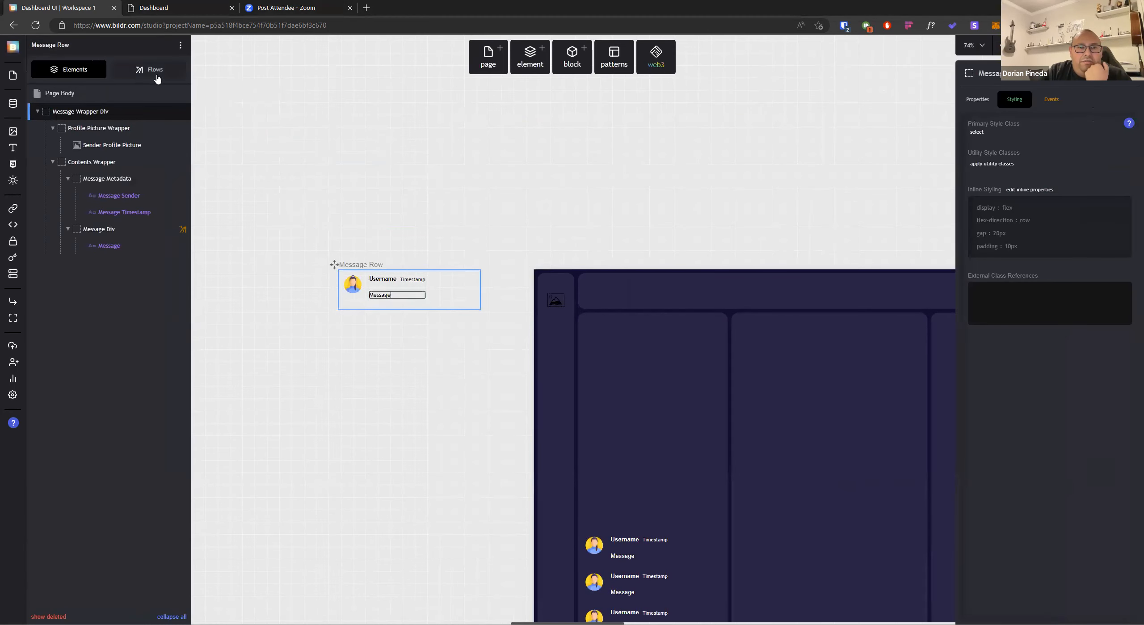
left_click(156, 76)
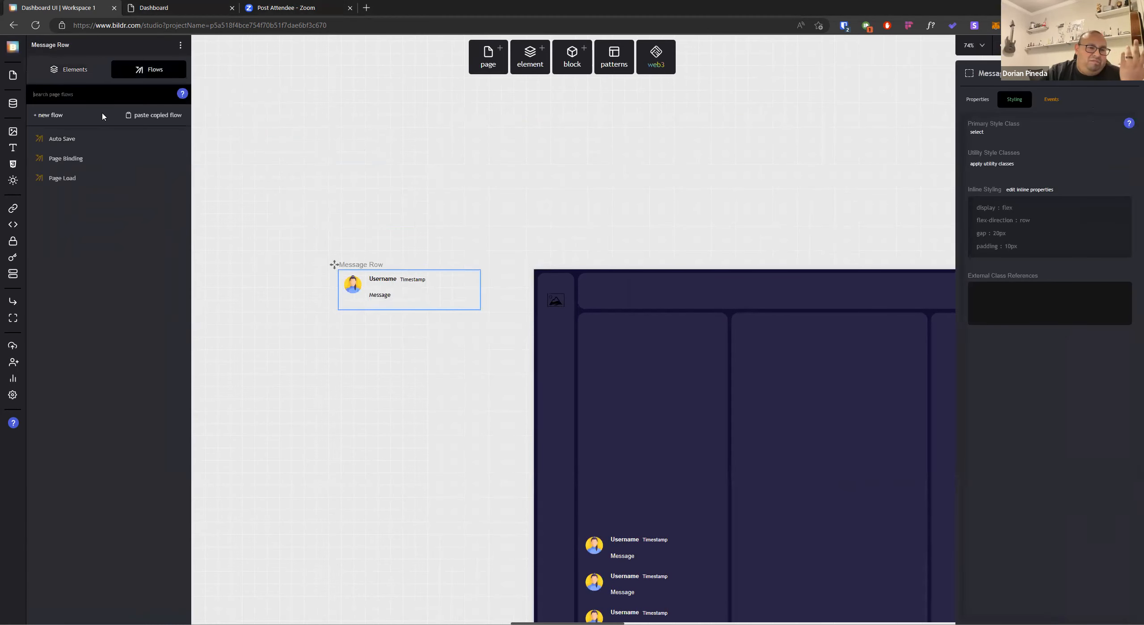
left_click(47, 115)
type("Sc")
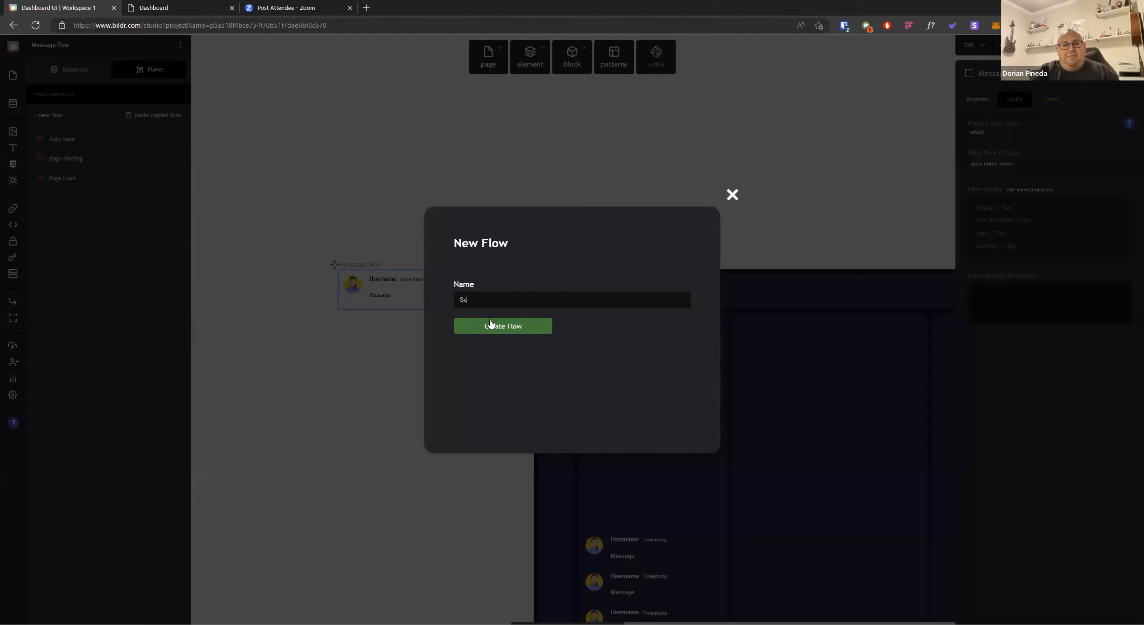
type("roll To MEssage")
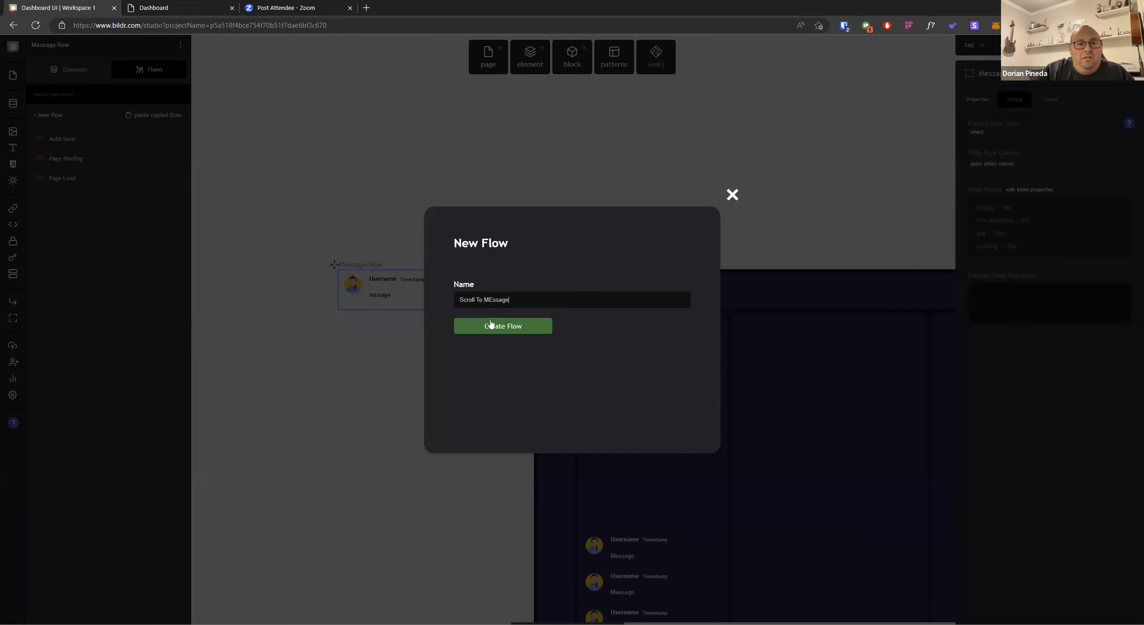
left_click(490, 322)
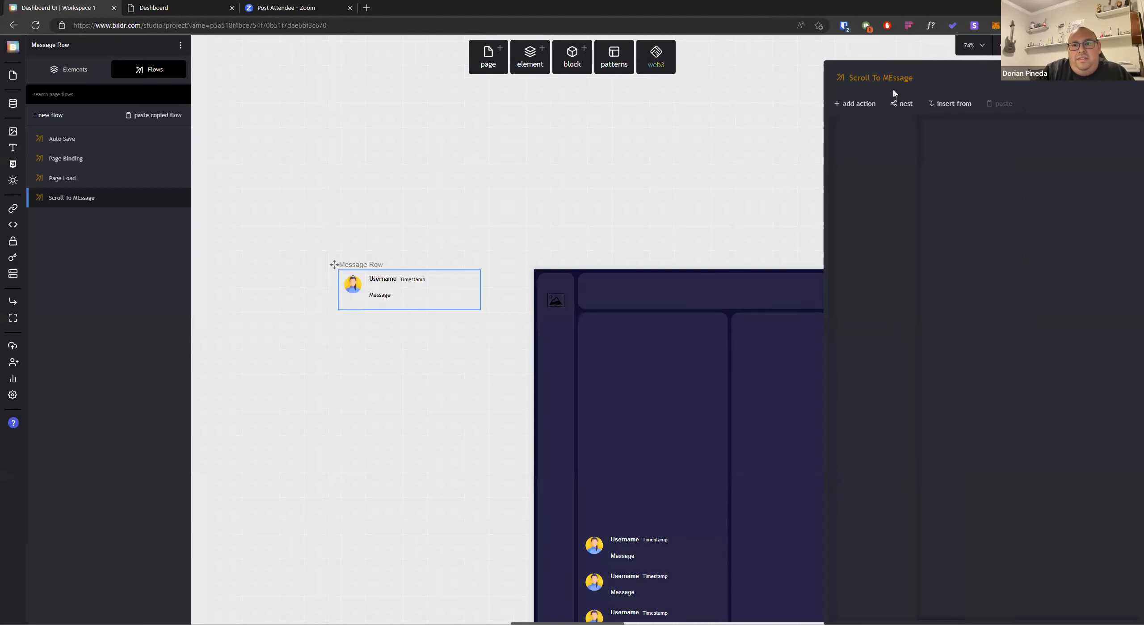
Add a Scroll to Element action to the Scroll To MEssage flow with Message Wrapper Div as its target element
left_click(867, 108)
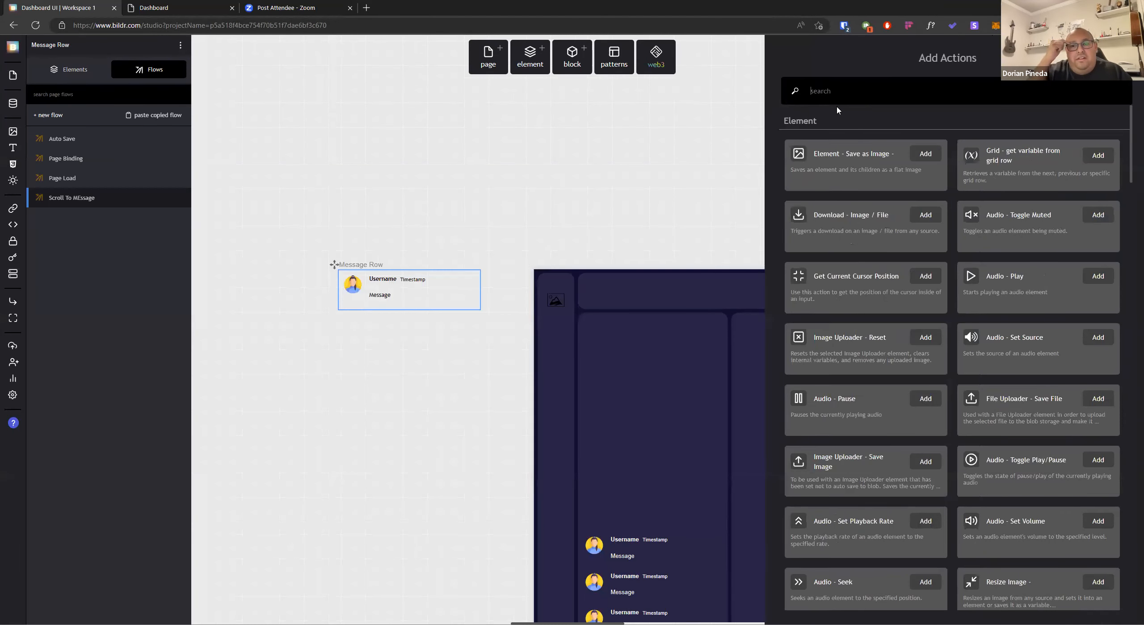
type("scrol")
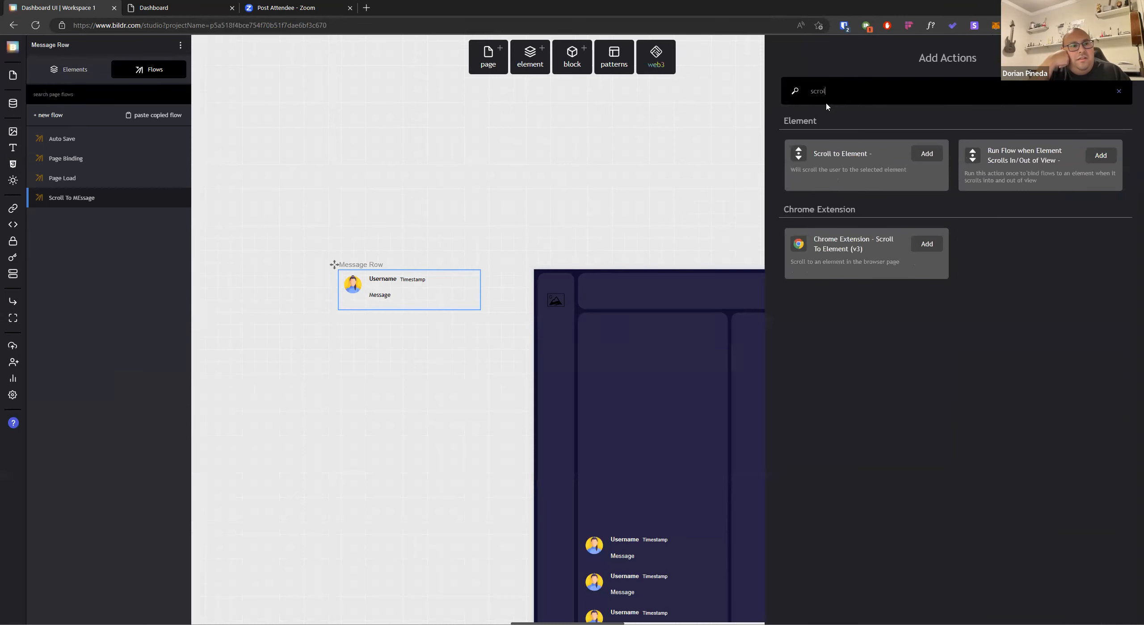
left_click(927, 154)
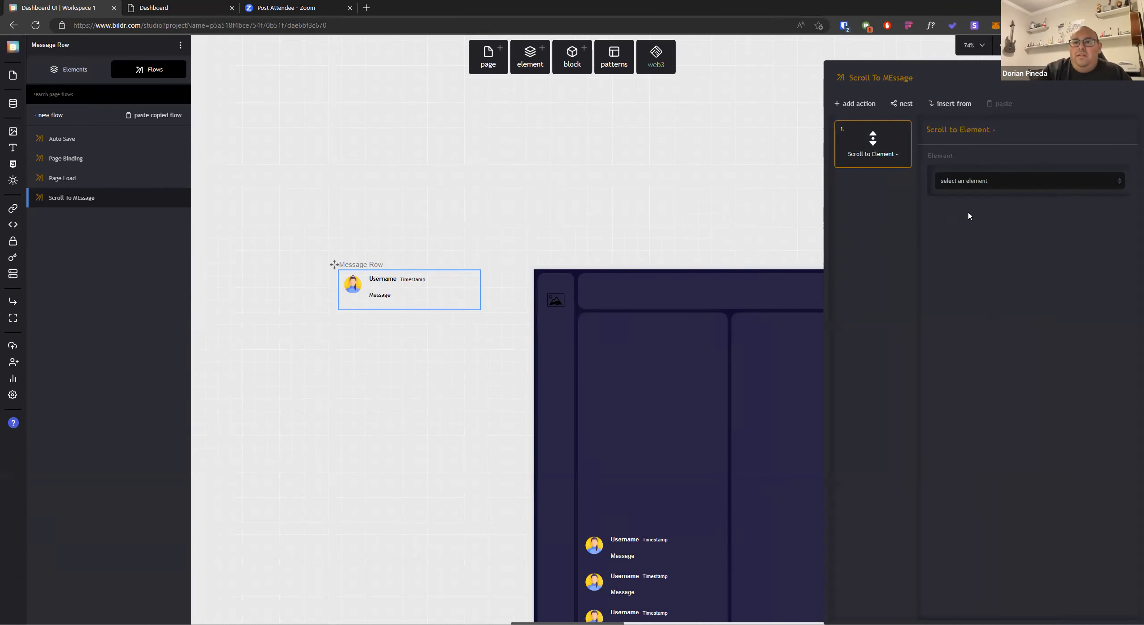
left_click(983, 183)
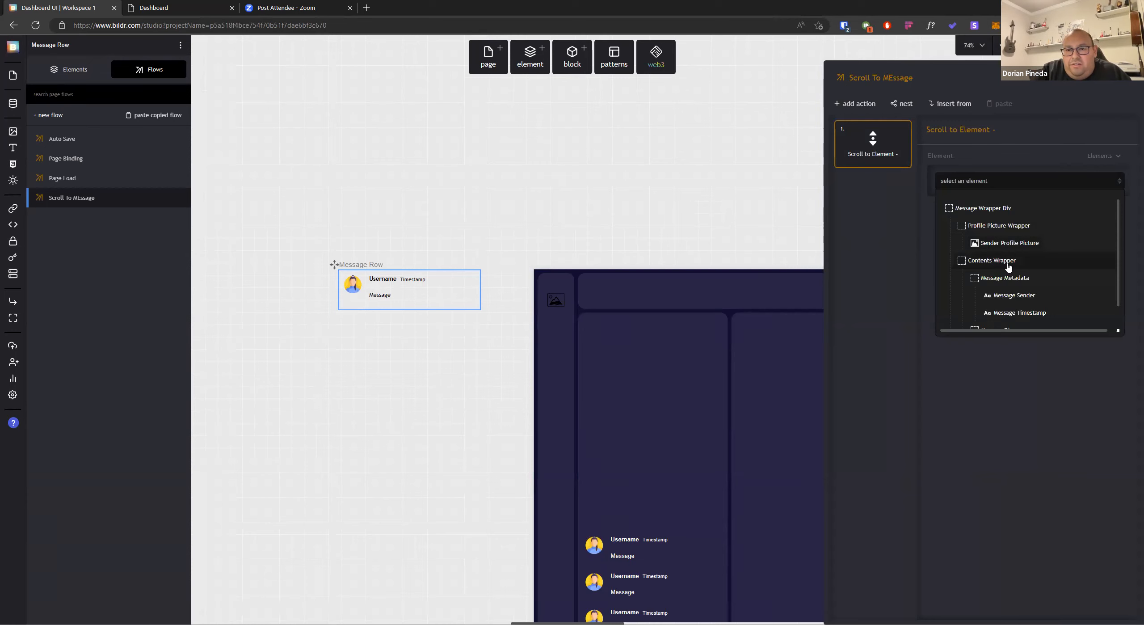
left_click(1008, 209)
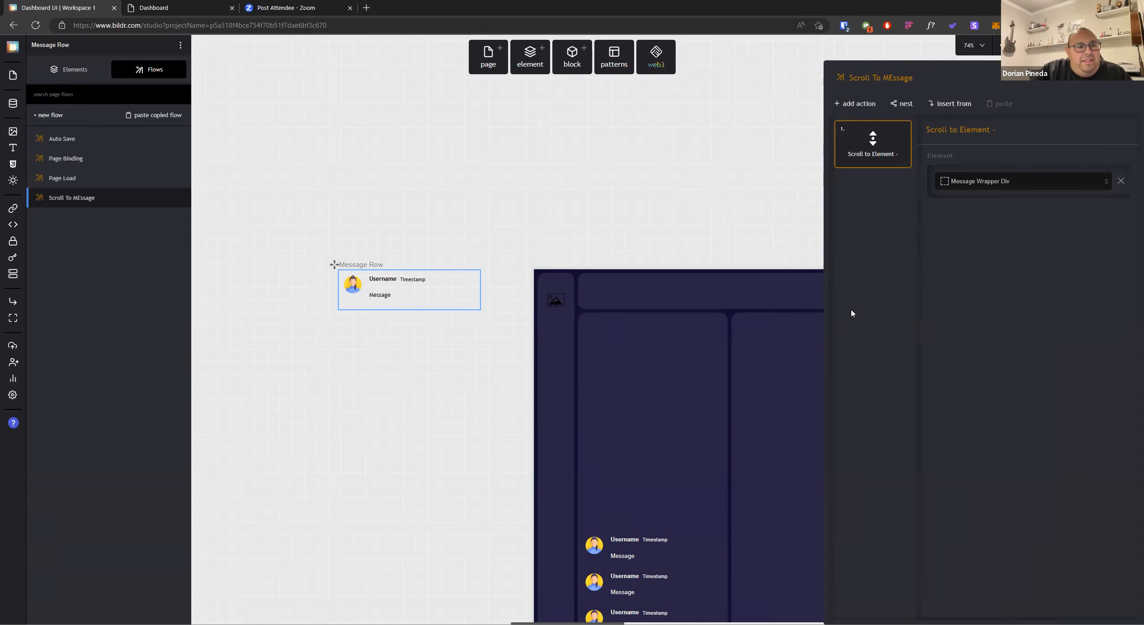
left_click(686, 219)
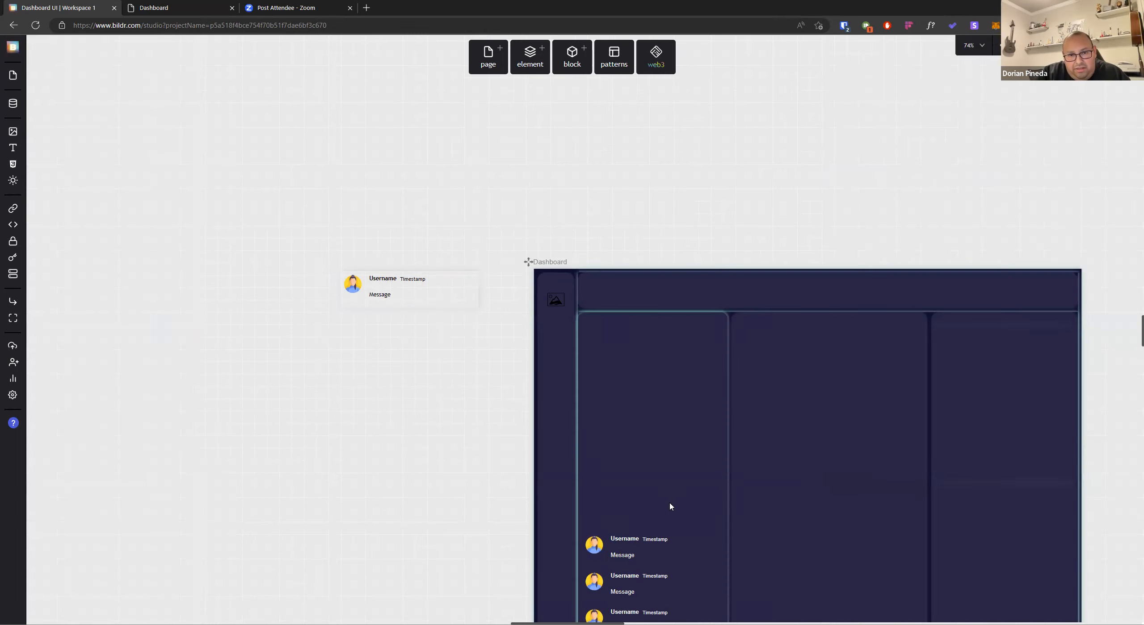
Create a new flow named "Scroll to Latest Message" on the Dashboard page
left_click_drag(462, 483, 344, 259)
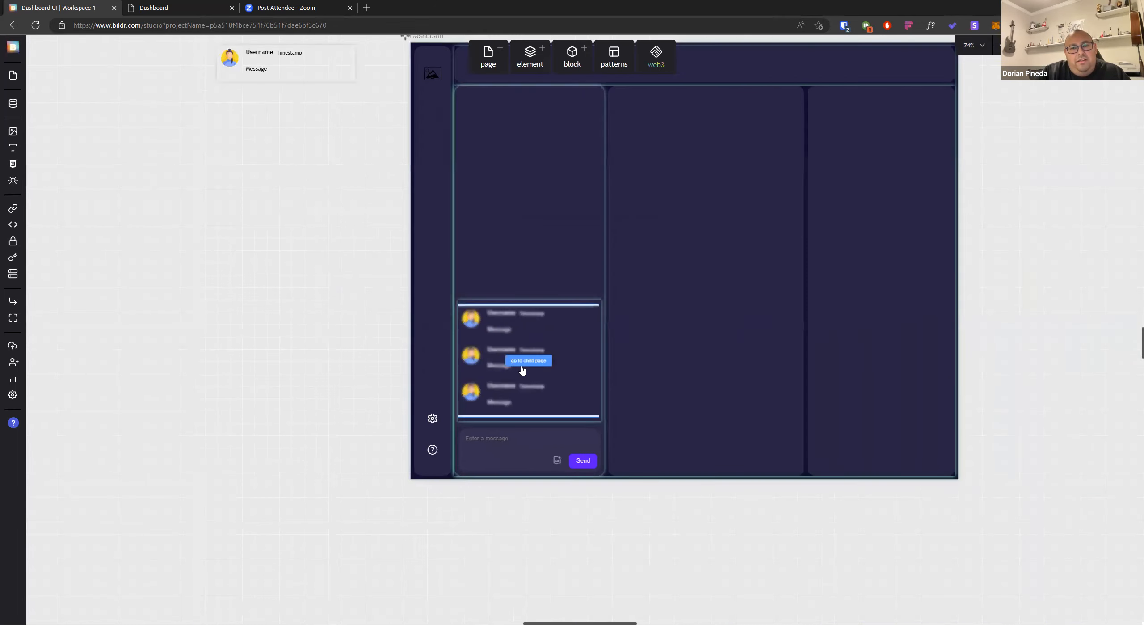
left_click(521, 370)
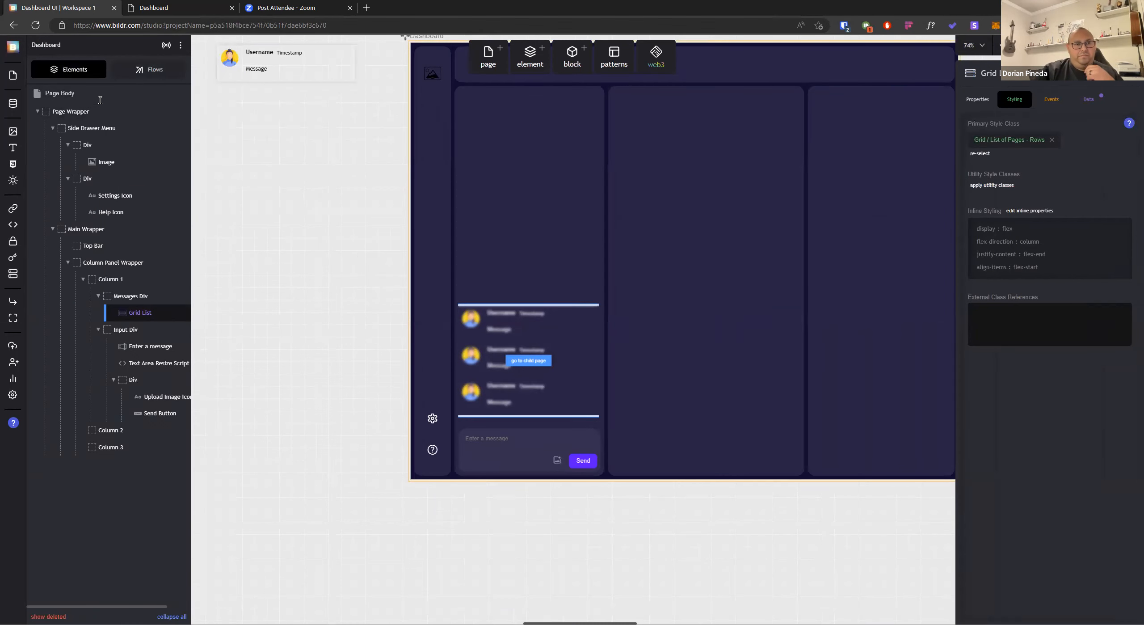
left_click(149, 70)
left_click(50, 115)
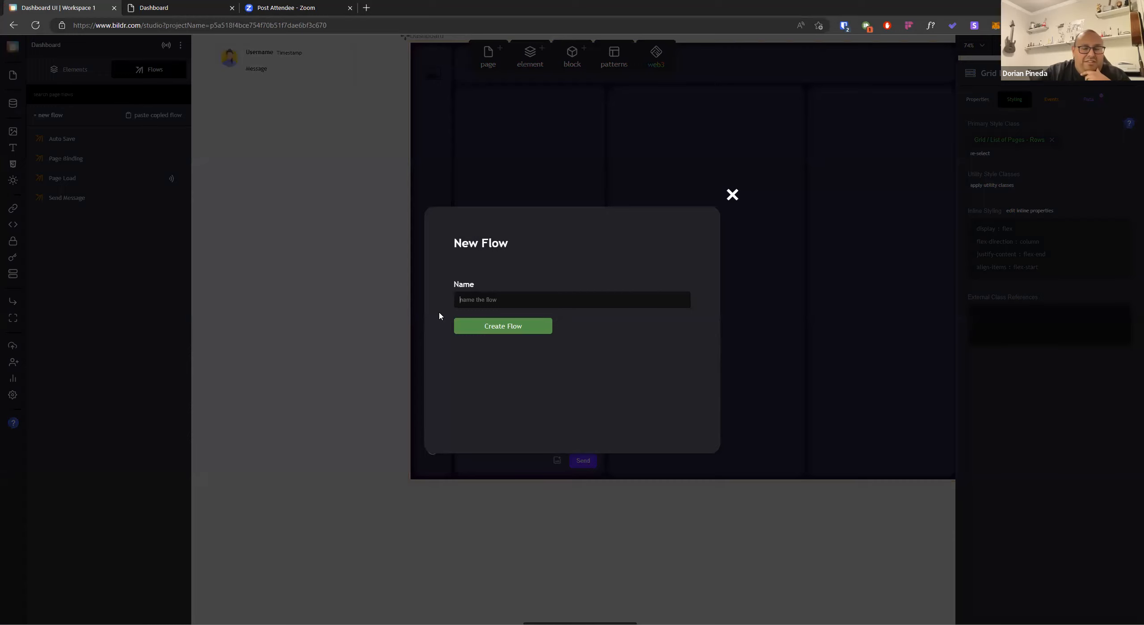
type("Scroll to Lat")
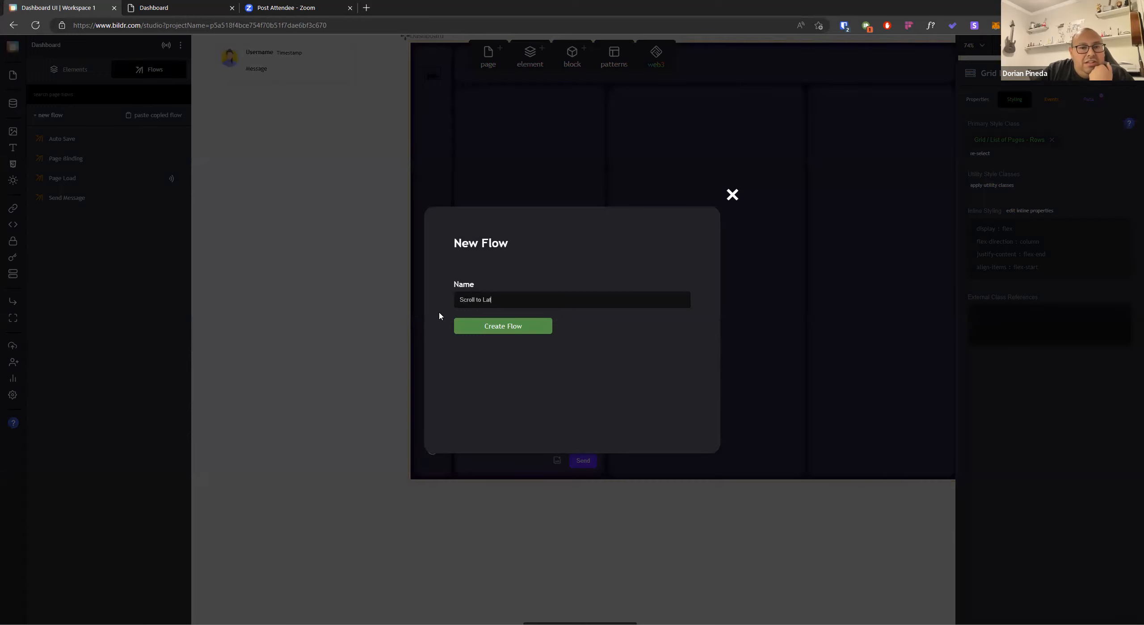
type("est Message")
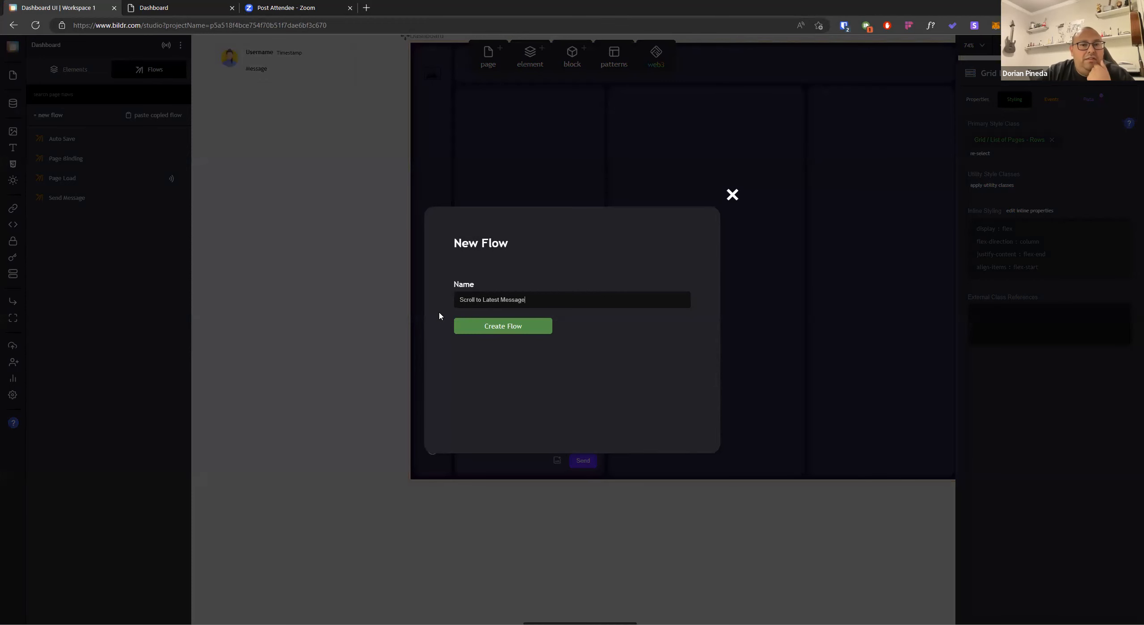
key("Return")
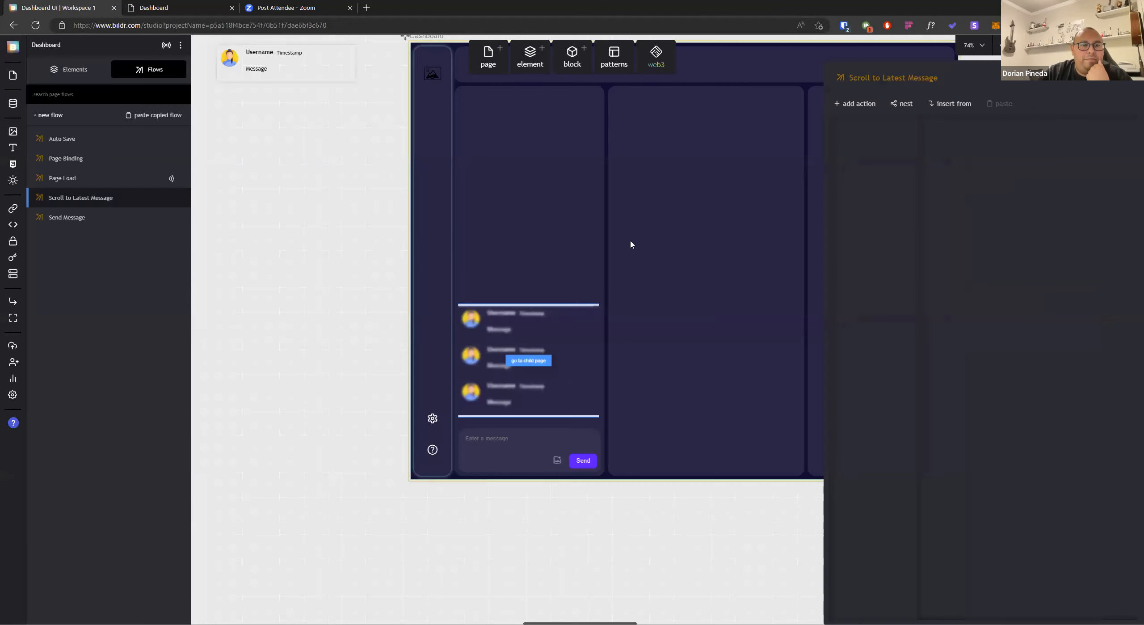
Add a Set variable action to the Scroll to Latest Message flow
left_click(849, 108)
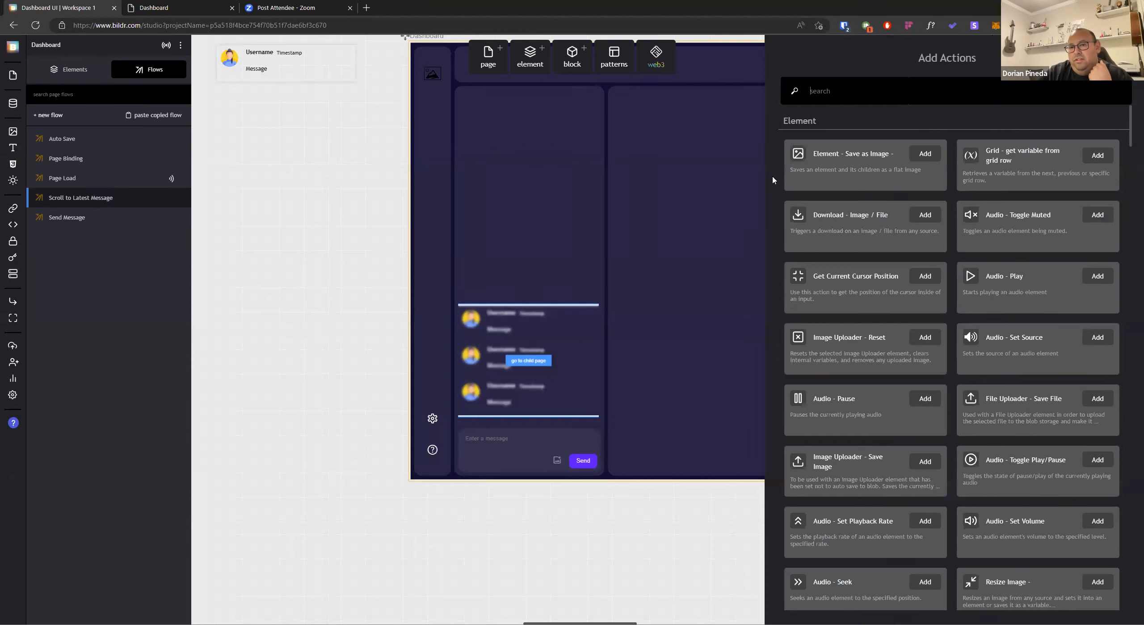
type("set")
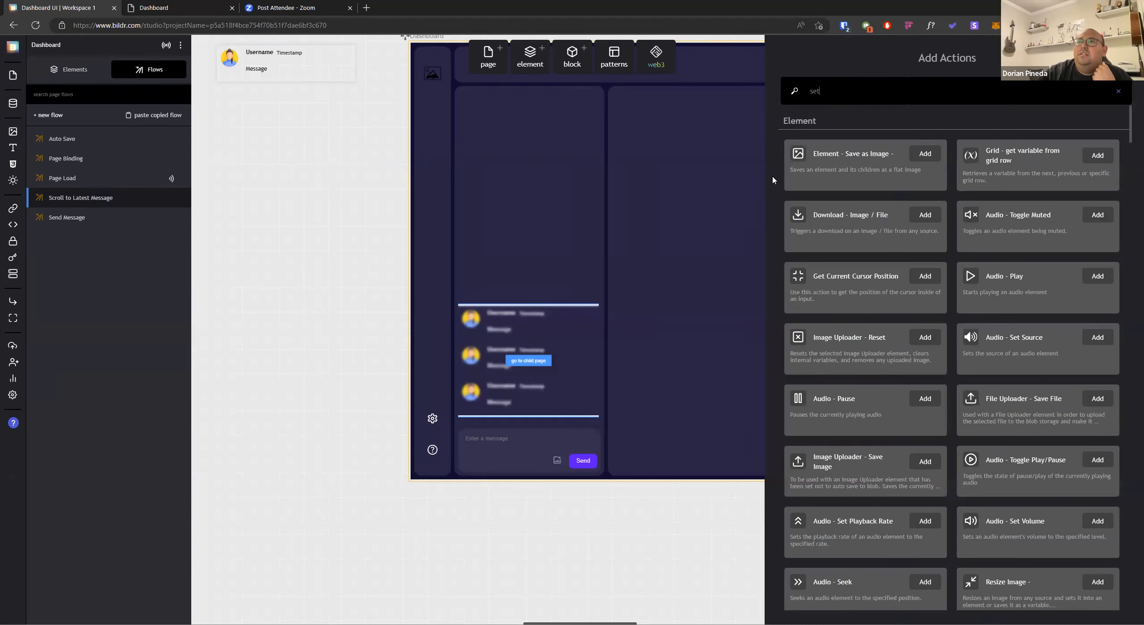
type(" vaar")
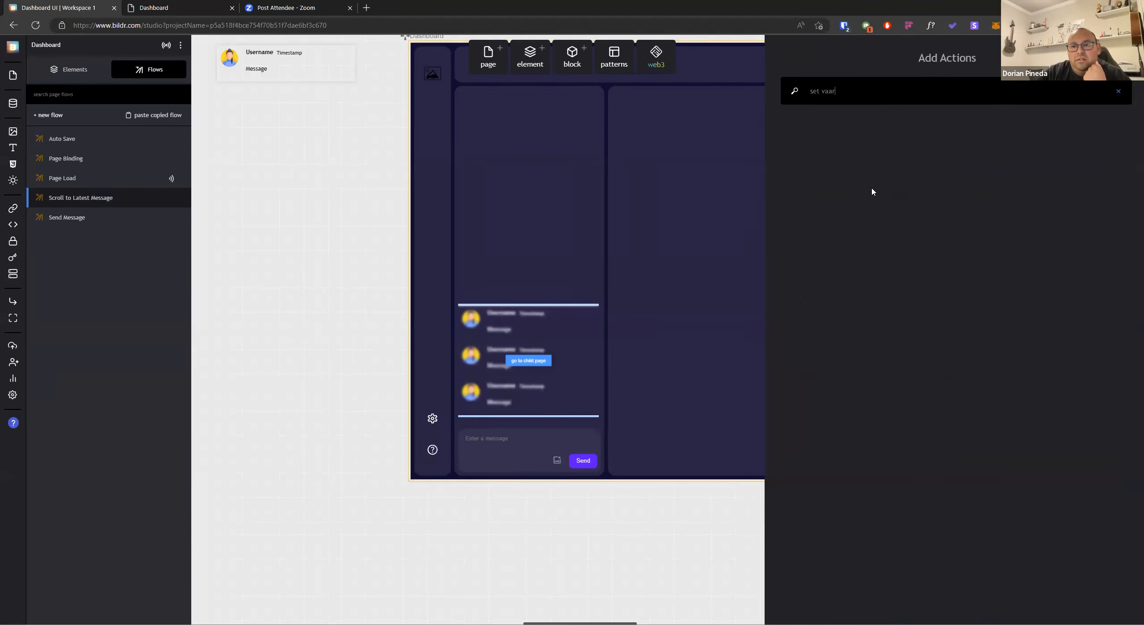
key("BackSpace")
key("BackSpace")
type("r")
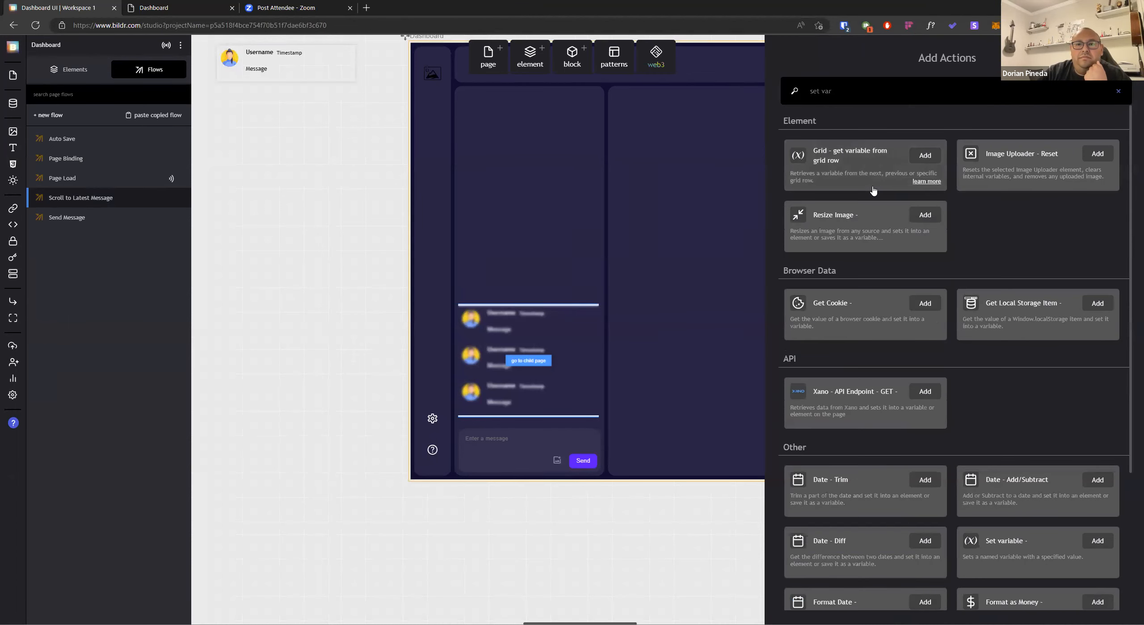
scroll(907, 348, "down", 5)
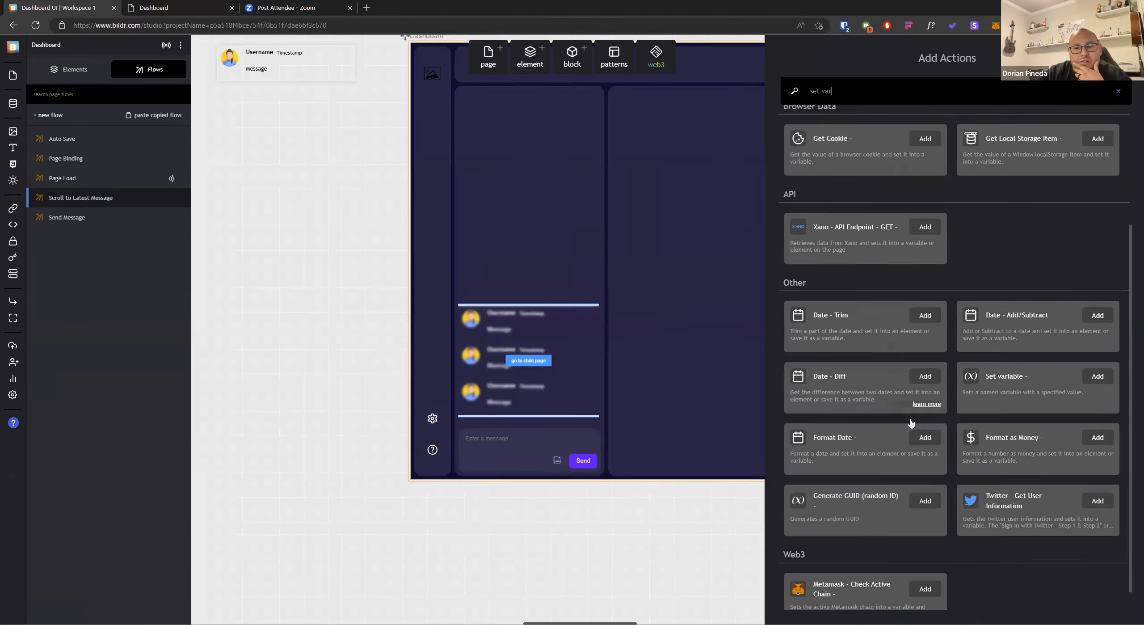
scroll(911, 423, "up", 6)
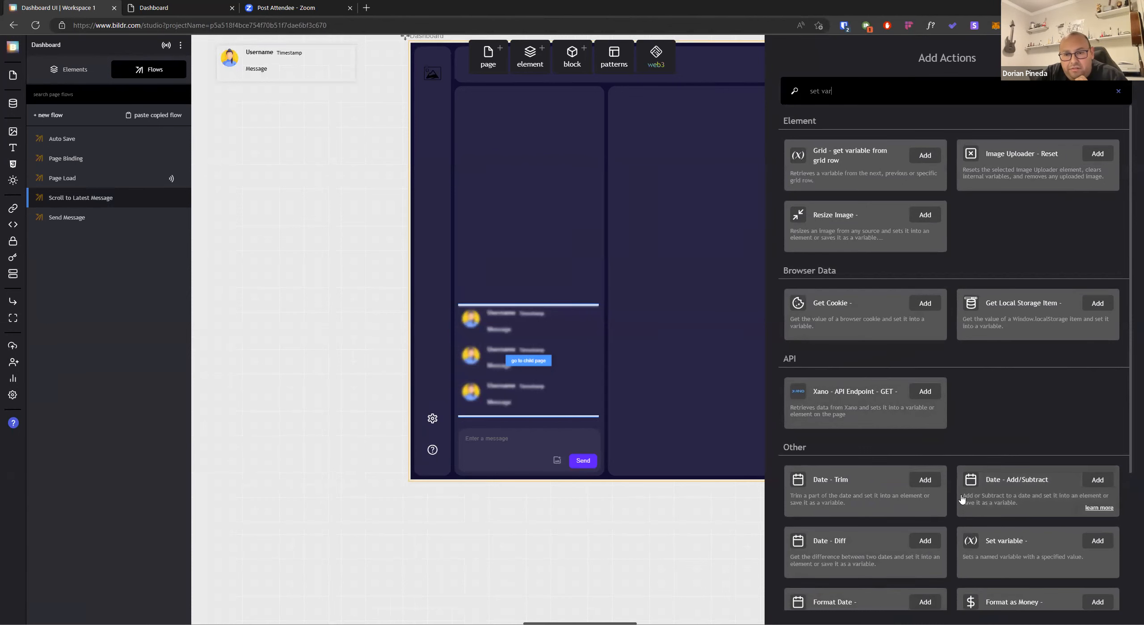
scroll(962, 499, "down", 4)
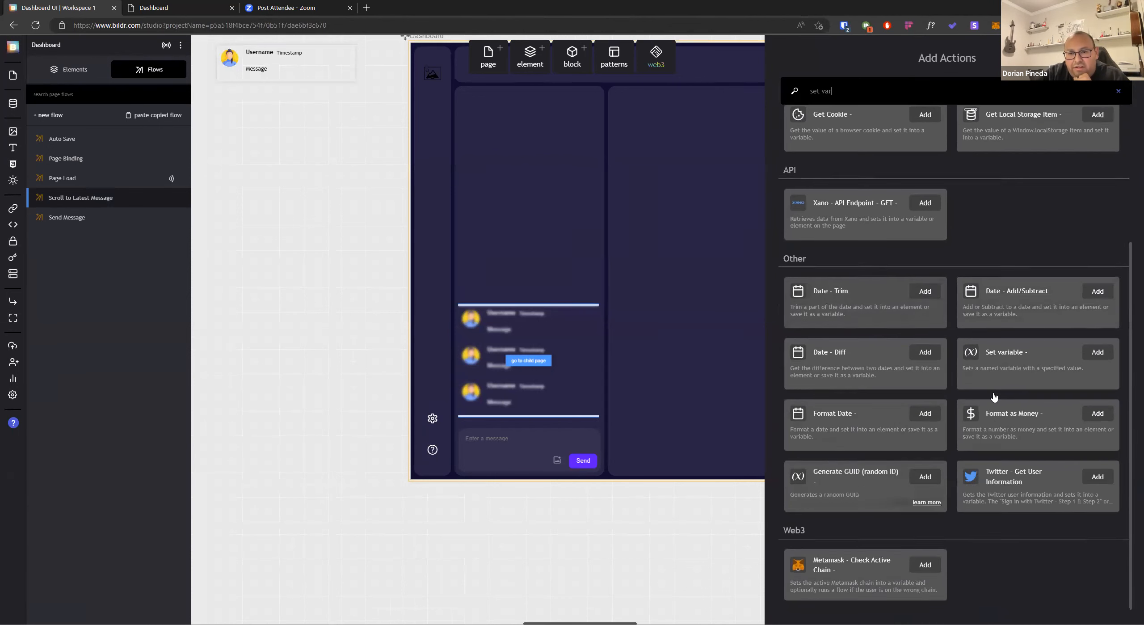
left_click(1098, 352)
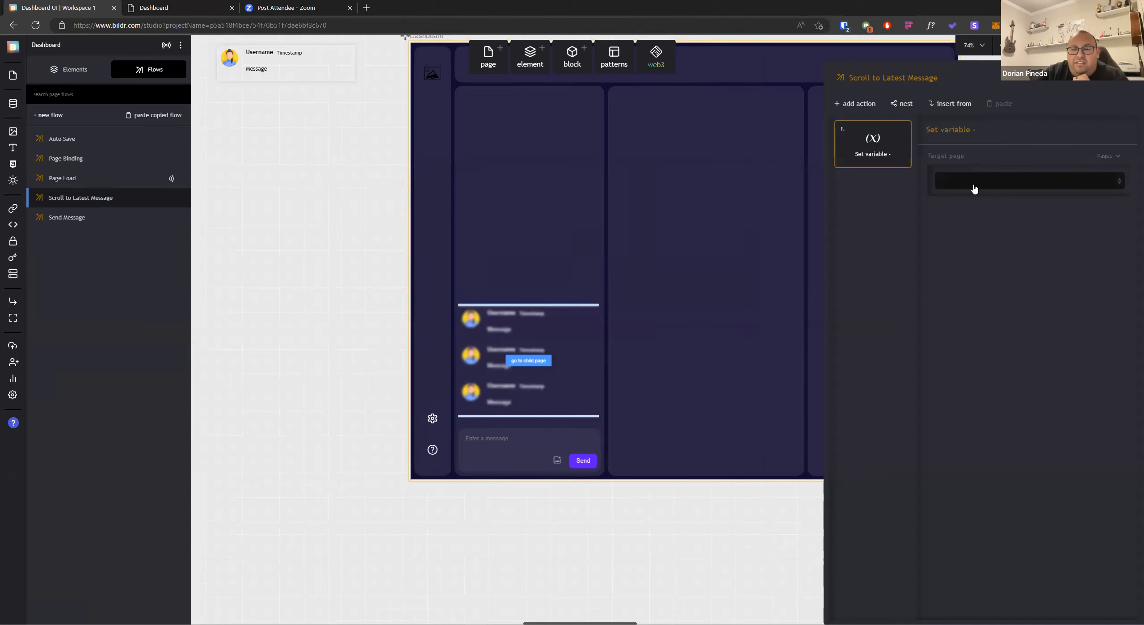
Target the Set variable action at the Current Page and name its variable indexToScroll
left_click(974, 188)
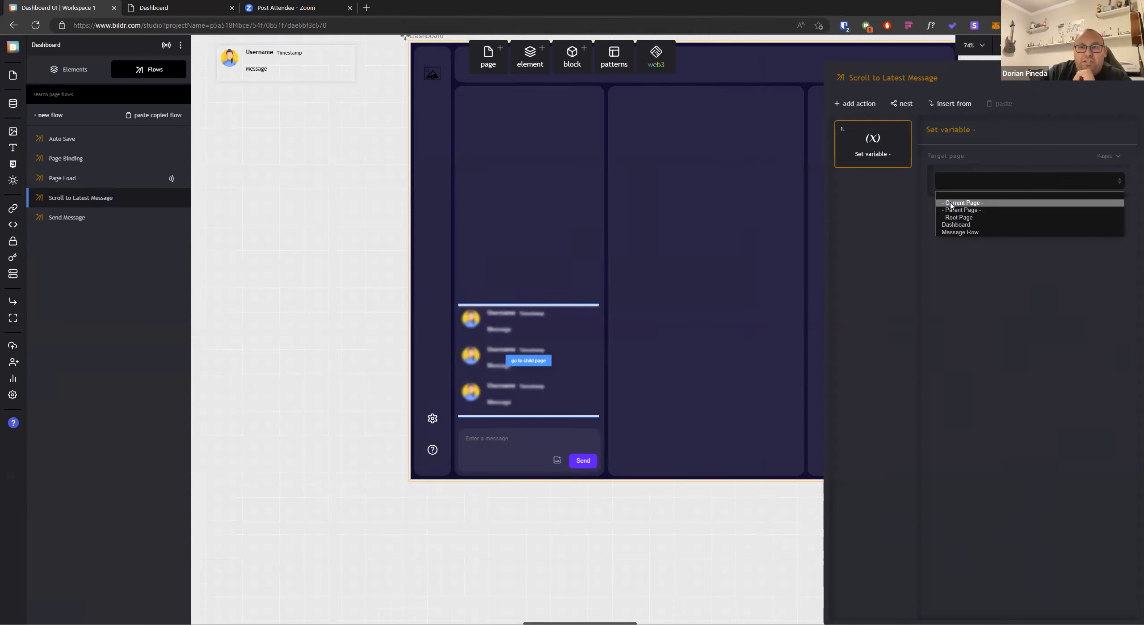
left_click(951, 204)
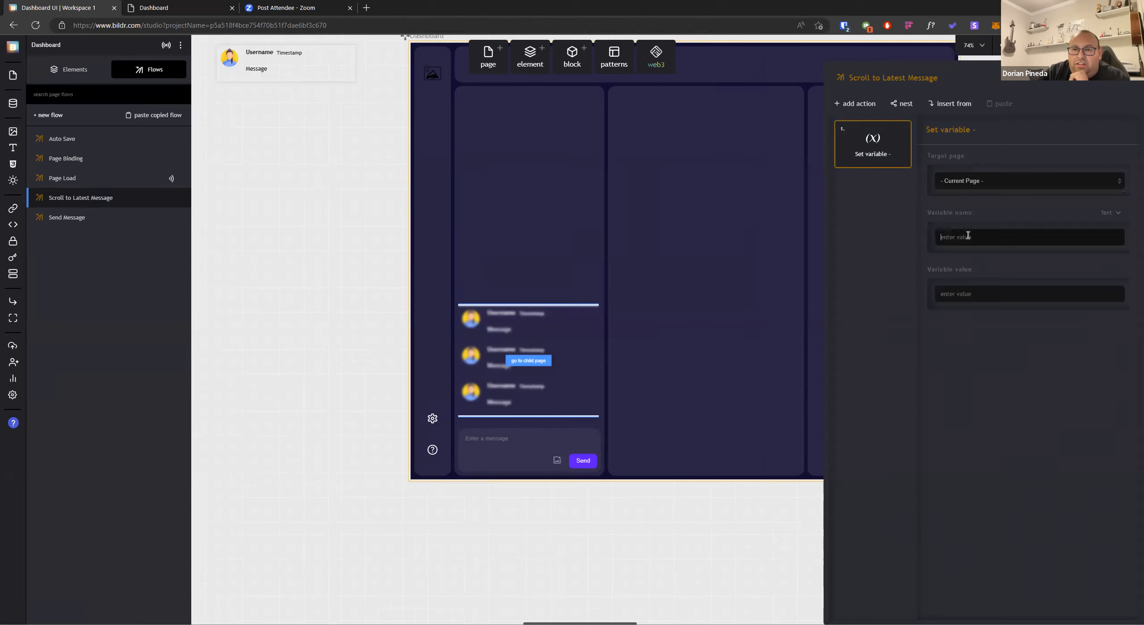
type("indexToScroll")
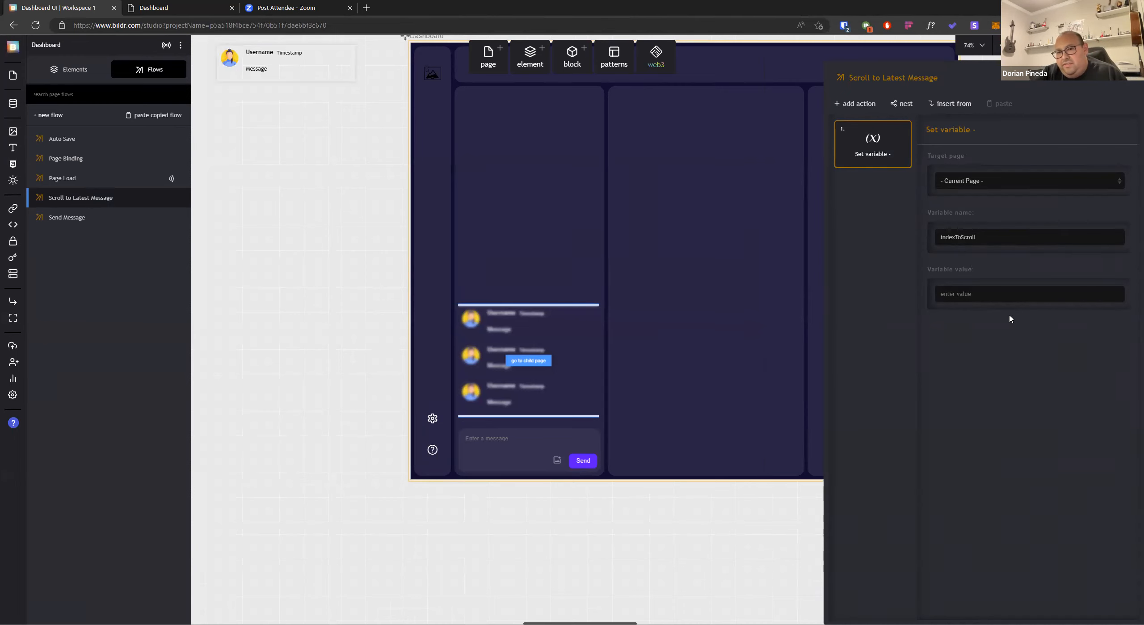
Take the indexToScroll variable's value from the Data of the Grid List element on the Current Page
left_click(1116, 276)
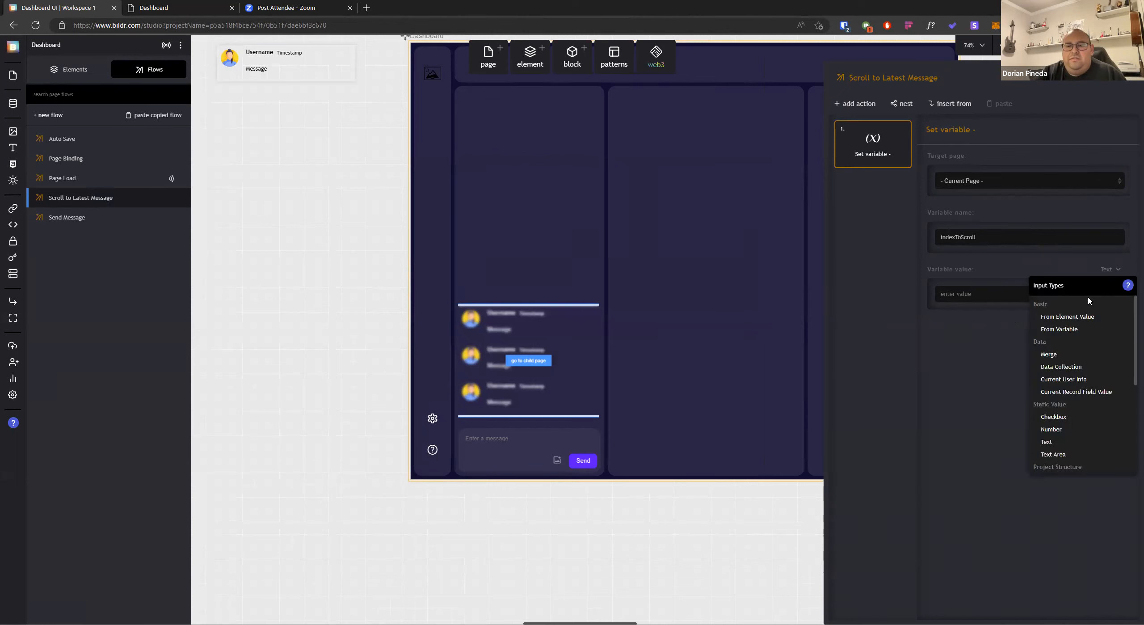
left_click(1078, 319)
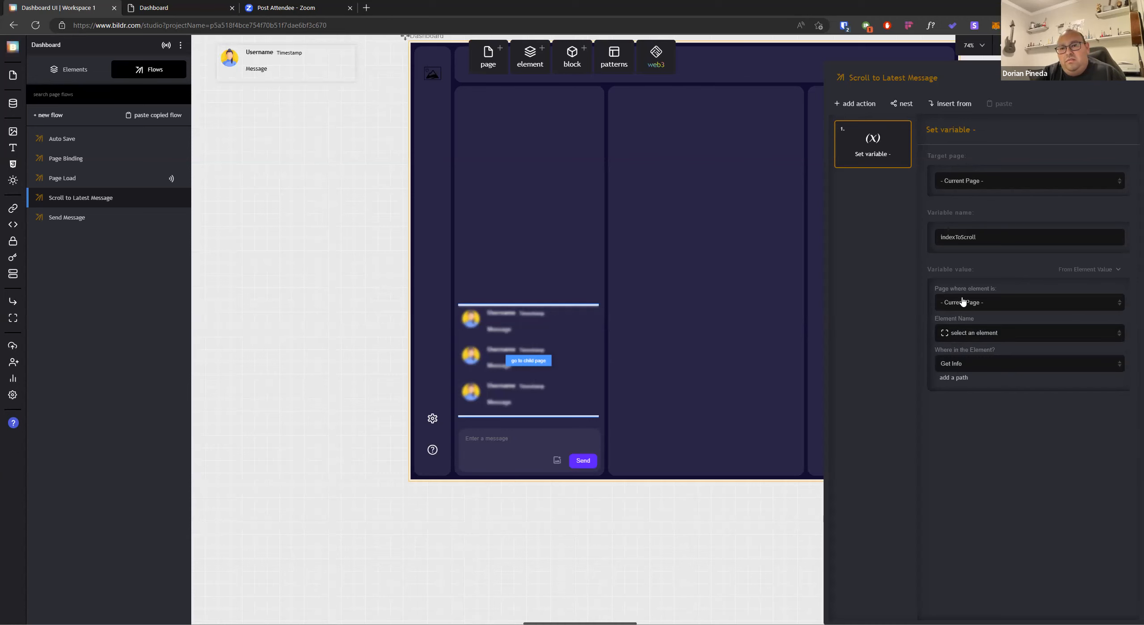
left_click(959, 338)
scroll(1004, 461, "down", 3)
scroll(1004, 463, "down", 1)
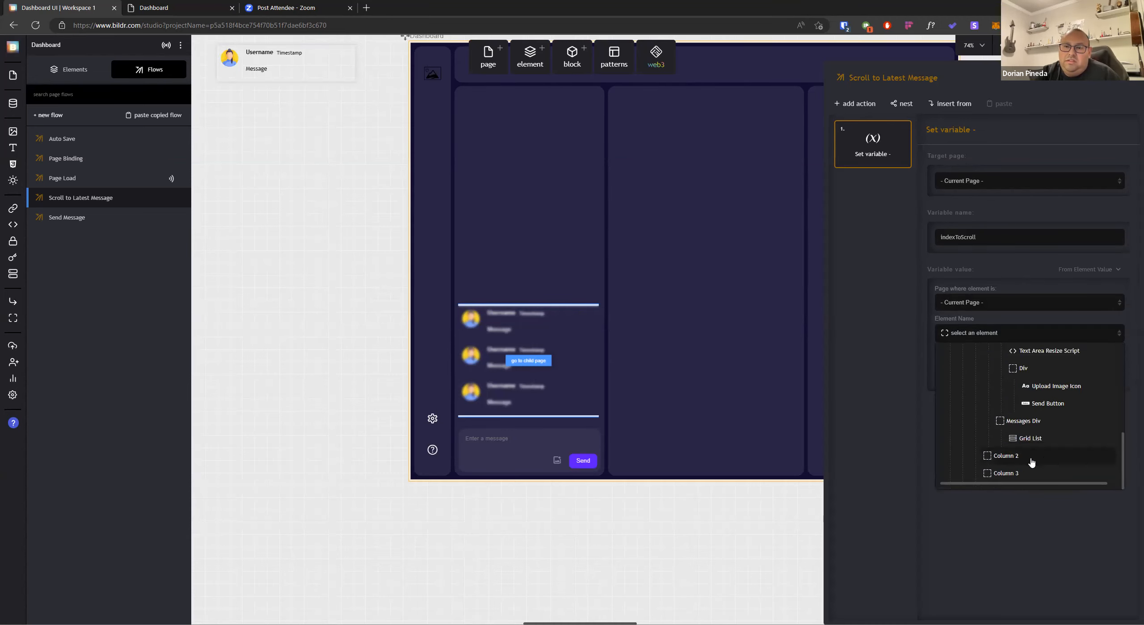
left_click(1045, 439)
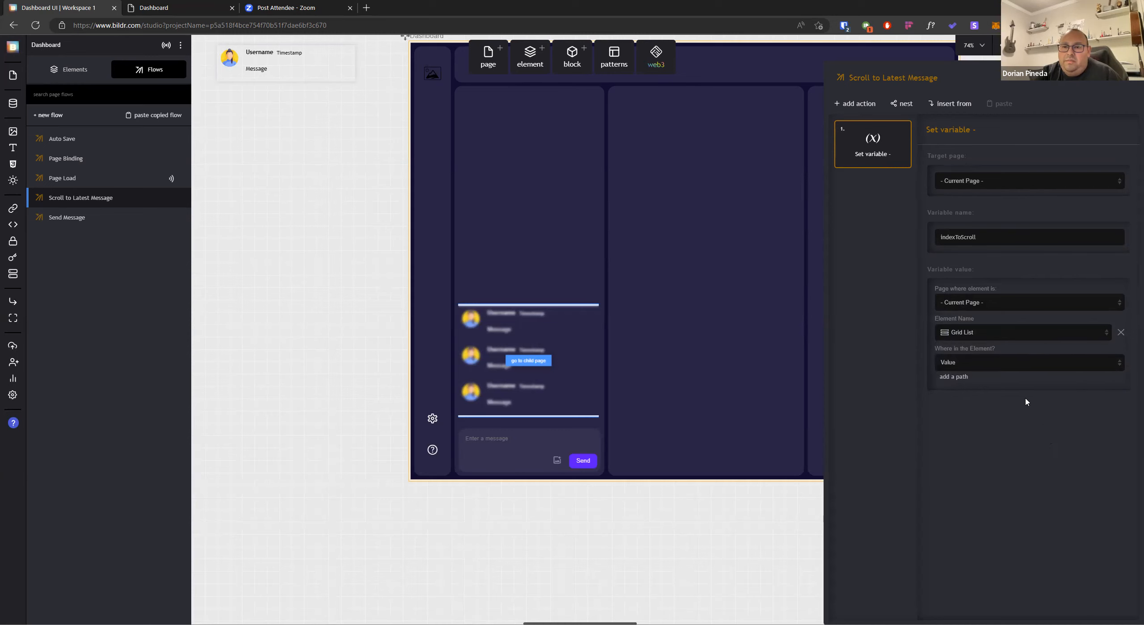
left_click(1024, 366)
left_click(965, 402)
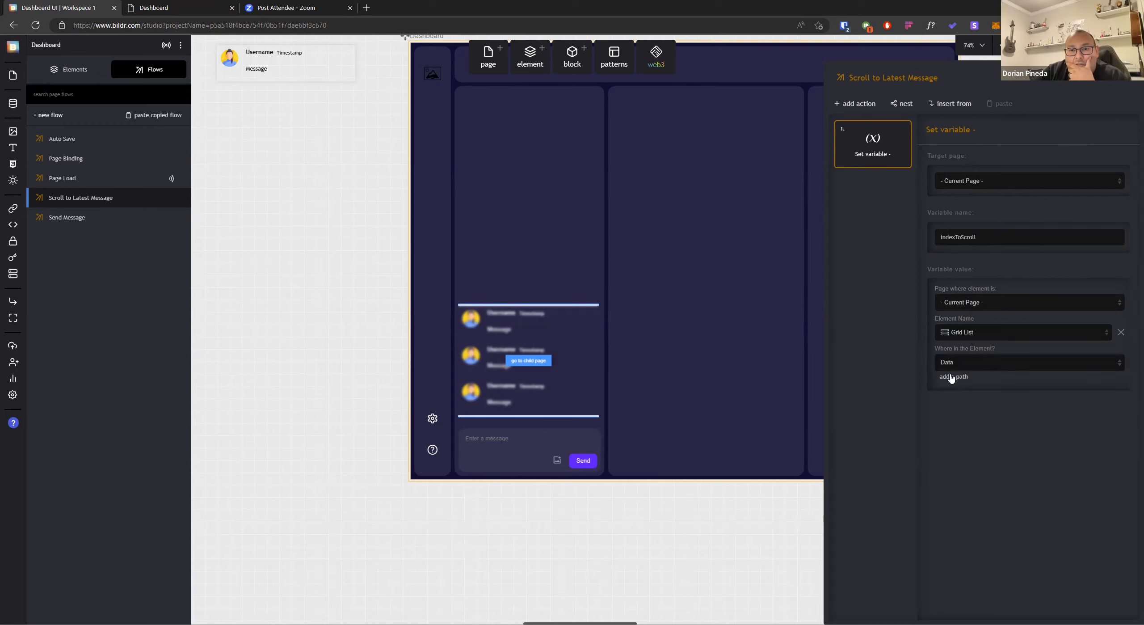
Append the length() path to the Grid List data value and copy the variable name indexToScroll
left_click(953, 377)
left_click(960, 398)
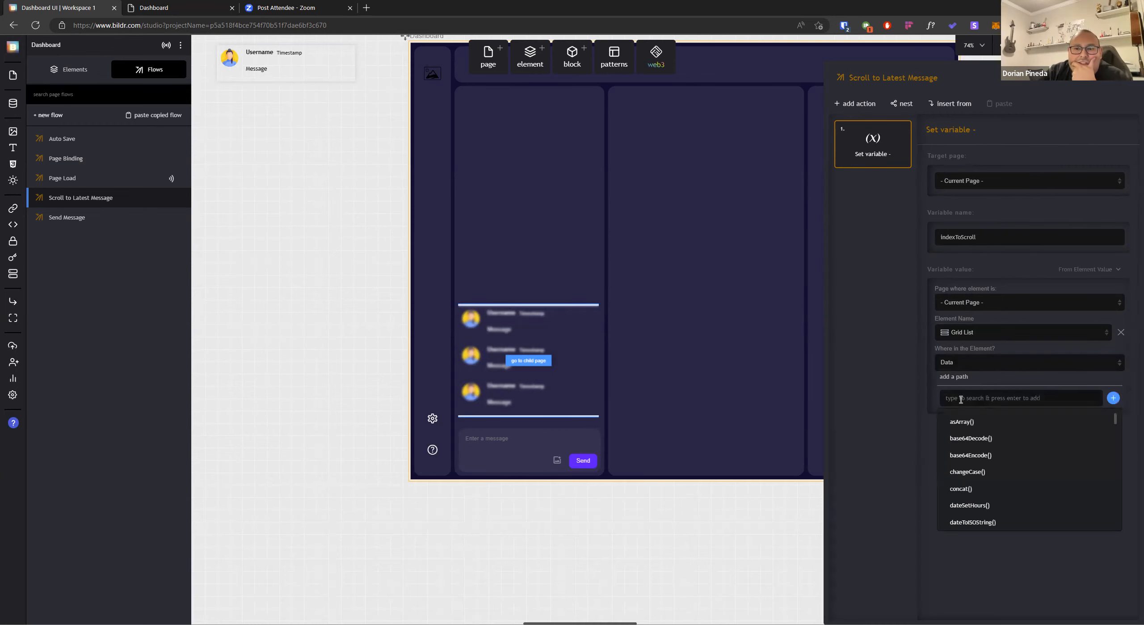
type("leng")
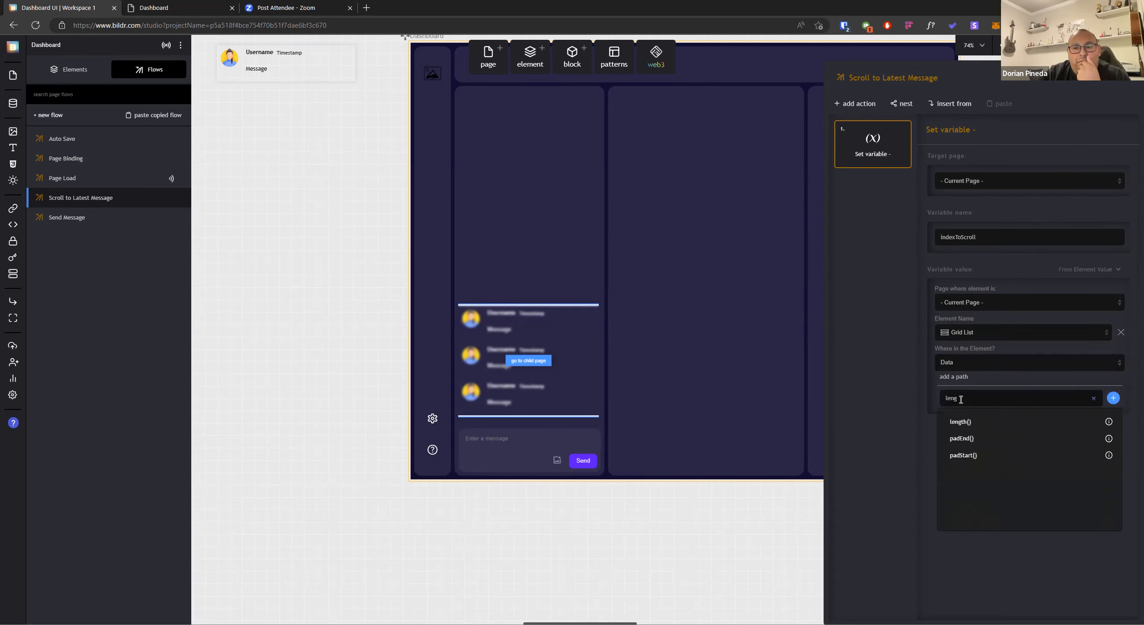
left_click(956, 429)
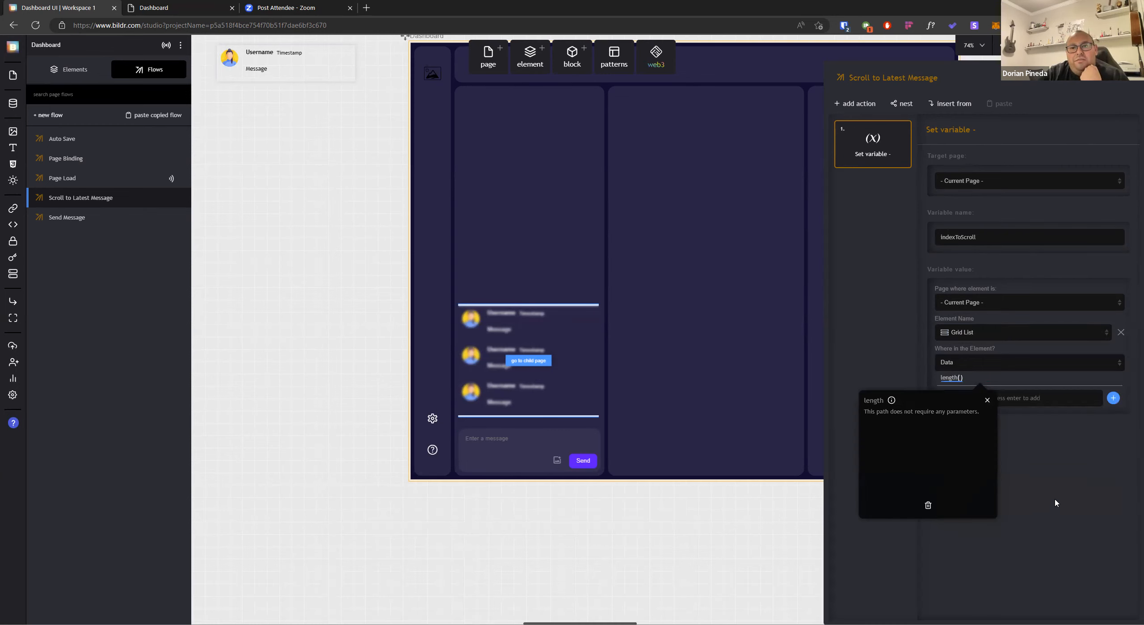
double_click(990, 237)
key("ctrl+c")
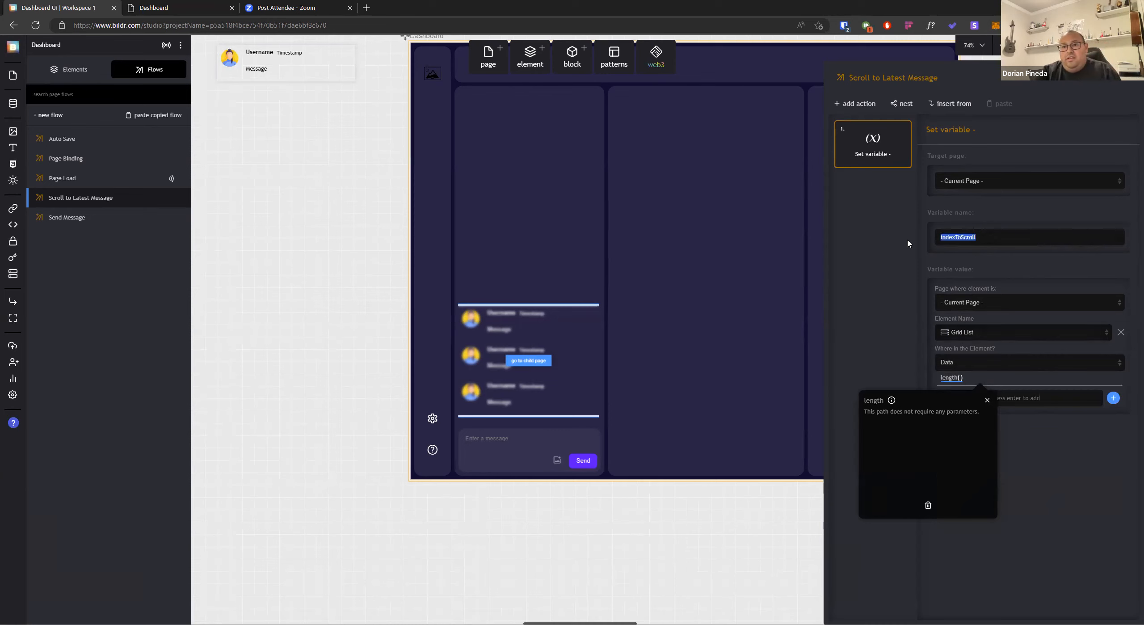
left_click(873, 356)
left_click(988, 399)
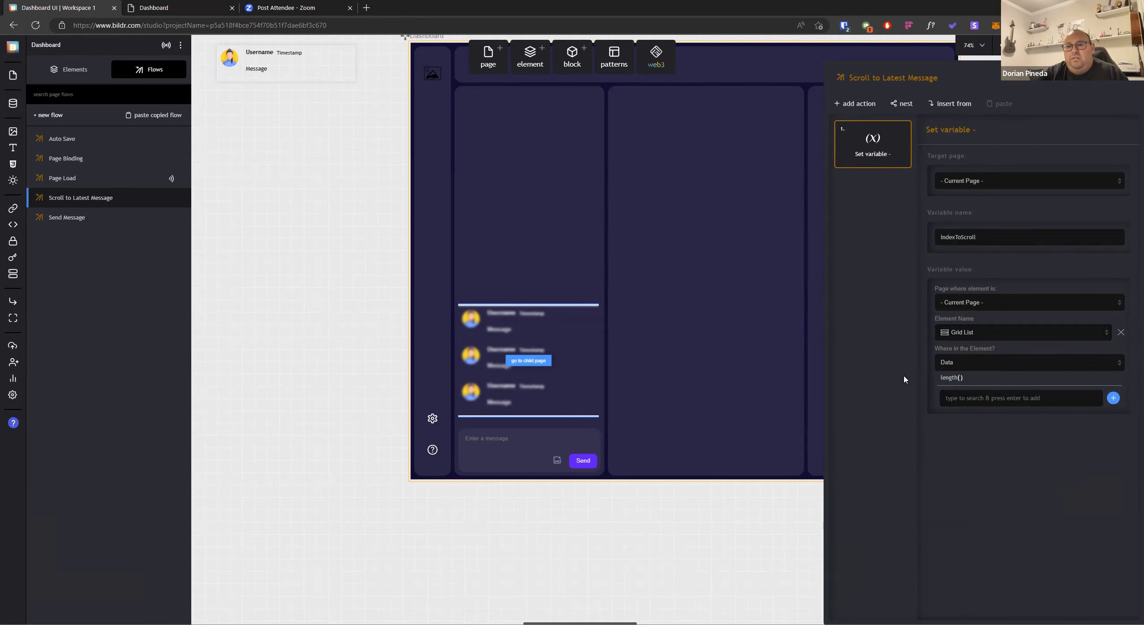
Add a Run flow on page action after Set variable and change the link between the two actions to wait
left_click(855, 103)
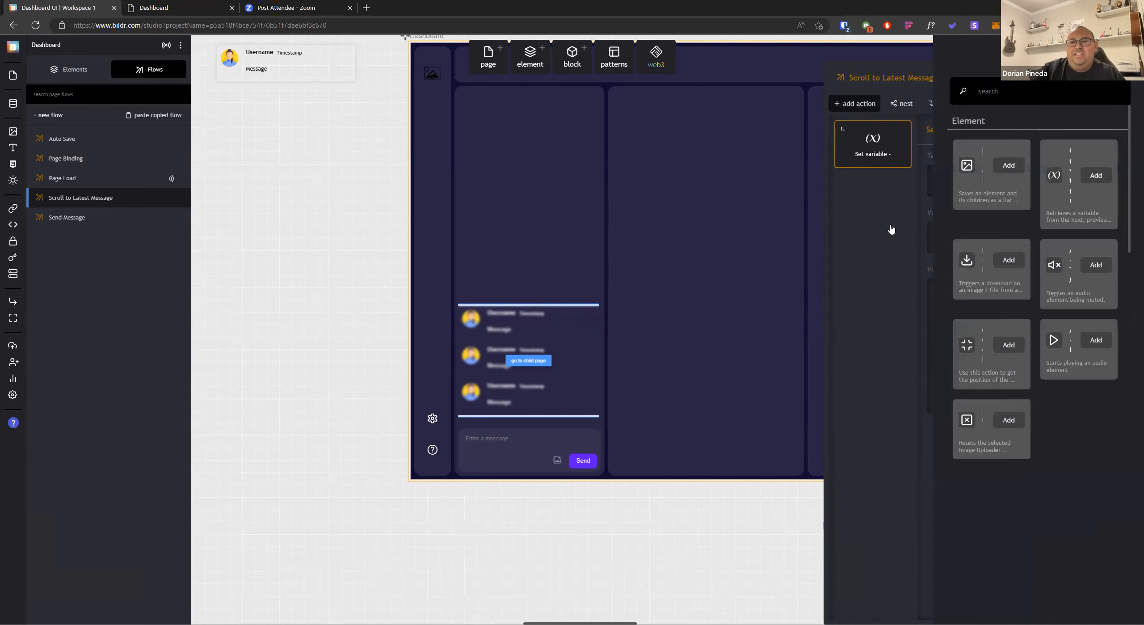
type("run flow")
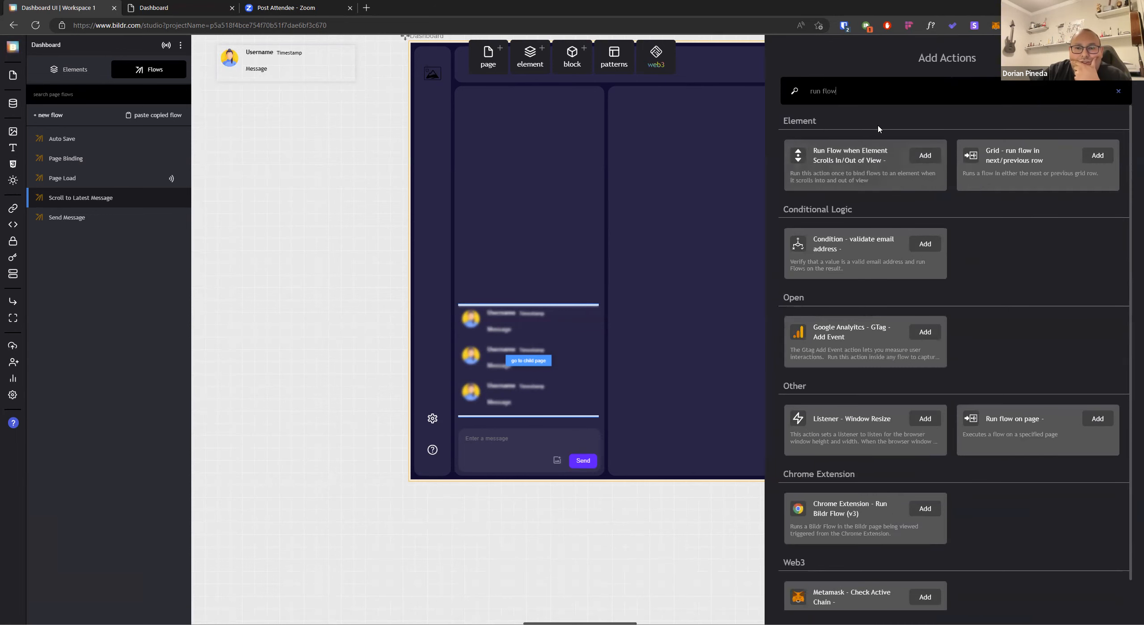
left_click(1036, 436)
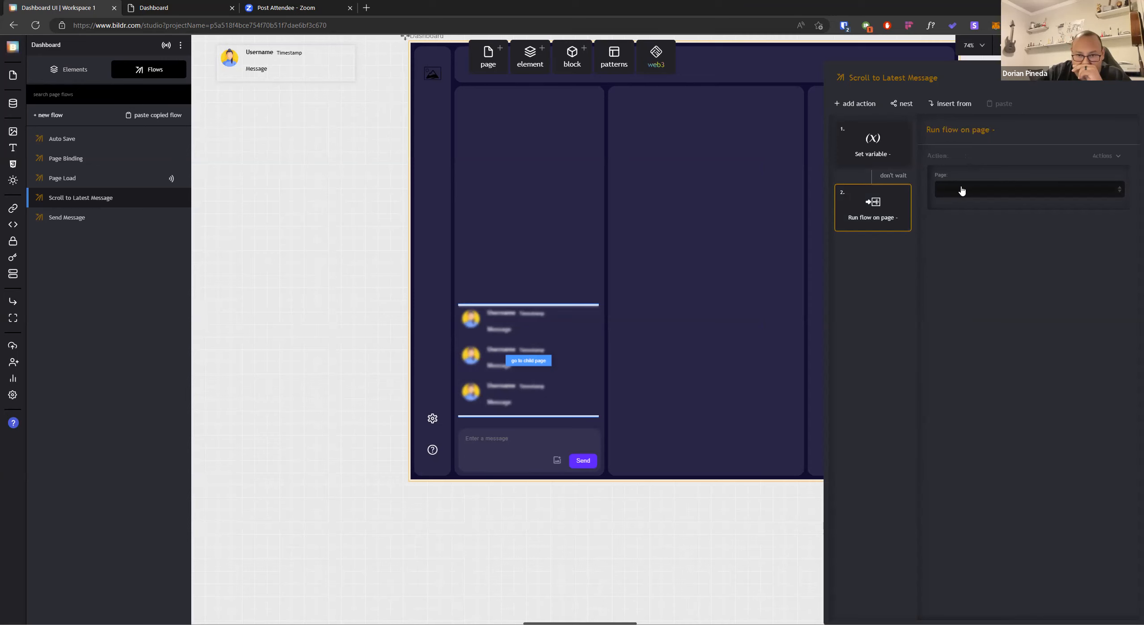
left_click(962, 190)
left_click(885, 178)
Set the Run flow on page action to run Scroll To MEssage on the Message Row page
left_click(970, 190)
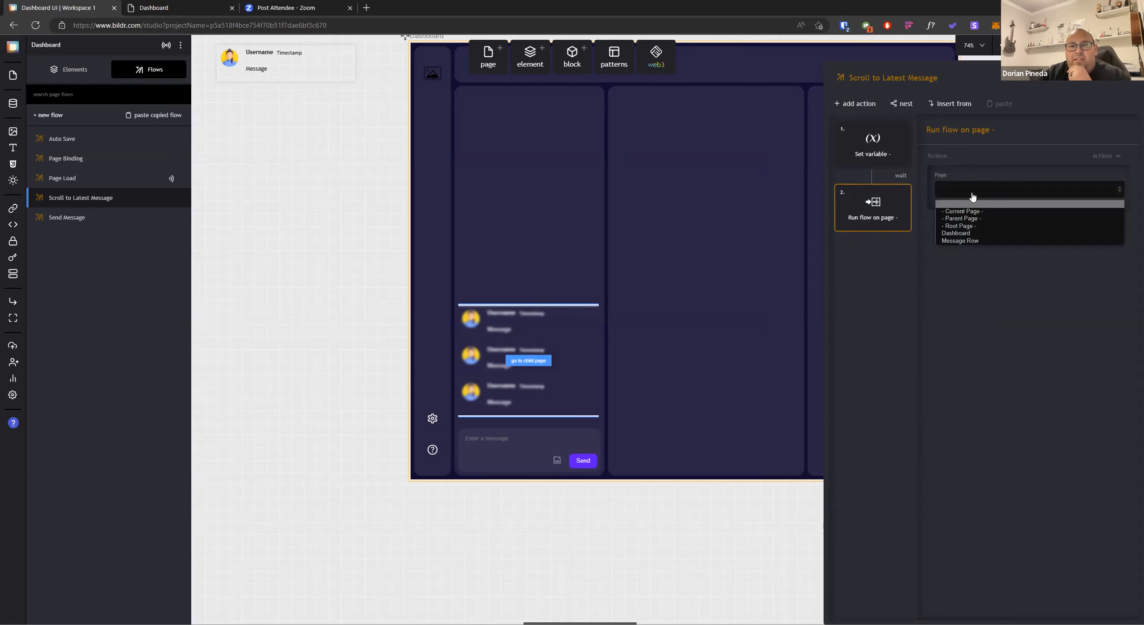
left_click(965, 241)
left_click(962, 224)
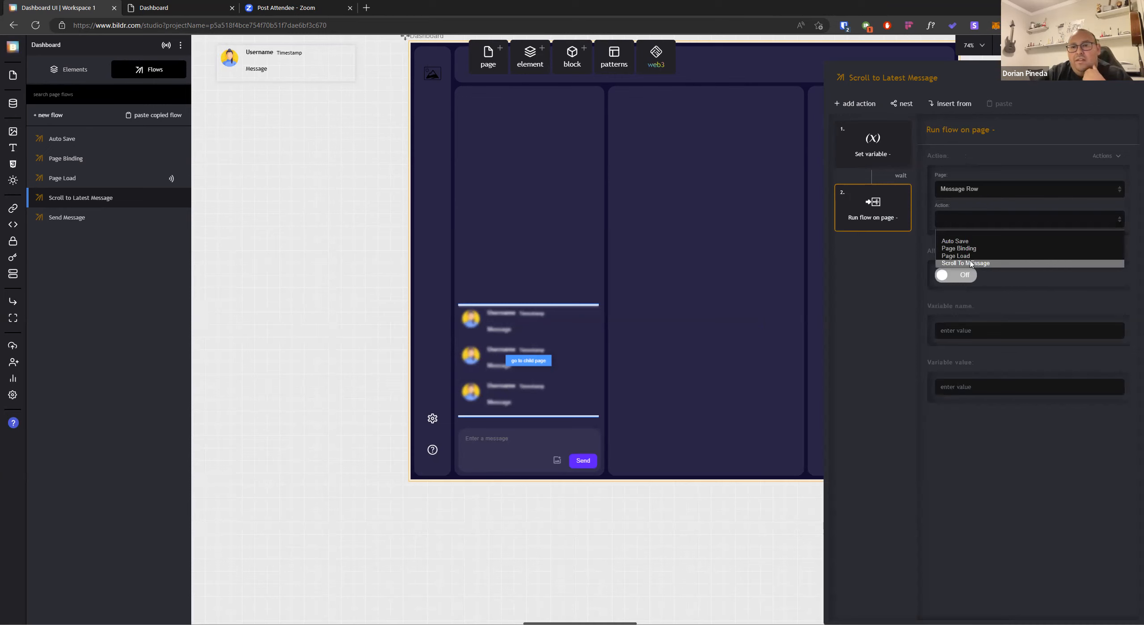
left_click(971, 264)
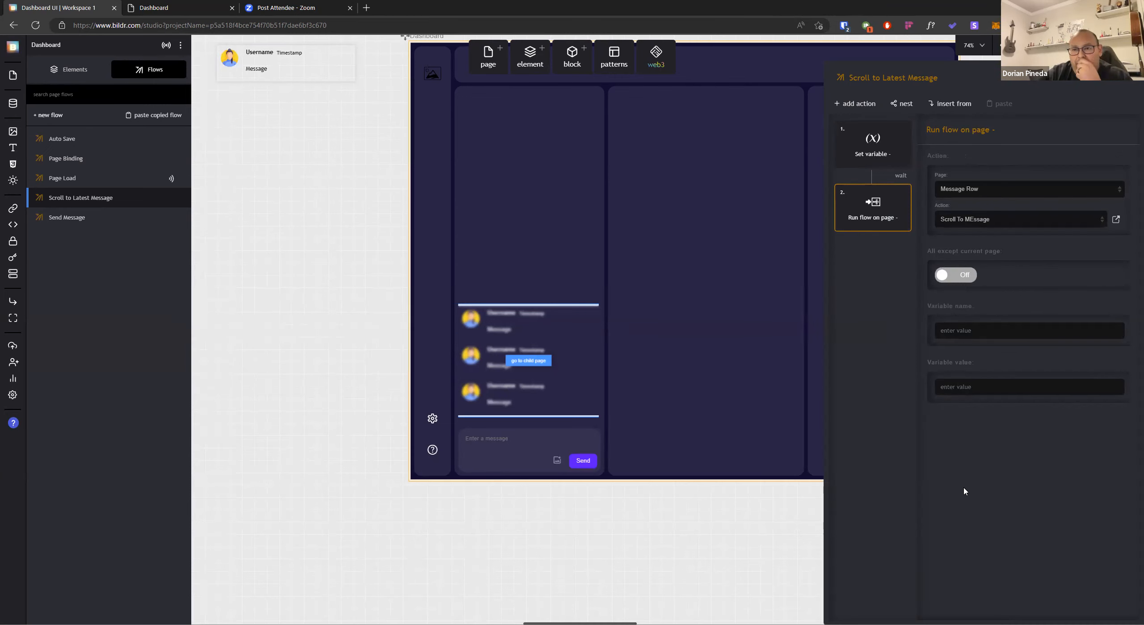
Enter _arrayIndex as the variable name that the Run flow on page action matches
type("array_Index")
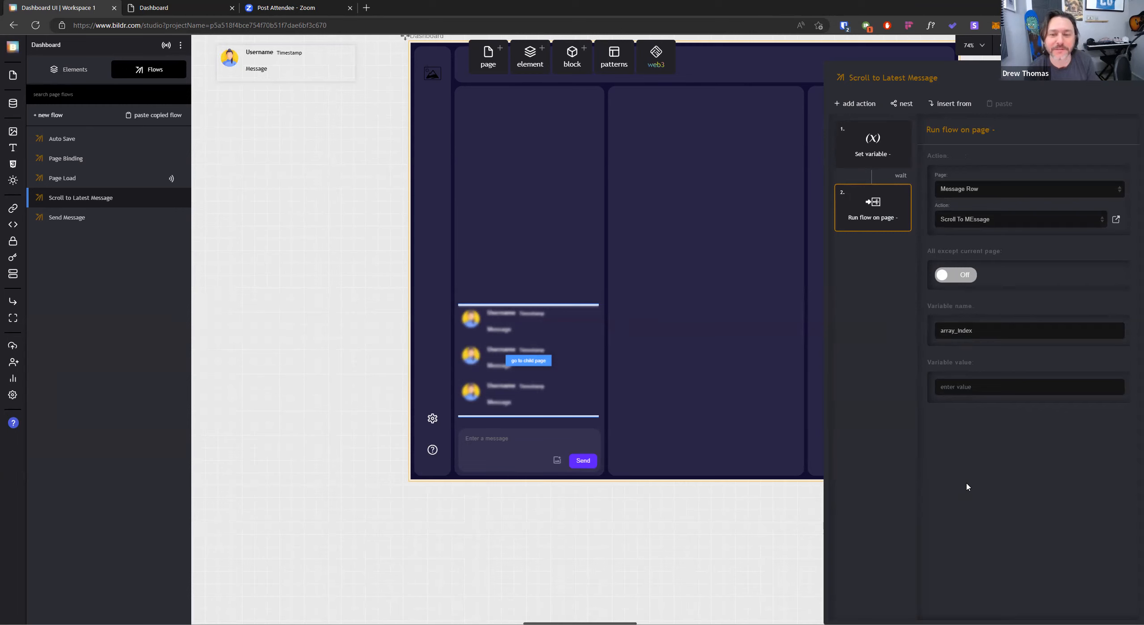
key("ctrl+a")
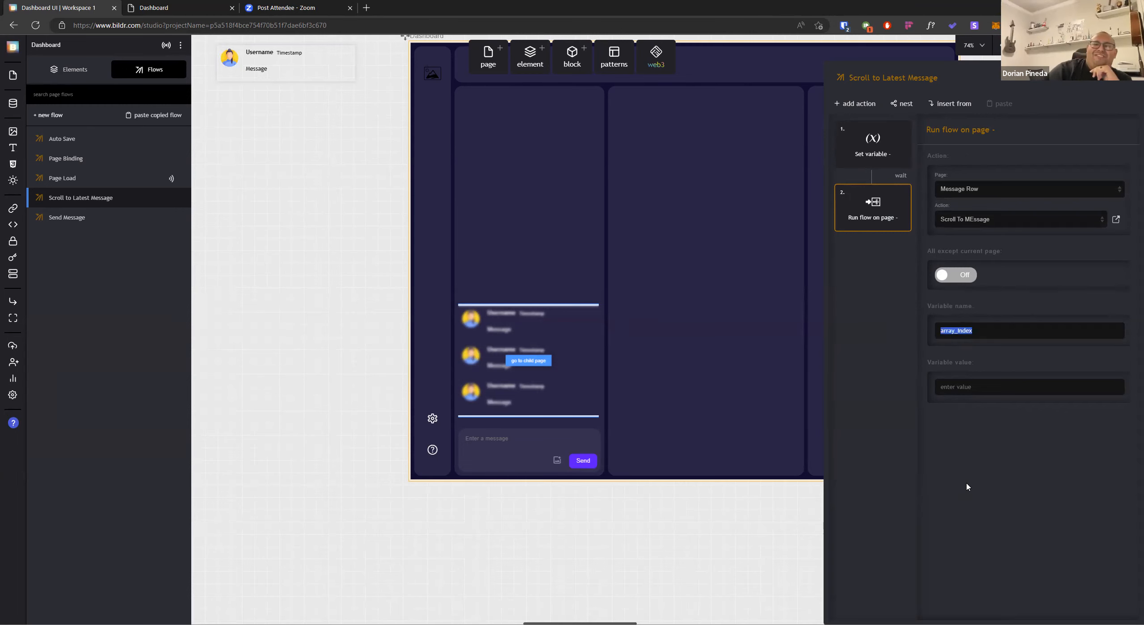
type("_arrayIndex")
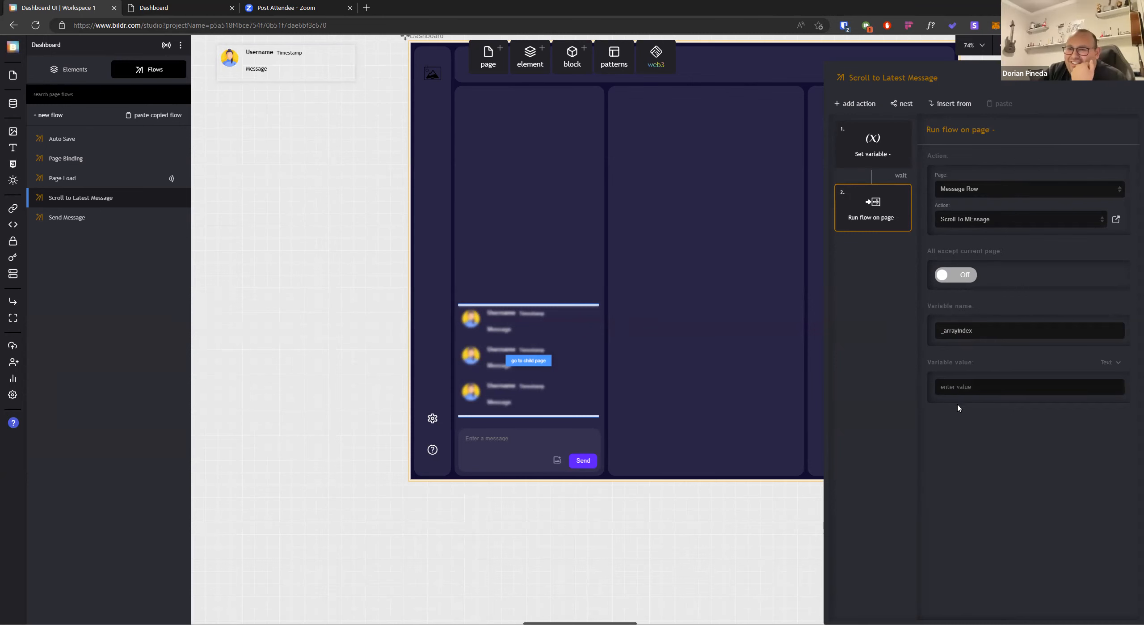
Set the _arrayIndex value in the Run flow on page action to the Math expression [indexToScroll] - 1
left_click(1115, 364)
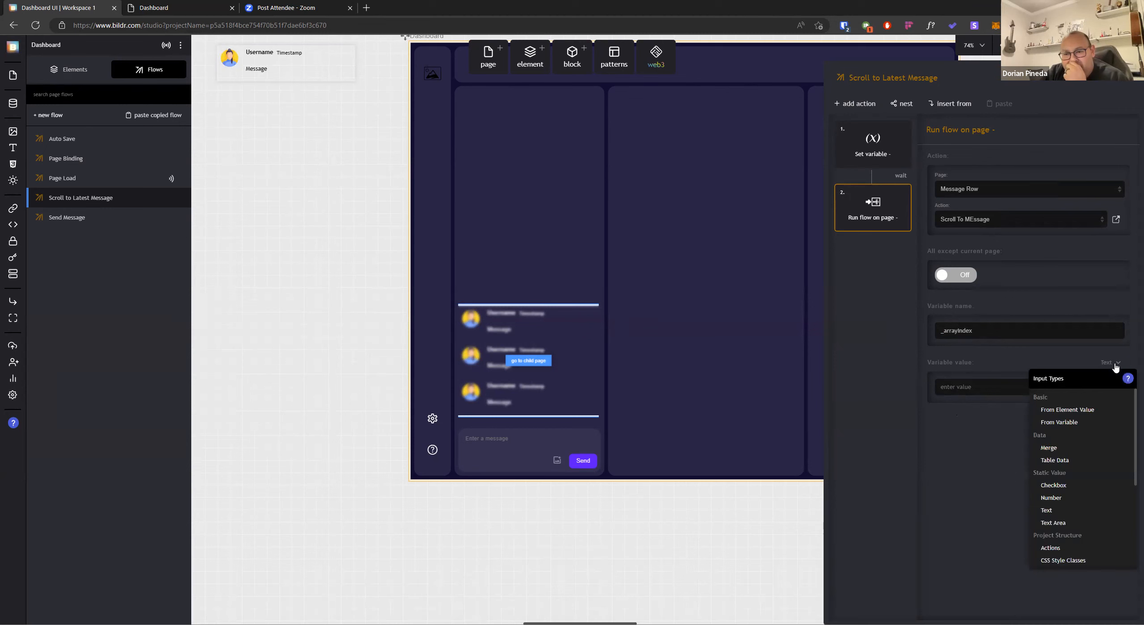
scroll(1064, 523, "down", 3)
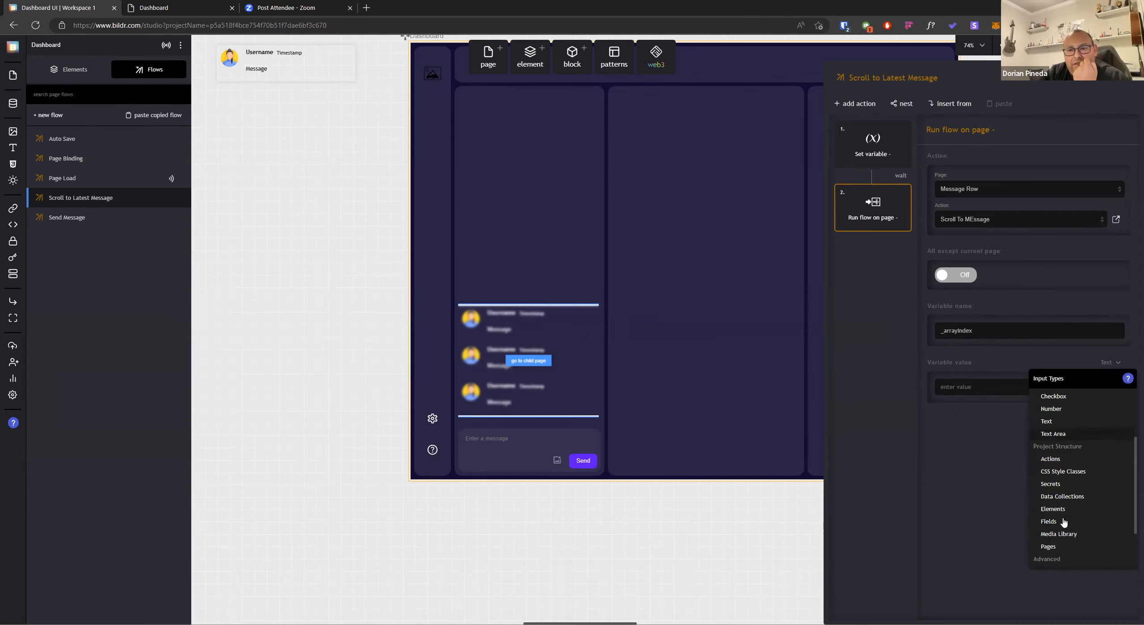
left_click(1060, 524)
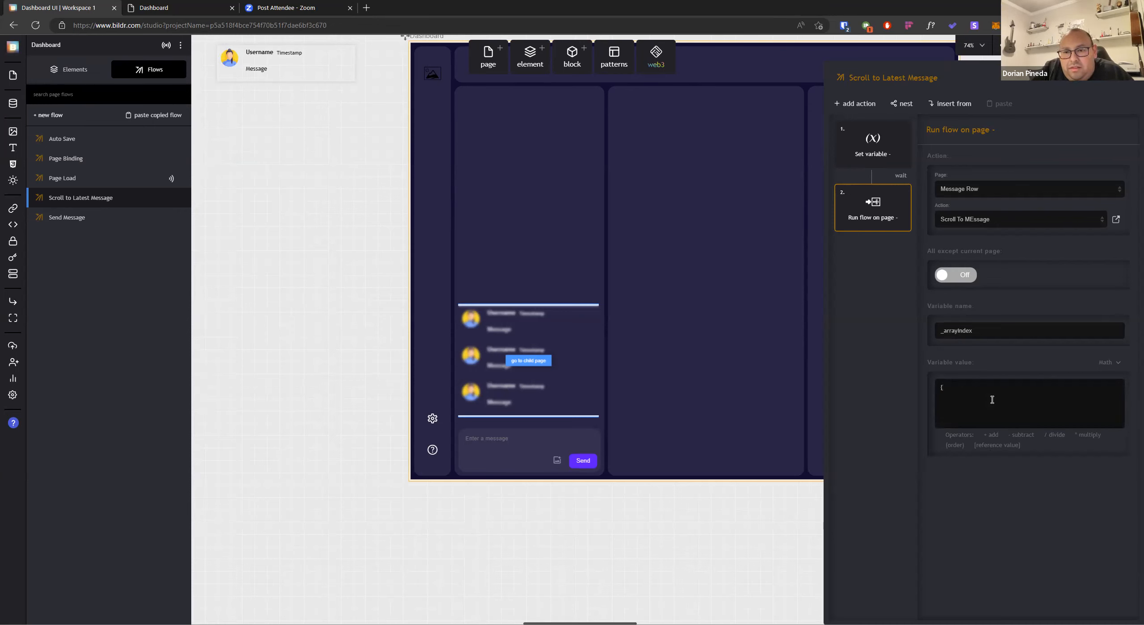
type("[")
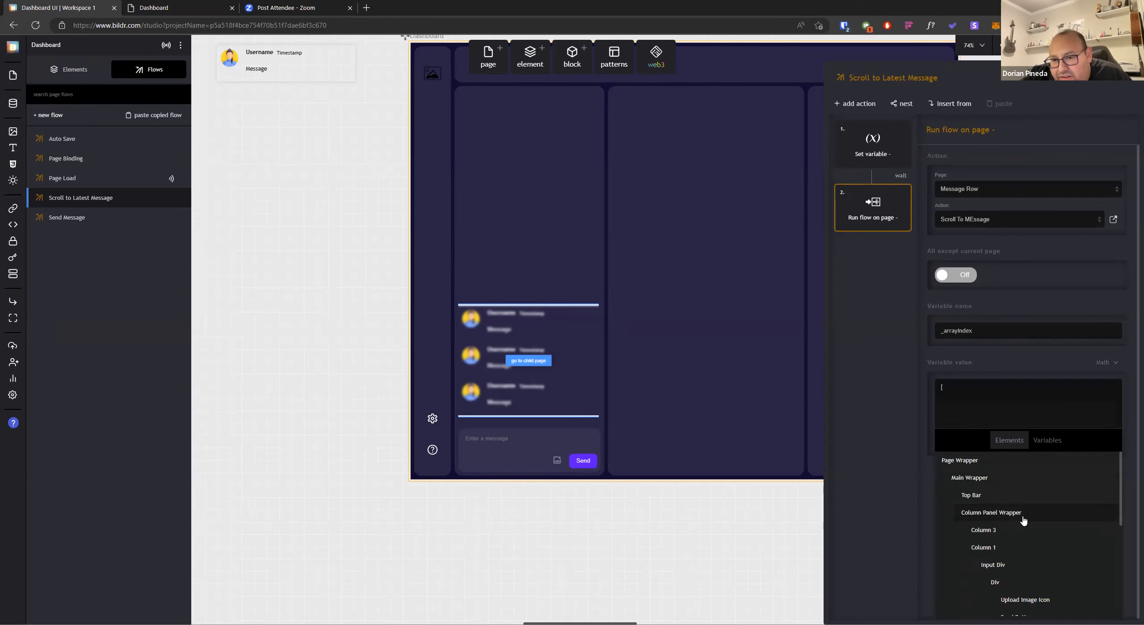
left_click(1041, 439)
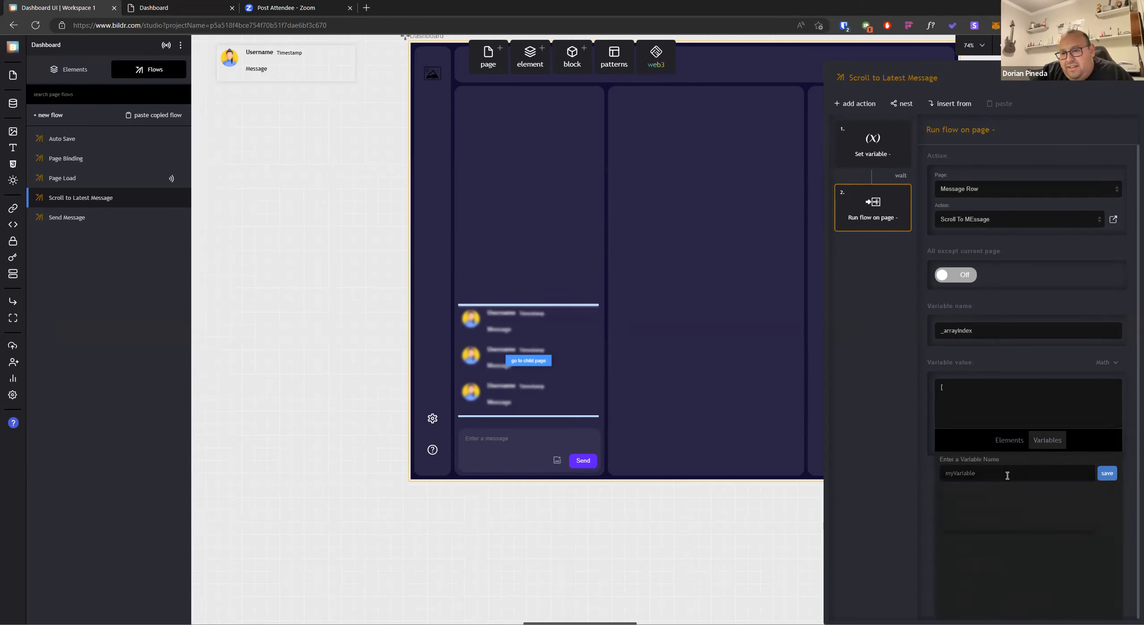
key("ctrl+v")
left_click(1107, 473)
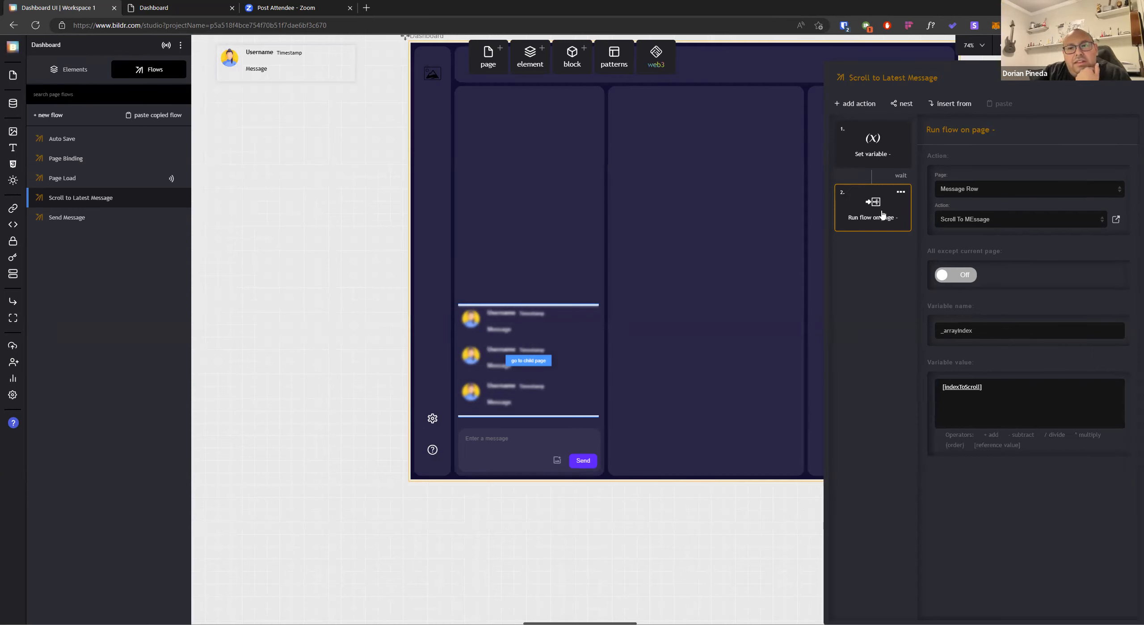
left_click(966, 385)
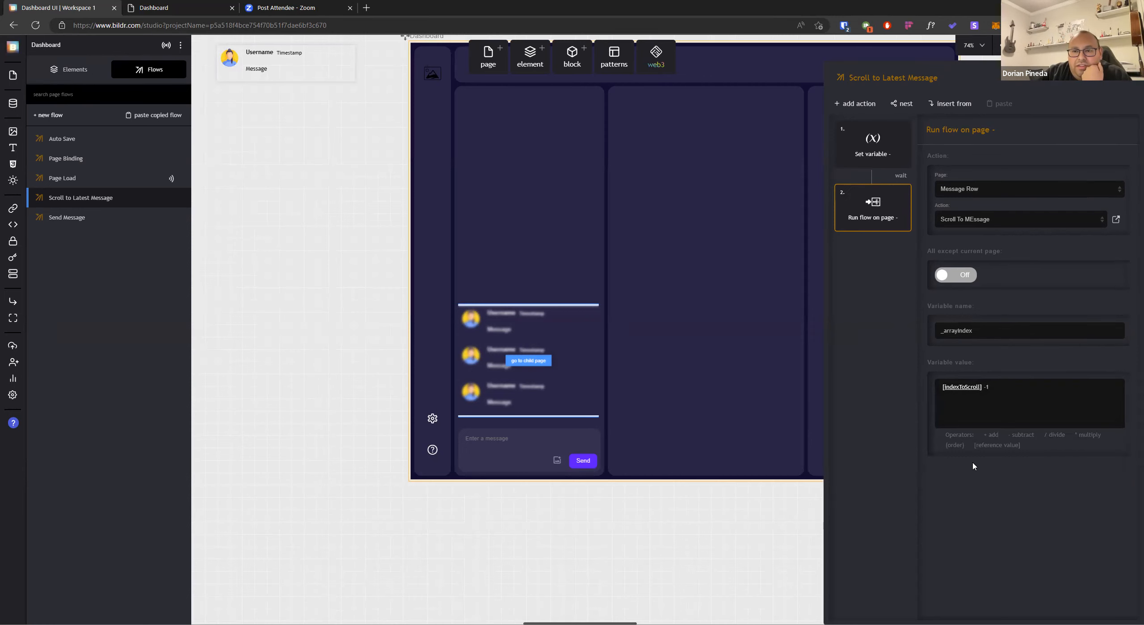
left_click(292, 304)
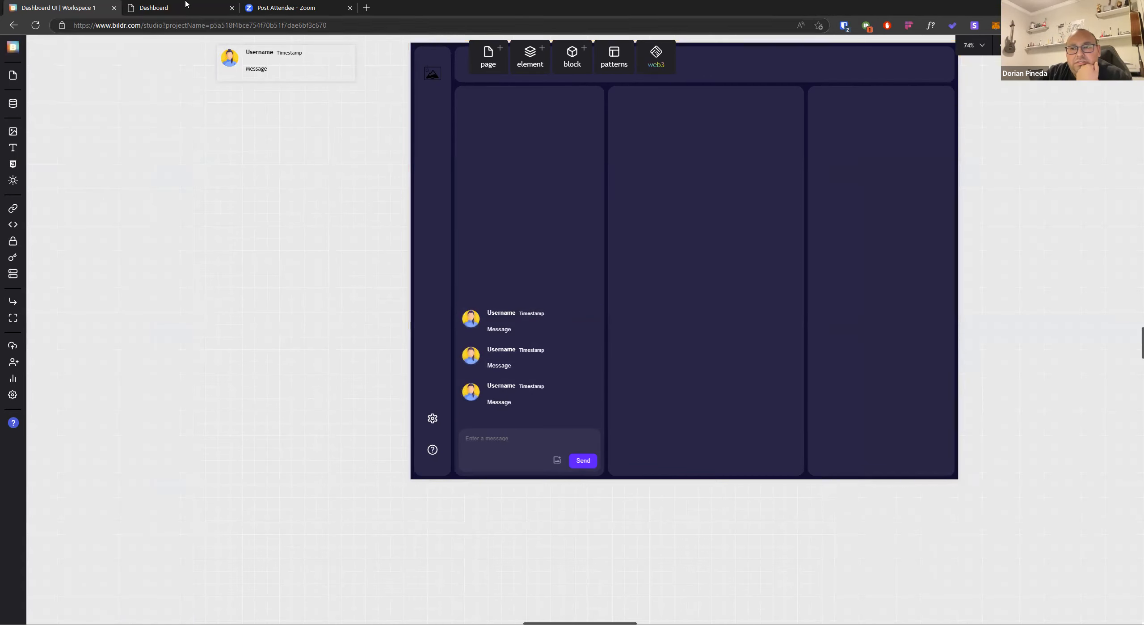
Switch to the live Dashboard preview and look through its message list
left_click(186, 5)
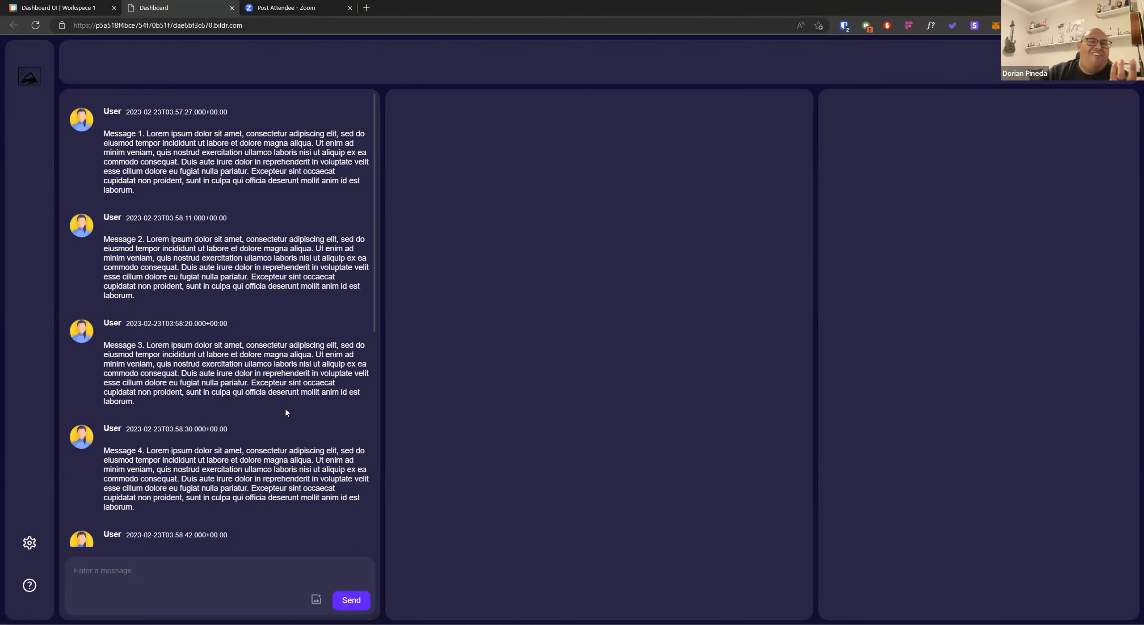
scroll(306, 435, "down", 2)
scroll(84, 178, "up", 2)
Back in the Bildr studio, nest the Scroll to Latest Message flow in the Dashboard's Page Binding flow after Run Bindings
left_click(52, 4)
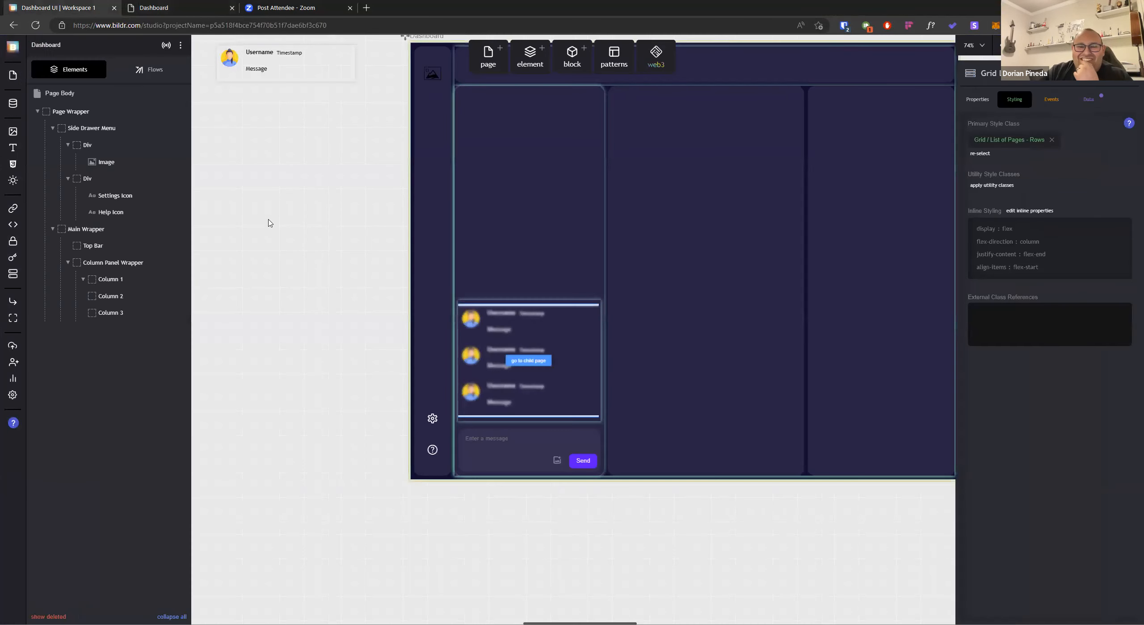
left_click(152, 72)
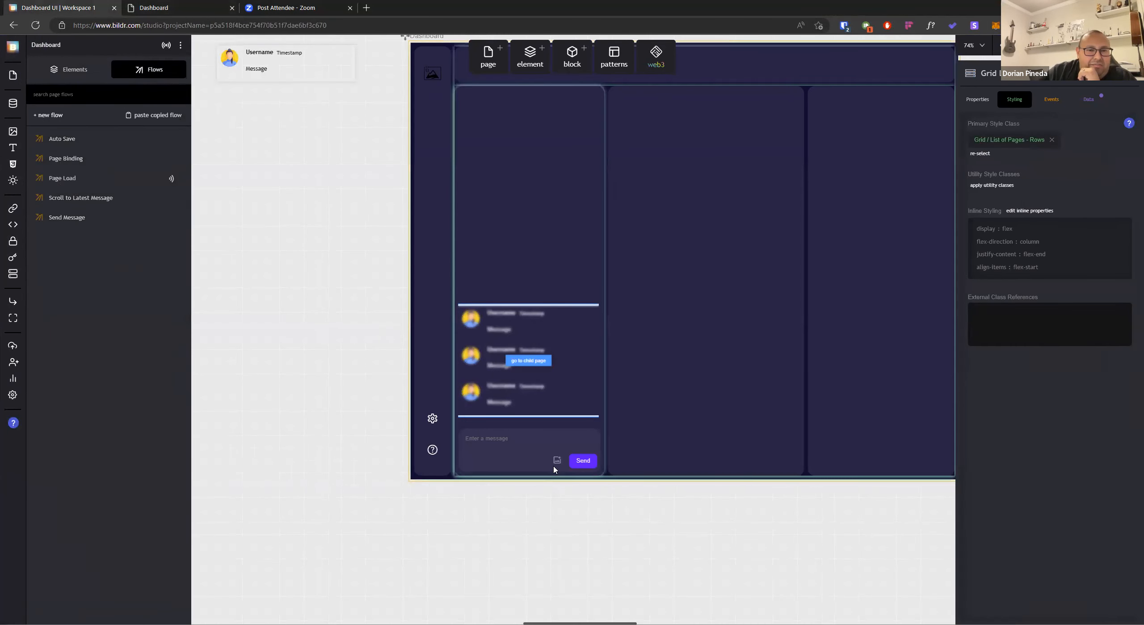
left_click(578, 467)
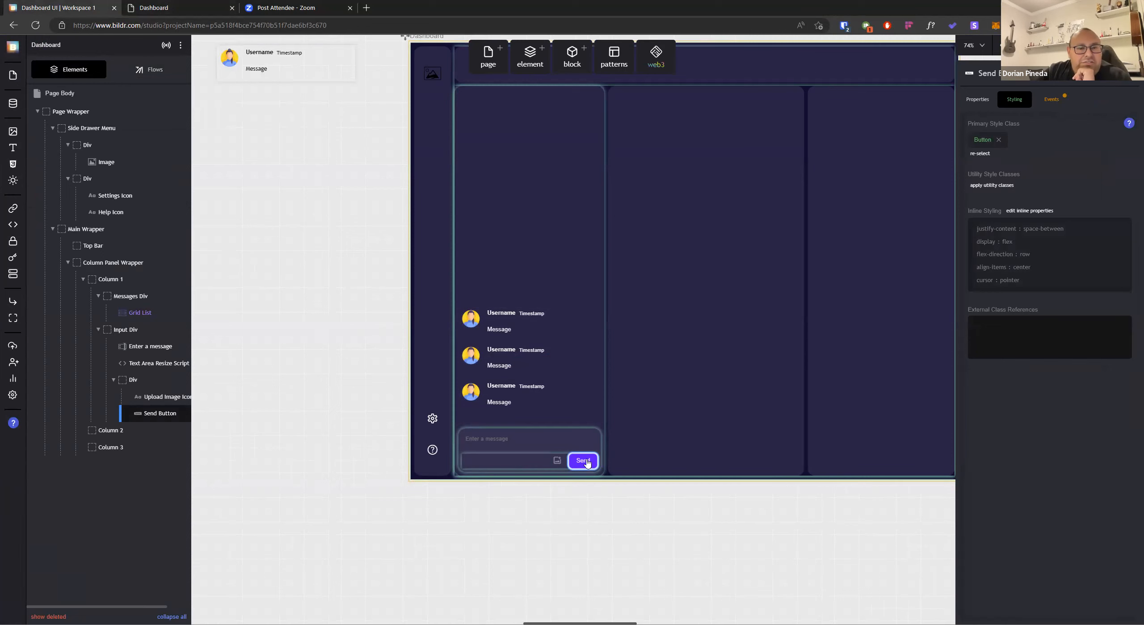
left_click(142, 71)
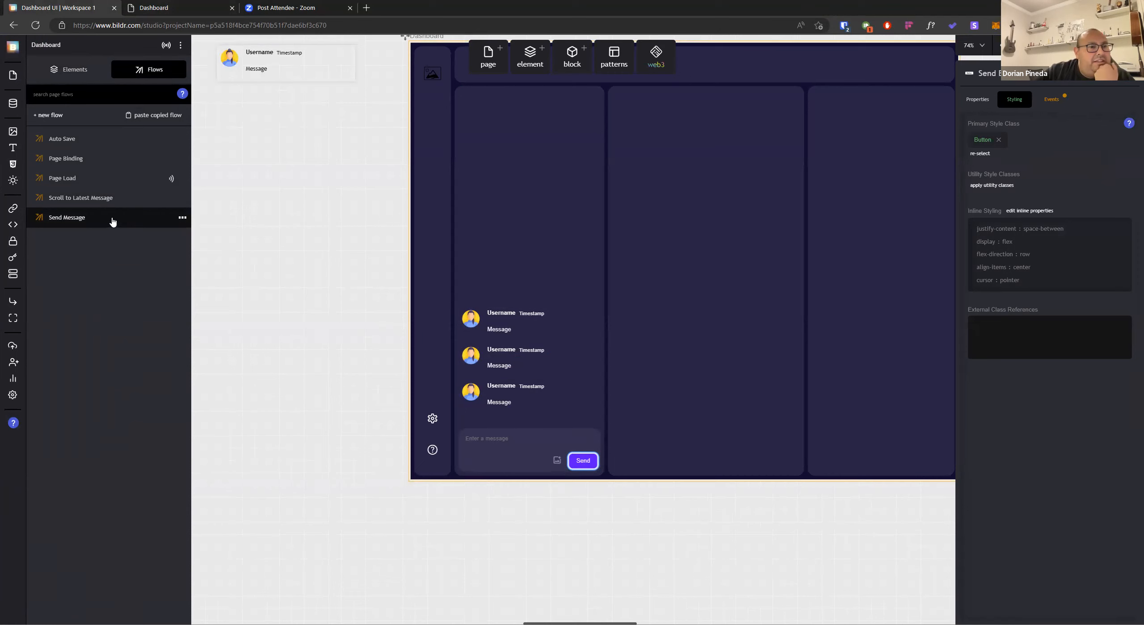
left_click(127, 168)
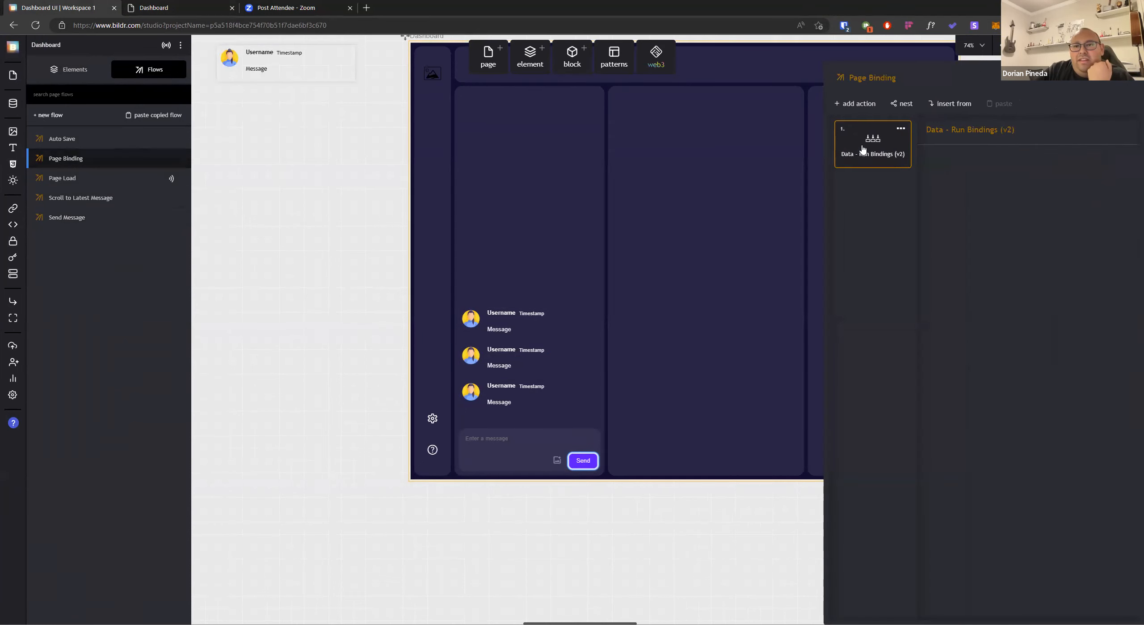
left_click(901, 103)
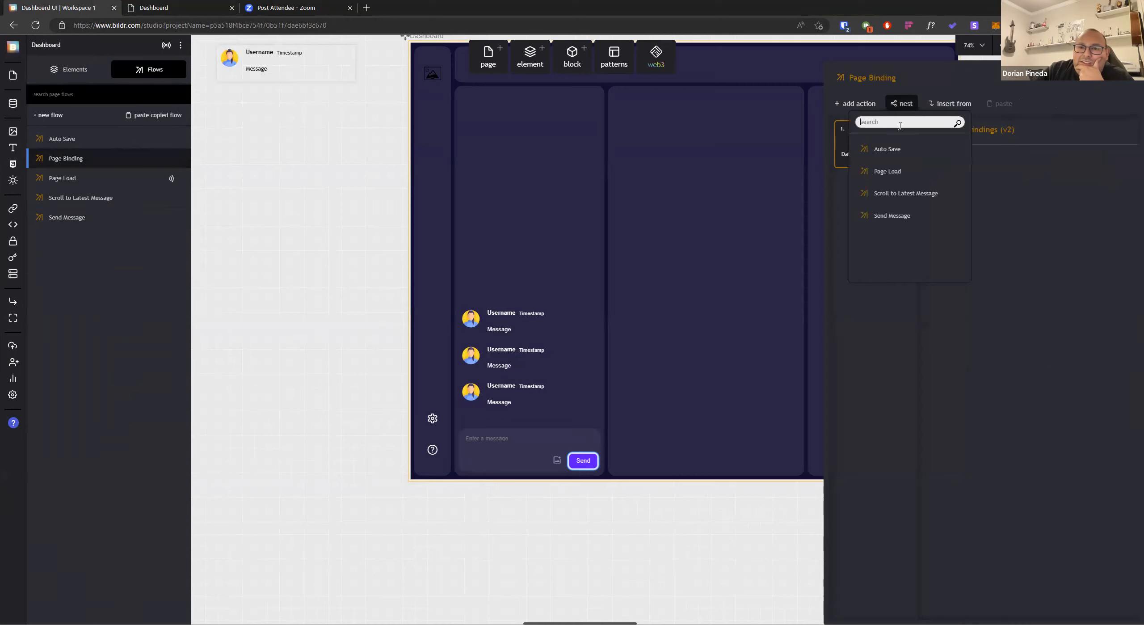
left_click(907, 201)
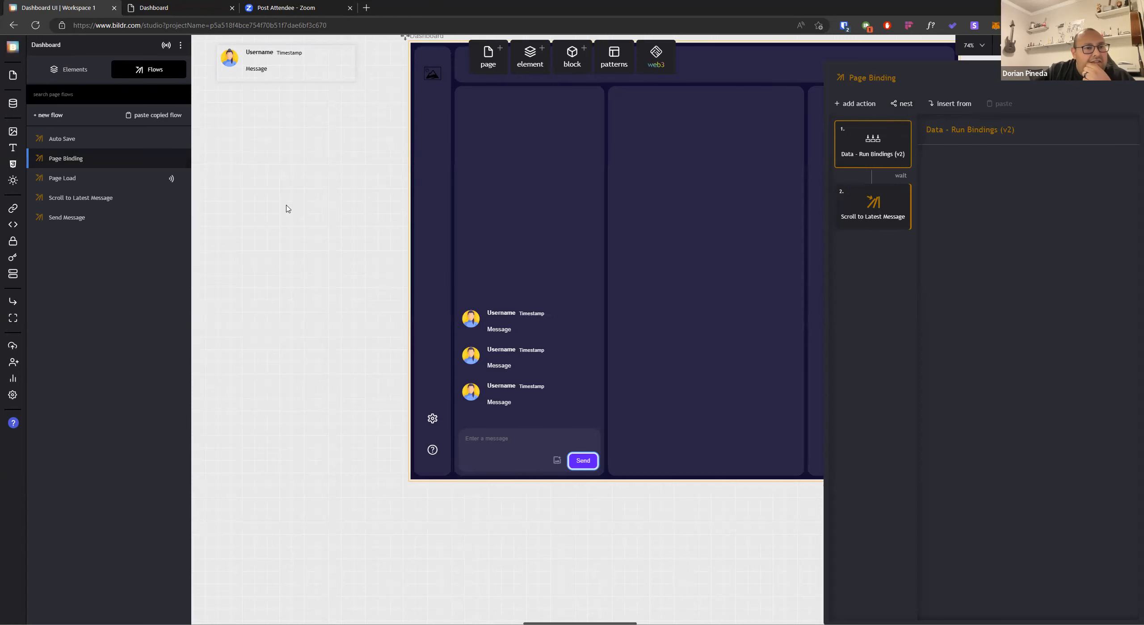
Nest the Scroll to Latest Message flow at the end of the Send Message flow and check its actions
left_click(73, 218)
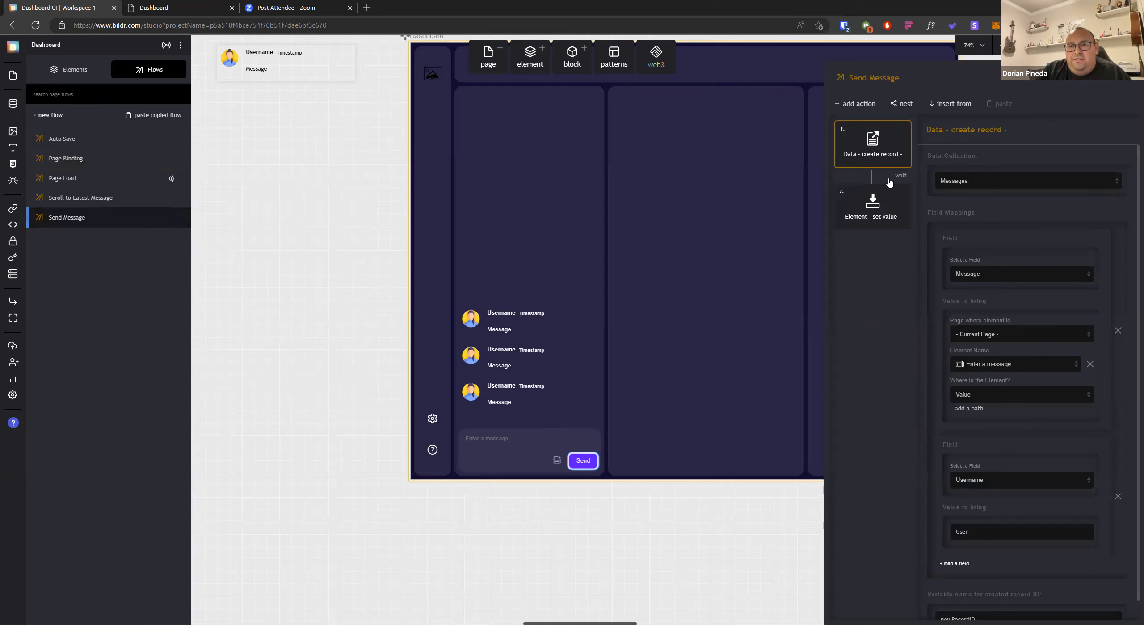
left_click(901, 111)
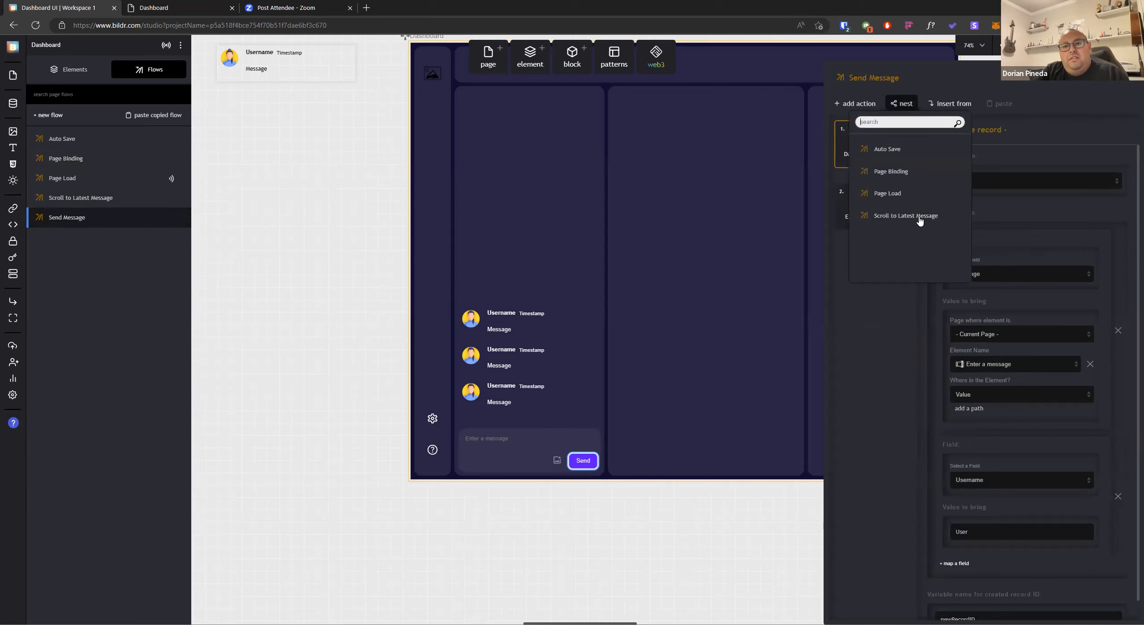
left_click(918, 222)
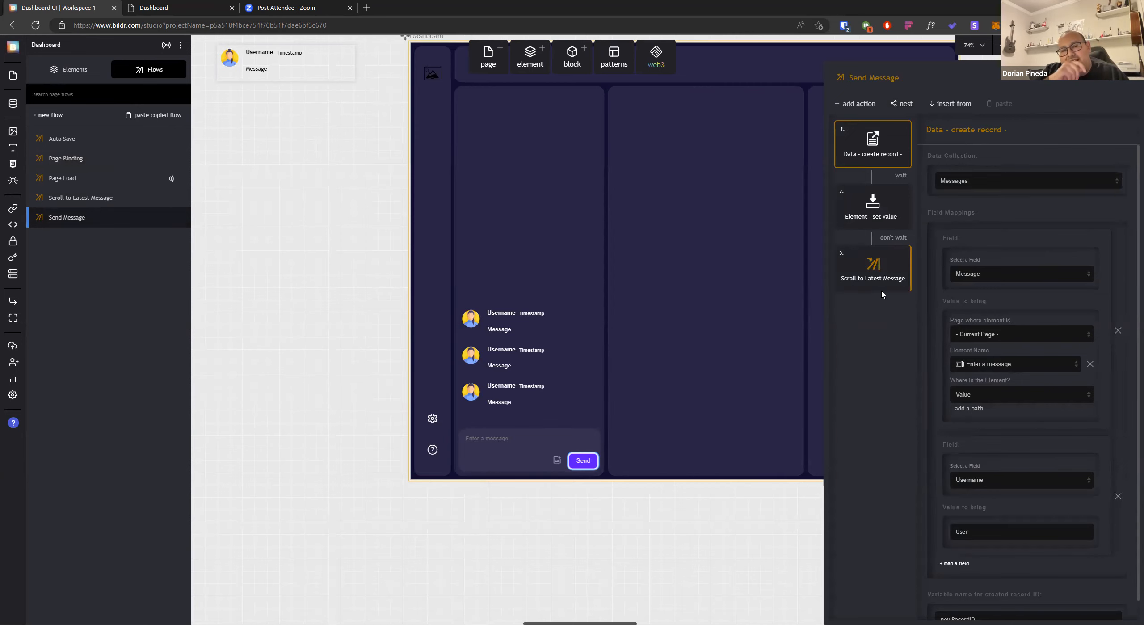
left_click(887, 216)
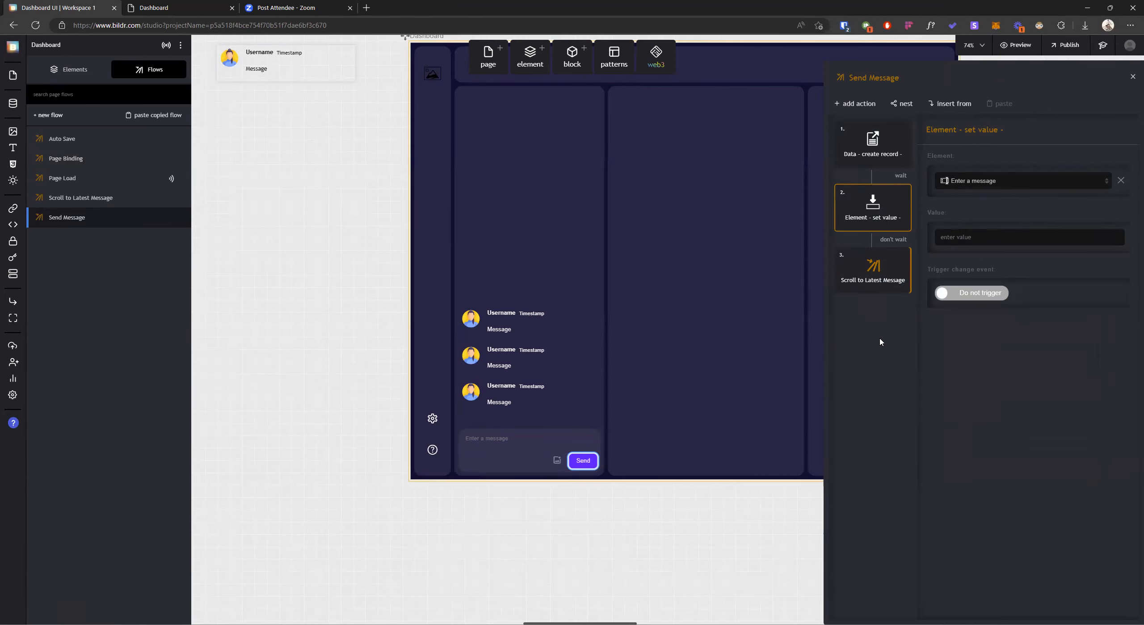
double_click(869, 288)
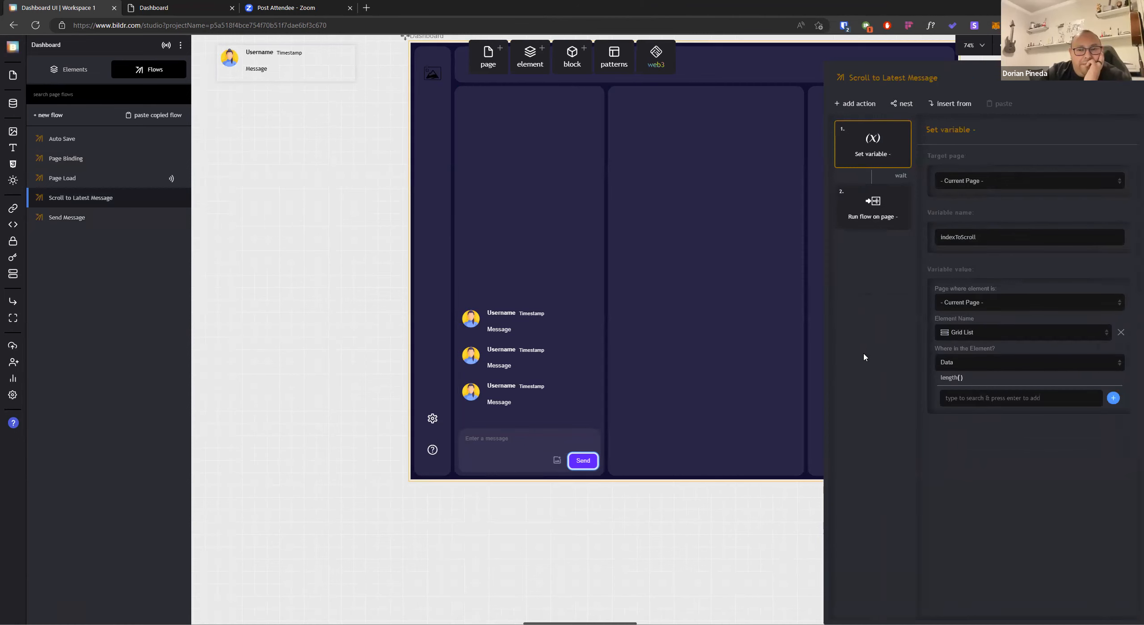
Reload the live Dashboard preview and send the message "Test" from a scrolled-up position in the message list
left_click(154, 8)
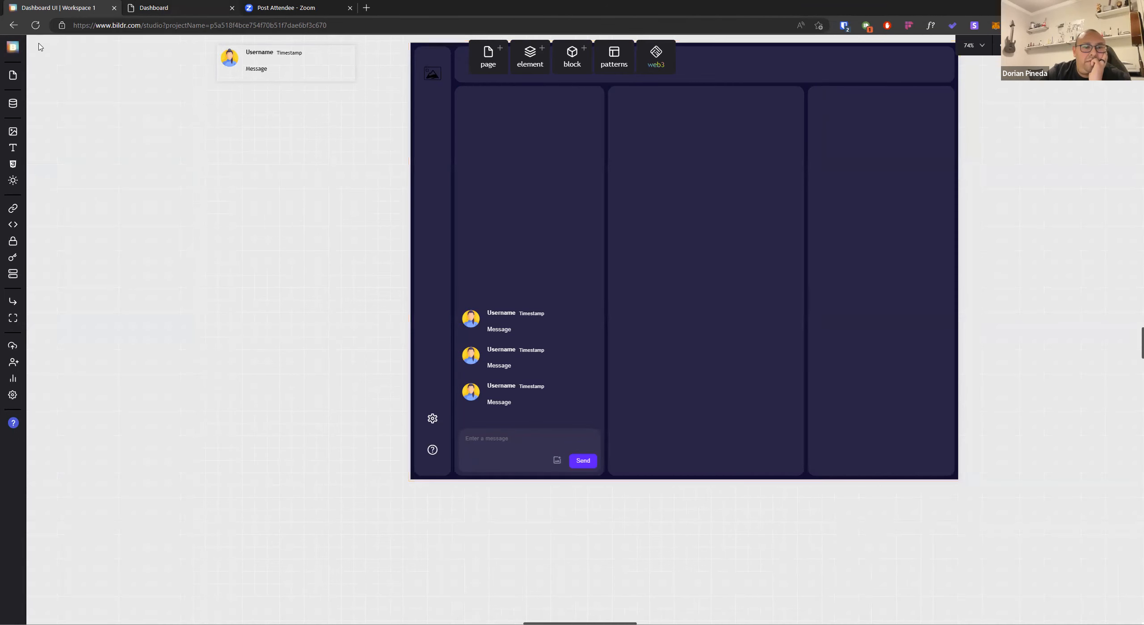
left_click(35, 25)
left_click(35, 26)
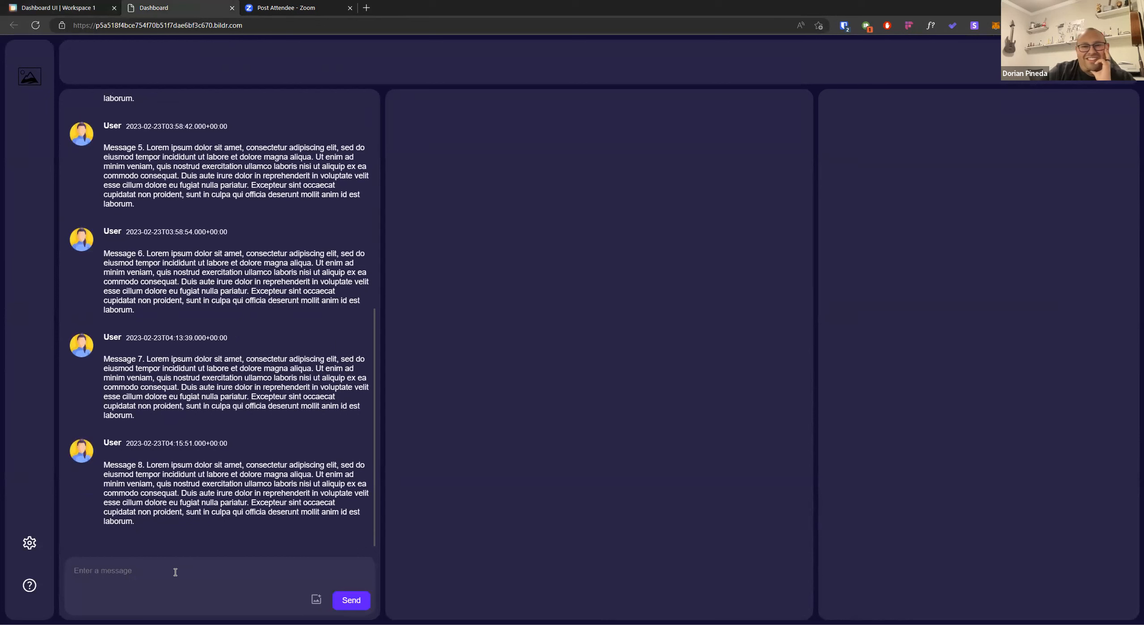
type("Test")
scroll(314, 440, "up", 10)
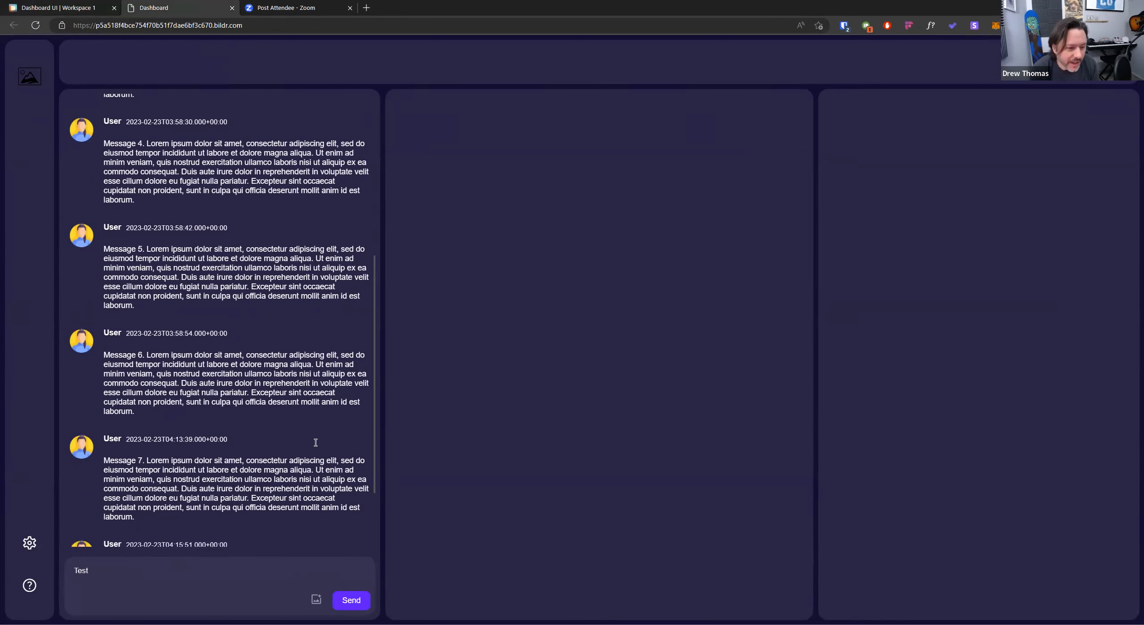
left_click(351, 607)
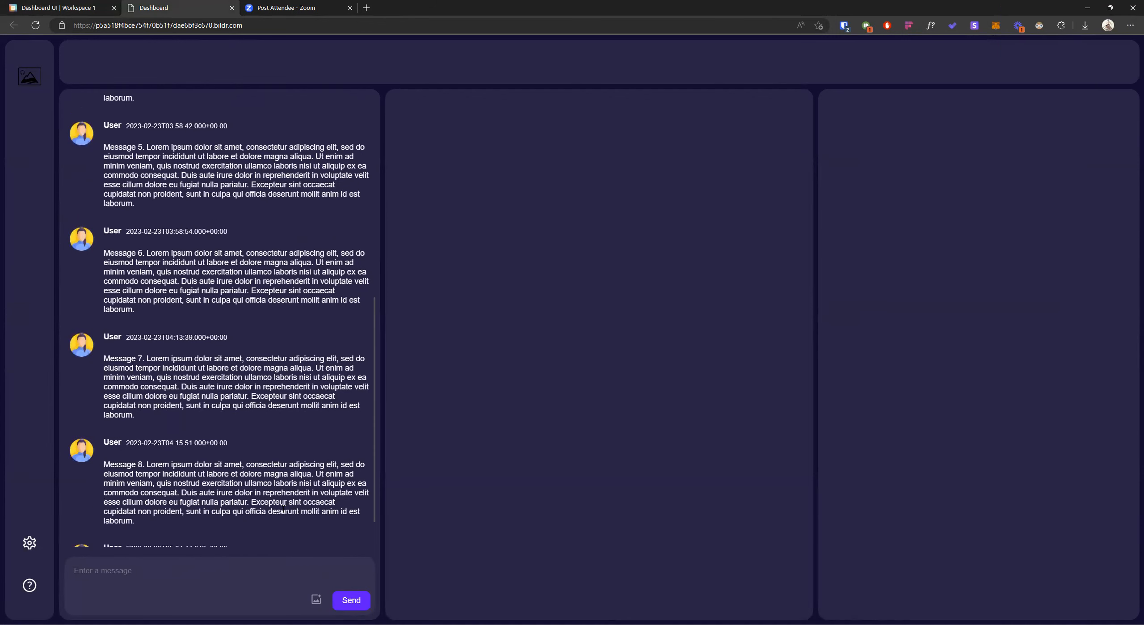
Check the message list from the newest to the oldest message and return to the Bildr studio
scroll(284, 508, "down", 1)
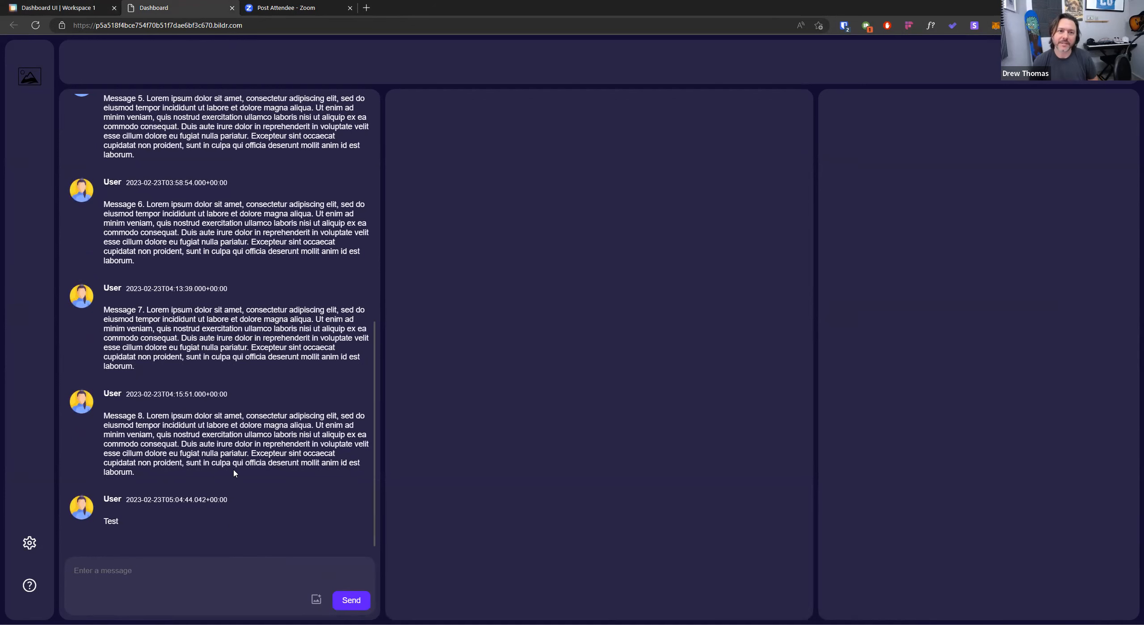
scroll(234, 470, "up", 10)
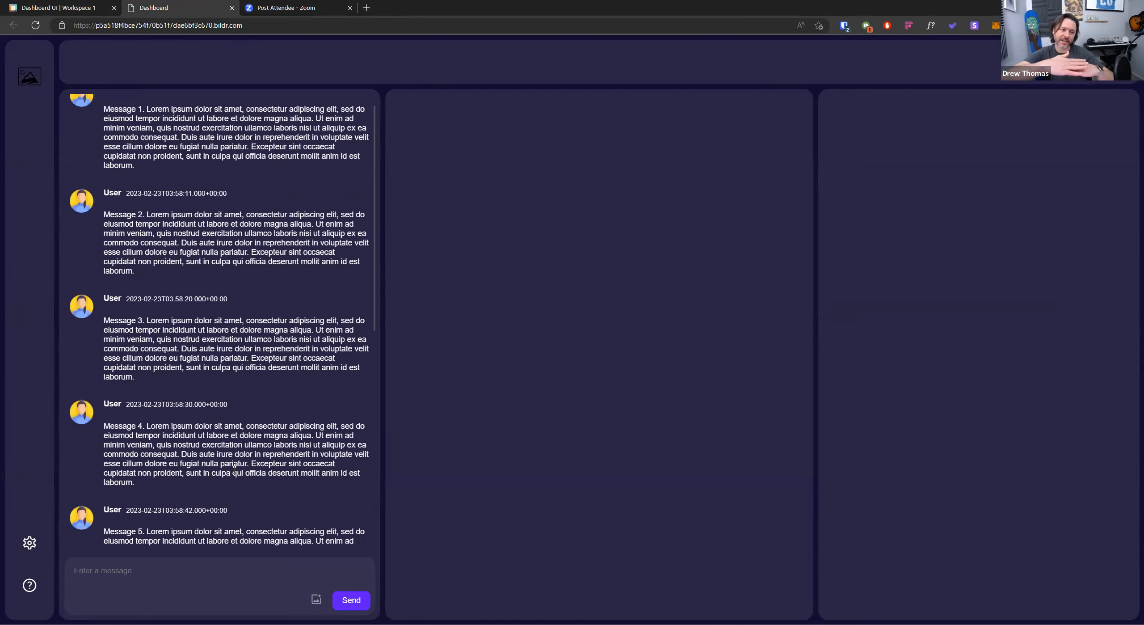
scroll(234, 469, "up", 1)
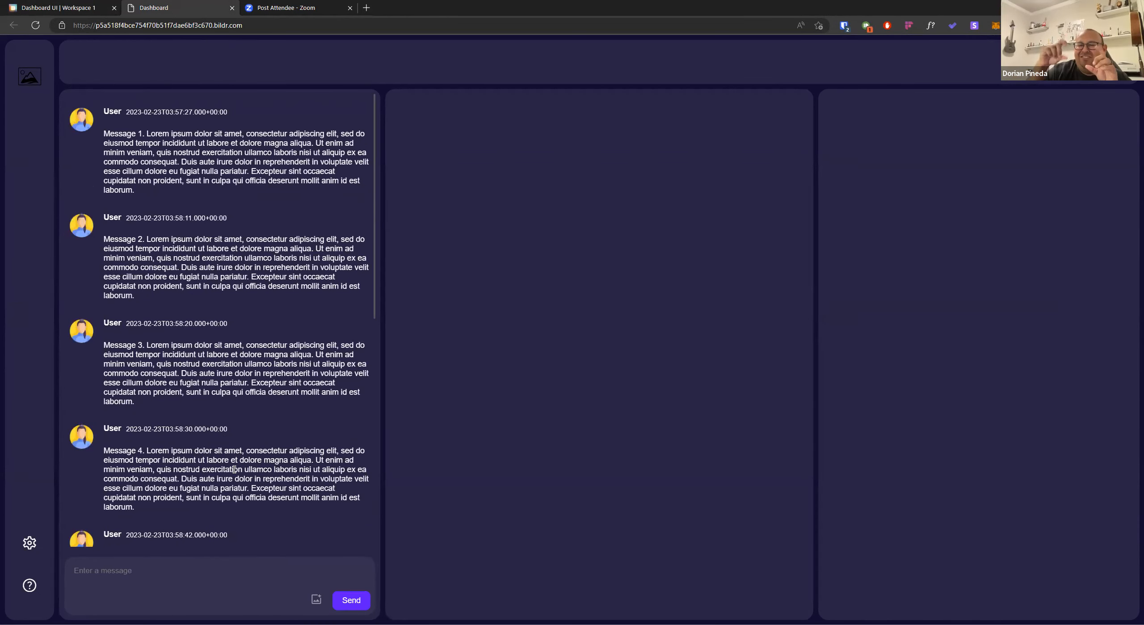
scroll(234, 469, "down", 10)
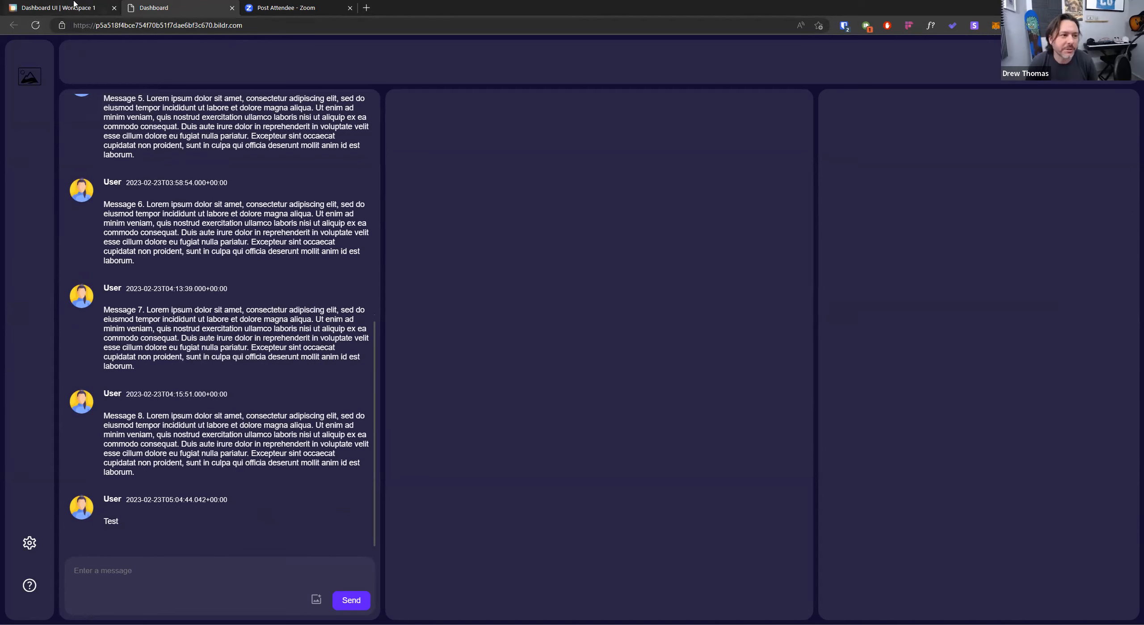
mouse_move(74, 4)
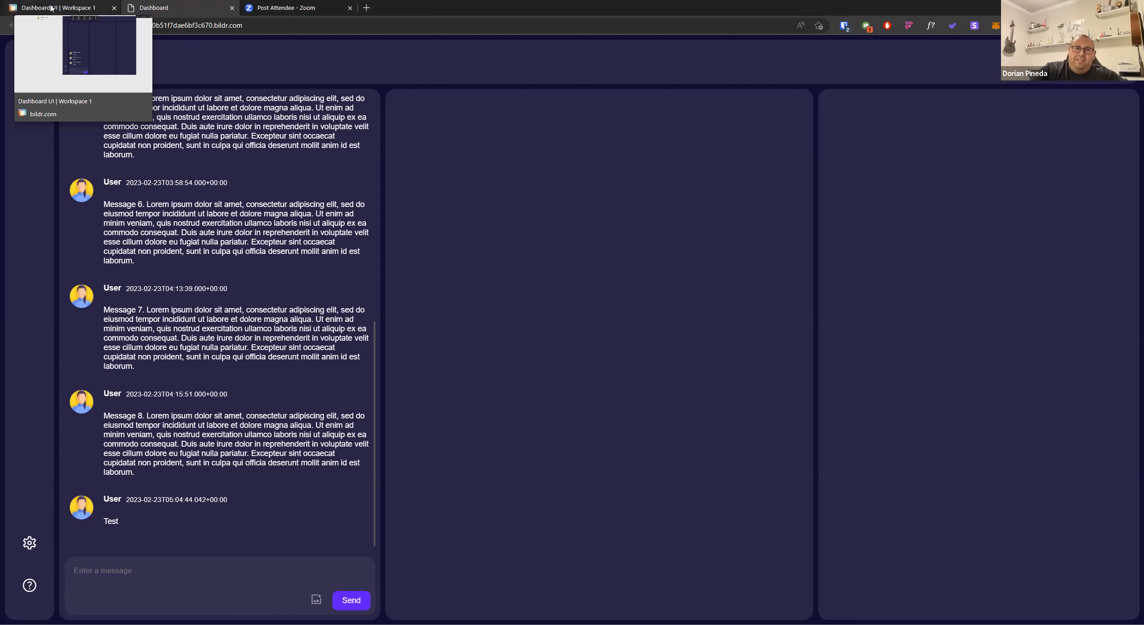
left_click(51, 8)
left_click(556, 394)
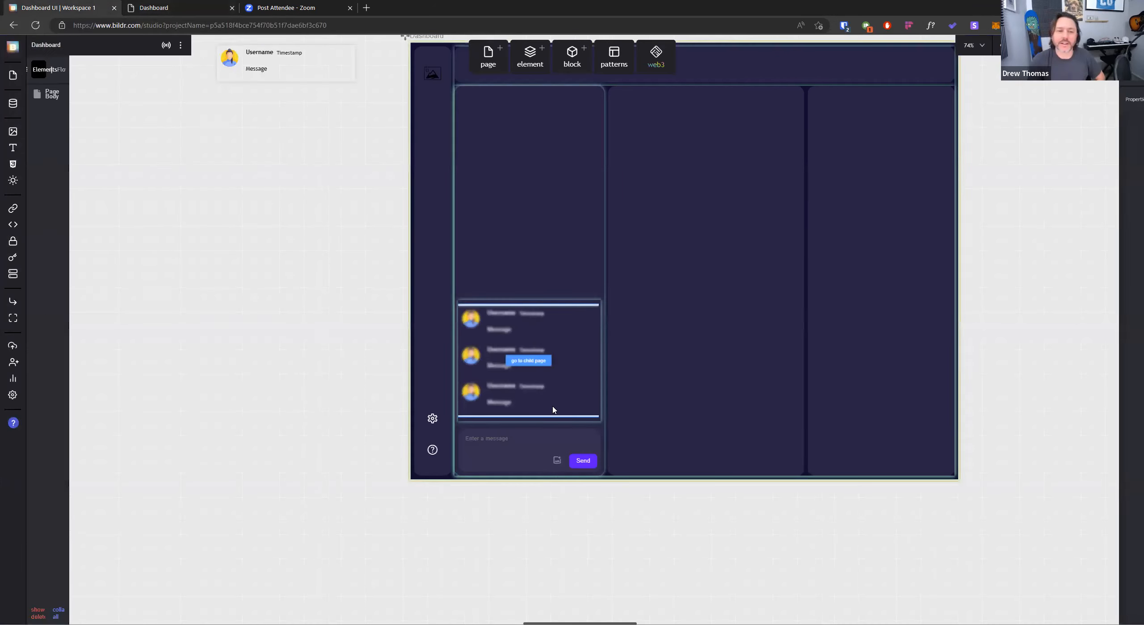
left_click(530, 58)
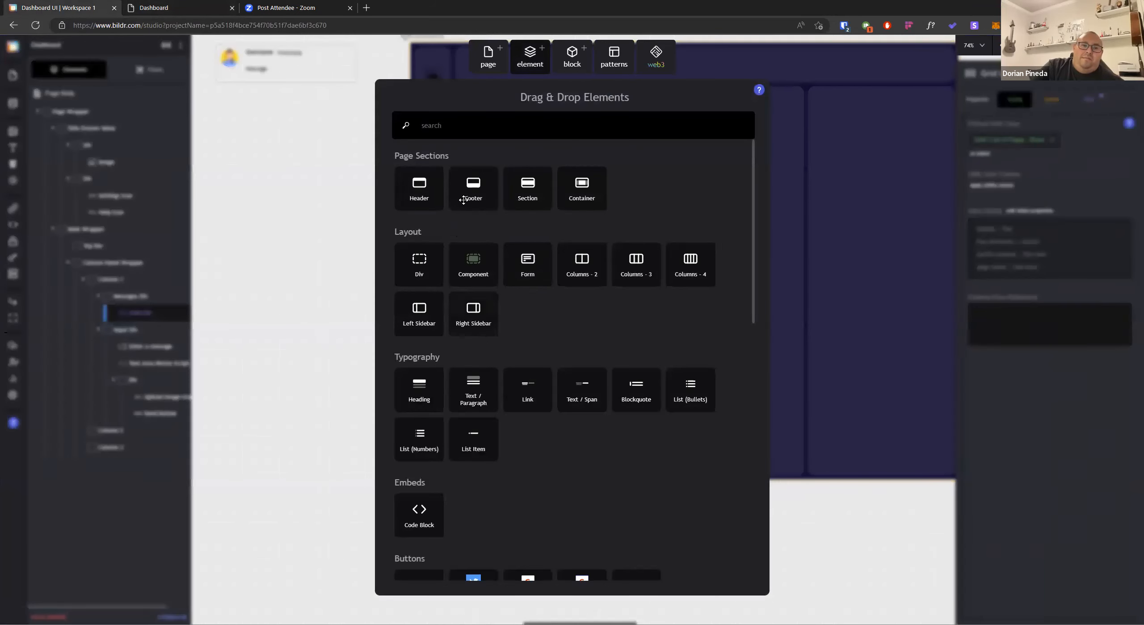
left_click(313, 242)
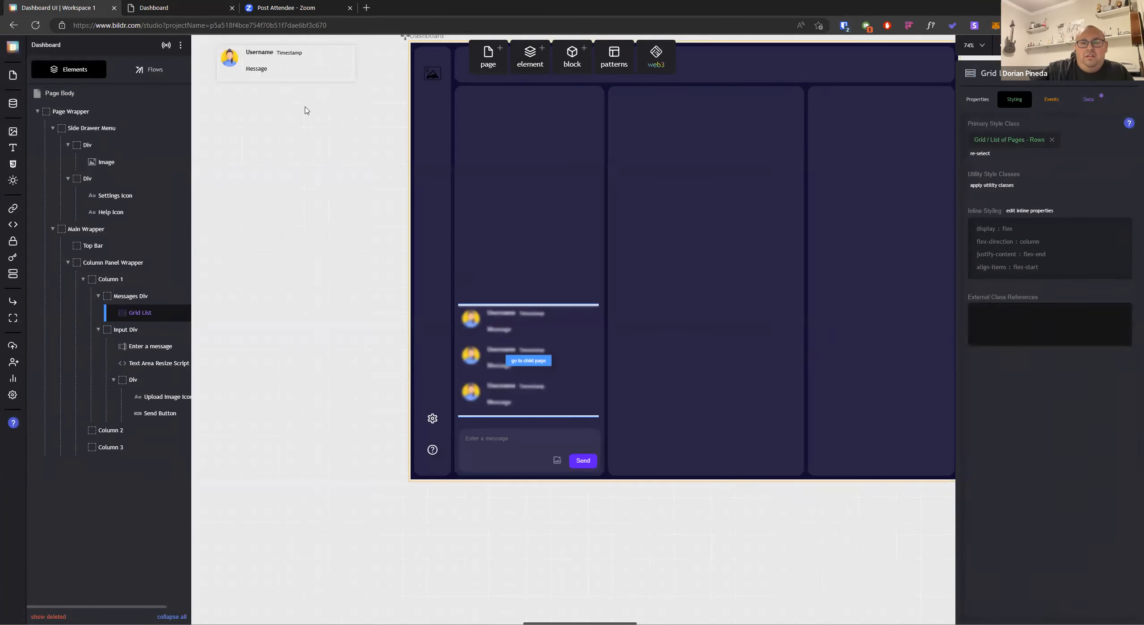
Select the wrapper of the Message Row page and bring up that page's flows
left_click(325, 70)
left_click_drag(406, 370, 478, 525)
left_click(433, 253)
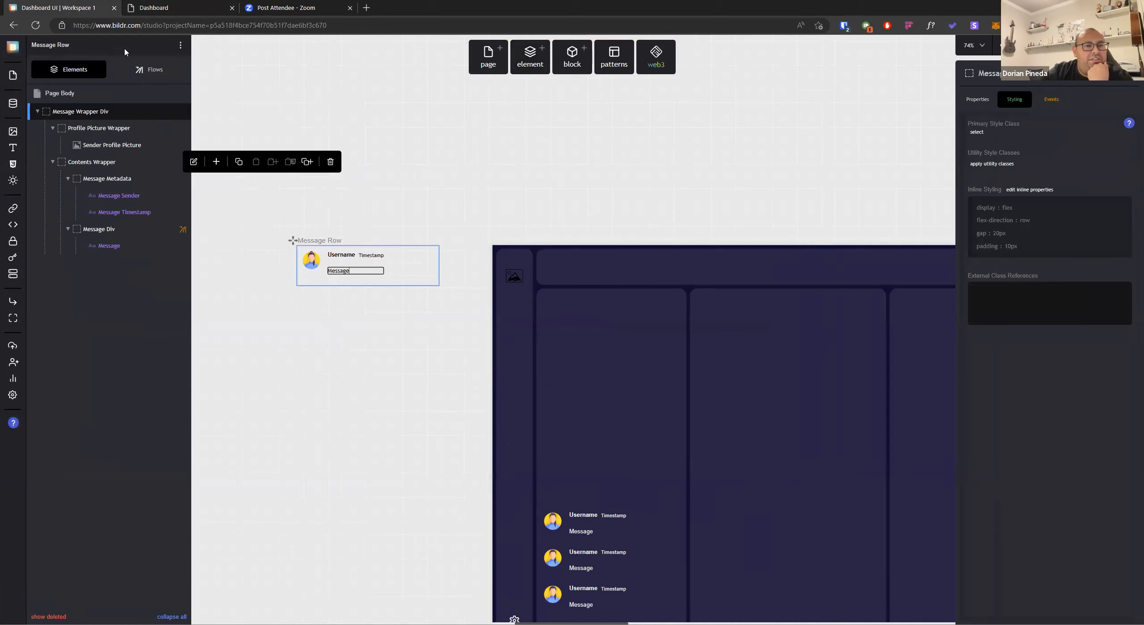
left_click(146, 75)
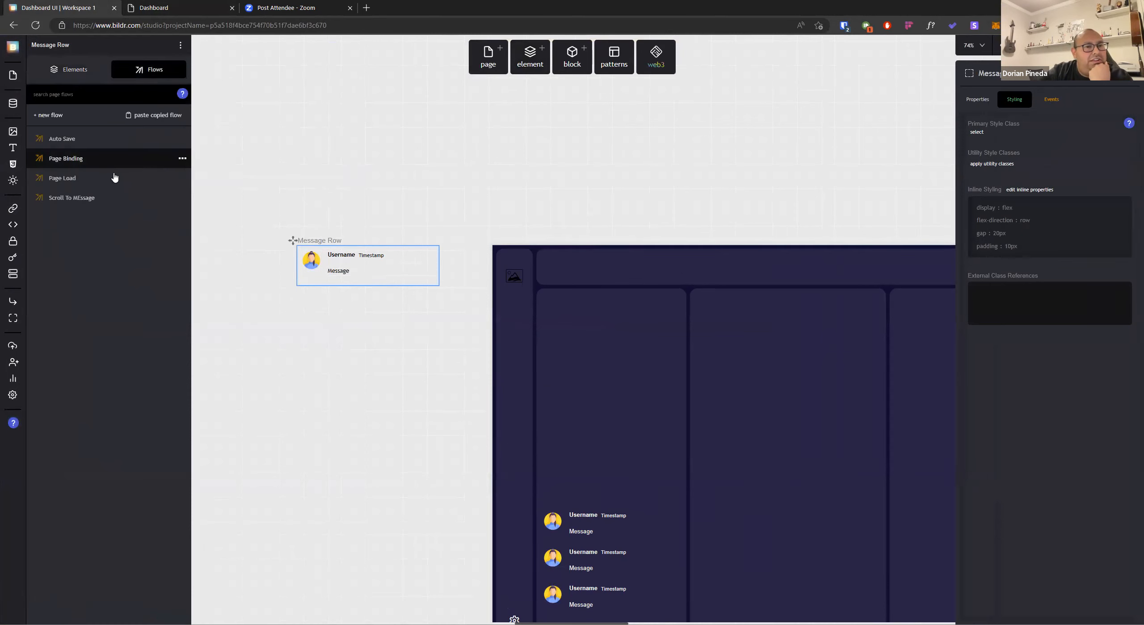
Check which element the Scroll to Element action targets in the Message Row page's Scroll To Message flow
left_click(105, 197)
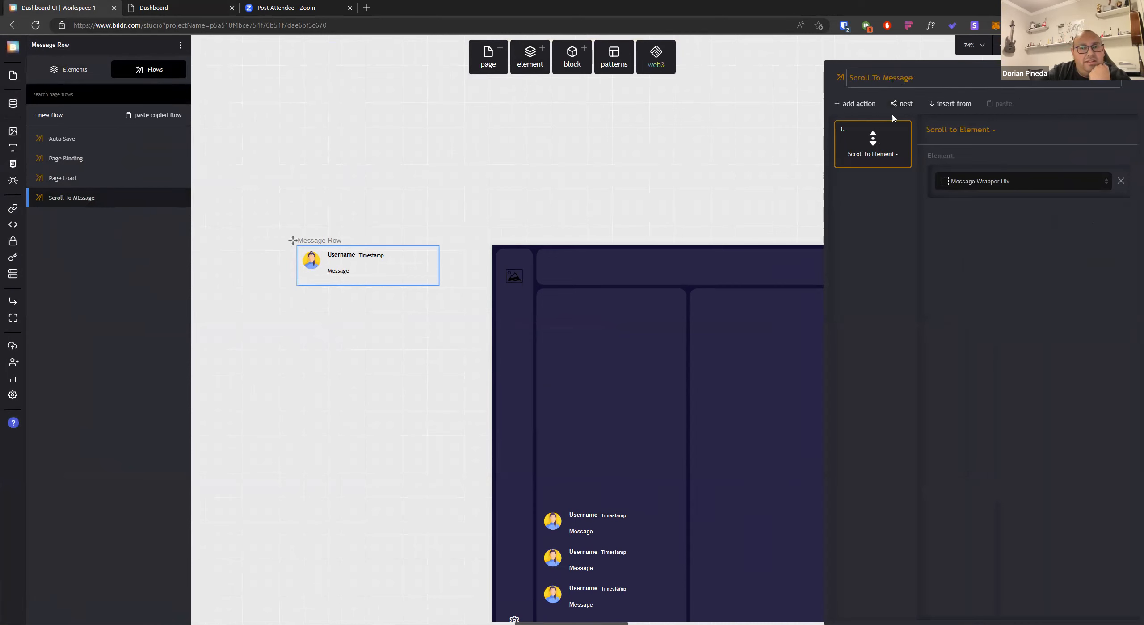
left_click(970, 316)
left_click(574, 205)
Add a new Div element as the last child of Message Wrapper Div on the Message Row page
left_click(378, 269)
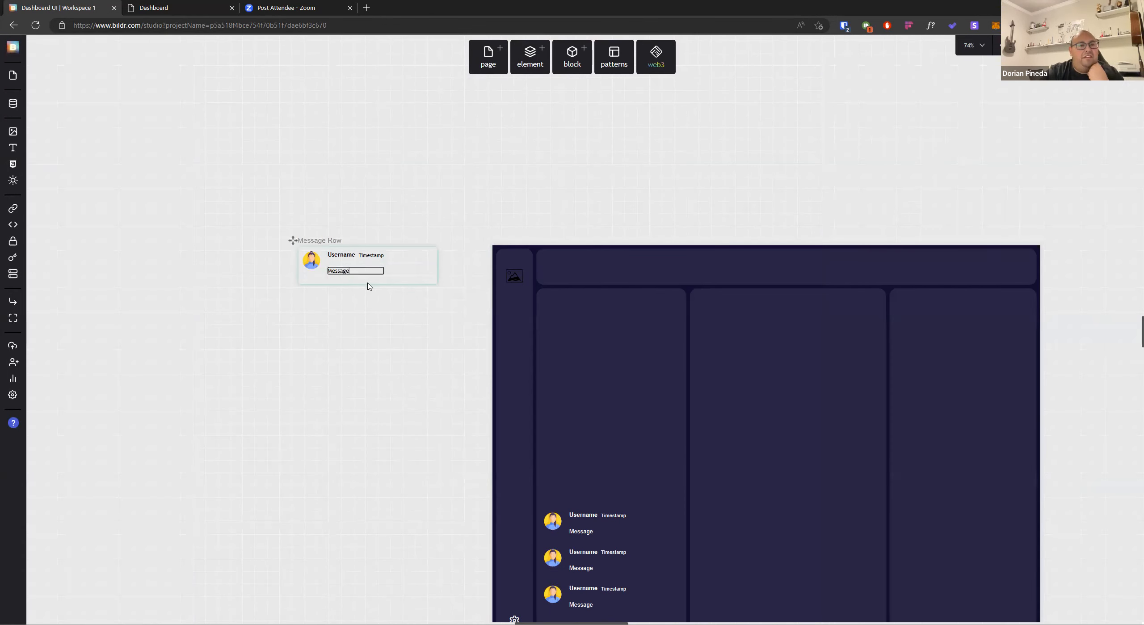
left_click(367, 283)
left_click(530, 57)
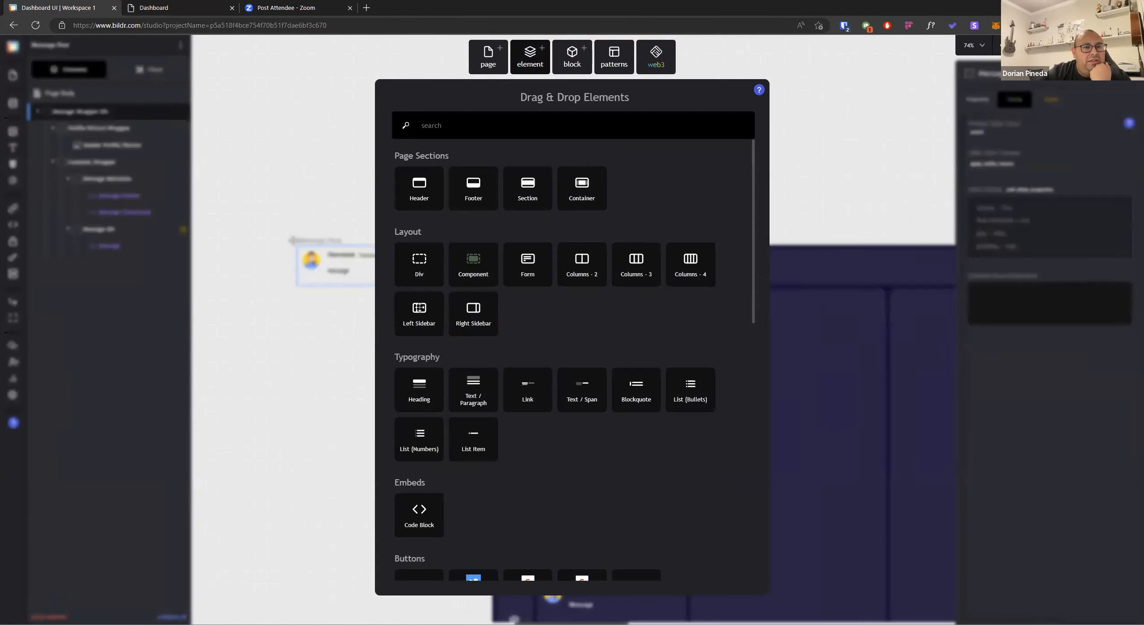
left_click_drag(429, 263, 202, 264)
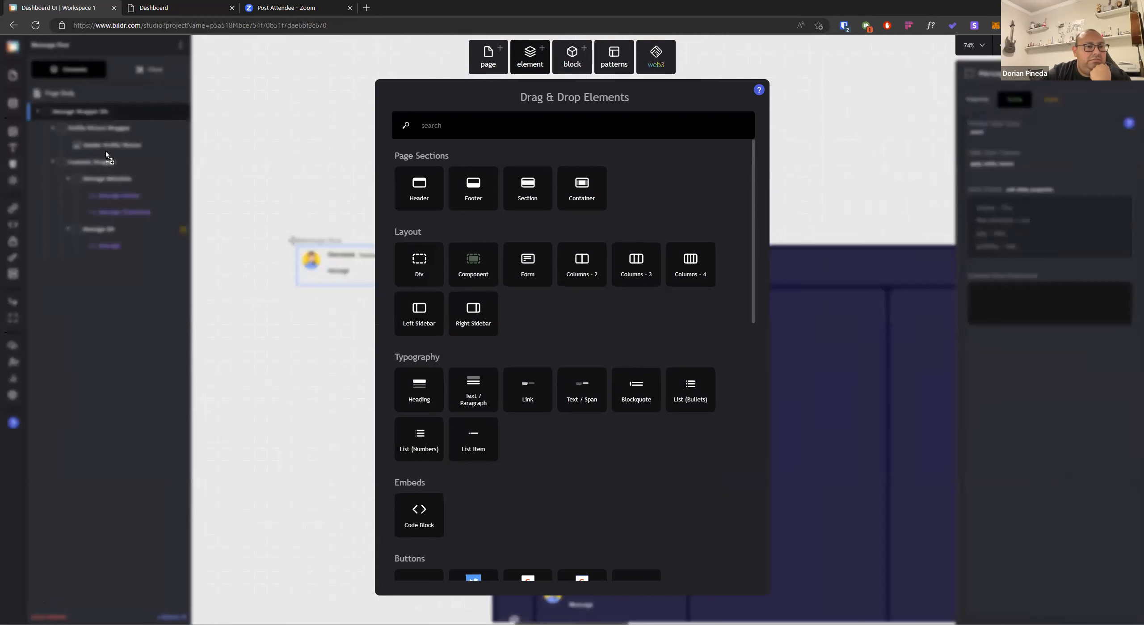
left_click_drag(108, 153, 97, 267)
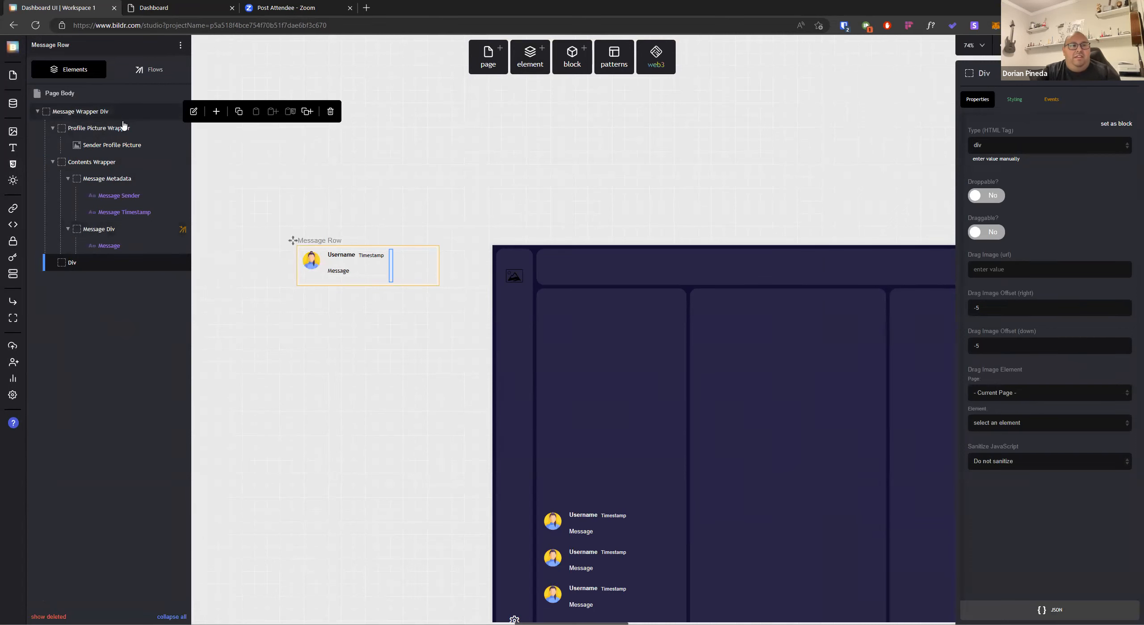
Move the new Div out of Message Wrapper Div to the page body level, and check the page's inline styling
left_click(102, 112)
left_click(1027, 98)
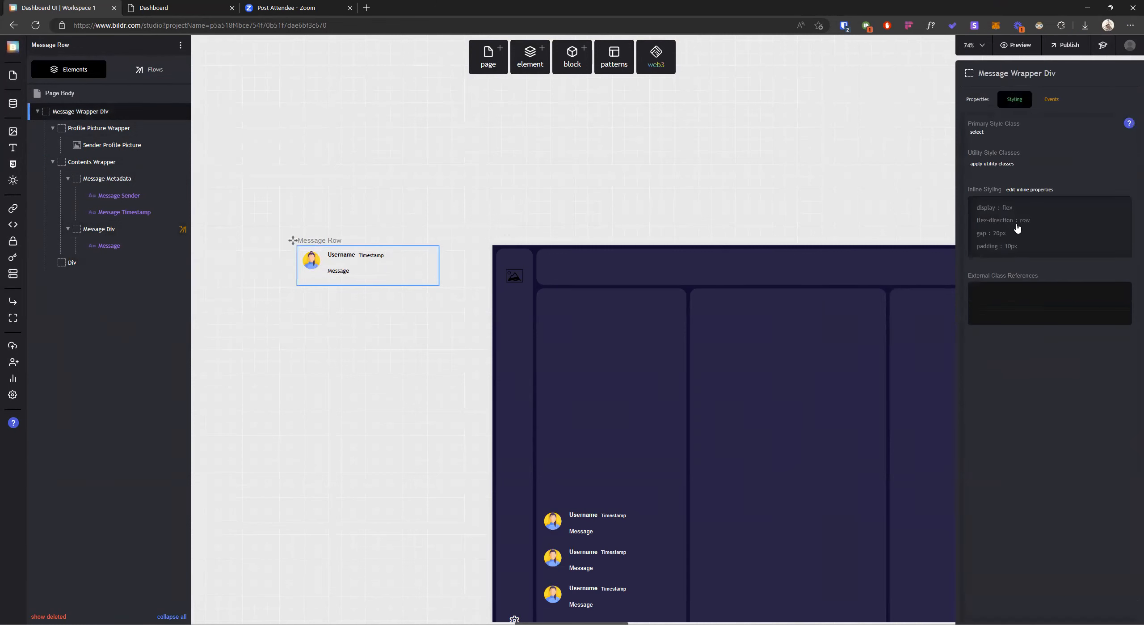
left_click(91, 267)
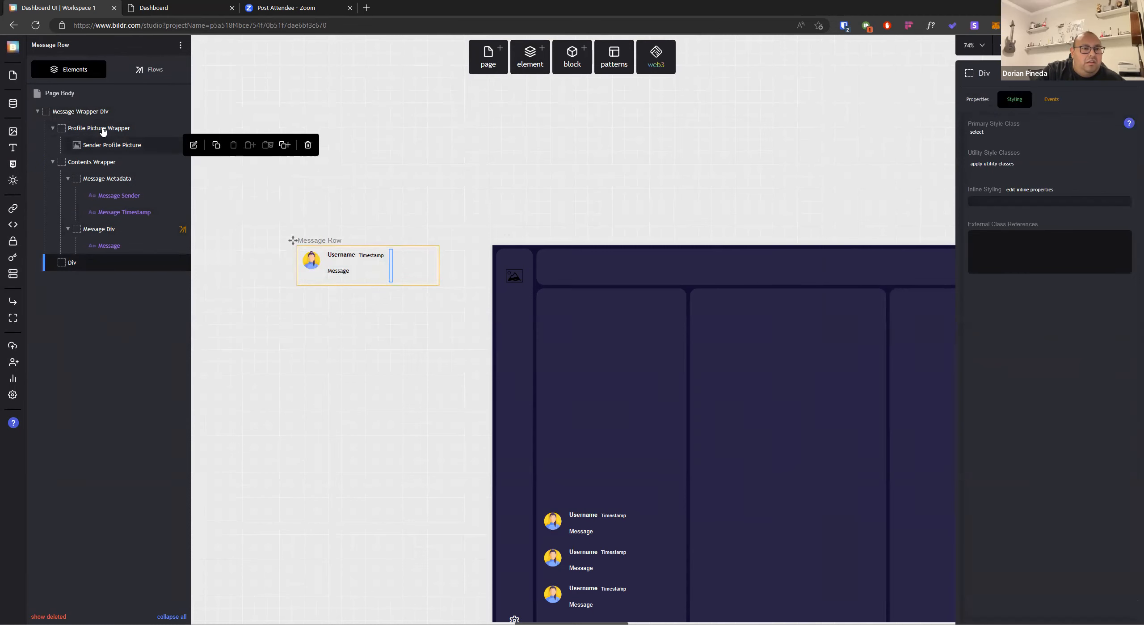
left_click(106, 112)
left_click(1008, 224)
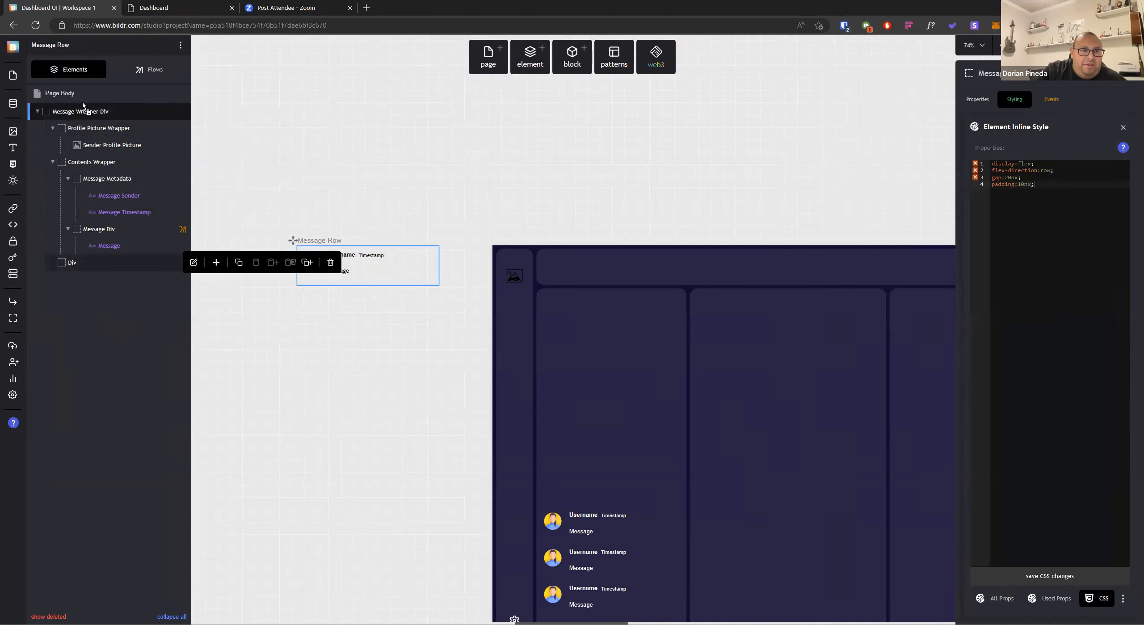
left_click_drag(87, 107, 70, 106)
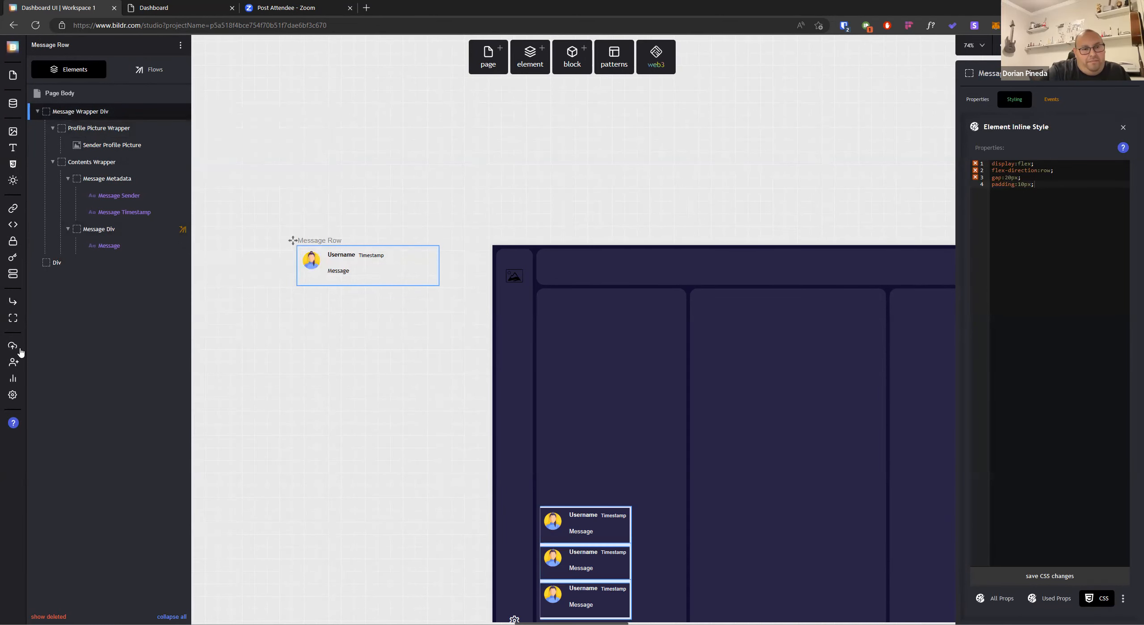
left_click(96, 94)
left_click(886, 95)
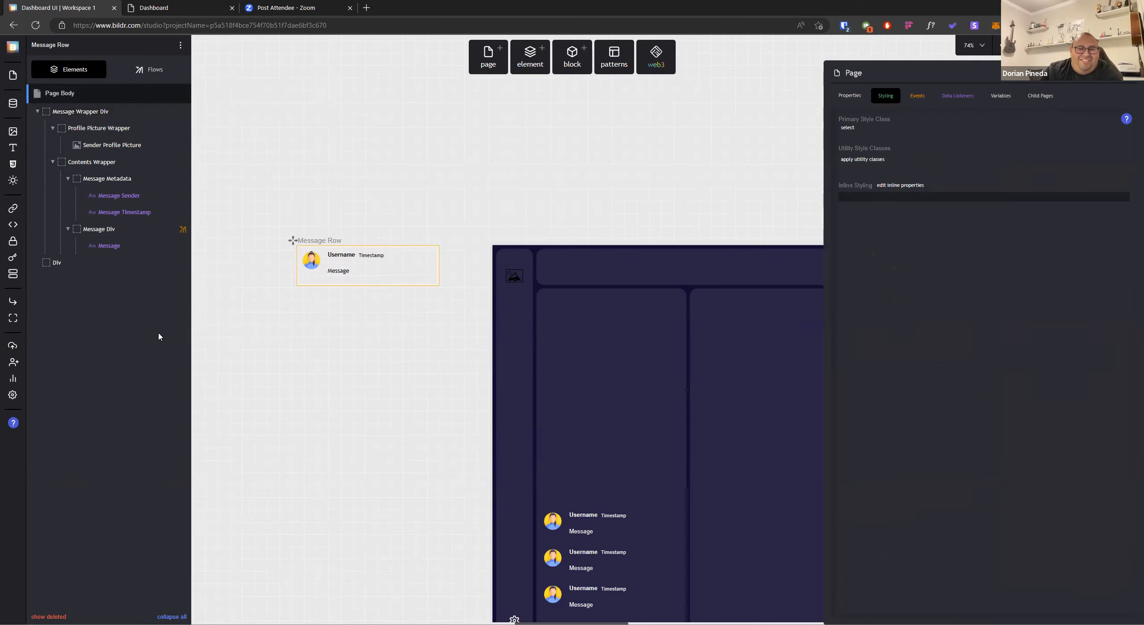
left_click(395, 385)
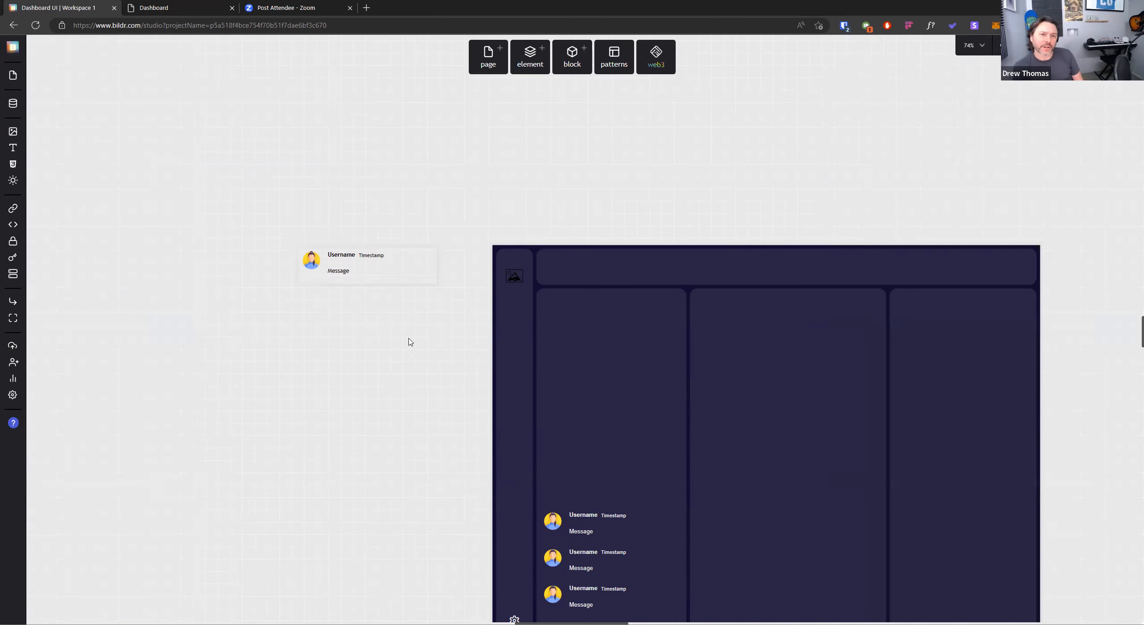
Set the target of the Scroll to Element action in the Scroll To Message flow to the new Div
left_click(371, 276)
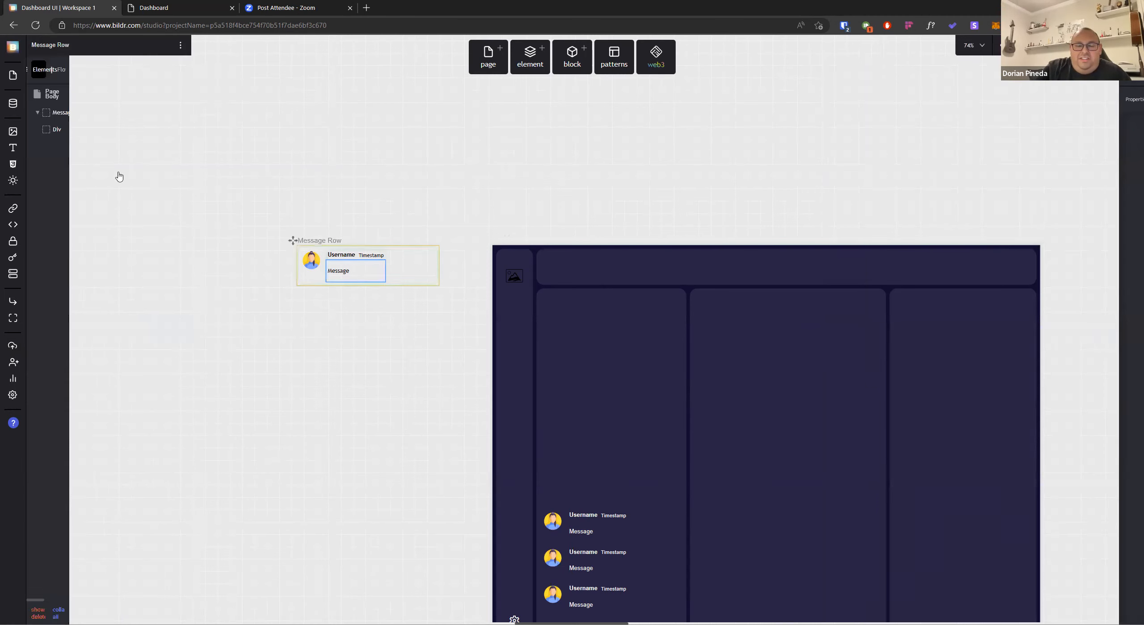
left_click(138, 73)
left_click(90, 197)
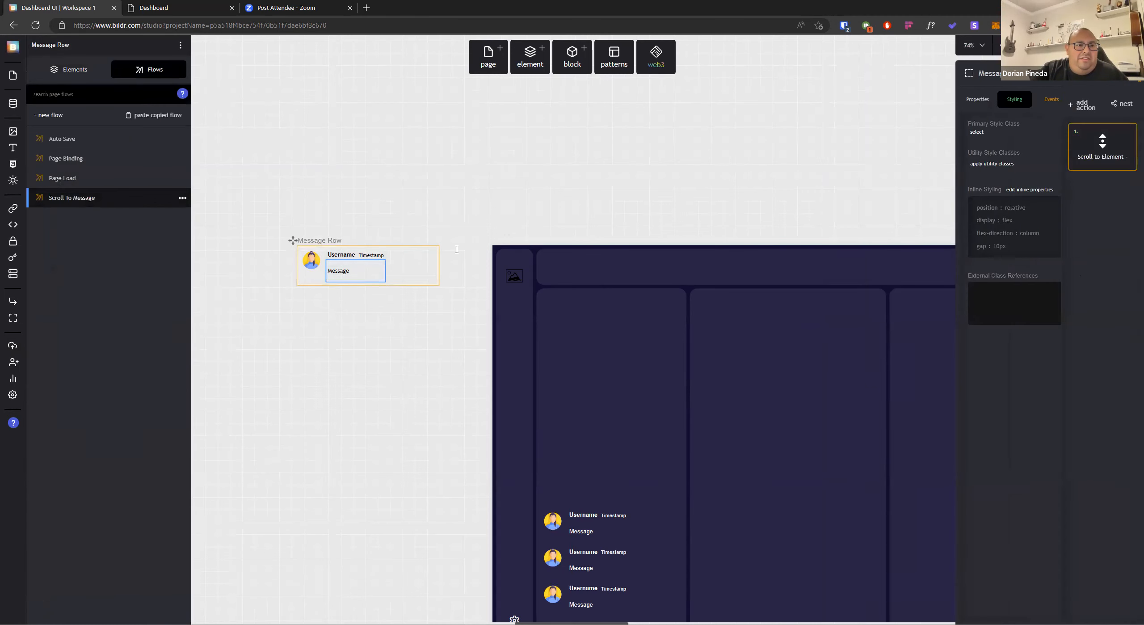
left_click(1042, 181)
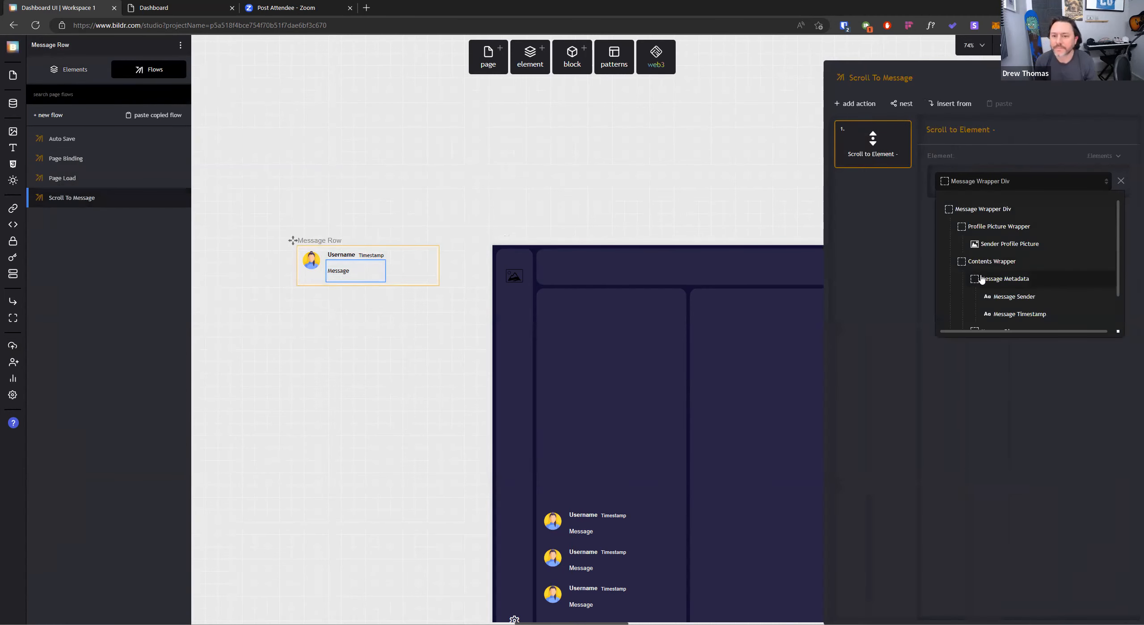
scroll(974, 304, "down", 2)
left_click(959, 322)
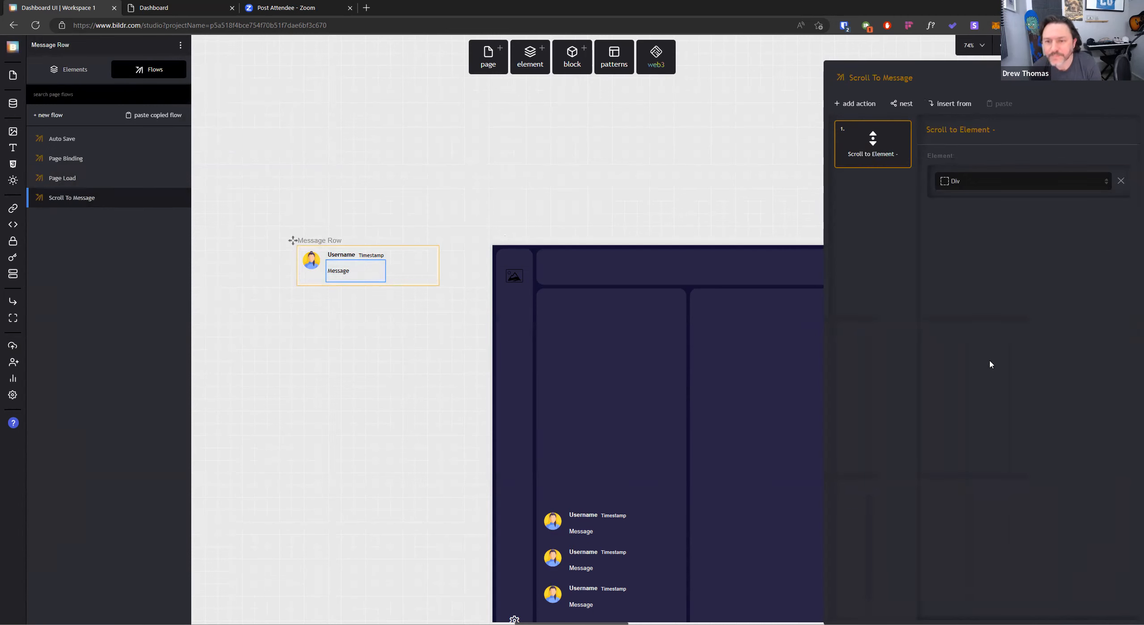
Reload the live Dashboard preview to test the new scroll target and return to the Bildr studio
left_click(177, 5)
left_click(36, 25)
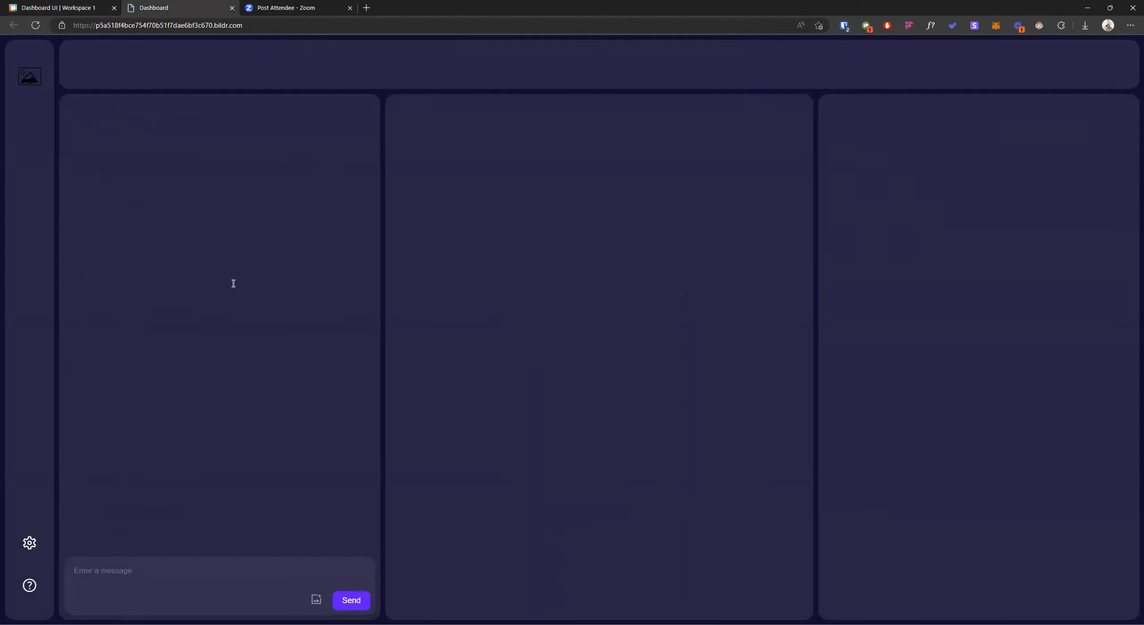
left_click(87, 4)
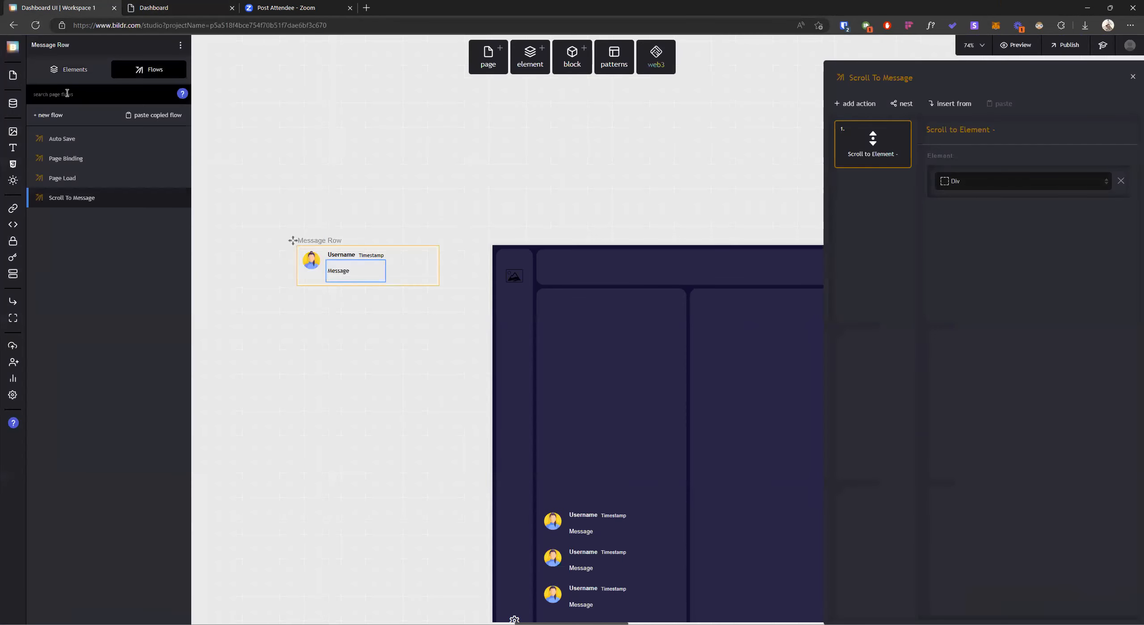
Save the inline CSS display:flex and flex-direction:column on the Message Row page body, and check the Div's placement
left_click(421, 280)
left_click(67, 95)
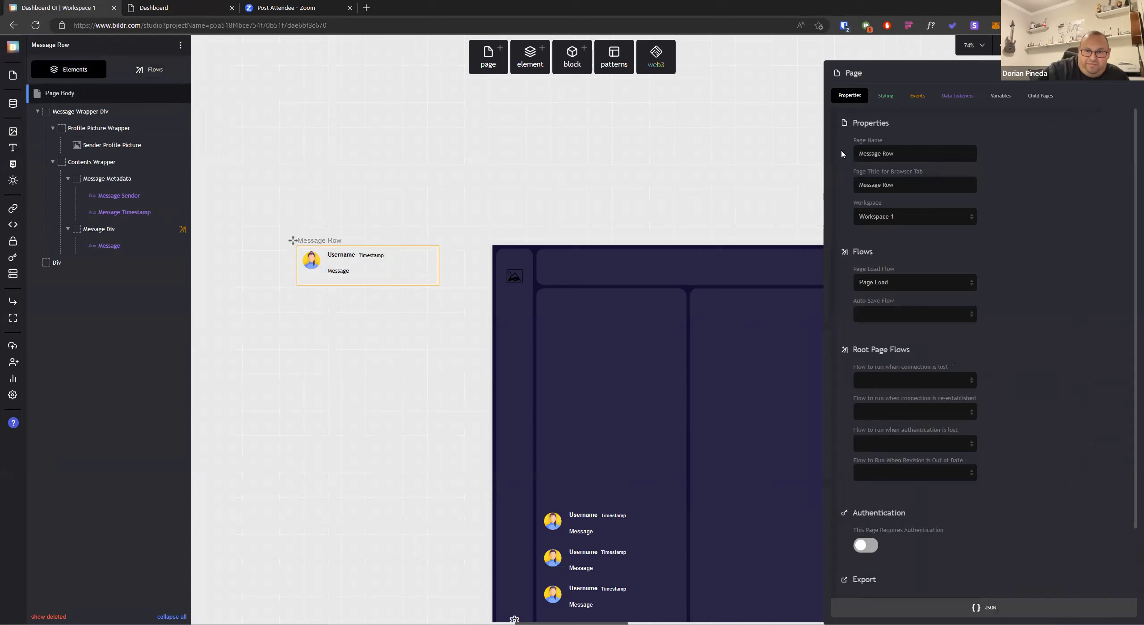
left_click(887, 99)
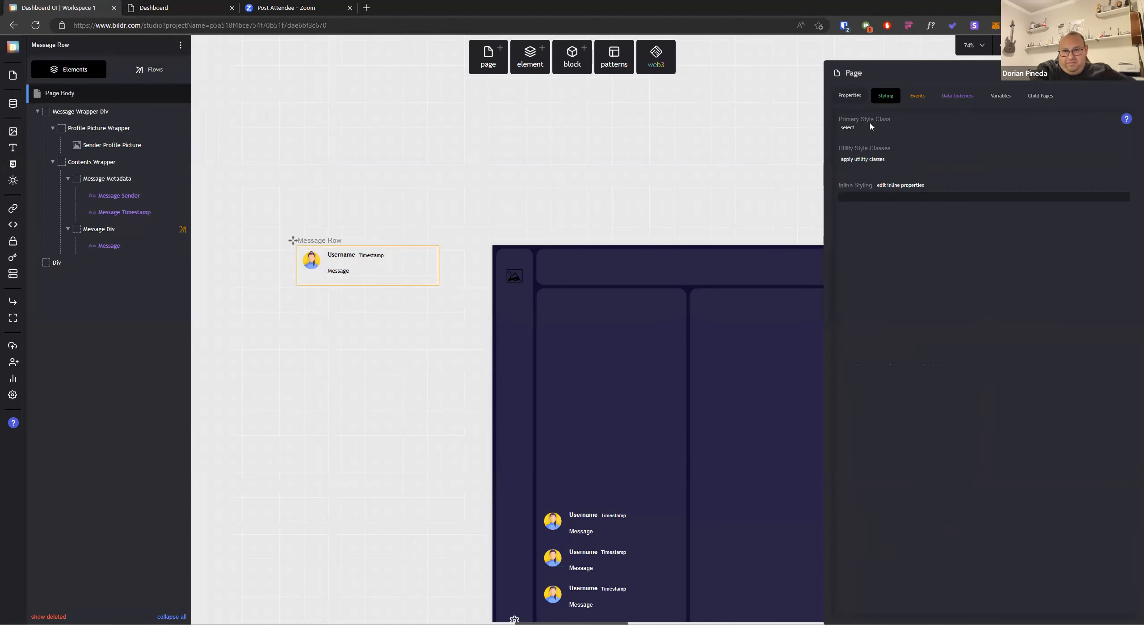
left_click(896, 202)
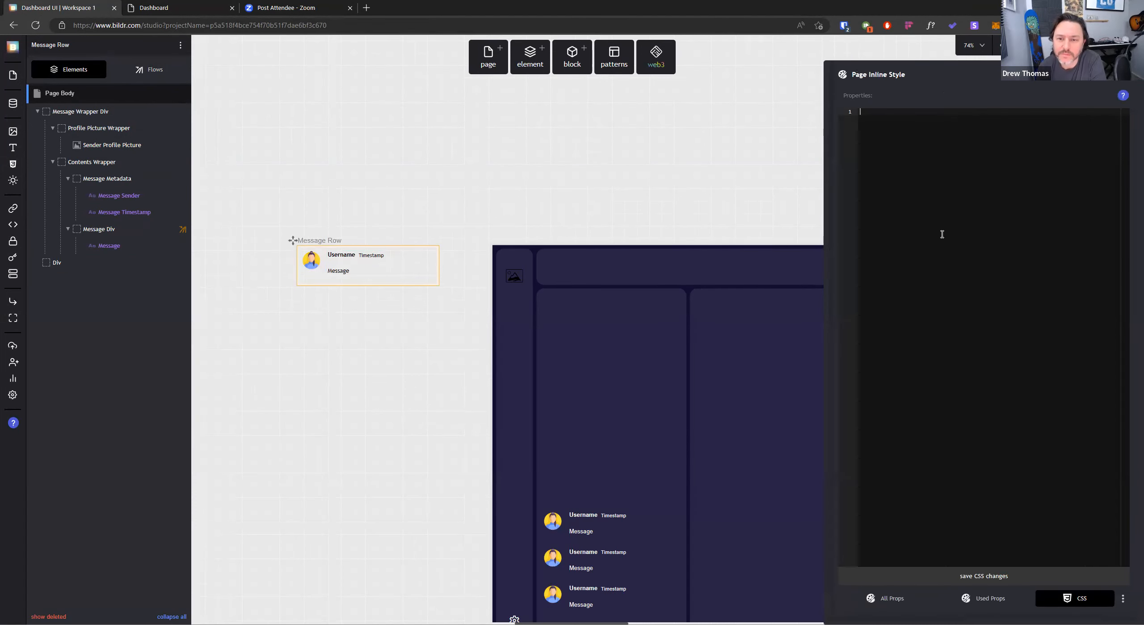
type("display")
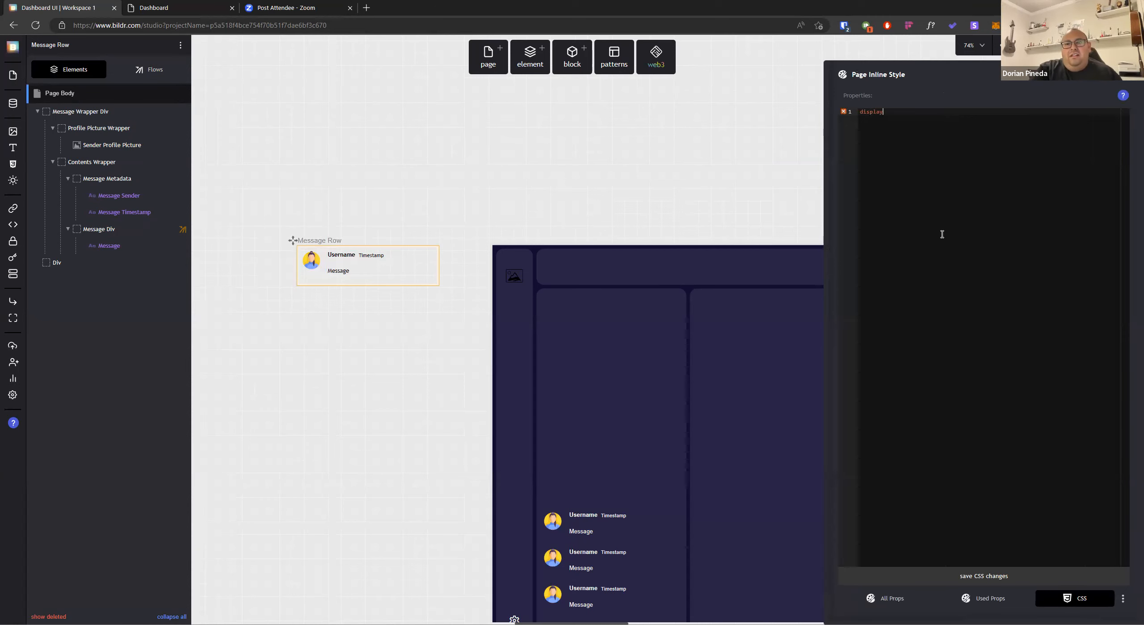
type(":flex;")
key("Return")
type("fl")
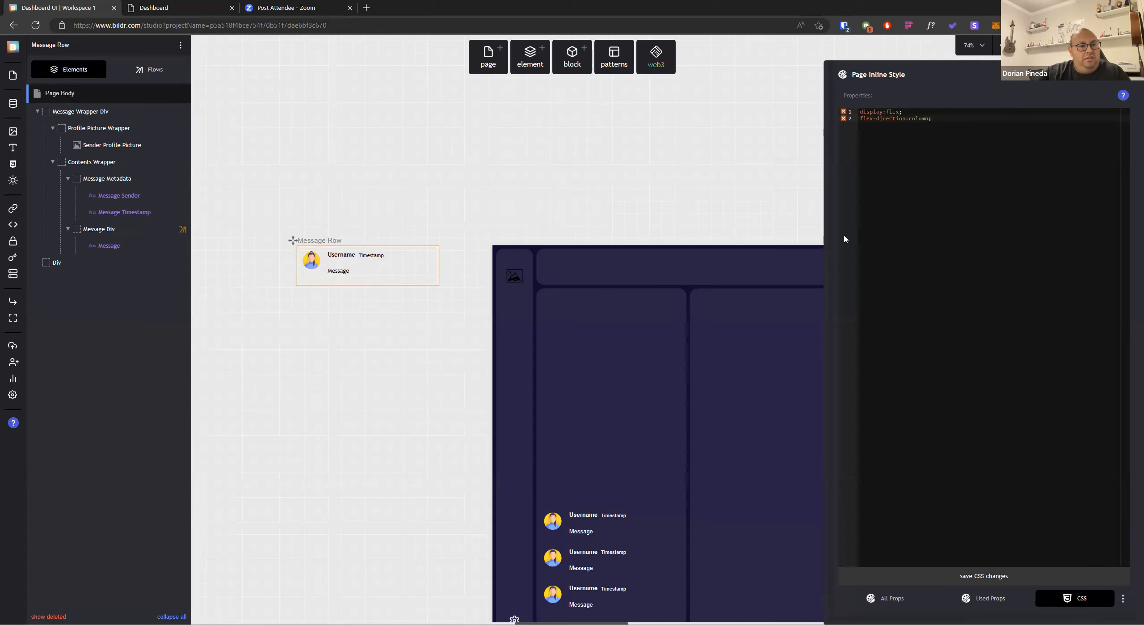
left_click(882, 577)
left_click(117, 268)
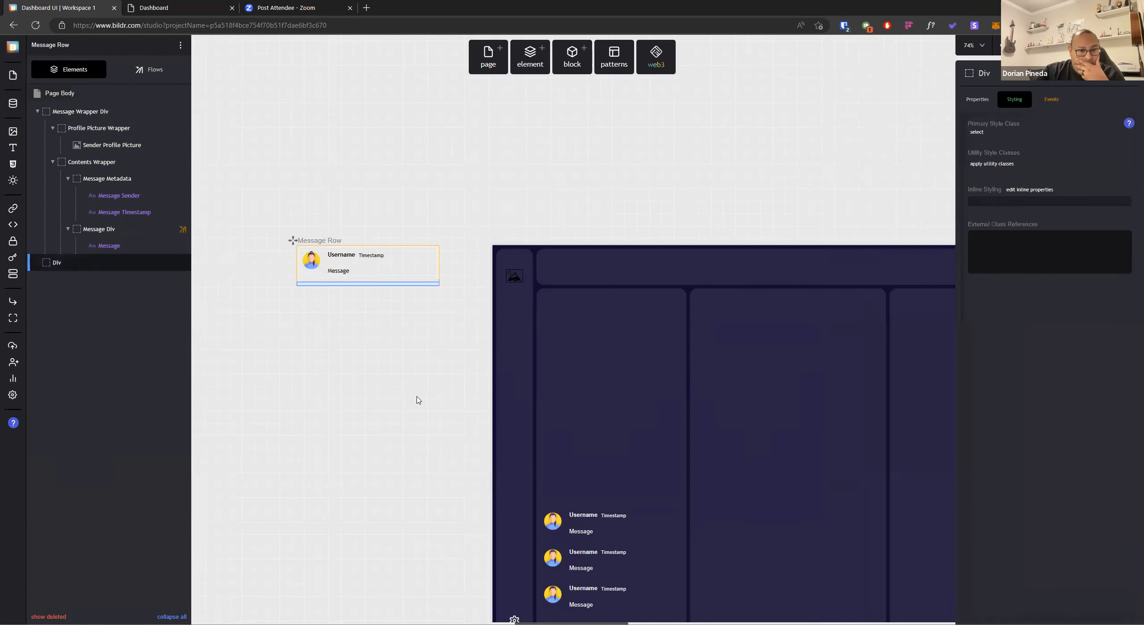
left_click(419, 400)
Reload the live Dashboard preview, send the message "Test 2" and check the end of the message list
key("ctrl+Tab")
left_click(35, 25)
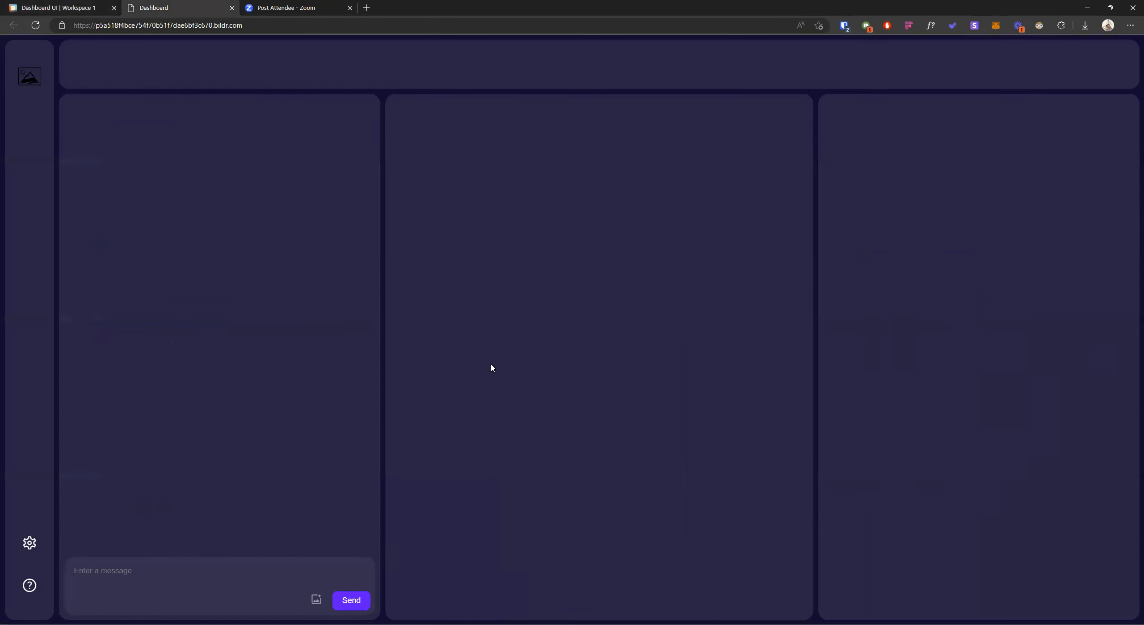
left_click(72, 6)
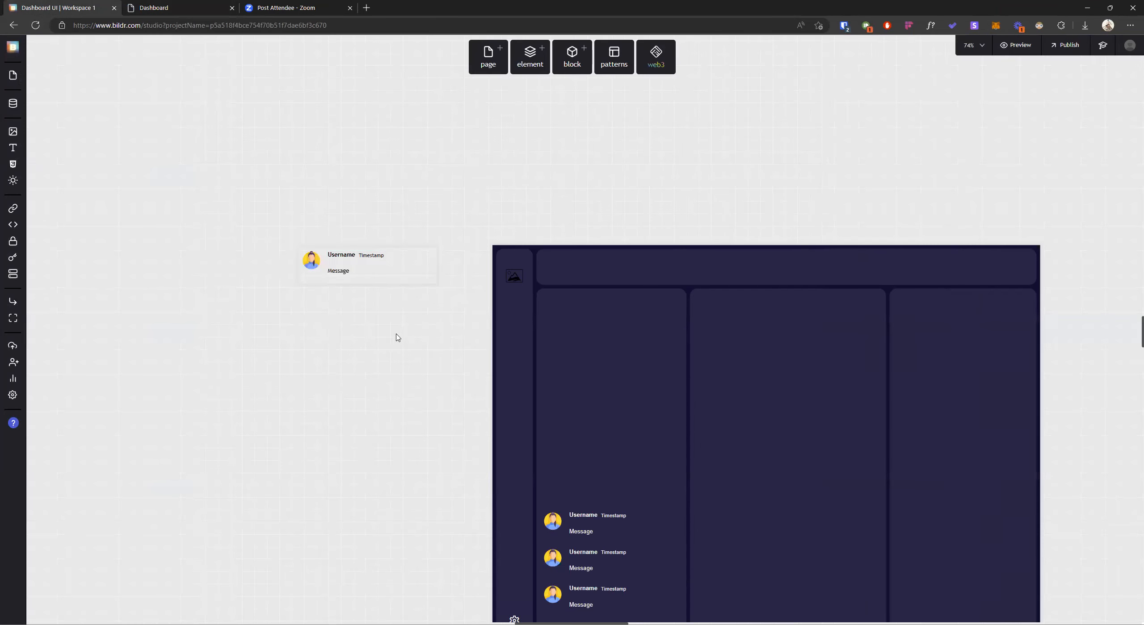
left_click(421, 283)
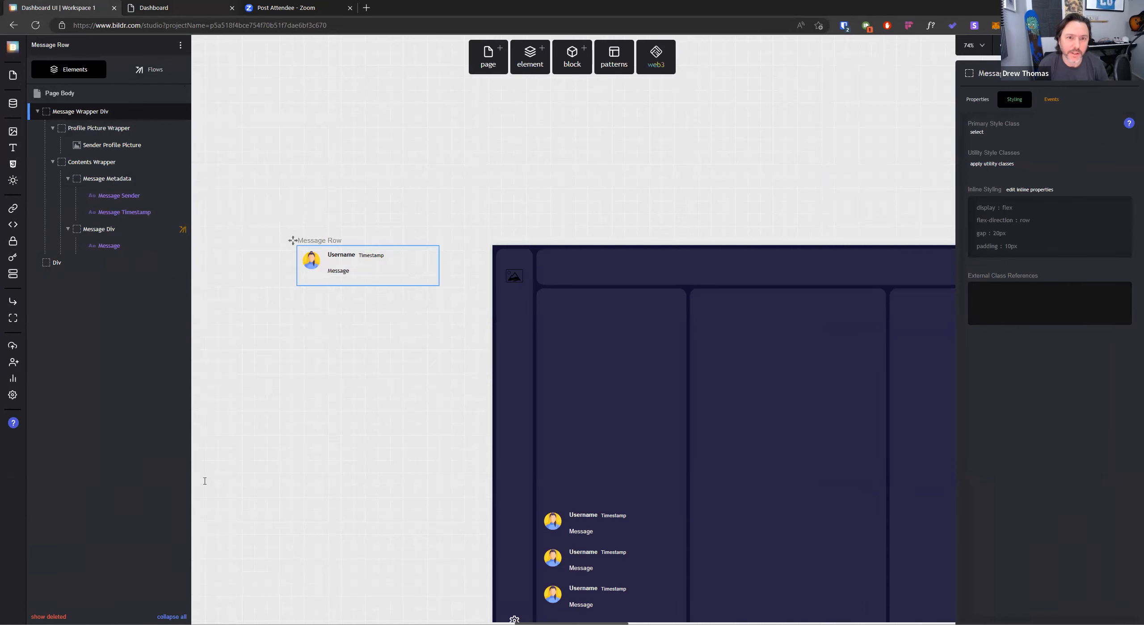
left_click(184, 6)
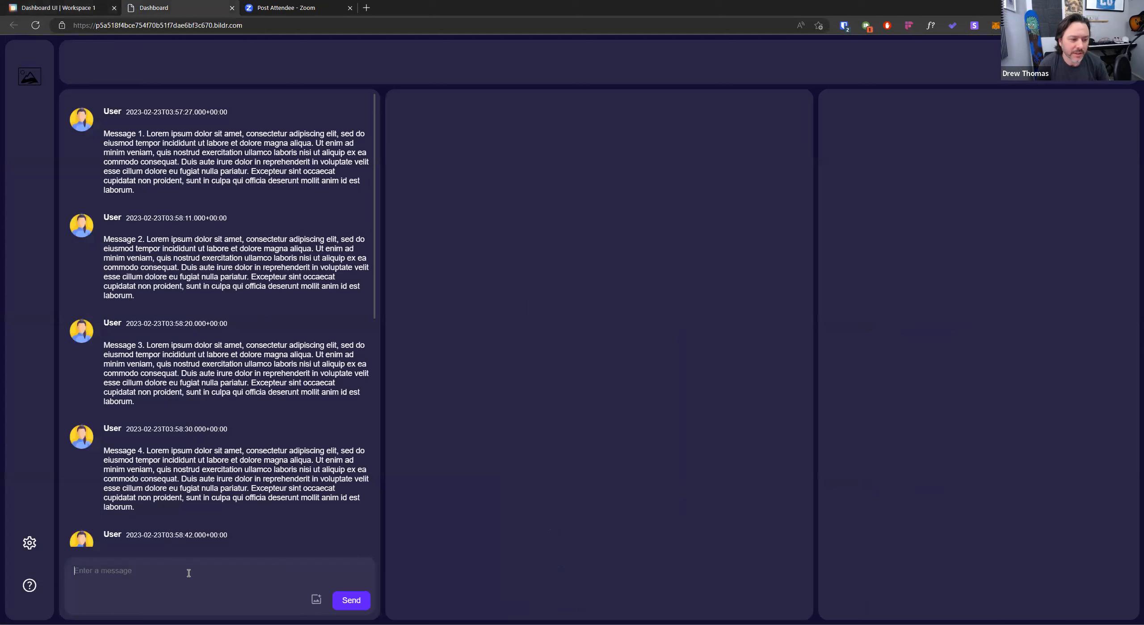
type("Test 2")
left_click(351, 599)
scroll(291, 536, "down", 5)
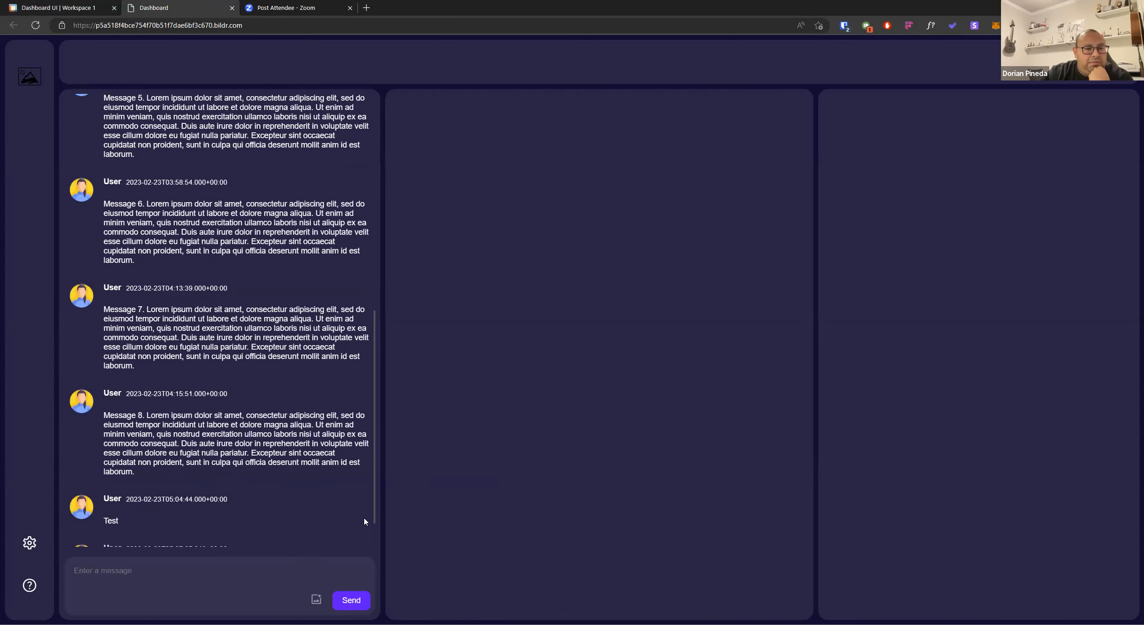
scroll(364, 518, "down", 2)
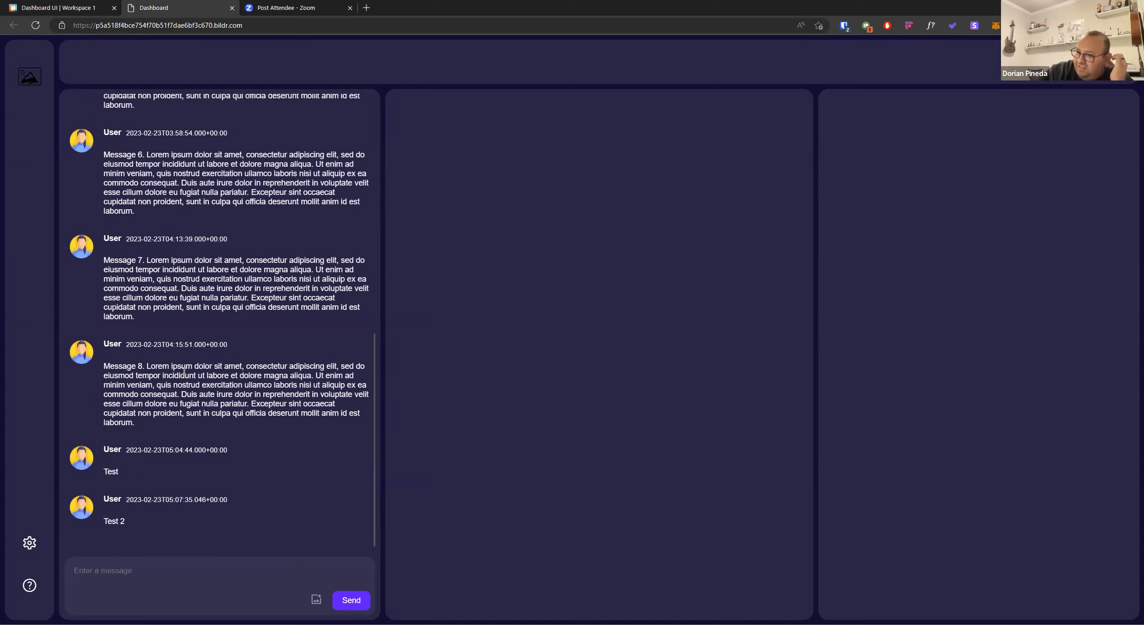
In the Dashboard's Scroll to Latest Message flow, remove the -1 from the _arrayIndex value so Run flow on page passes [IndexToScroll]
left_click(50, 5)
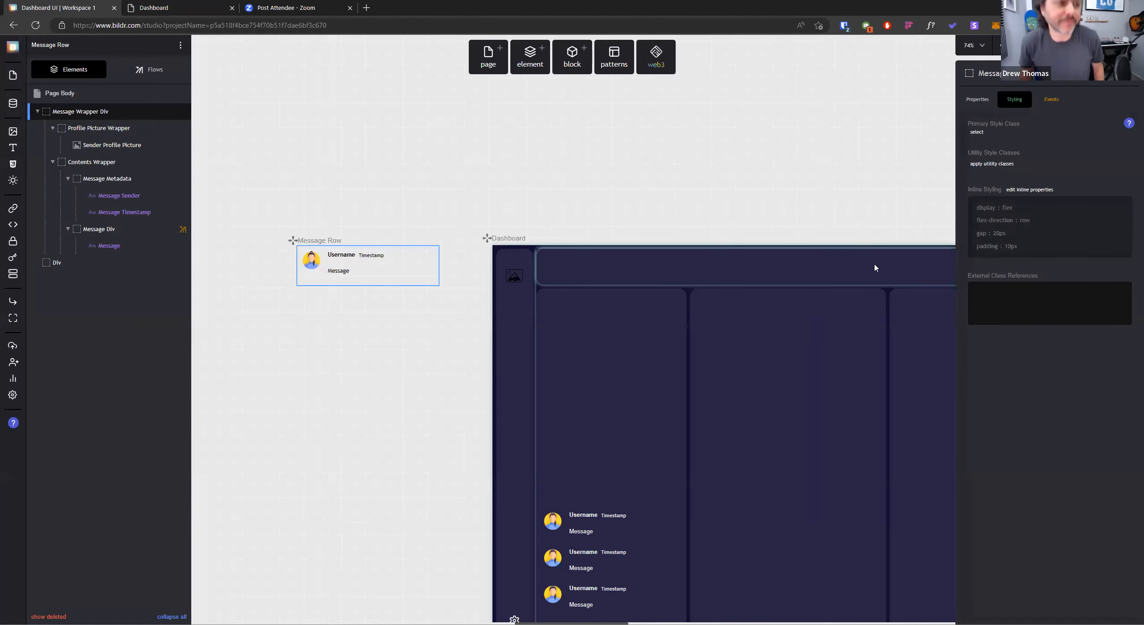
left_click(418, 337)
left_click(385, 282)
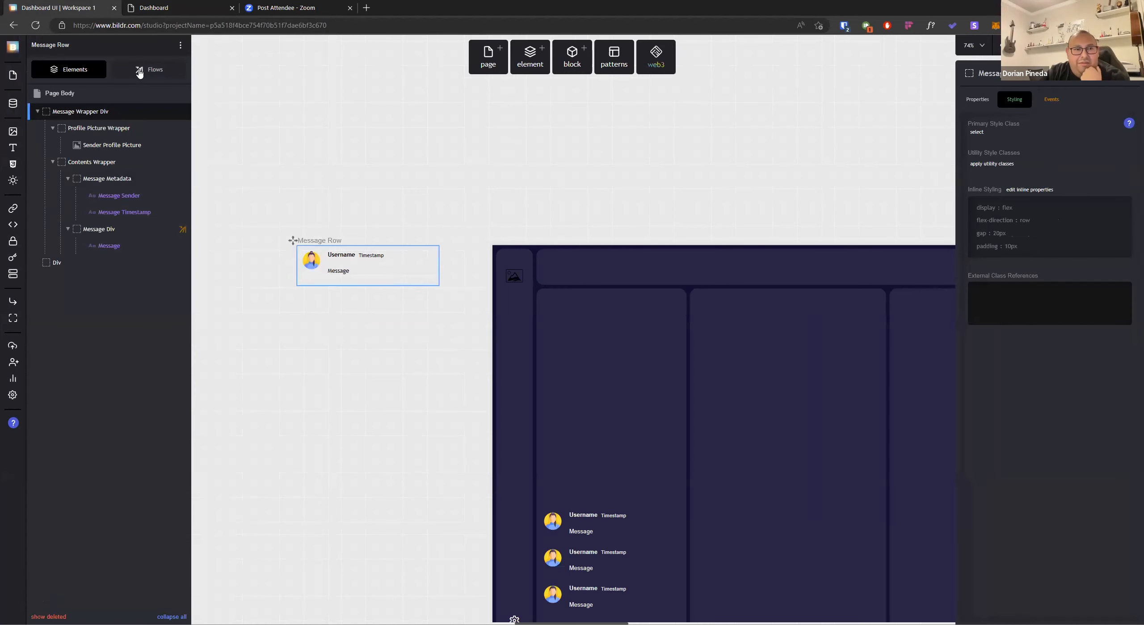
left_click(557, 362)
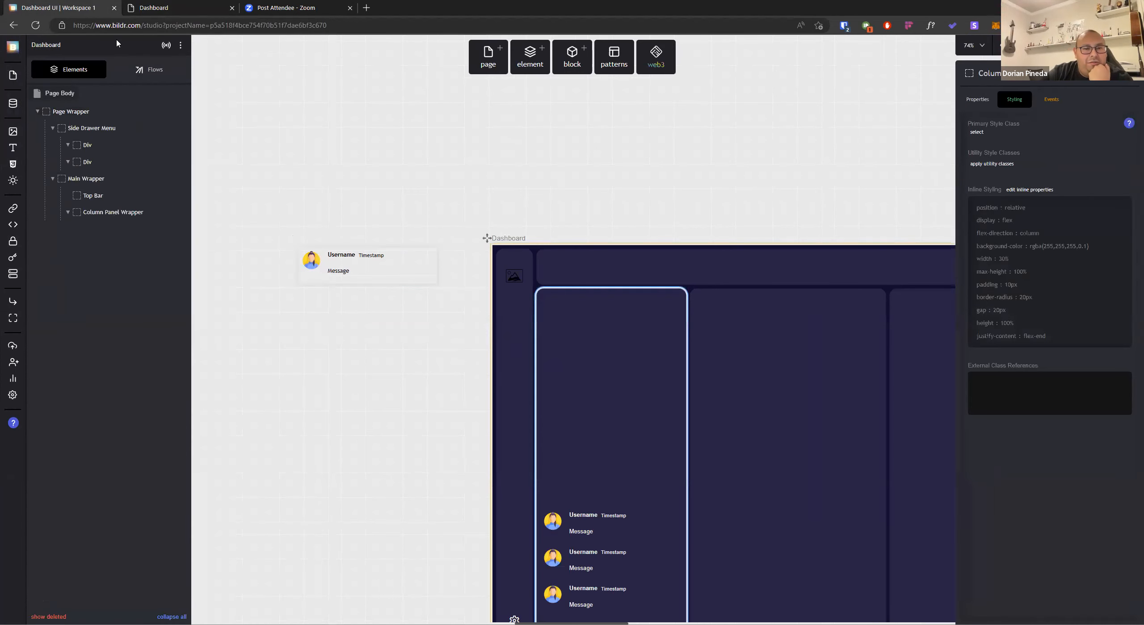
left_click(134, 70)
left_click(108, 199)
left_click(847, 219)
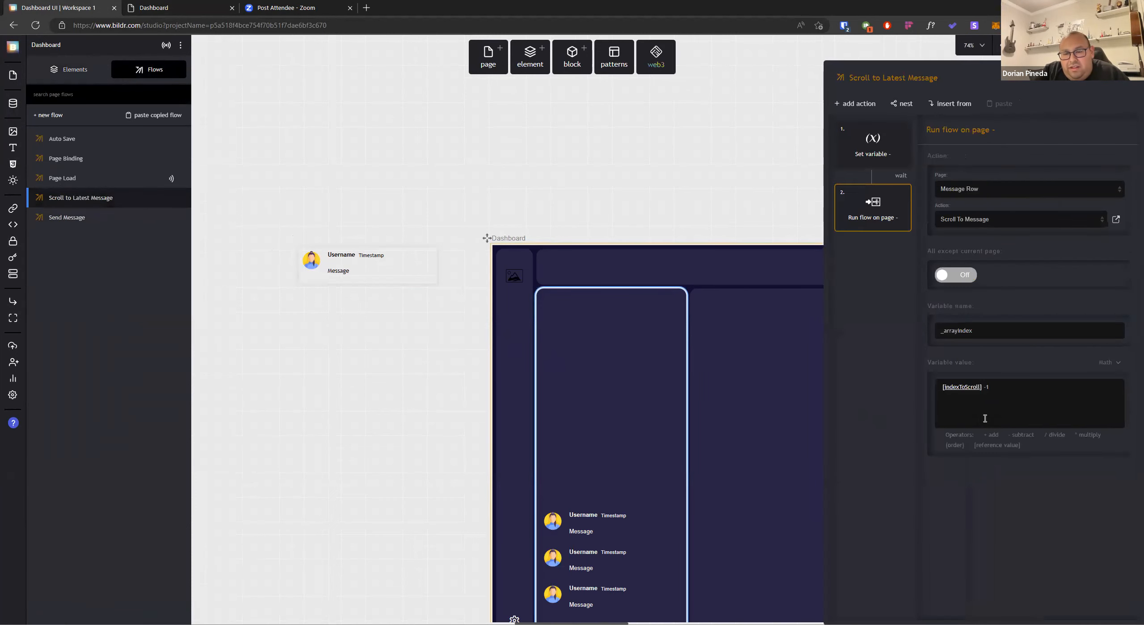
key("BackSpace")
key("BackSpace")
key("BackSpace")
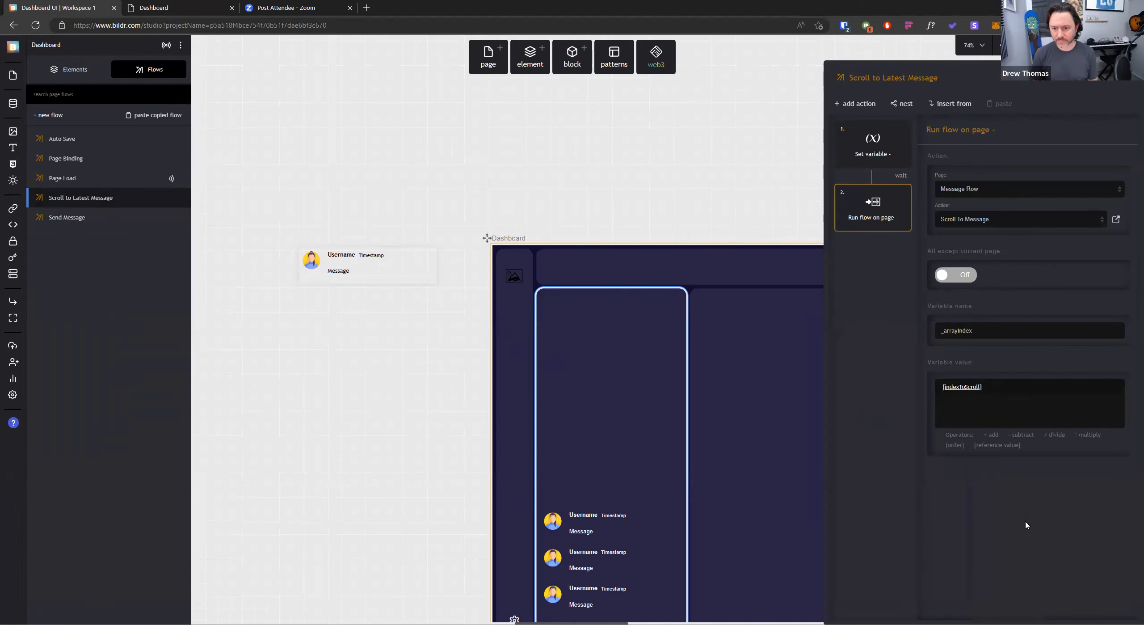
left_click(478, 174)
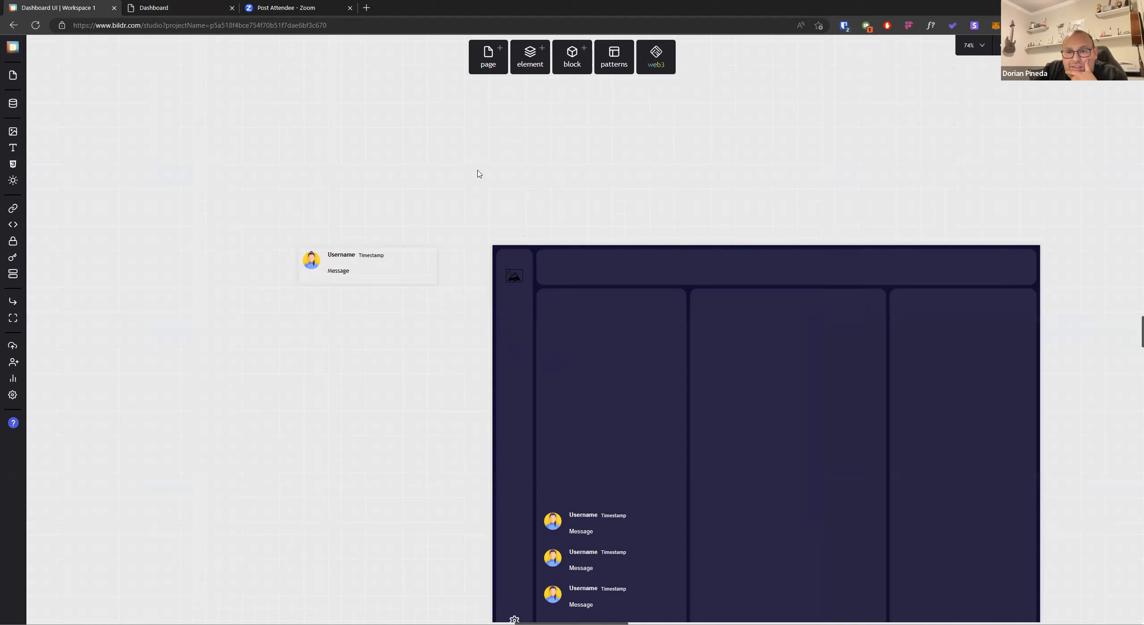
Reload the live Dashboard preview and check the message list's scroll position down to its last message
left_click(161, 8)
left_click(37, 27)
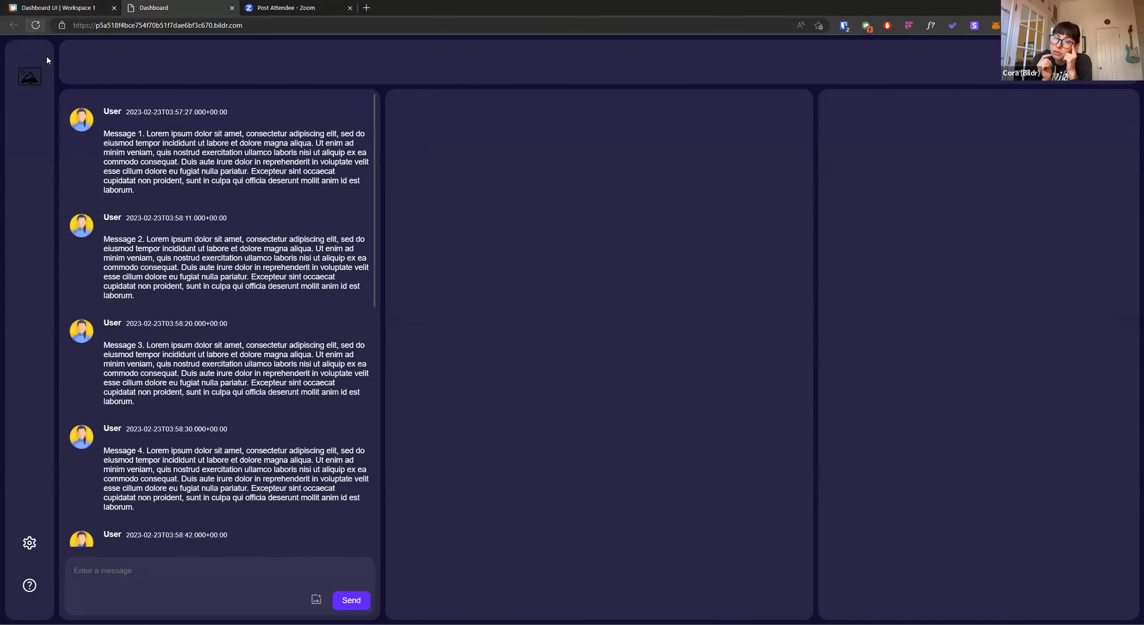
scroll(191, 496, "down", 10)
scroll(192, 497, "up", 5)
scroll(192, 498, "down", 4)
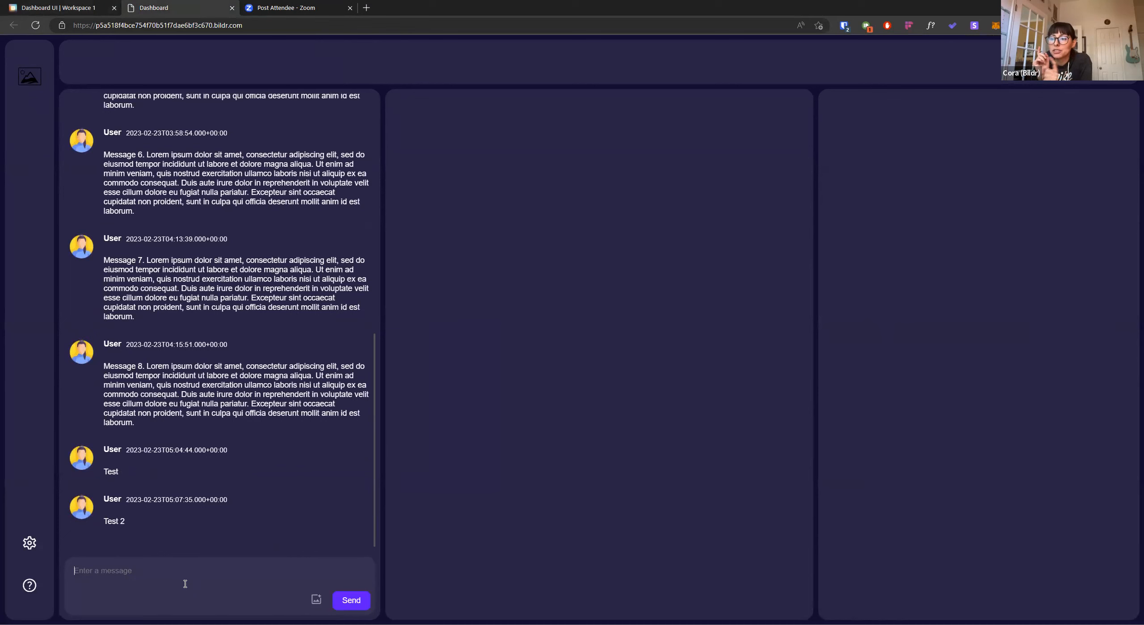
Reload the live Dashboard preview again, send the message "Test 3" and review the message list from end to start
left_click(185, 583)
type("T")
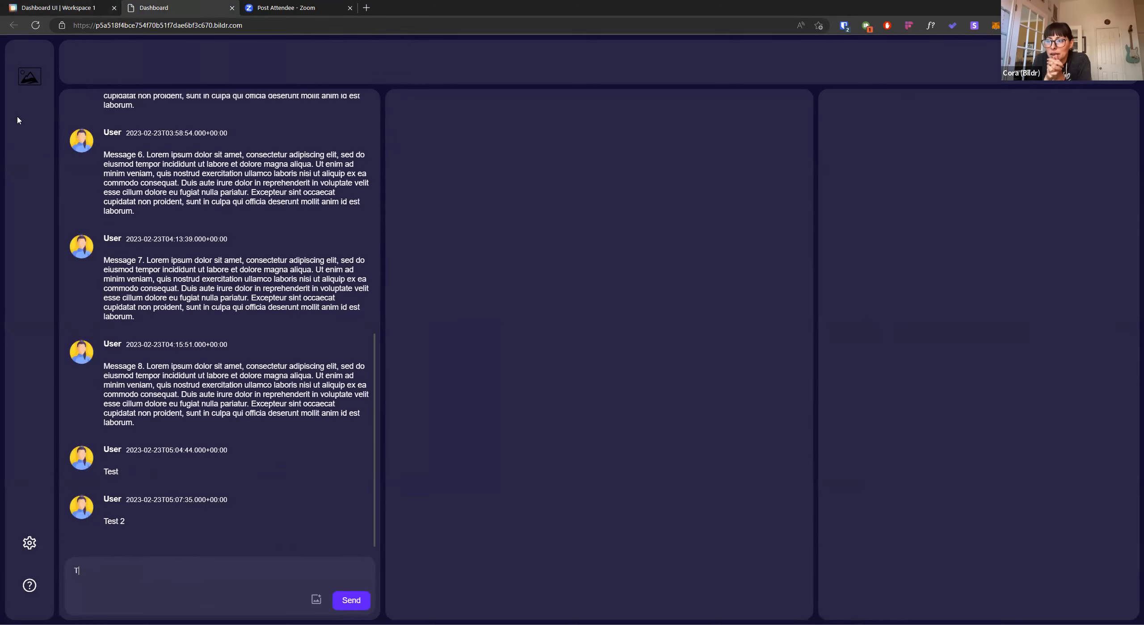
left_click(33, 26)
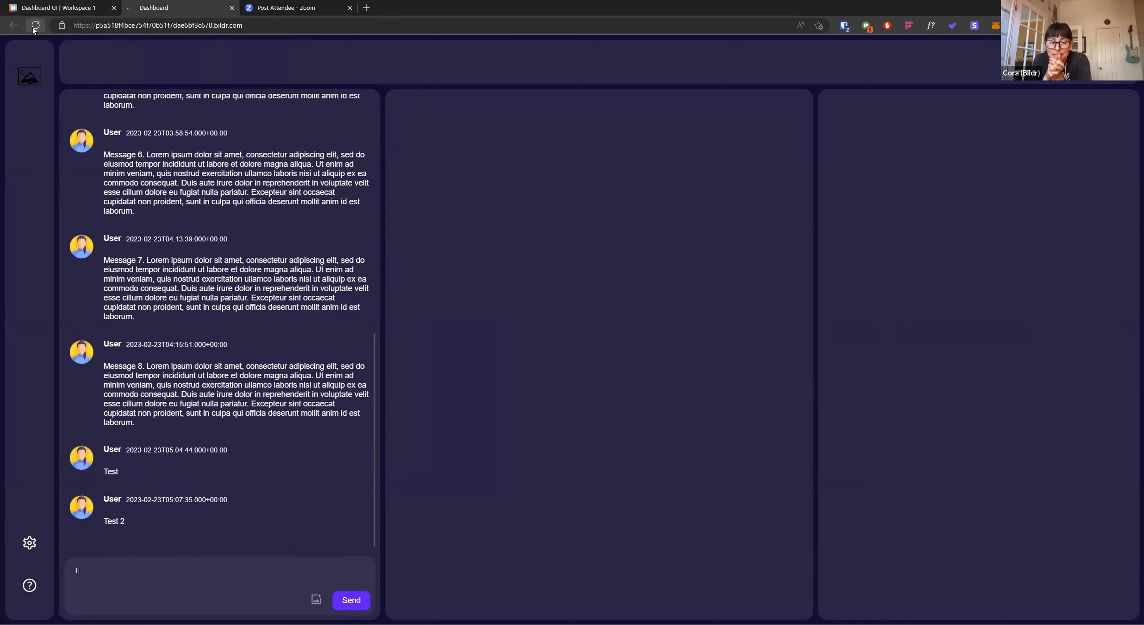
left_click(180, 569)
type("Test 3")
left_click(342, 601)
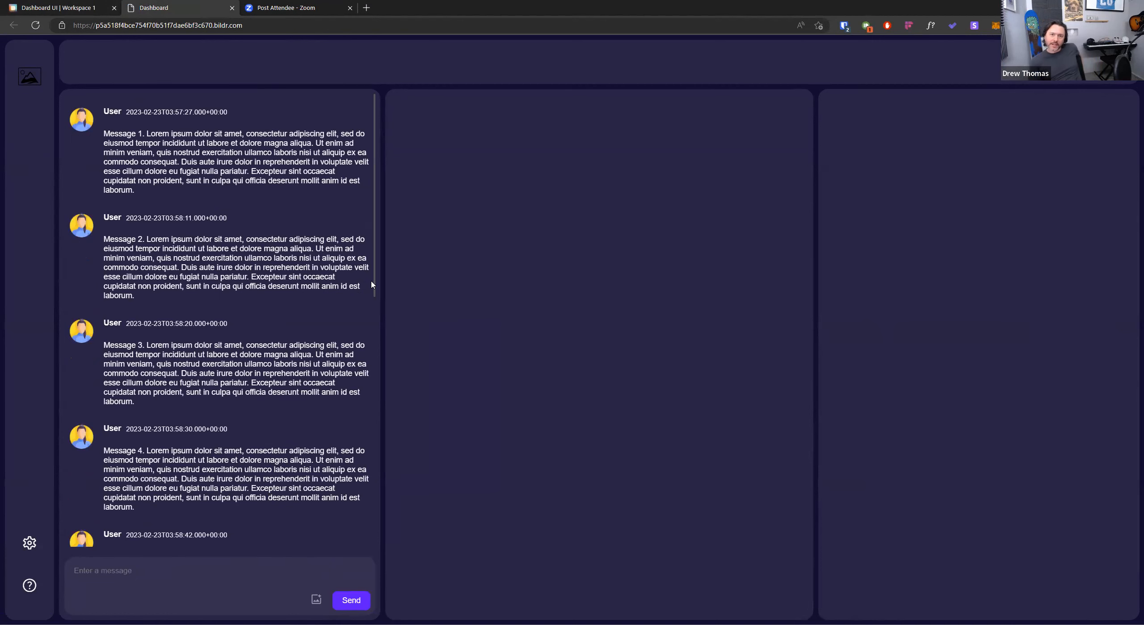
left_click_drag(375, 284, 359, 556)
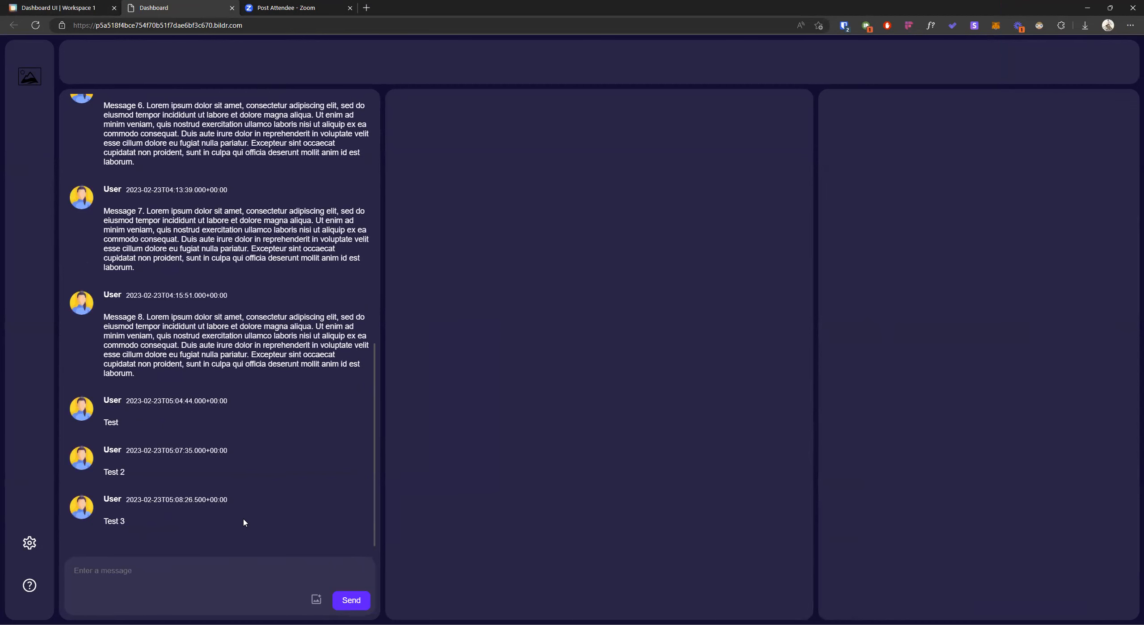
scroll(173, 300, "up", 11)
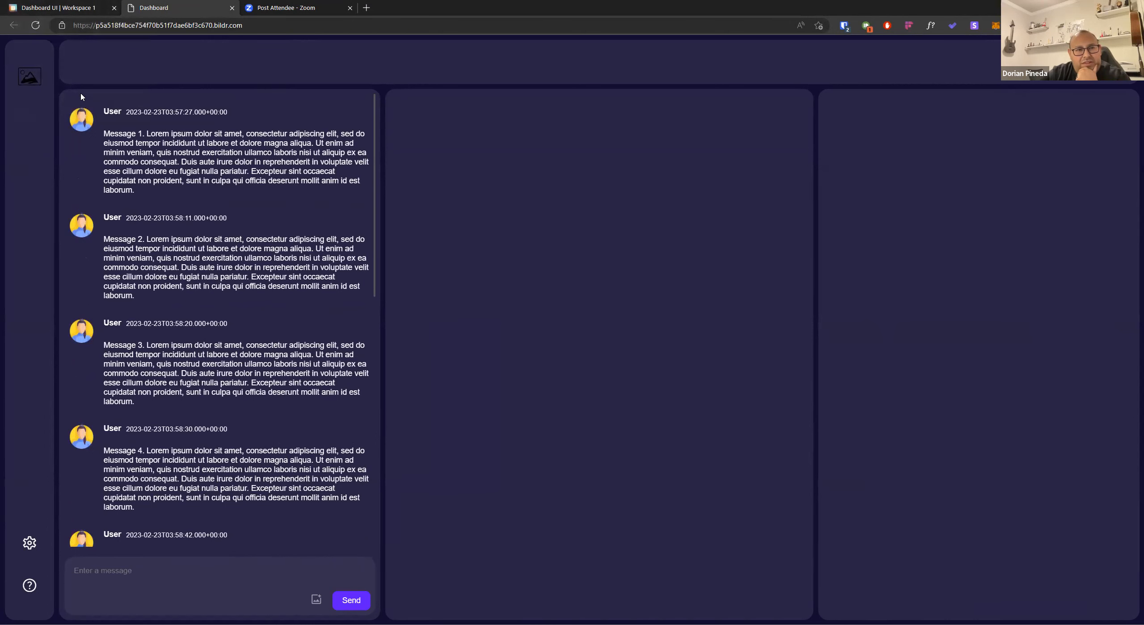
Back in the Bildr studio, set the _arrayIndex value to [IndexToScroll] -0 in the Dashboard's Scroll to Latest Message flow
left_click(81, 13)
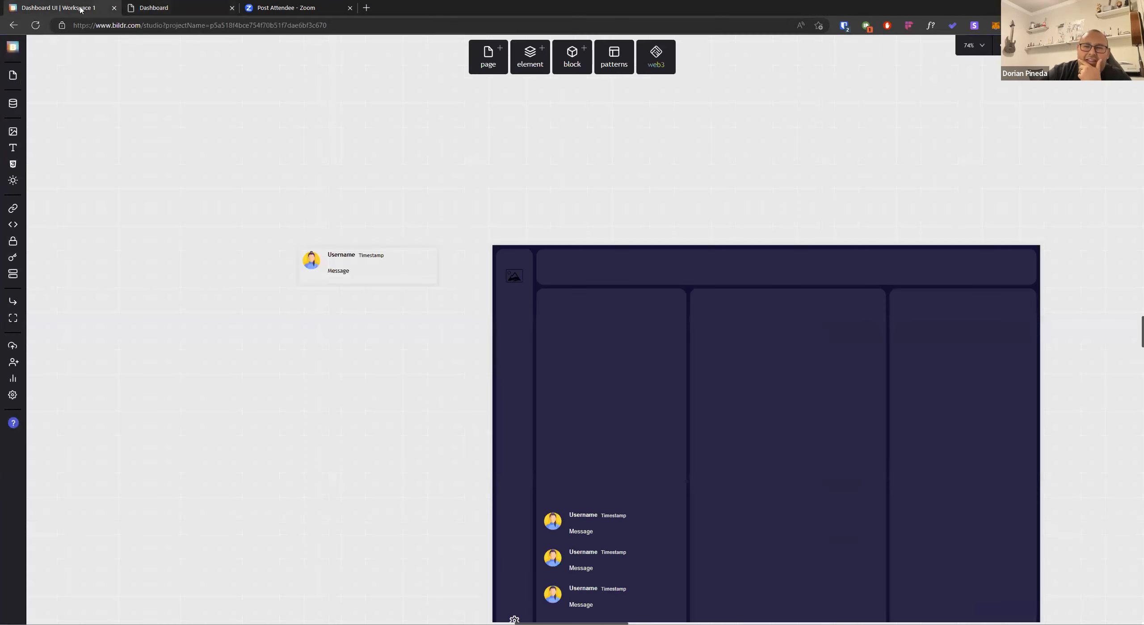
left_click(641, 521)
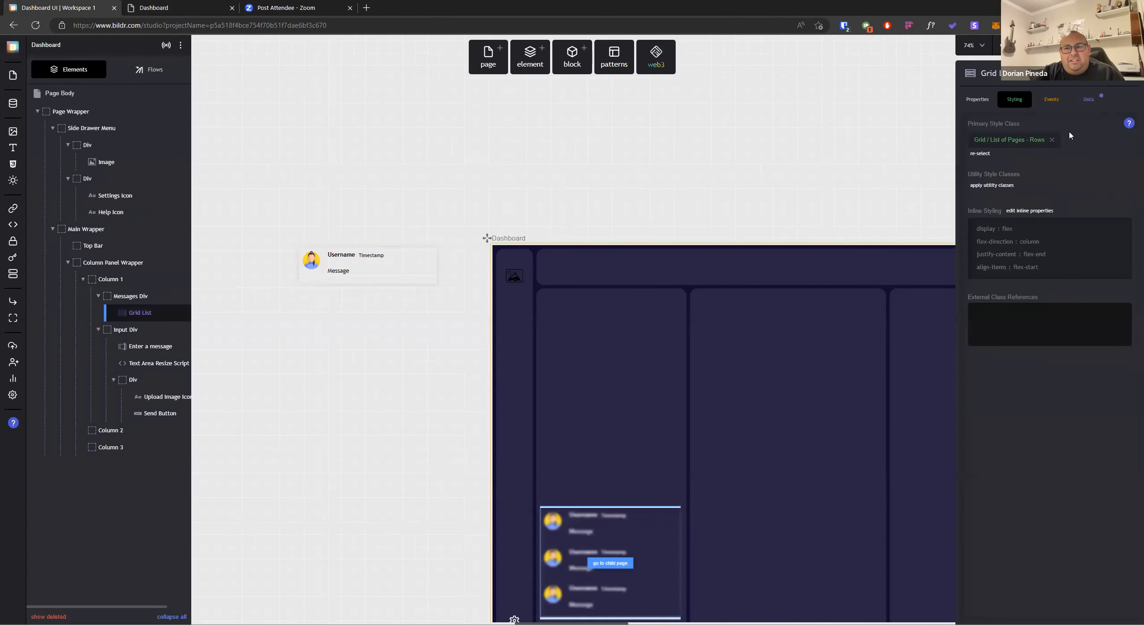
scroll(648, 519, "down", 2)
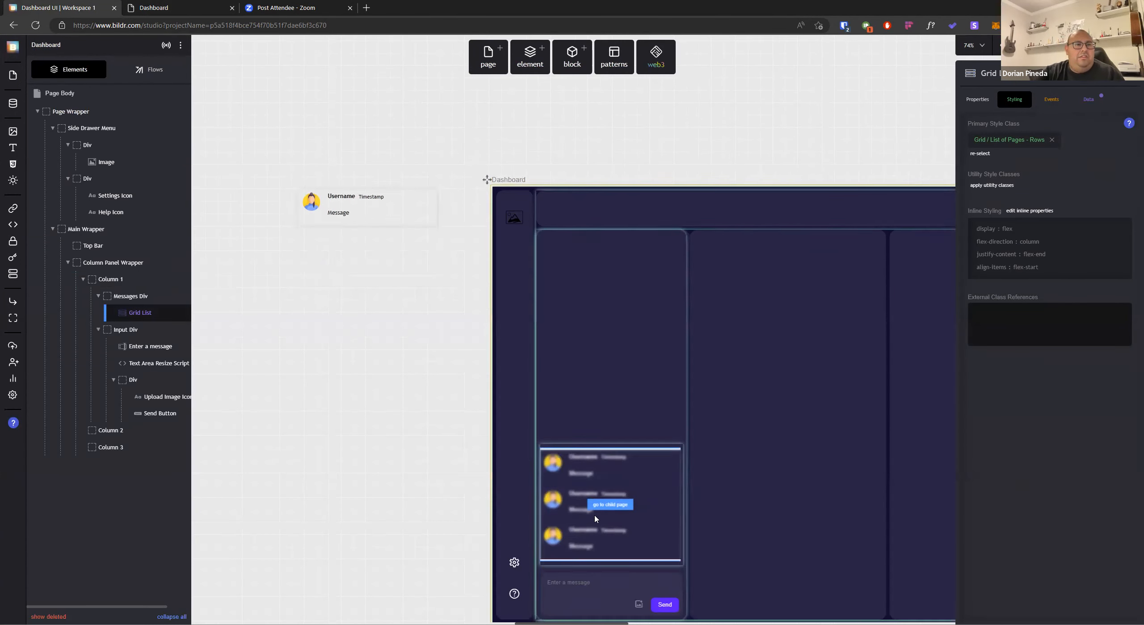
left_click(155, 70)
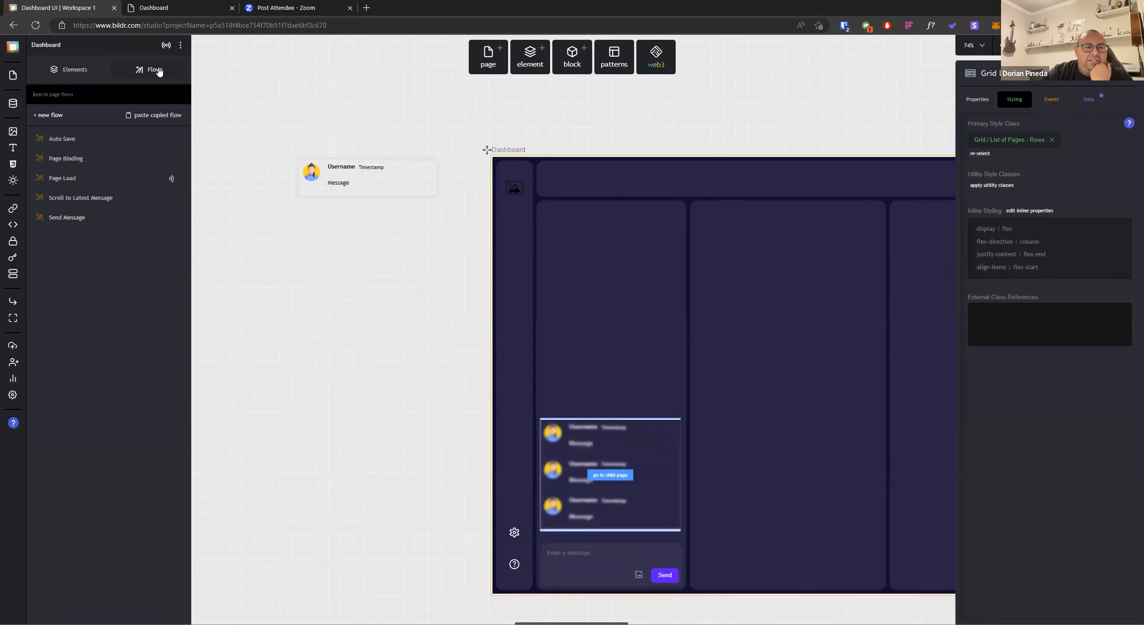
left_click(103, 197)
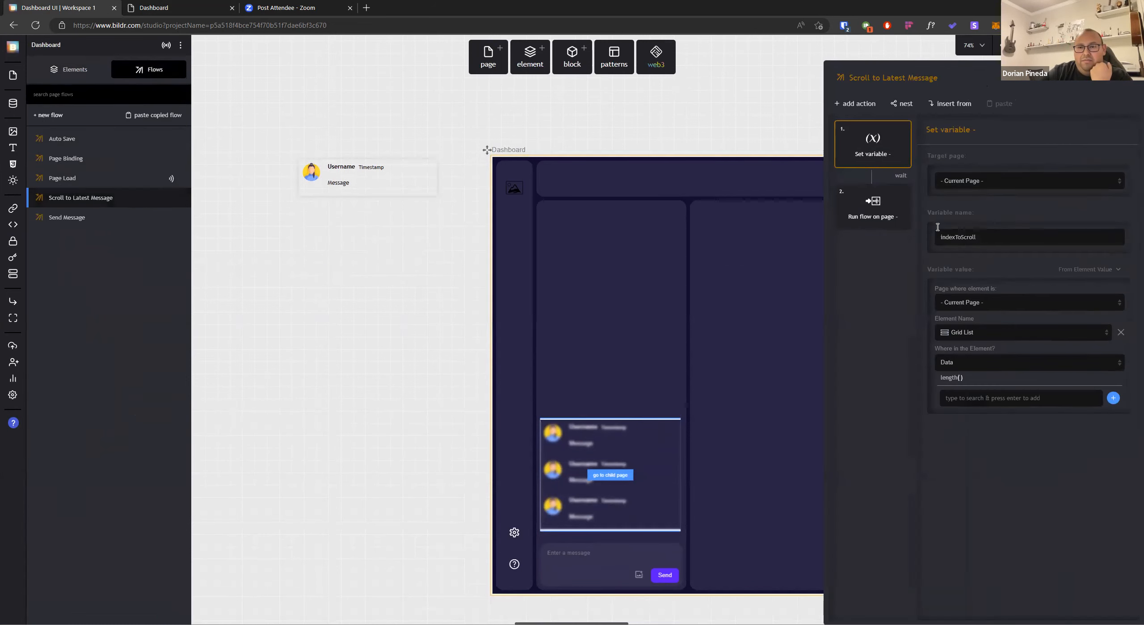
left_click(853, 222)
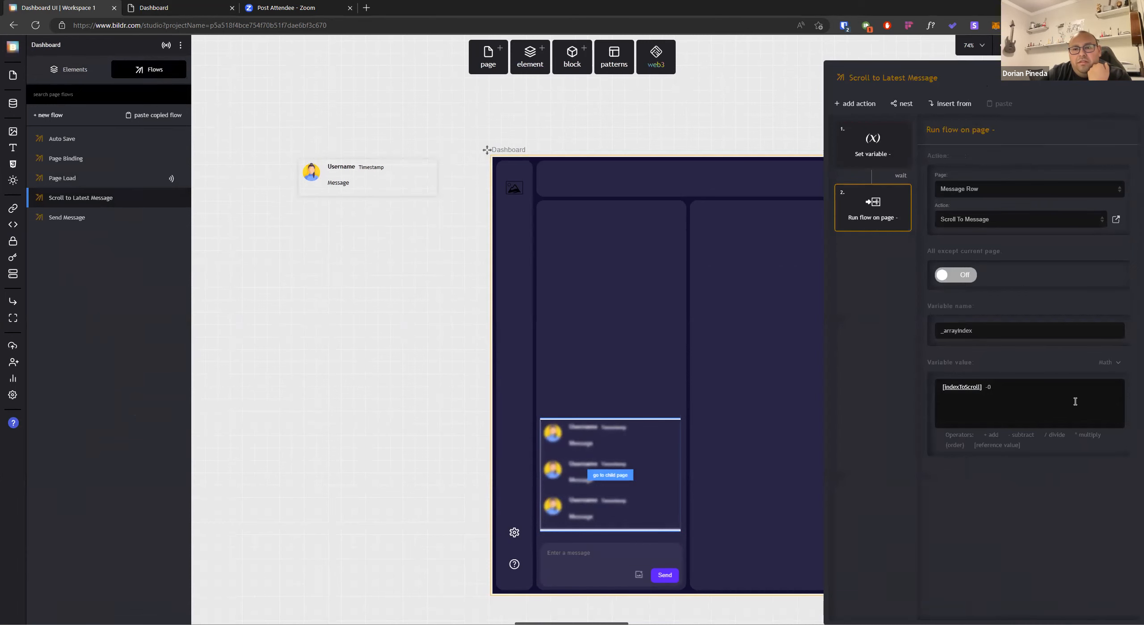
left_click(315, 420)
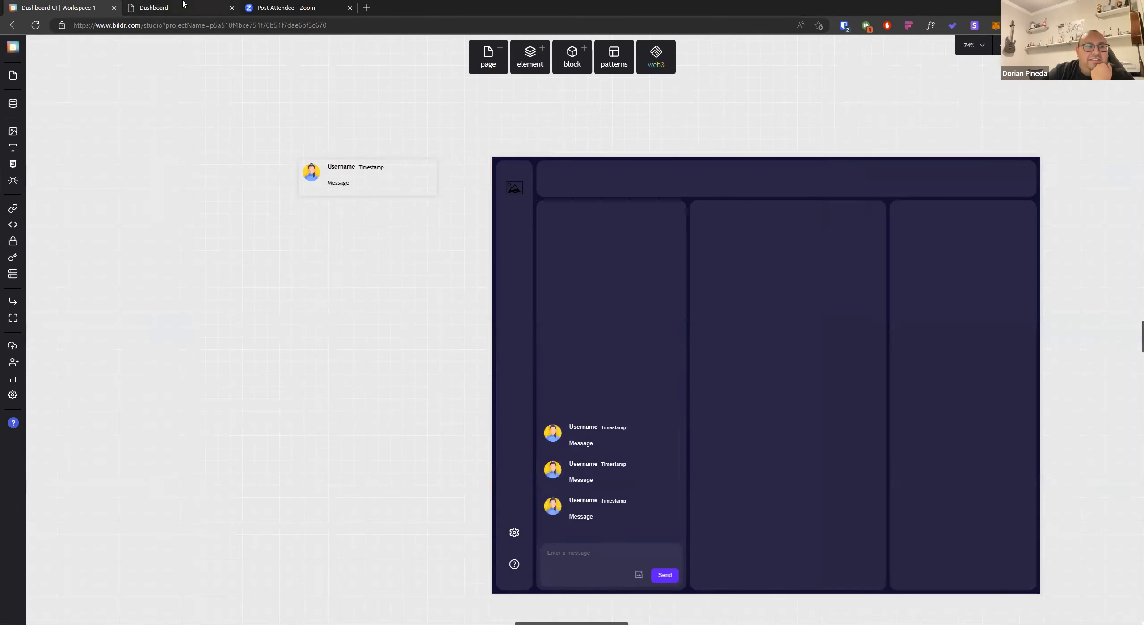
Reload the live Dashboard preview, send the message "Test 4" and check the end of the message list
left_click(183, 4)
left_click(35, 26)
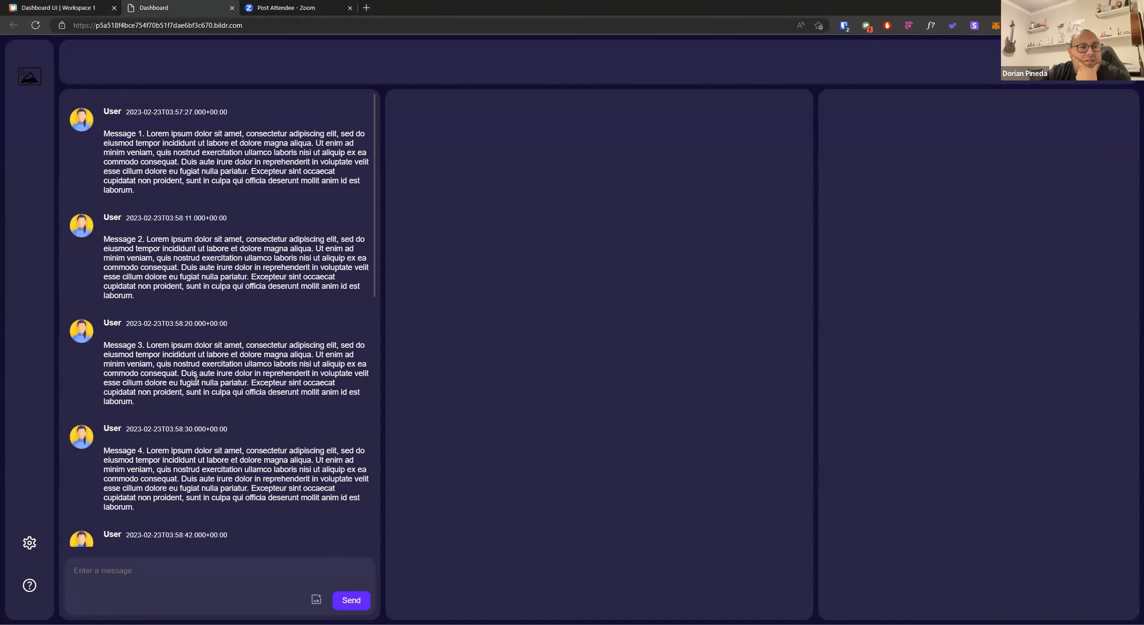
left_click(202, 580)
type("Test 4")
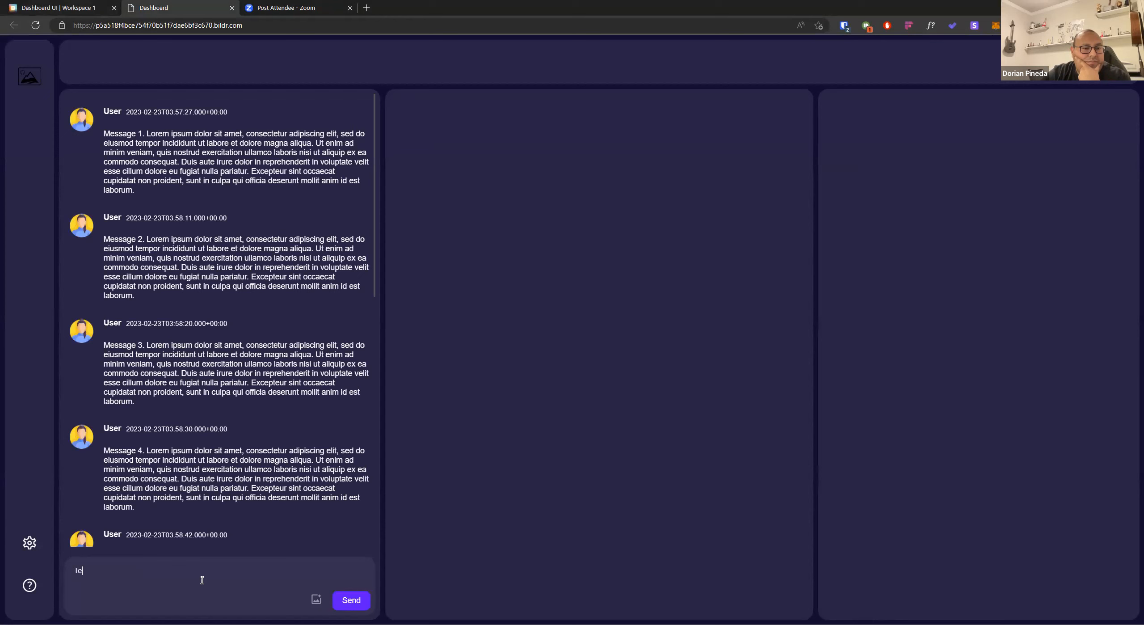
left_click(345, 606)
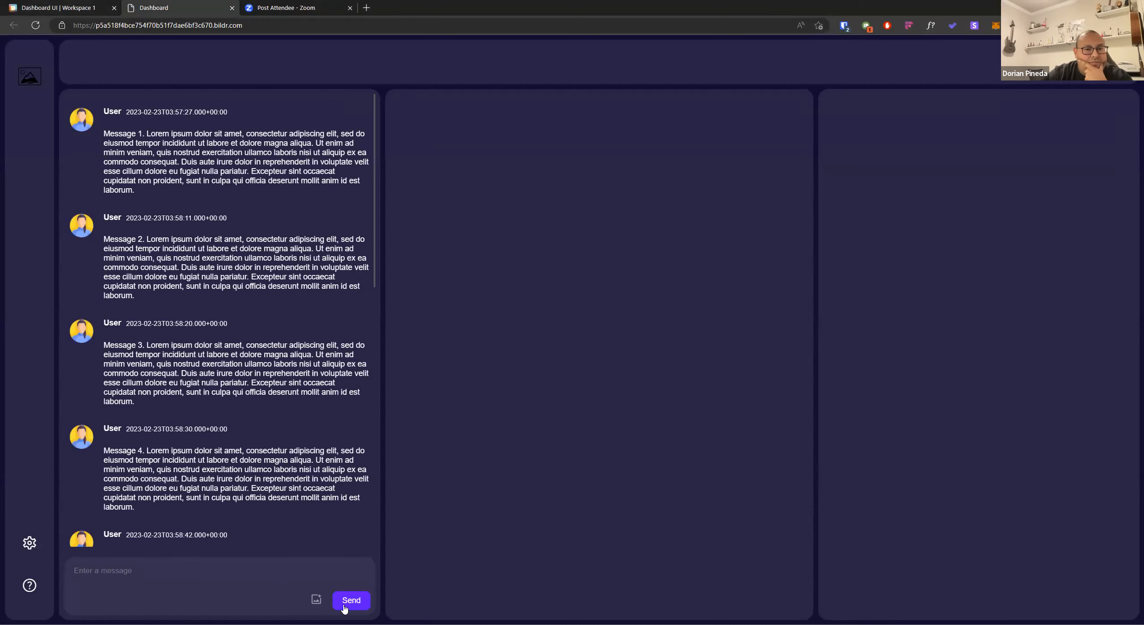
left_click_drag(375, 279, 378, 540)
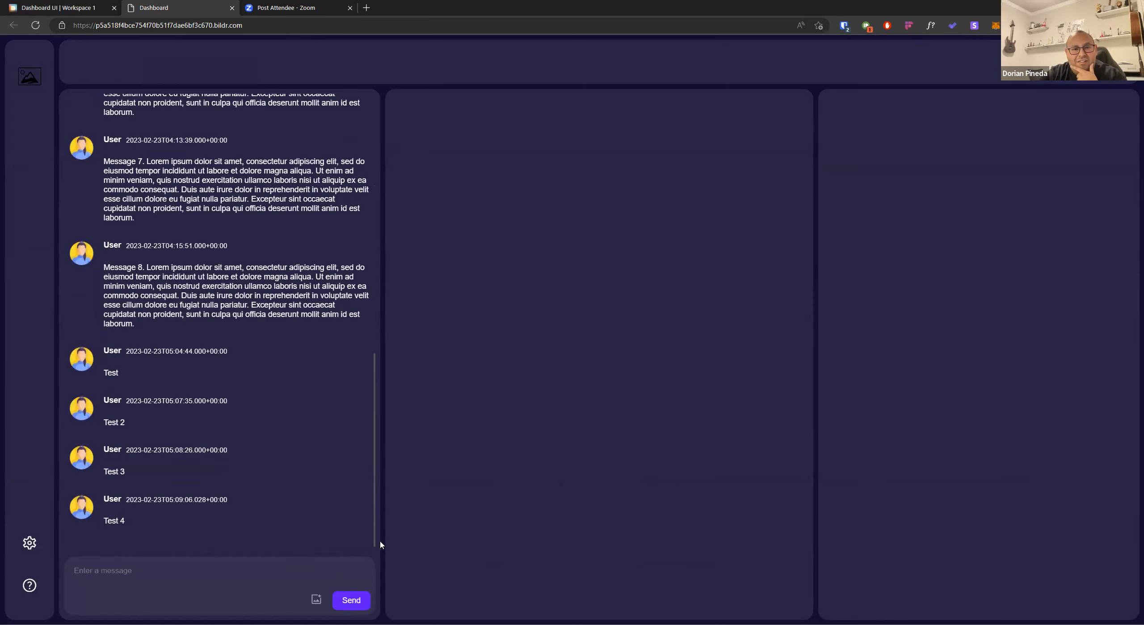
In the Bildr studio, set Run flow on page's _arrayIndex value to [IndexToScroll] -1 in the Dashboard's Scroll to Latest Message flow
left_click(47, 5)
left_click(581, 469)
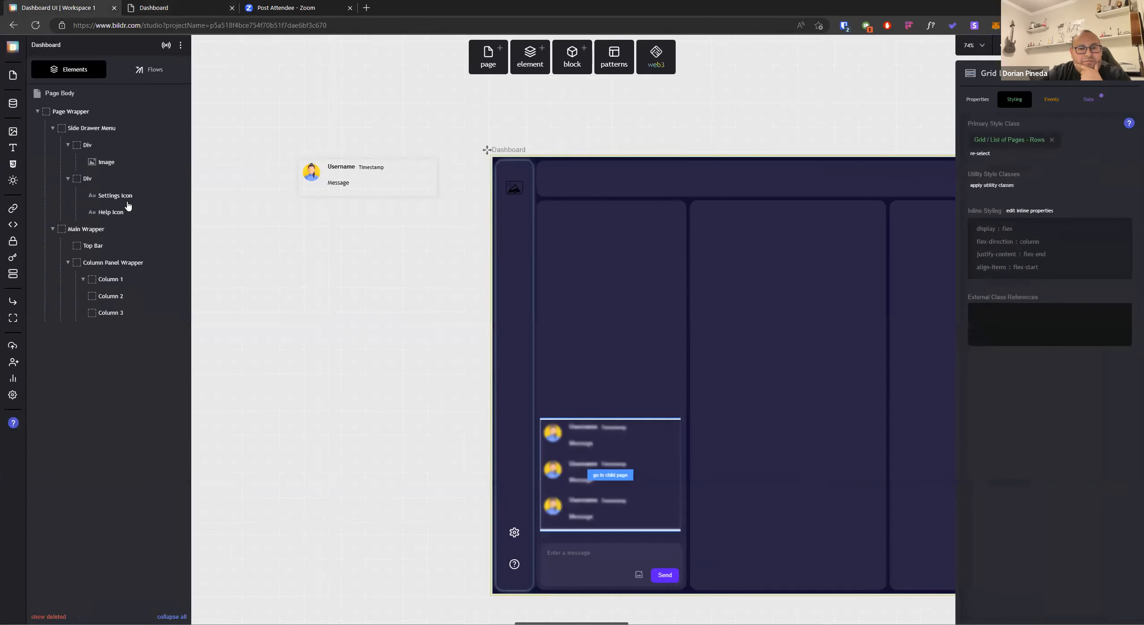
left_click(148, 70)
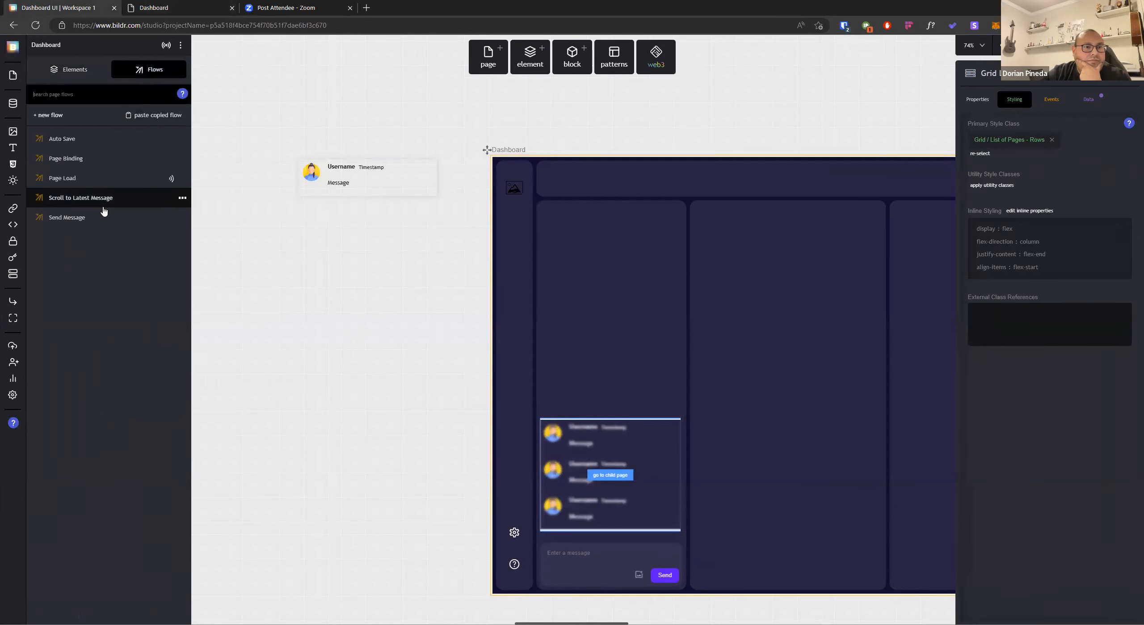
left_click(96, 206)
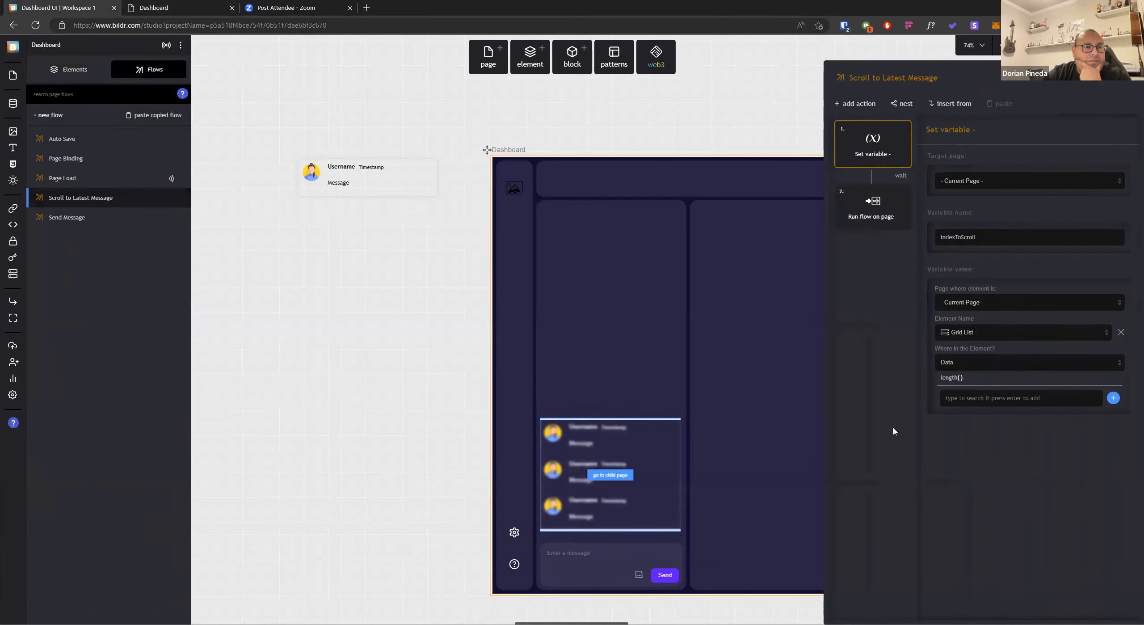
left_click(852, 213)
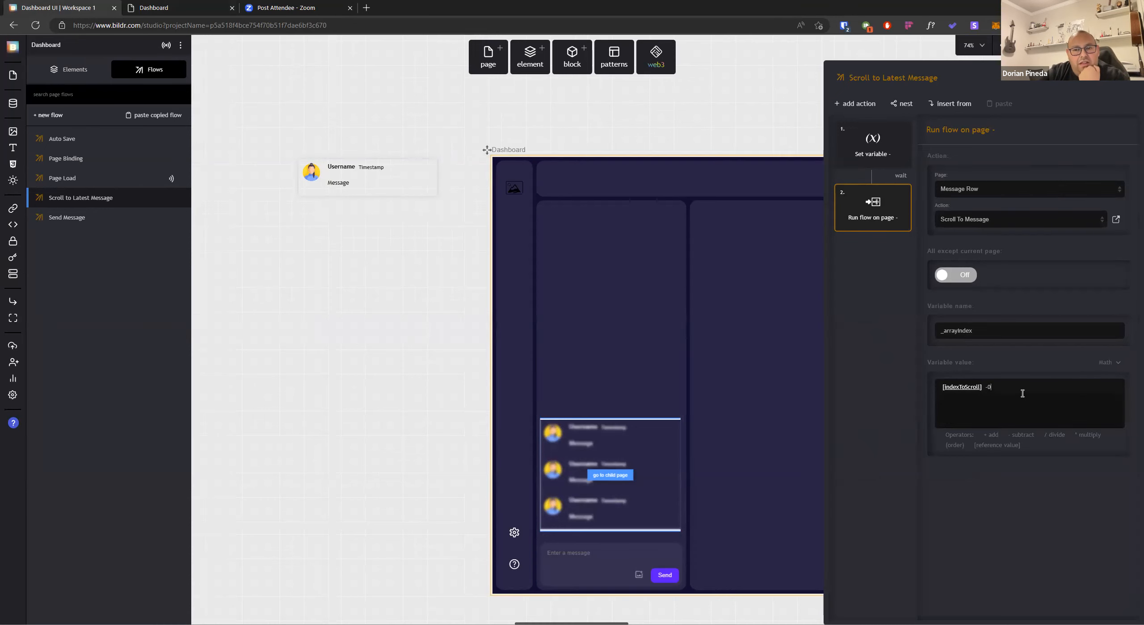
type("1")
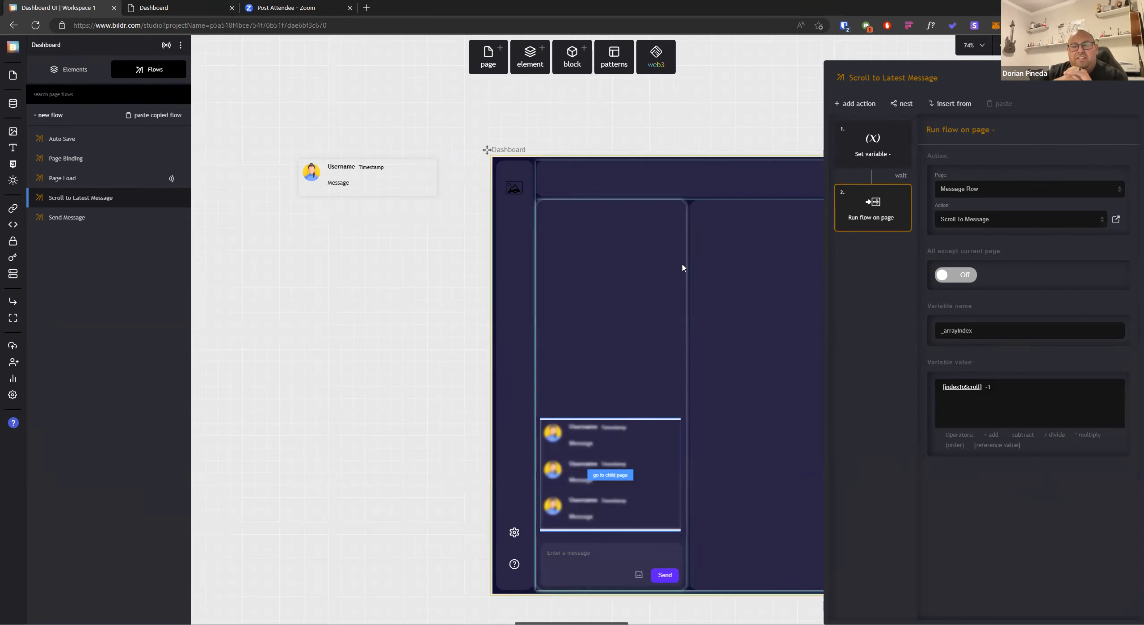
Save the inline CSS background-color:lightgrey, height:40px and width:40px on the Div below the Message Wrapper Div in Message Row
left_click(407, 179)
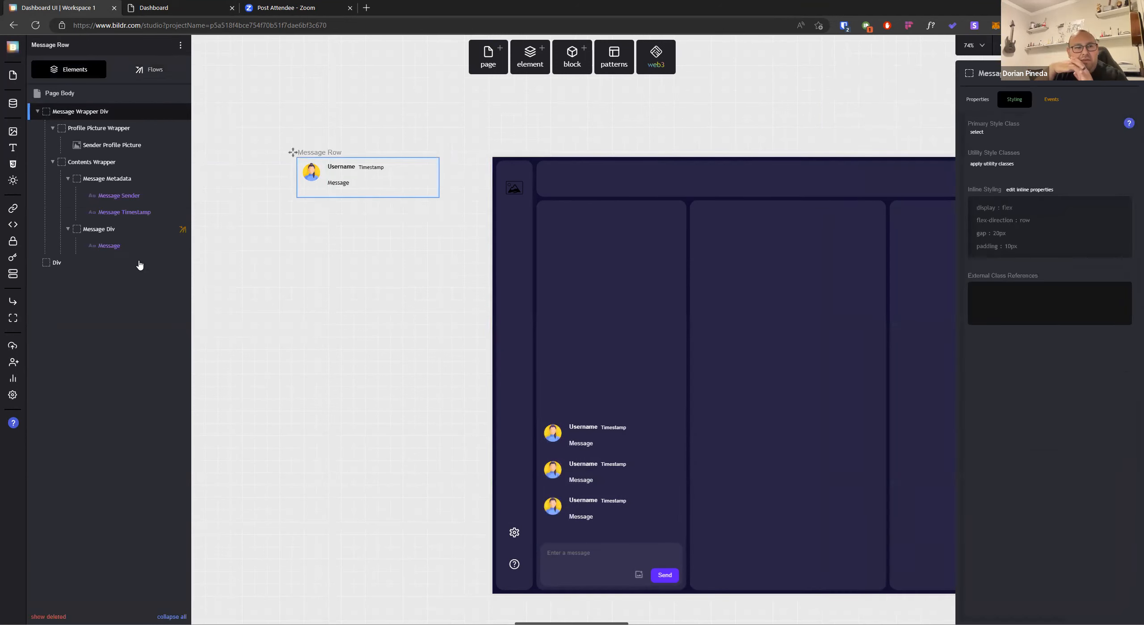
mouse_move(131, 264)
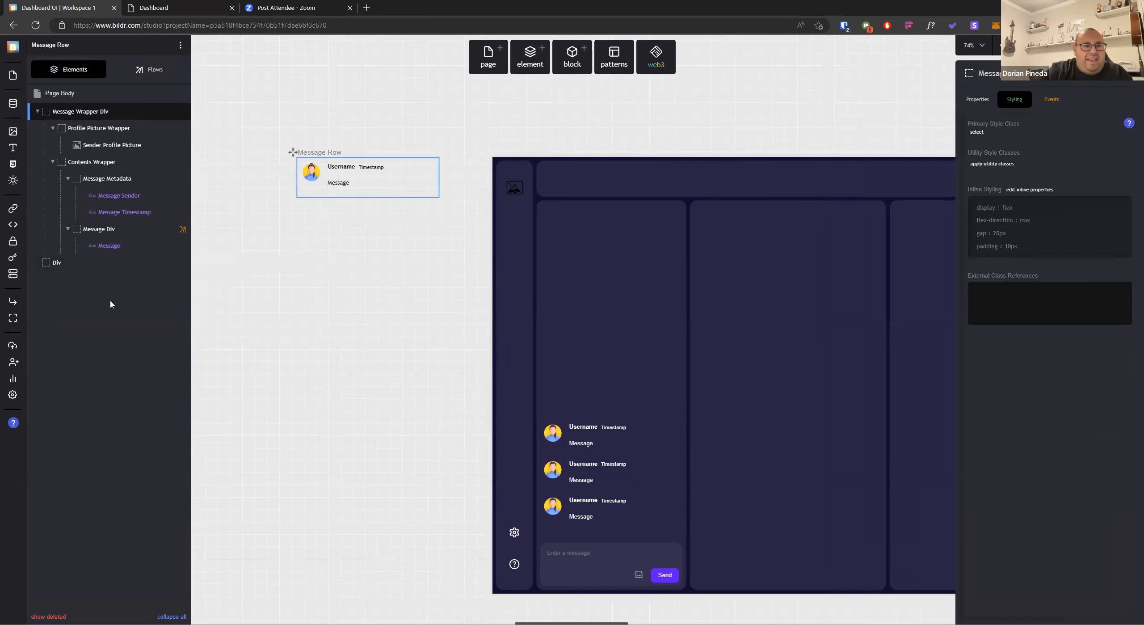
left_click(104, 265)
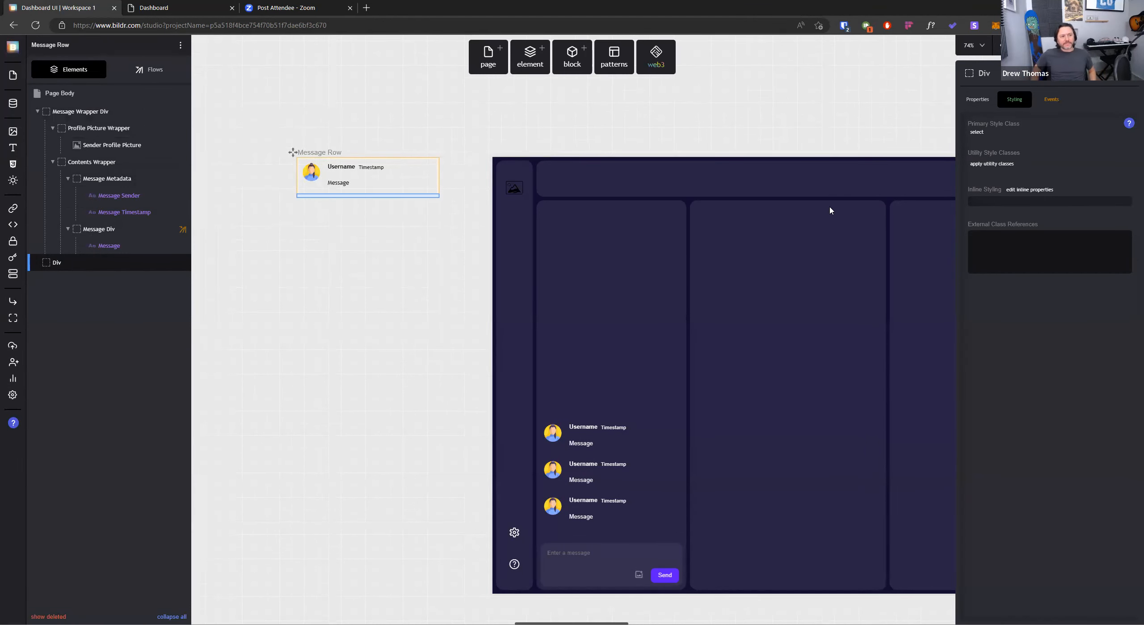
left_click(1030, 206)
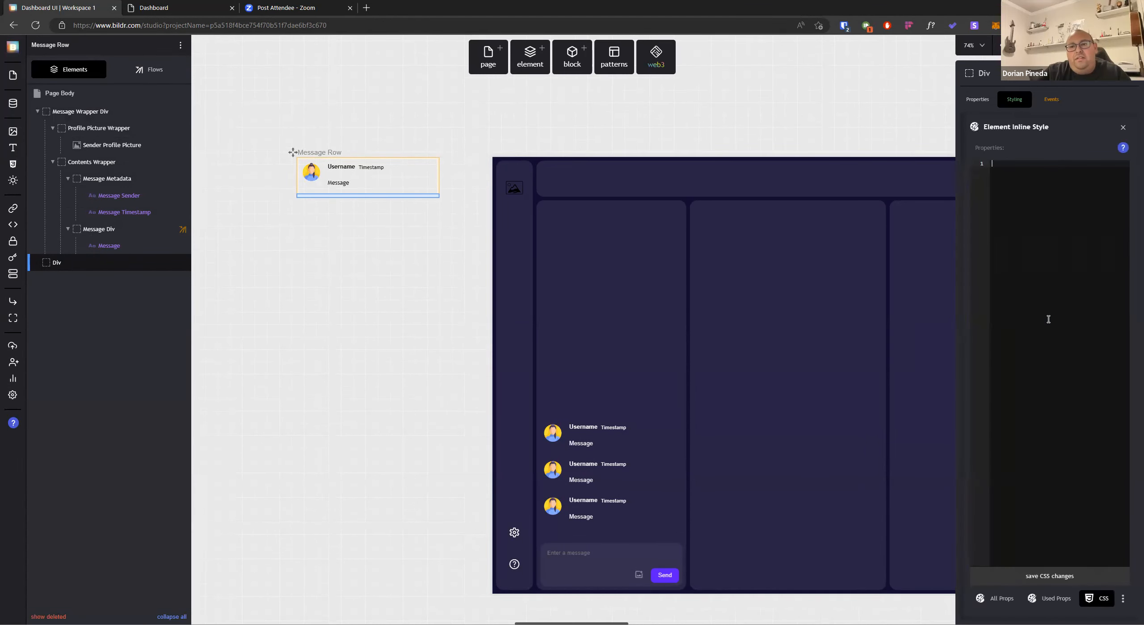
type("background-color")
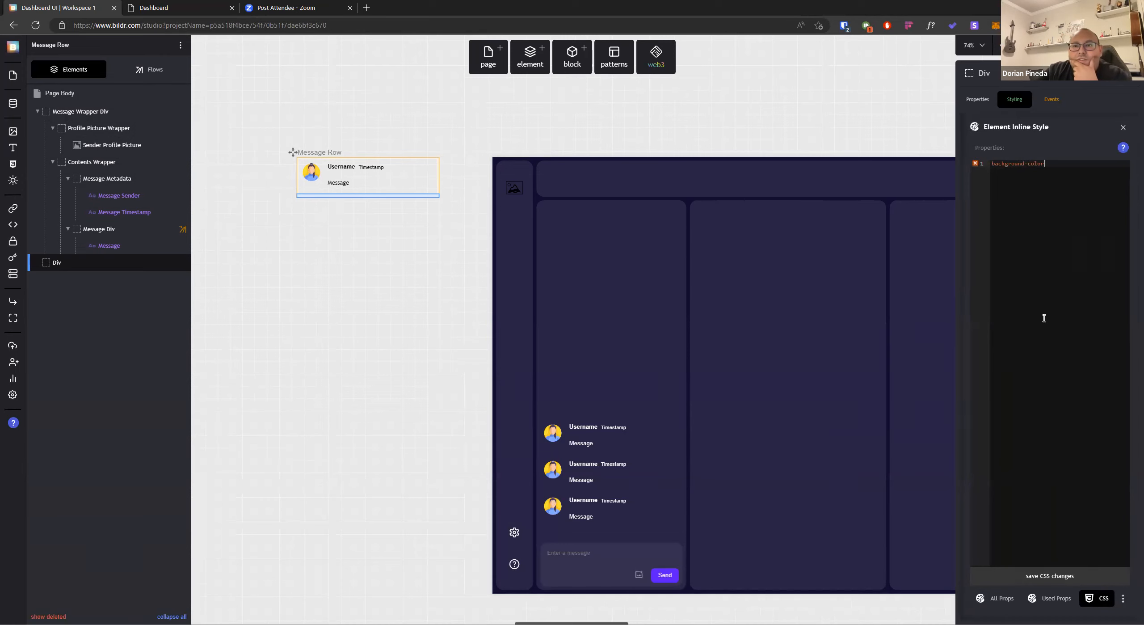
type(":lightgr")
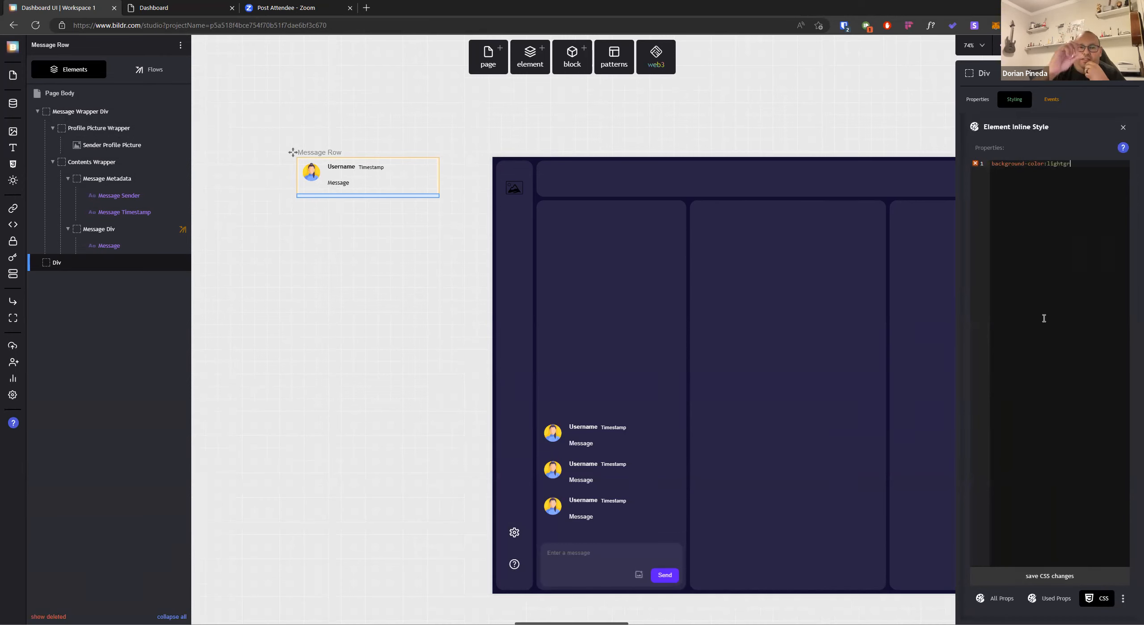
type("ey;")
key("Return")
type("height:")
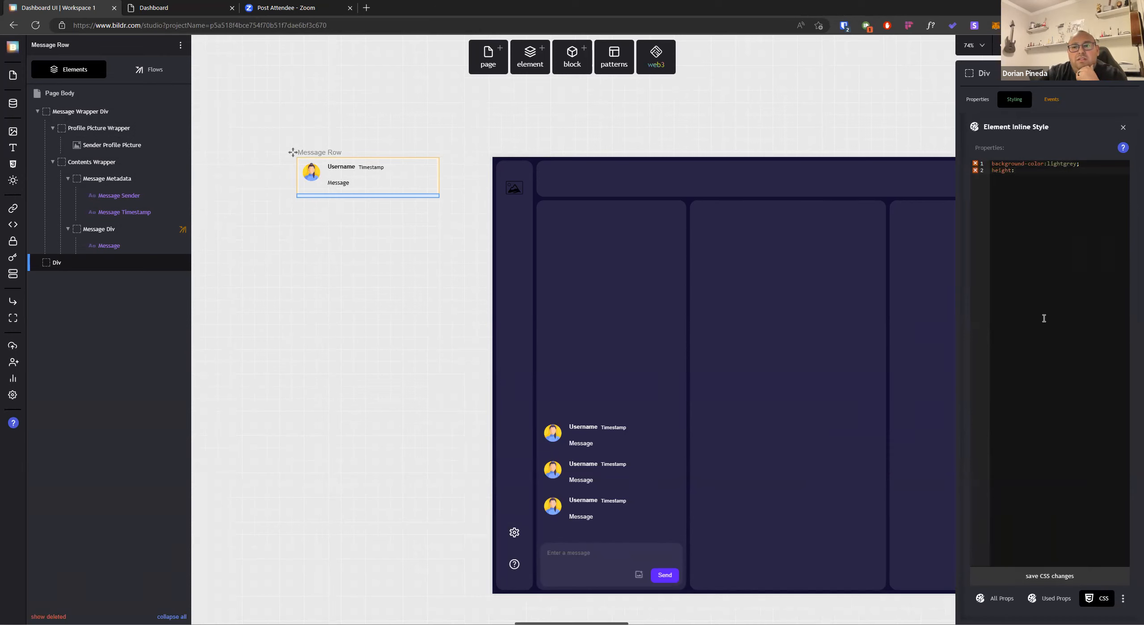
type("40px; width:40px;")
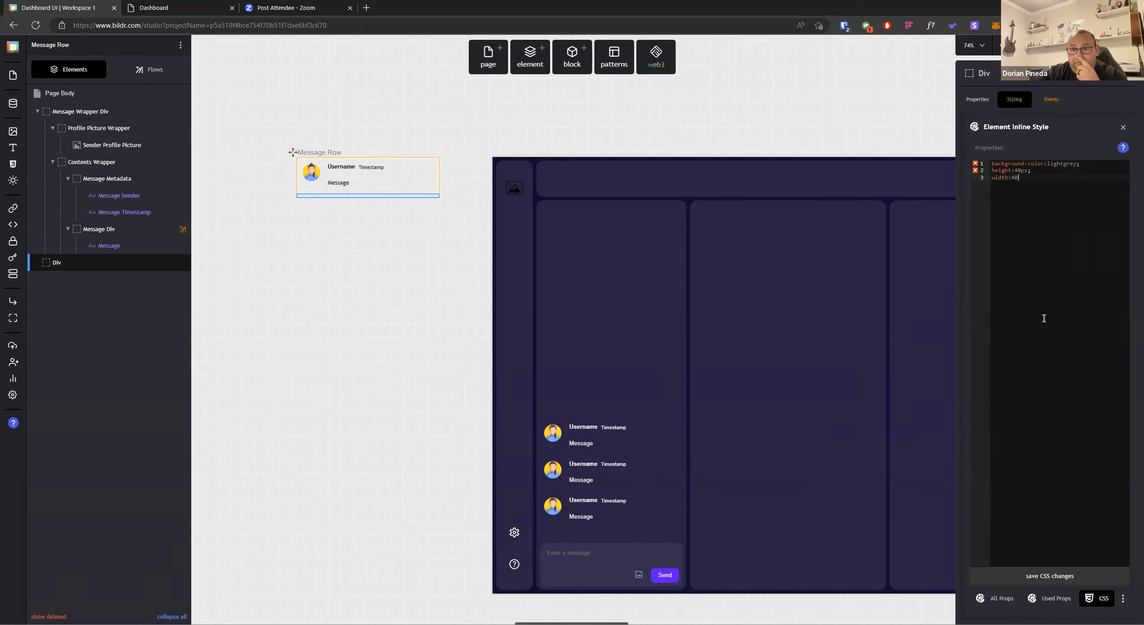
left_click(1024, 579)
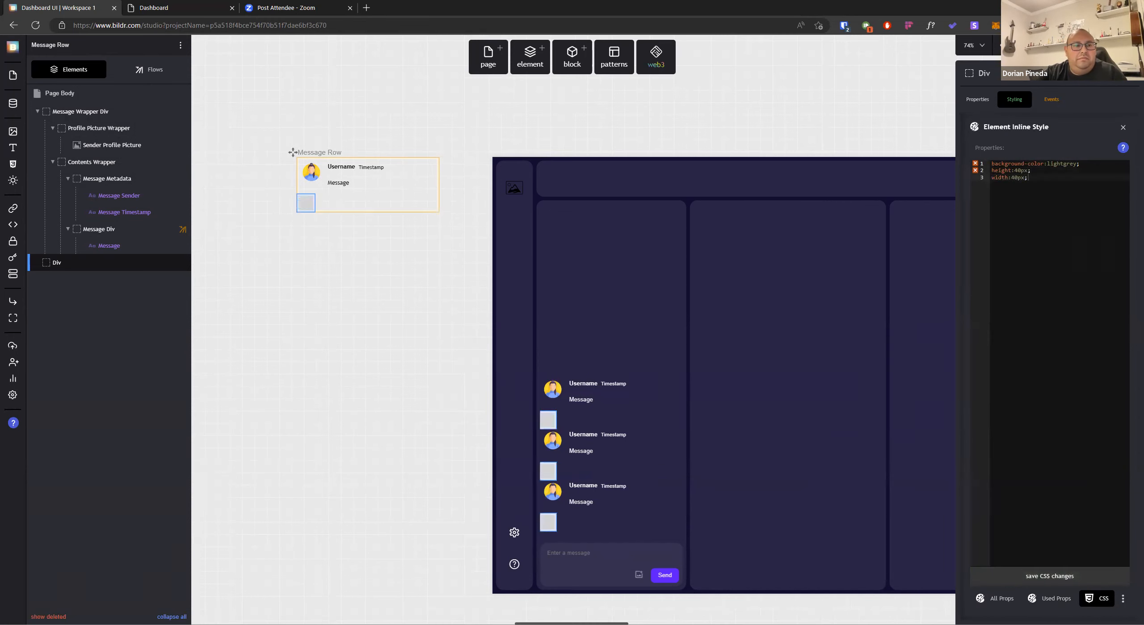
Reload the live Dashboard preview and send the message "Test" to test scrolling with the grey Div blocks
left_click(144, 8)
left_click(35, 25)
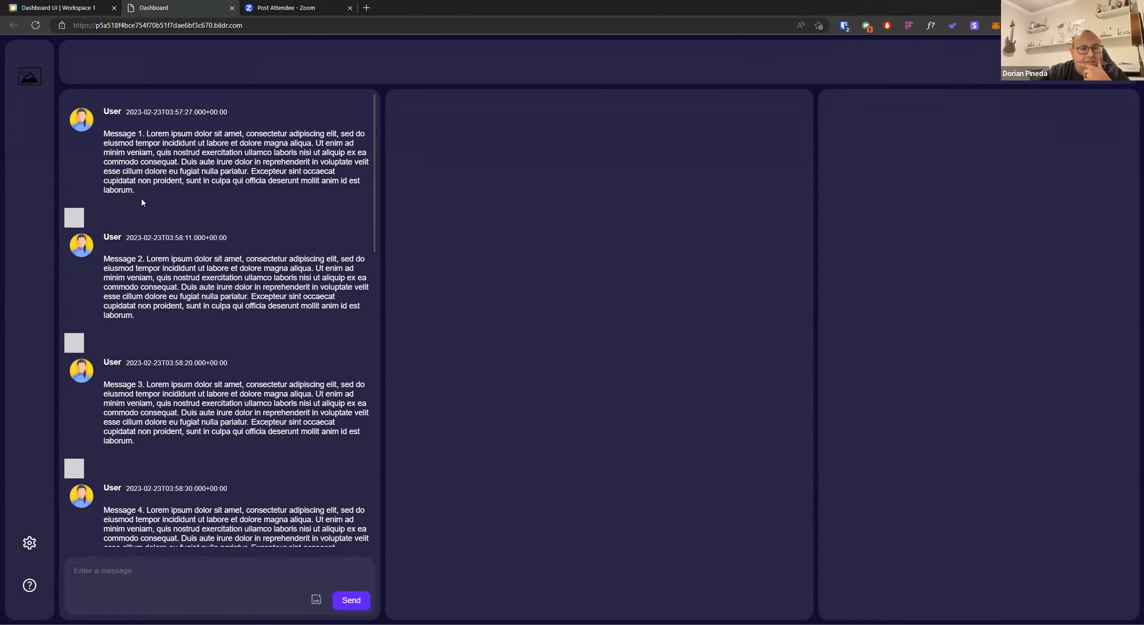
left_click(204, 568)
type("Test")
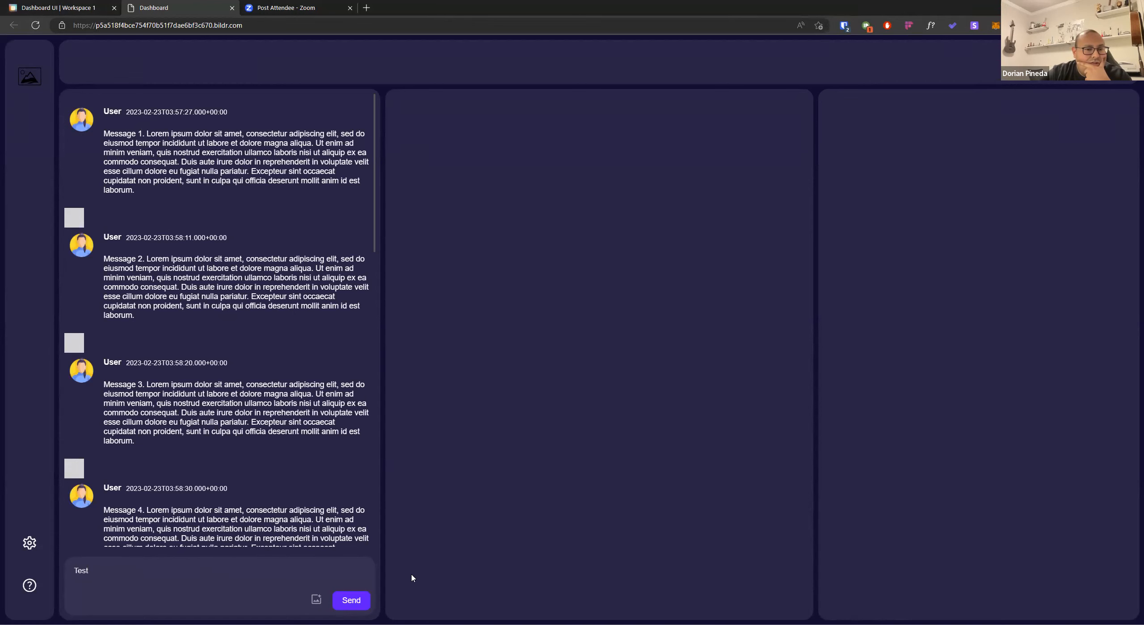
left_click(352, 602)
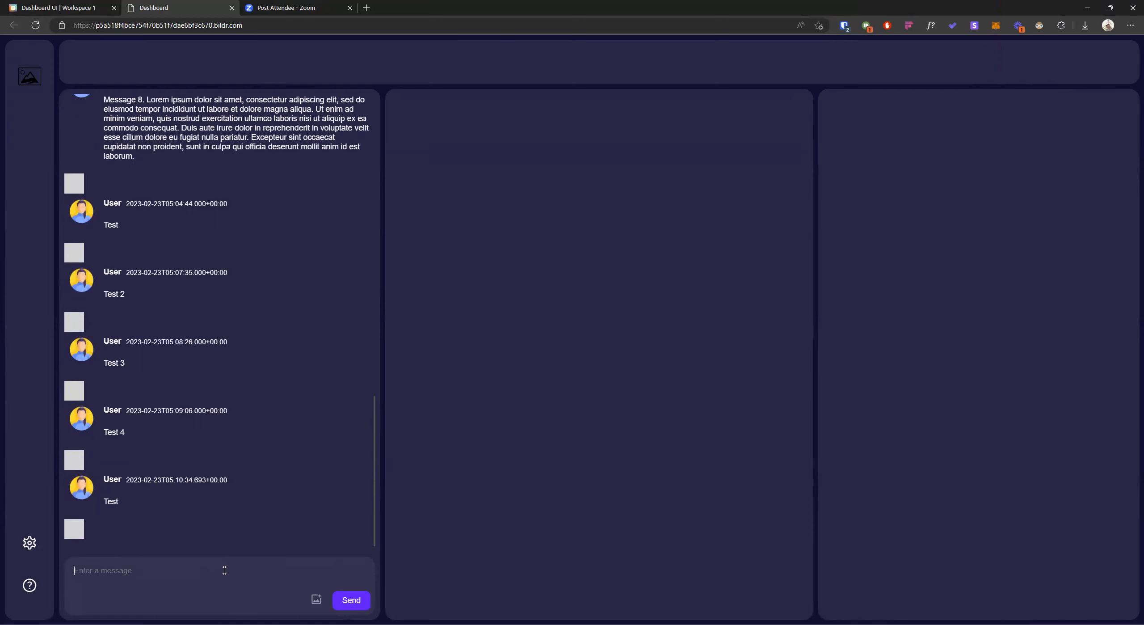
In the Bildr studio, set the Dashboard Grid List's change event to run the Scroll to Latest Message flow
left_click(74, 8)
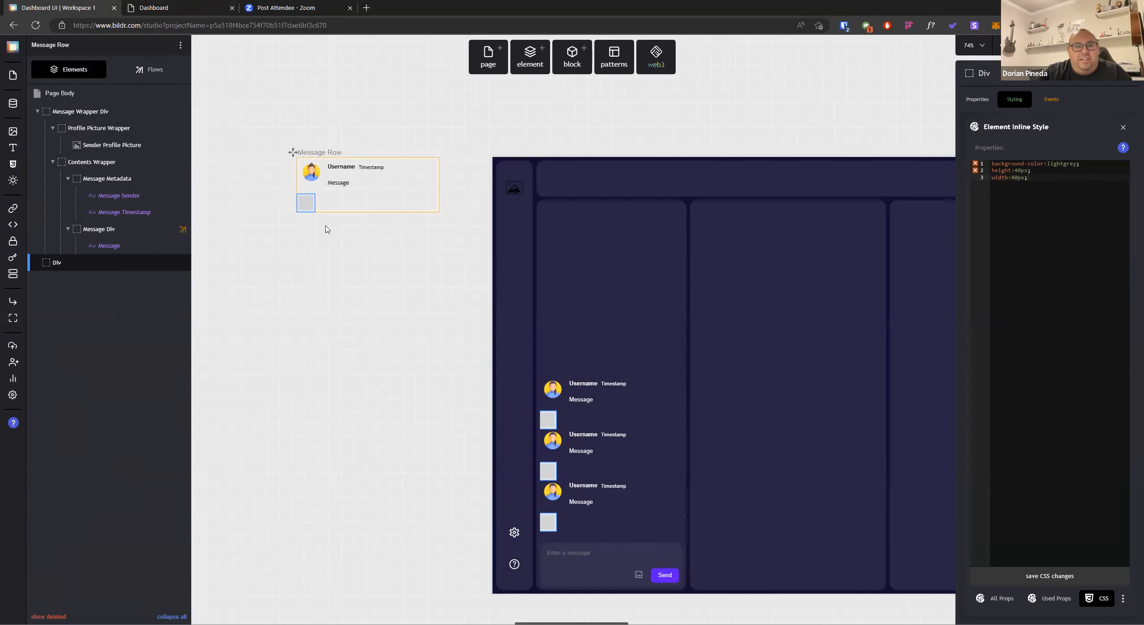
left_click(598, 405)
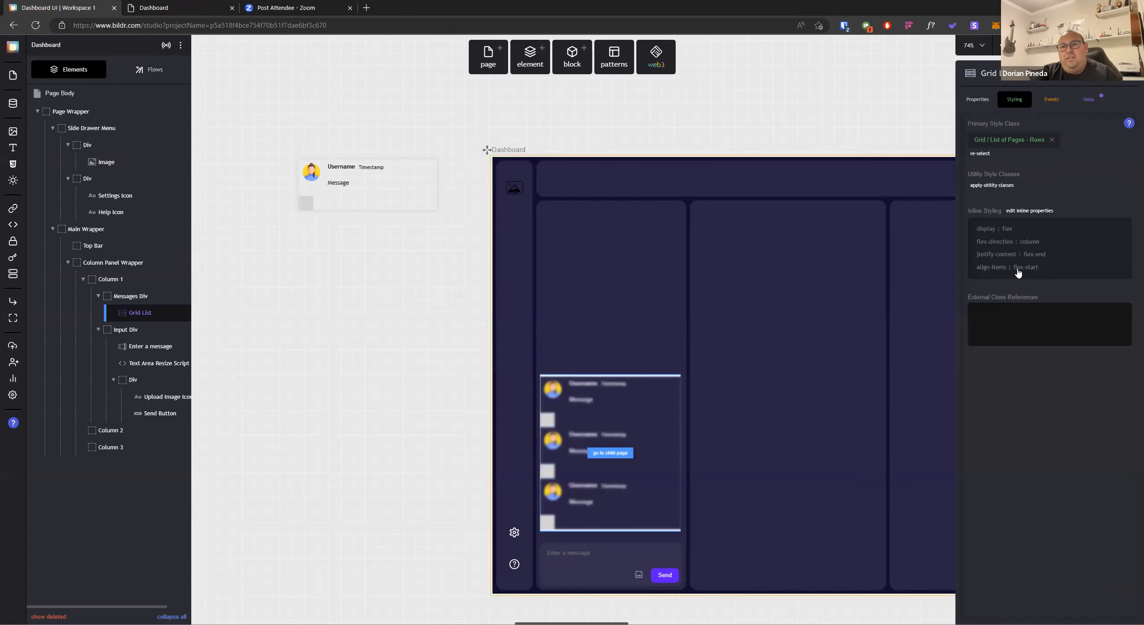
left_click(1056, 97)
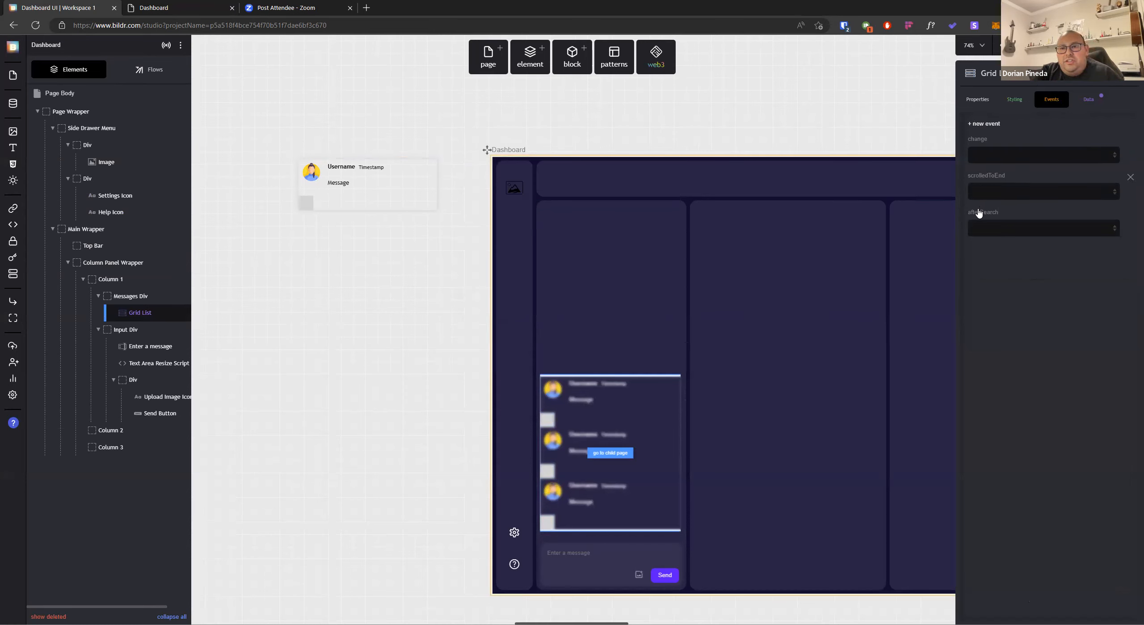
left_click(988, 160)
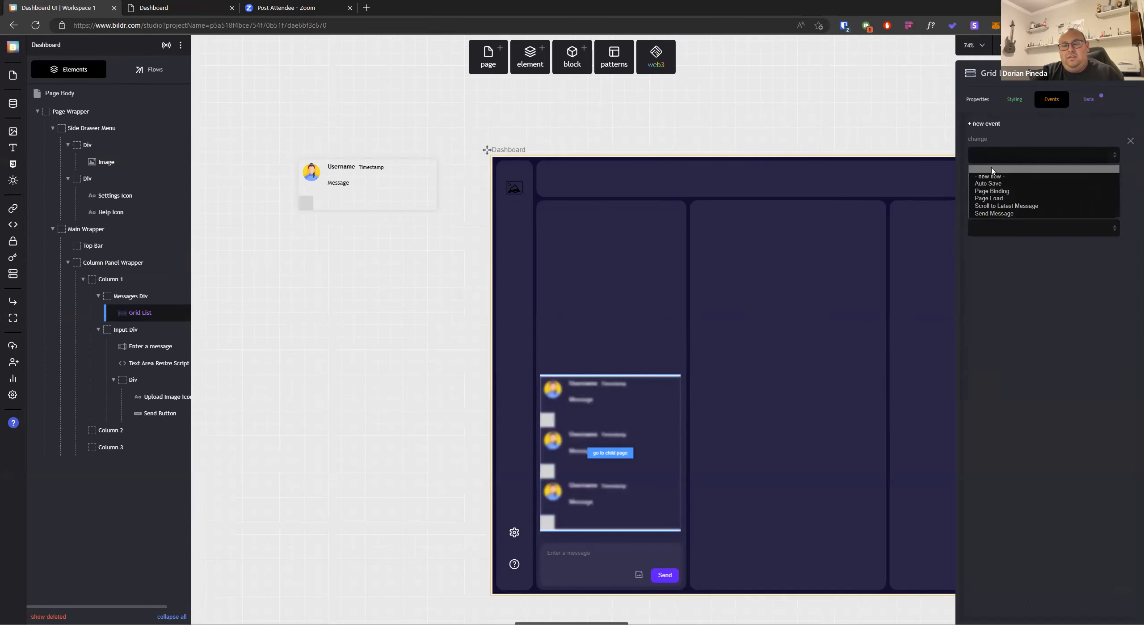
left_click(991, 207)
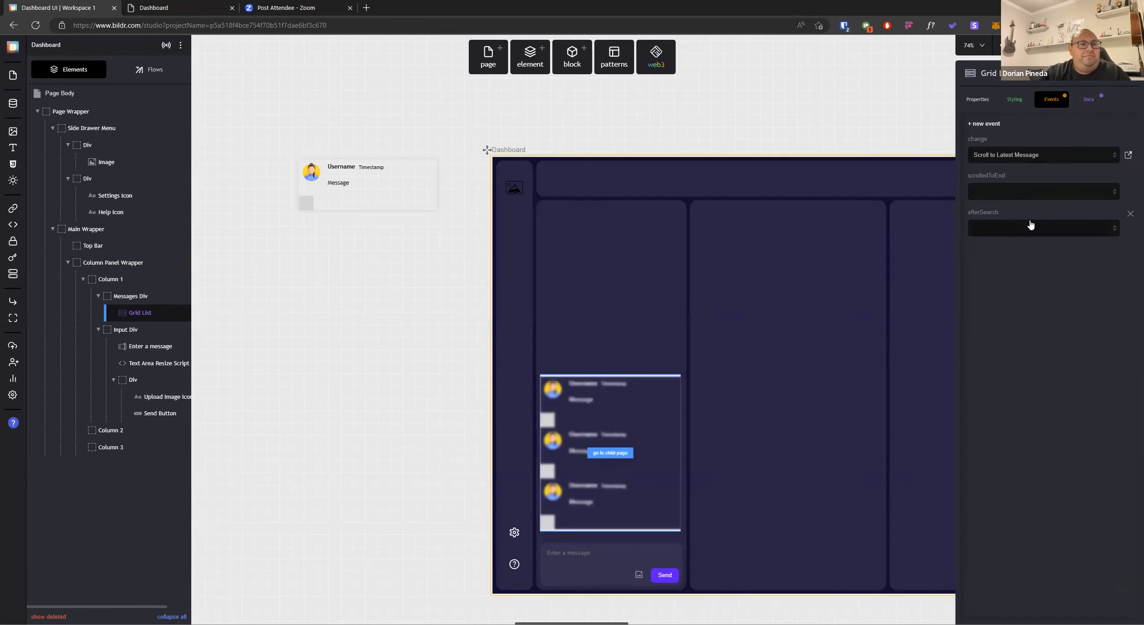
Remove the Scroll to Latest Message action from the Dashboard's Send Message flow
left_click(147, 71)
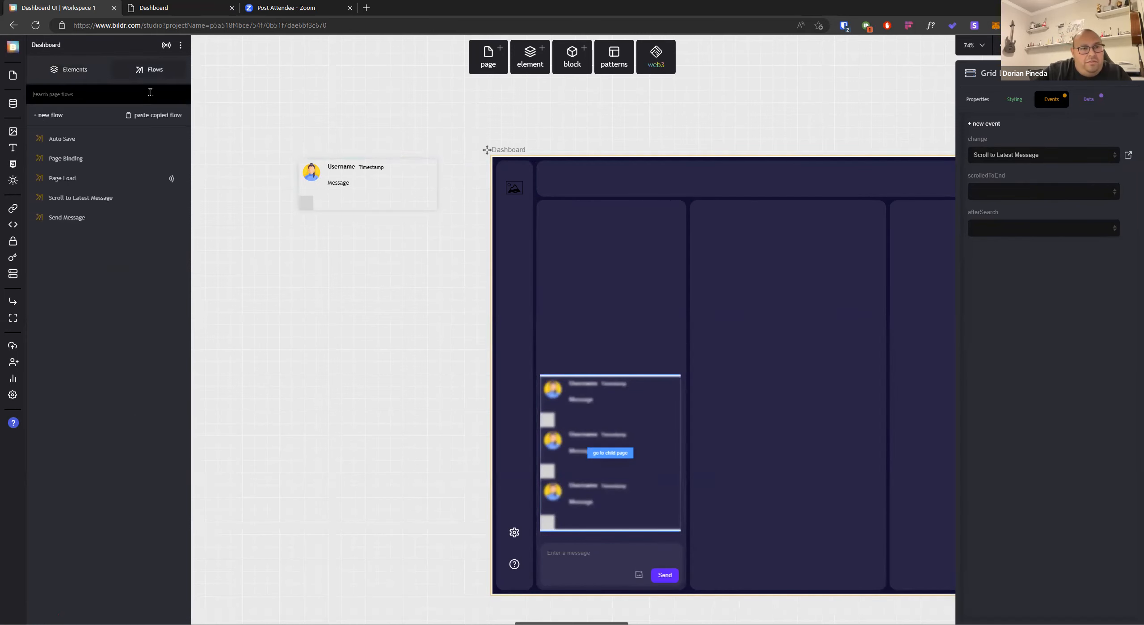
left_click(87, 217)
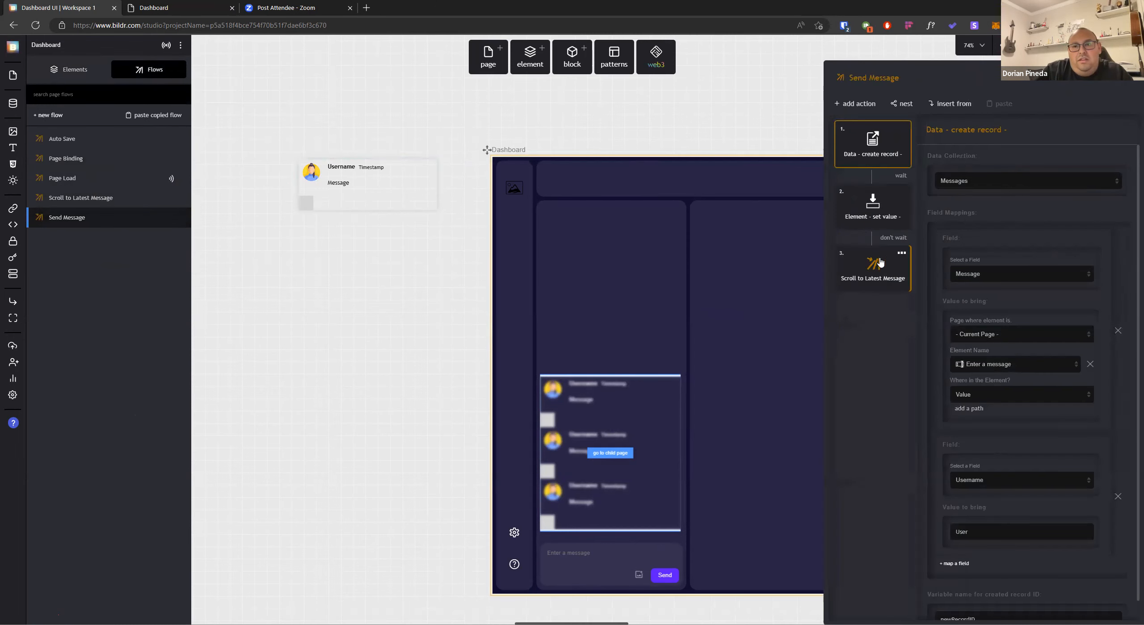
left_click(902, 254)
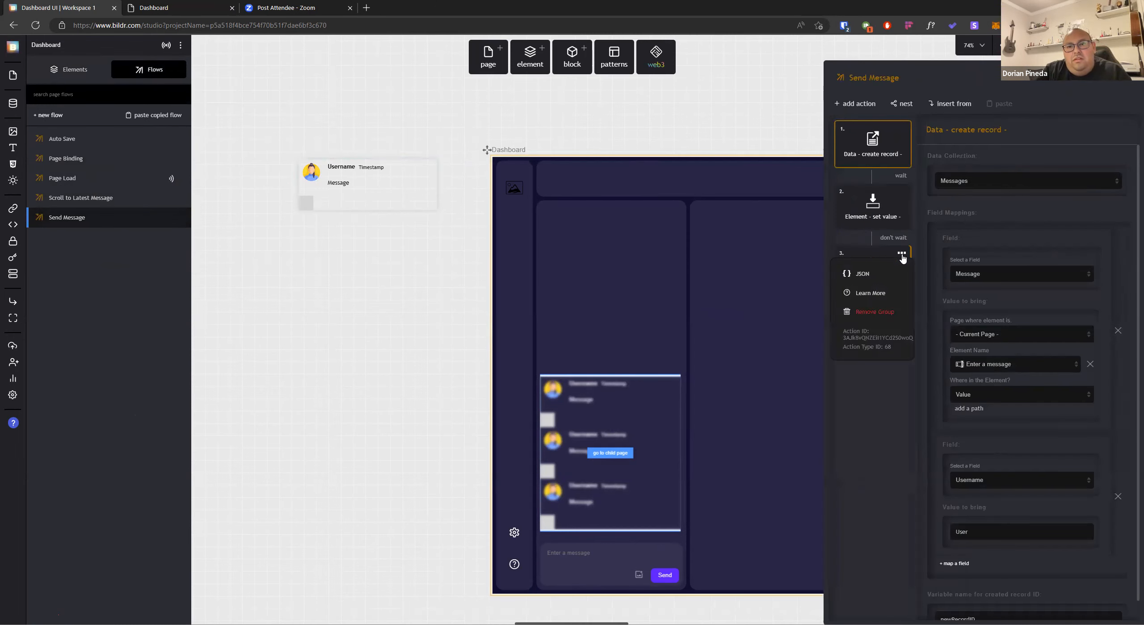
left_click(869, 312)
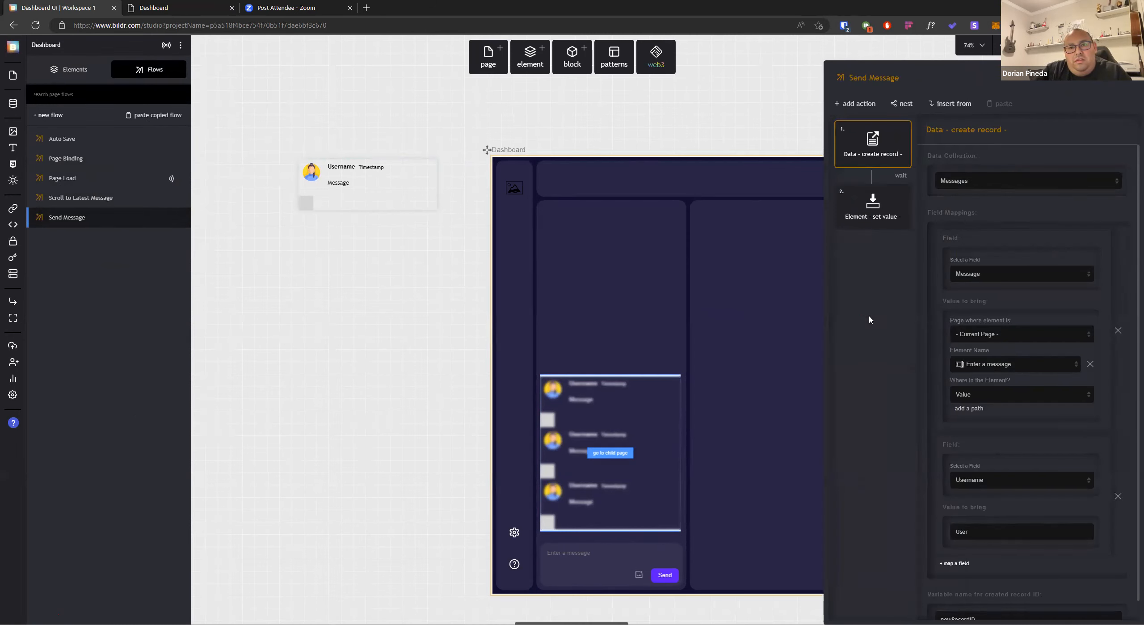
left_click(437, 295)
Reload the live Dashboard preview, send the message "Test 2" and check the end of the message list
left_click(151, 5)
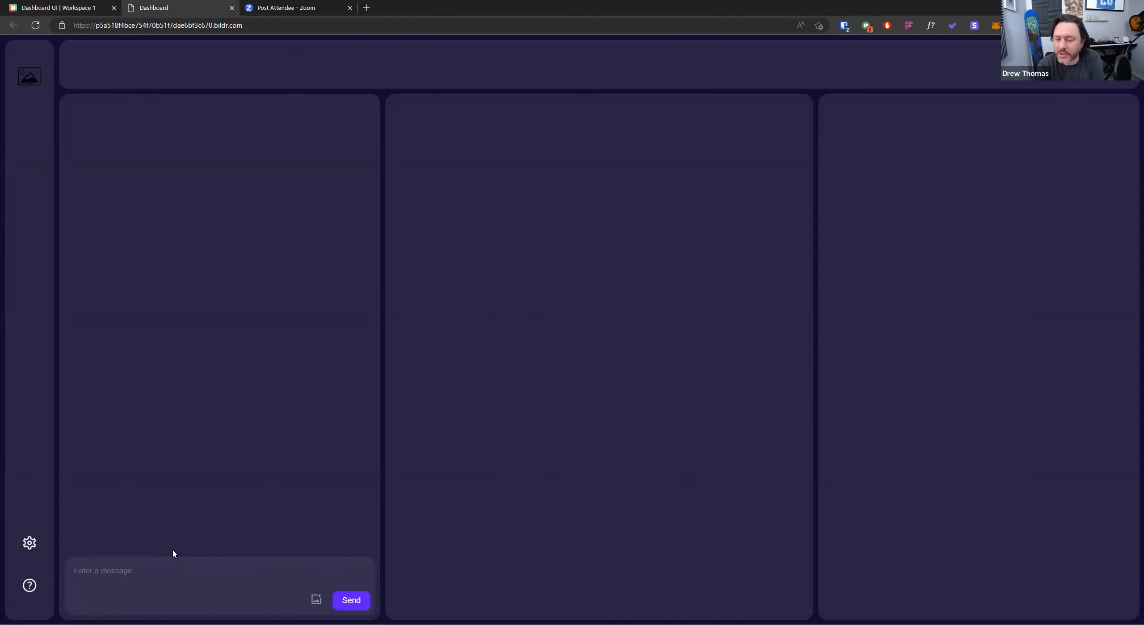
left_click(200, 586)
type("Test 2")
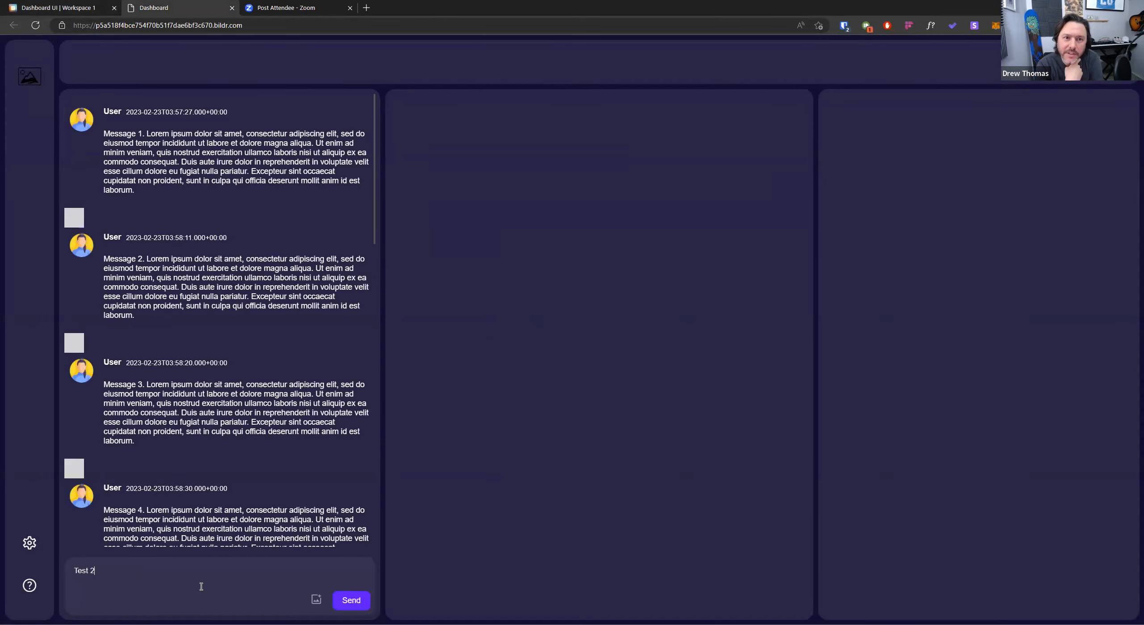
left_click(343, 600)
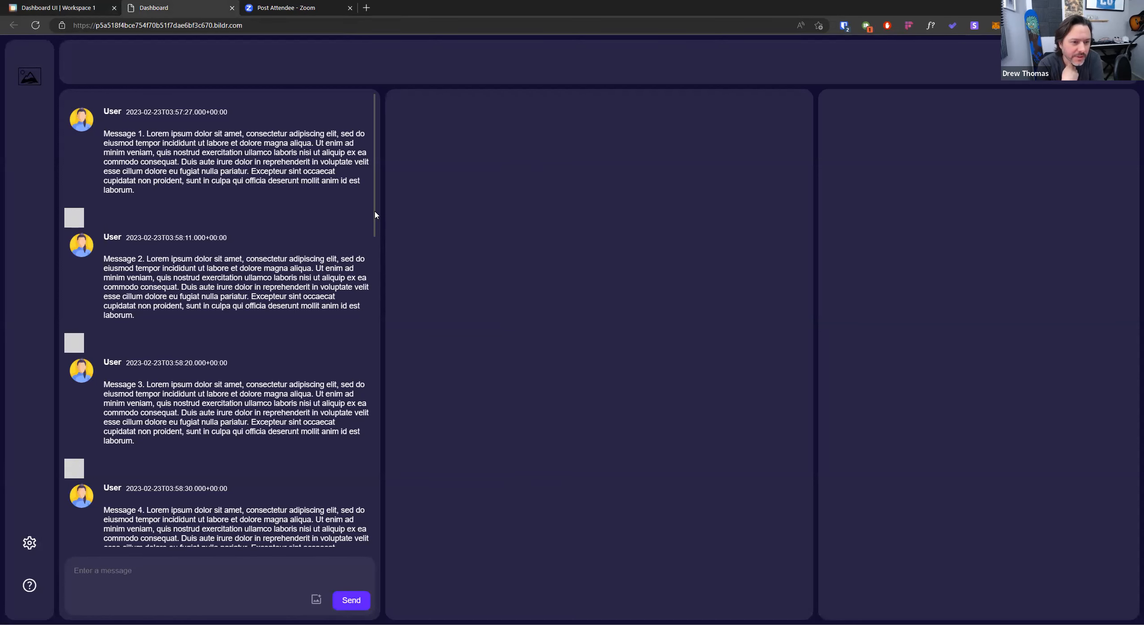
left_click_drag(375, 213, 368, 411)
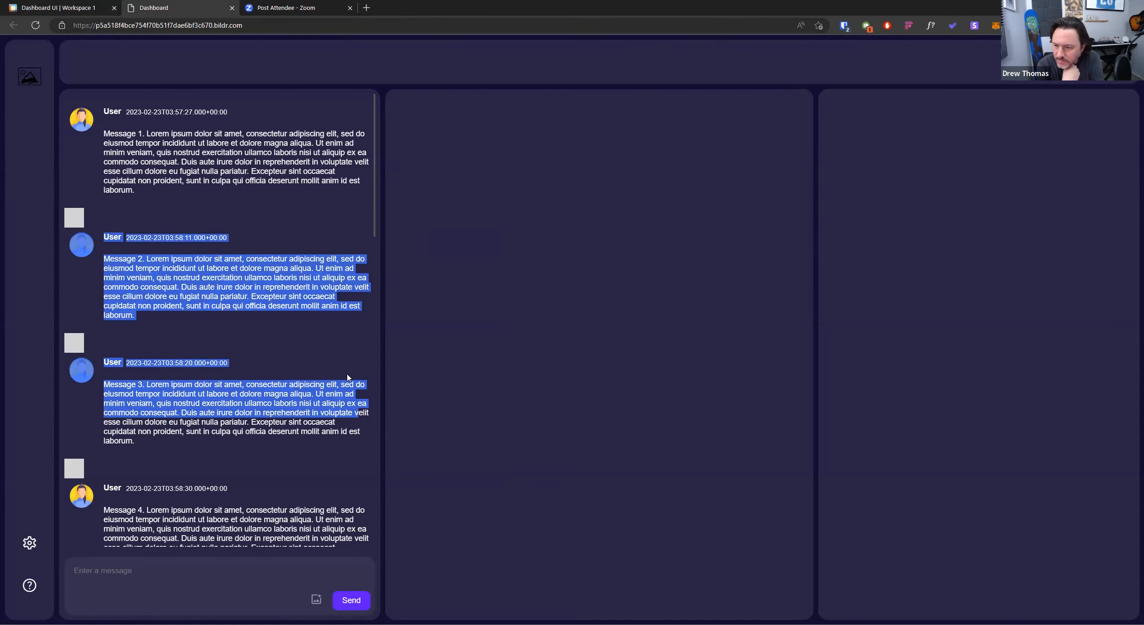
left_click(290, 235)
scroll(268, 349, "down", 15)
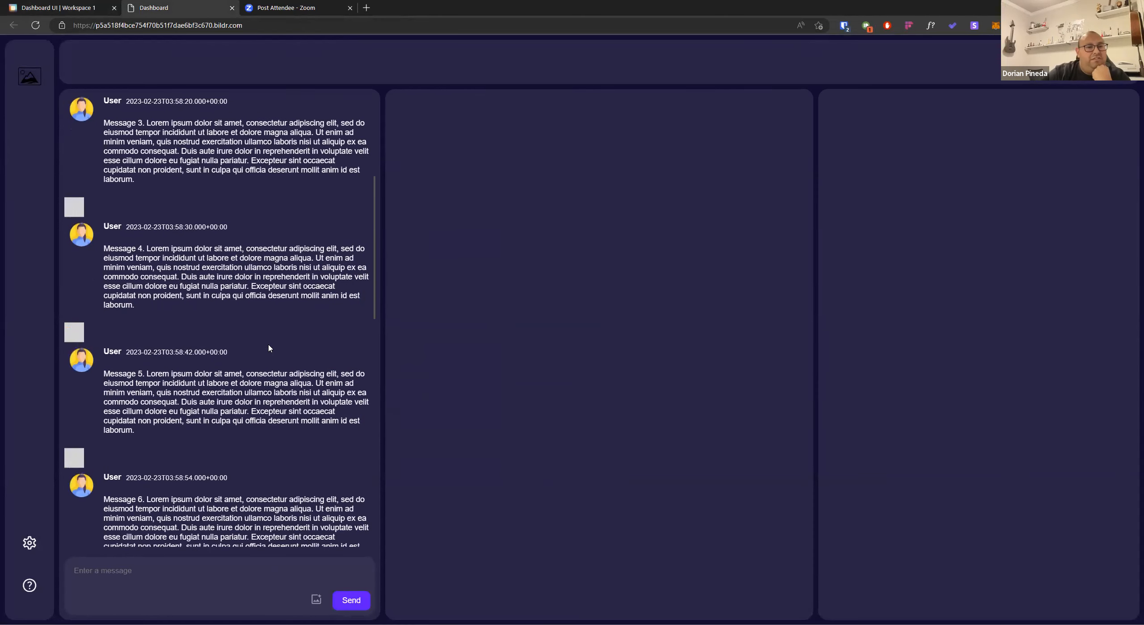
scroll(269, 348, "down", 3)
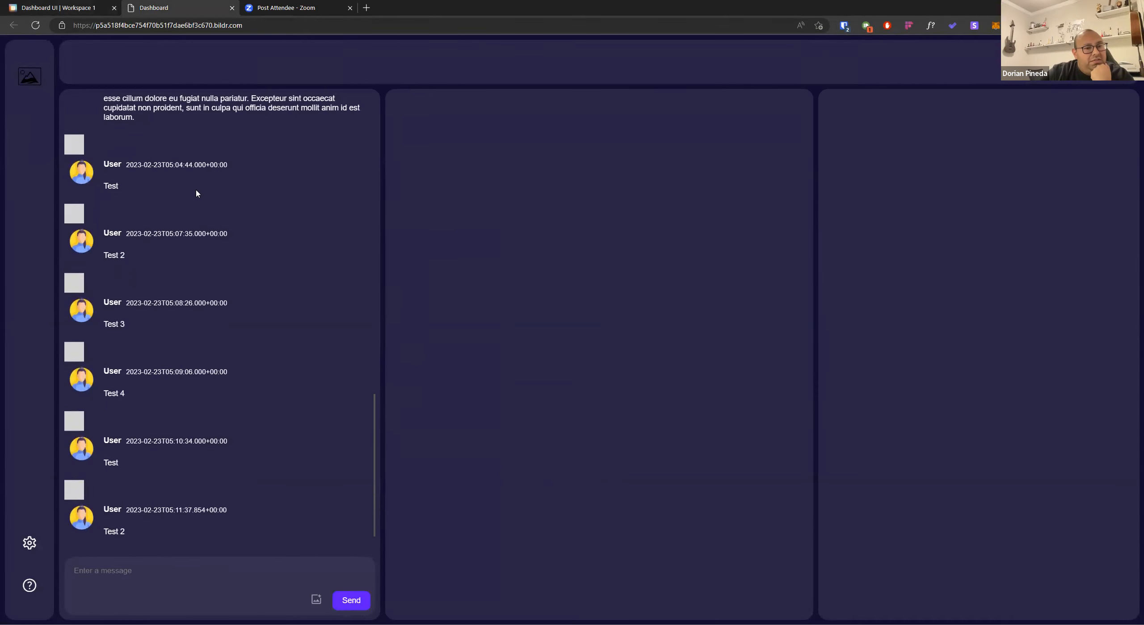
scroll(145, 221, "down", 1)
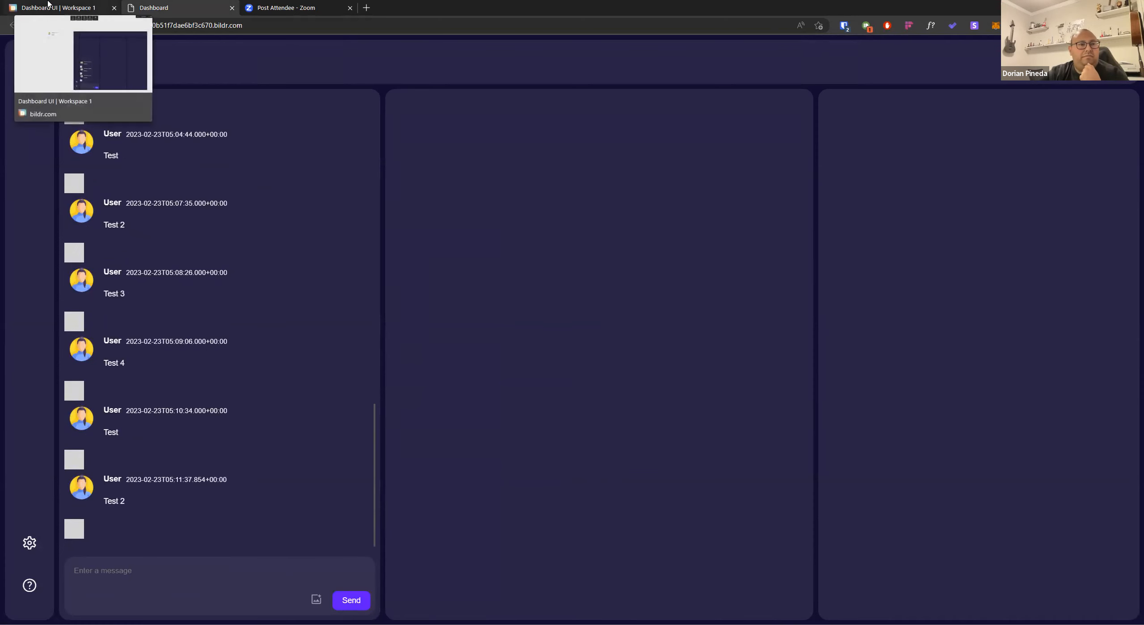
Back in the Bildr studio, clear the flow assigned to the Dashboard Grid List's change event
left_click(48, 4)
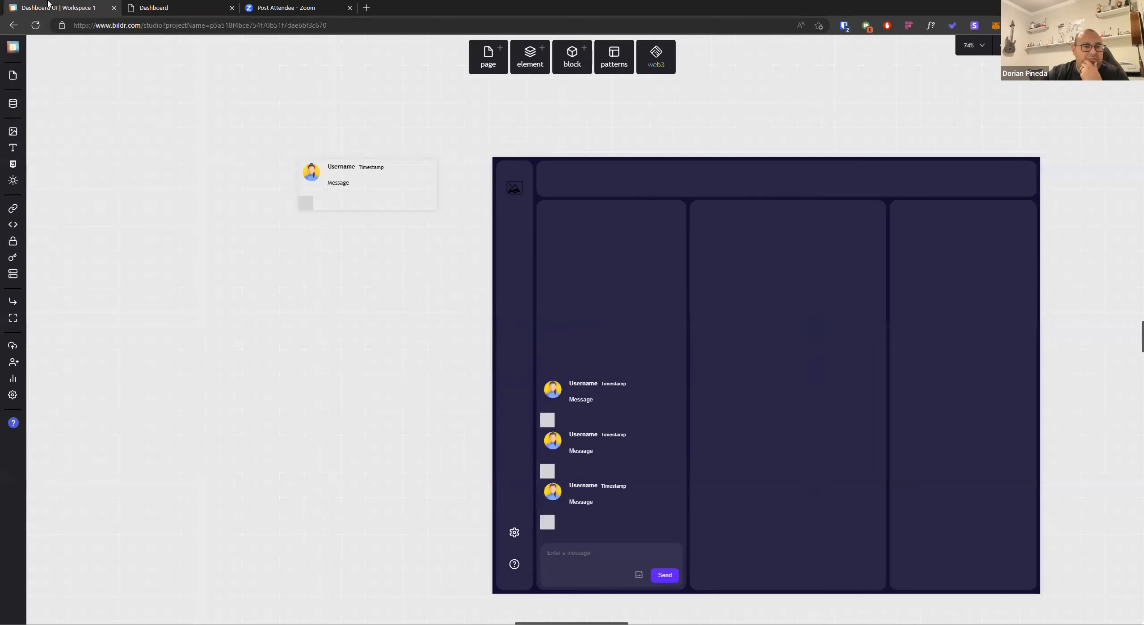
left_click(606, 473)
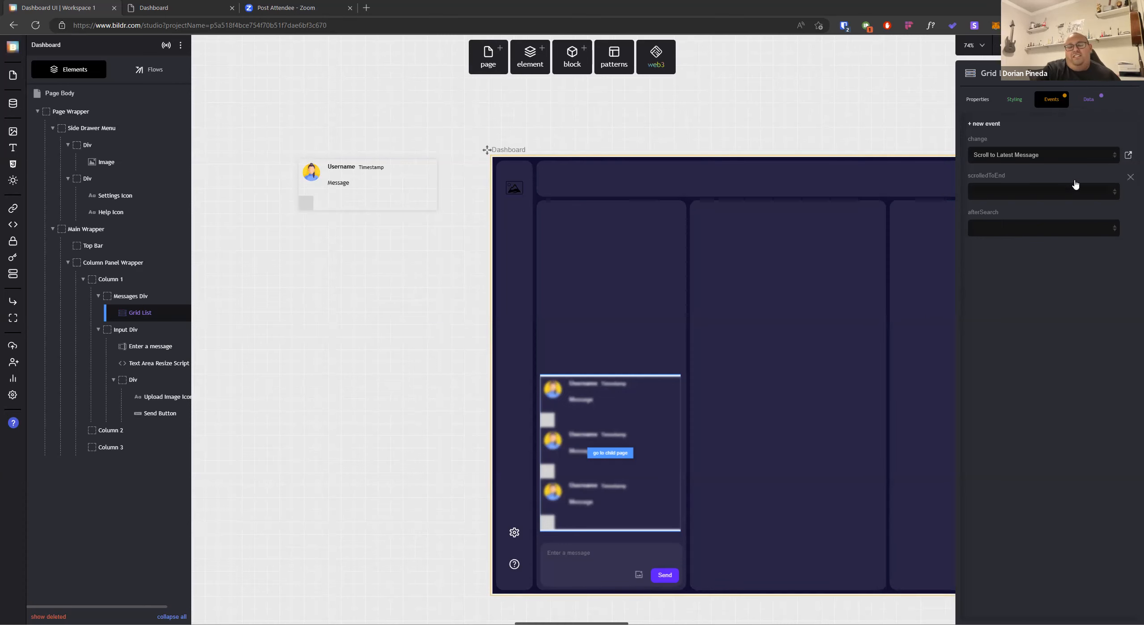
left_click(1076, 160)
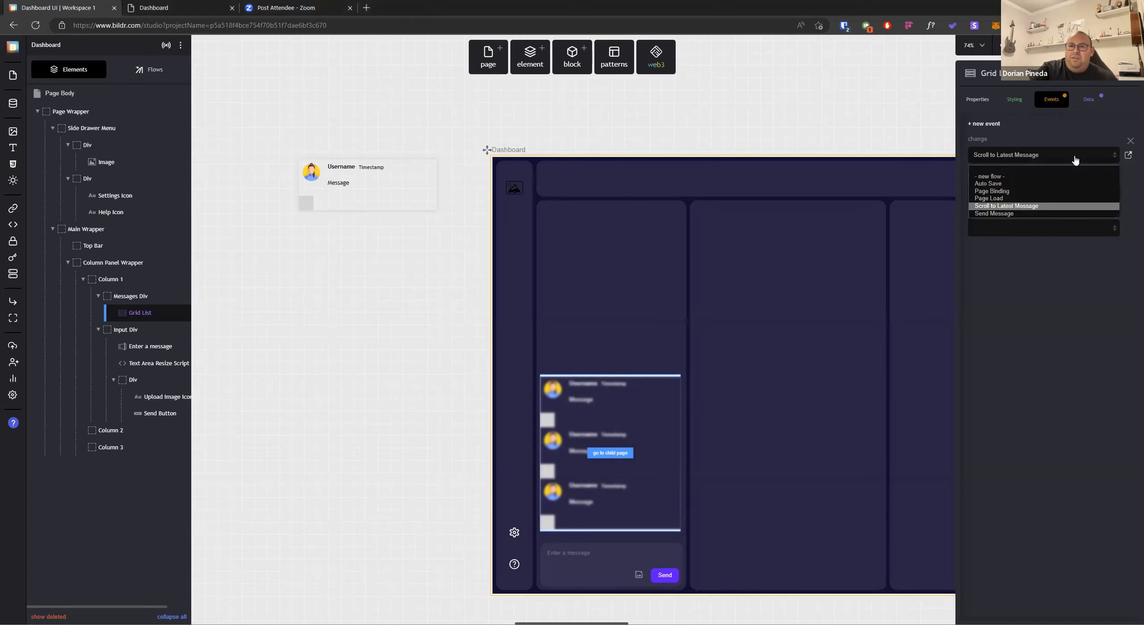
left_click(1074, 324)
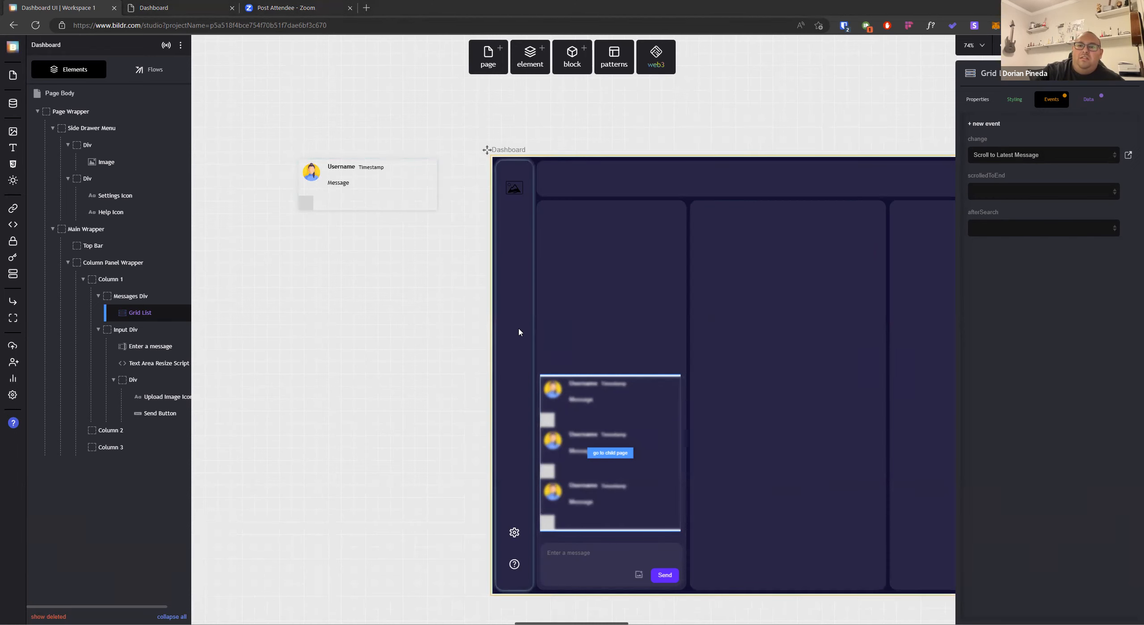
left_click(1007, 192)
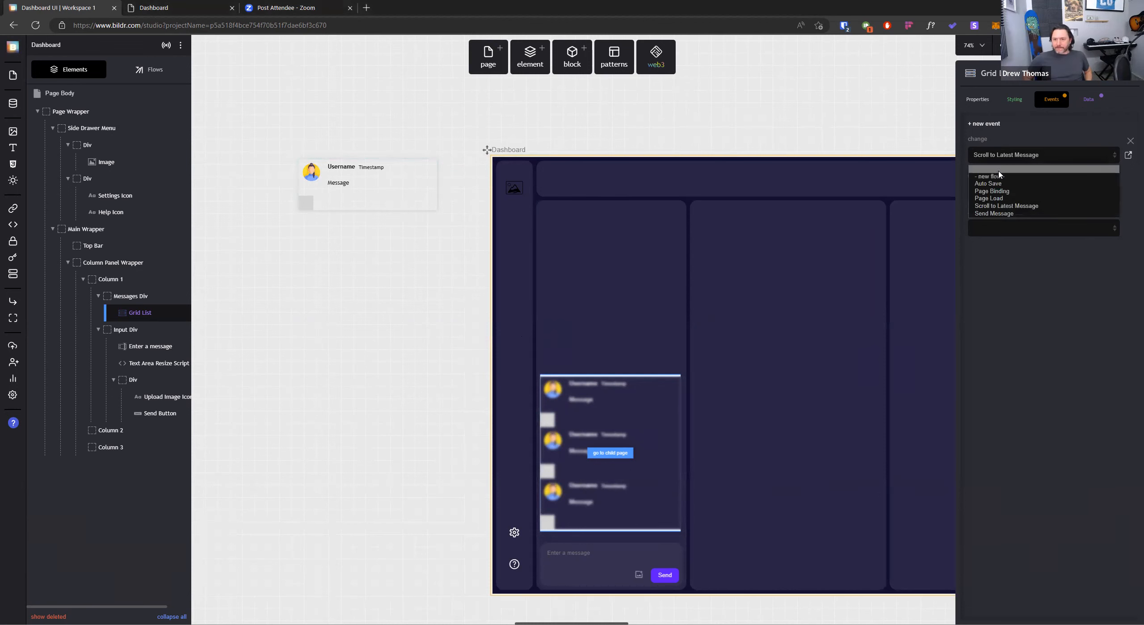
left_click(1006, 171)
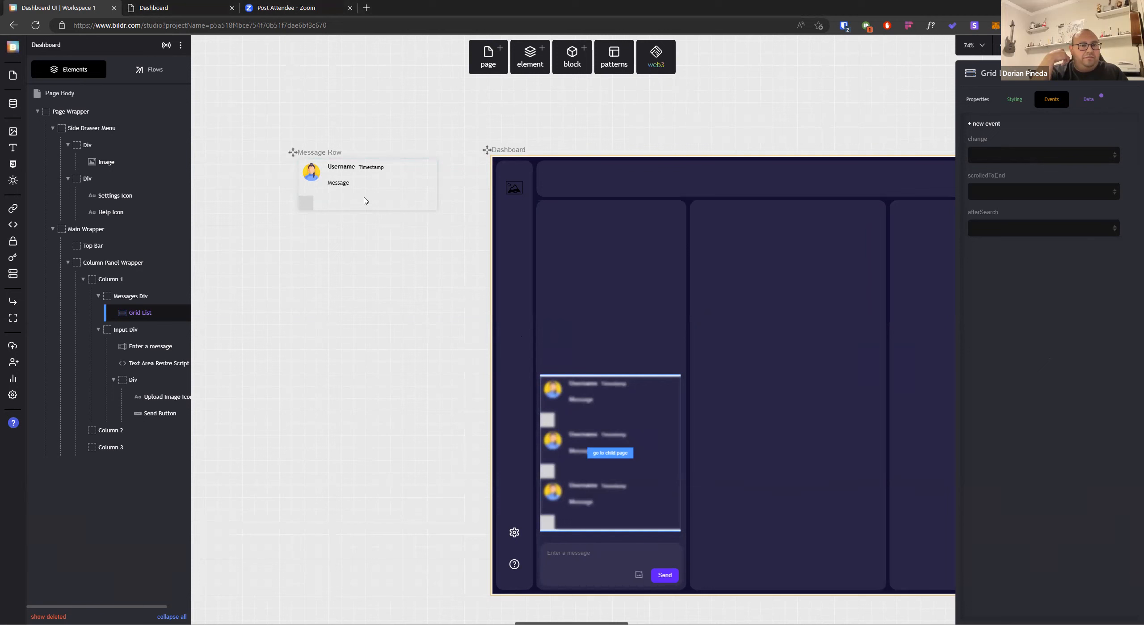
Create a new flow named "Condition - Last Row?" on the Message Row page
left_click(364, 201)
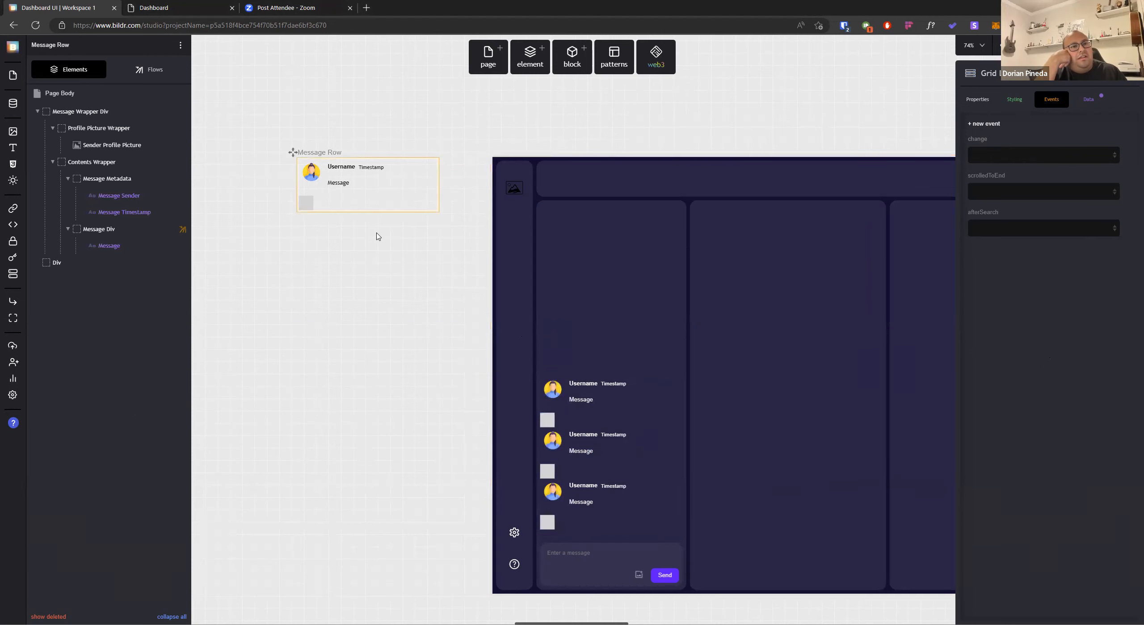
left_click_drag(358, 291, 460, 348)
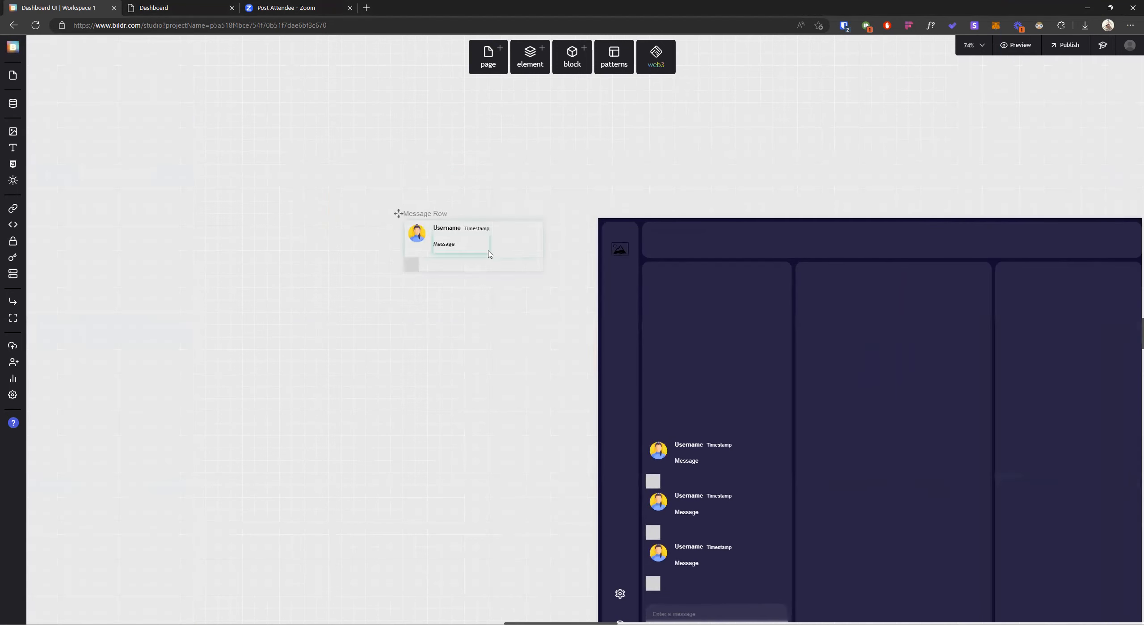
left_click(490, 253)
left_click(164, 68)
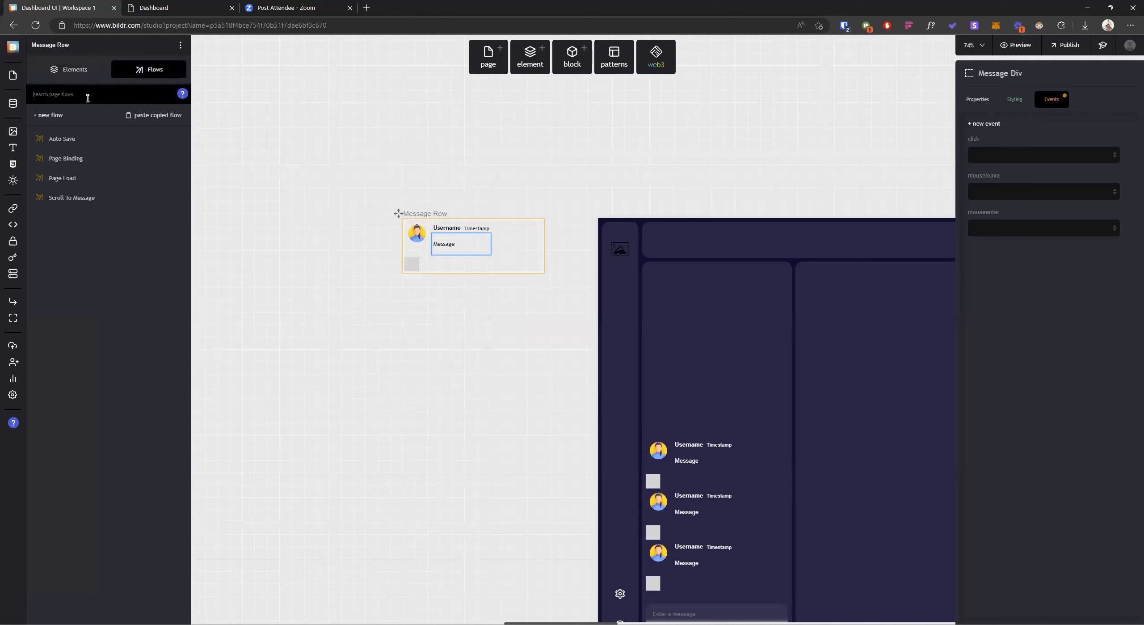
left_click(53, 115)
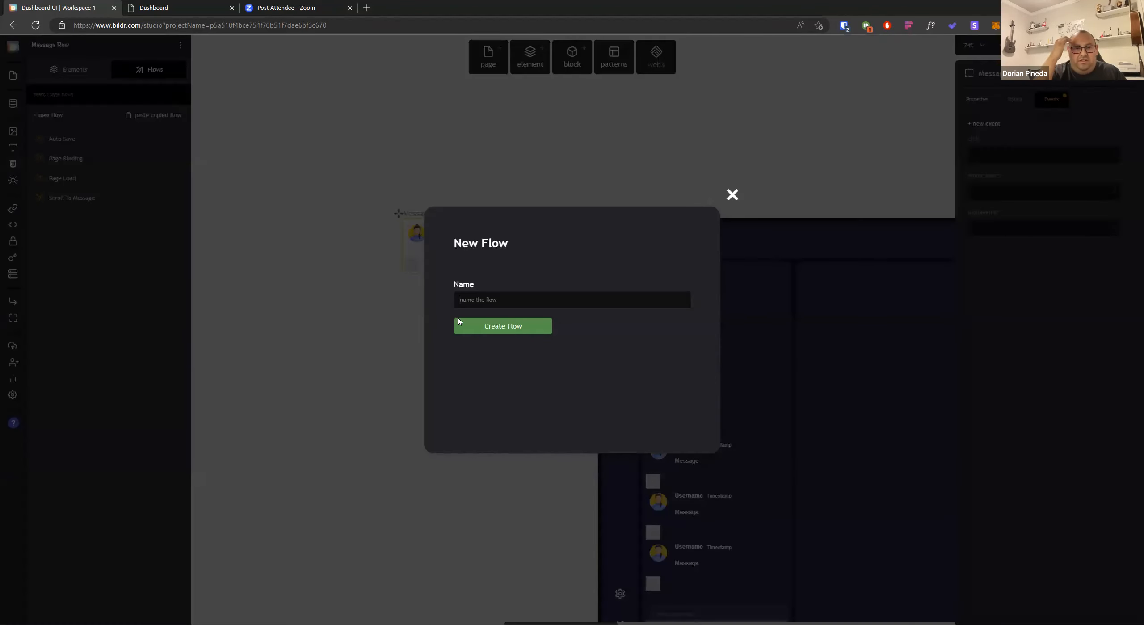
type("C")
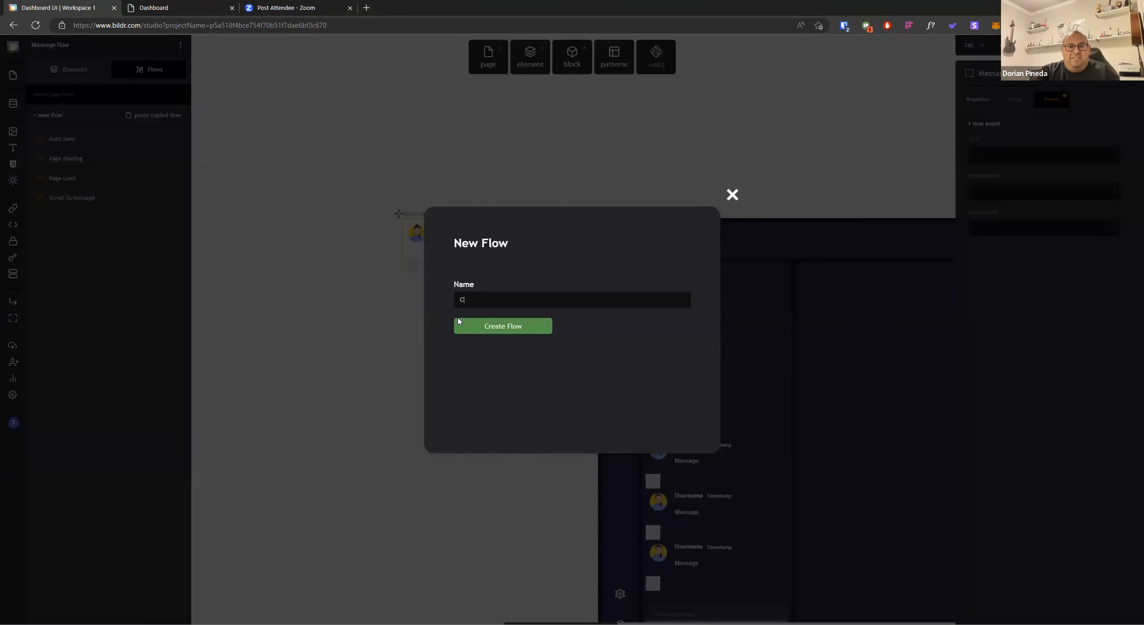
type("ondition - Last Row?")
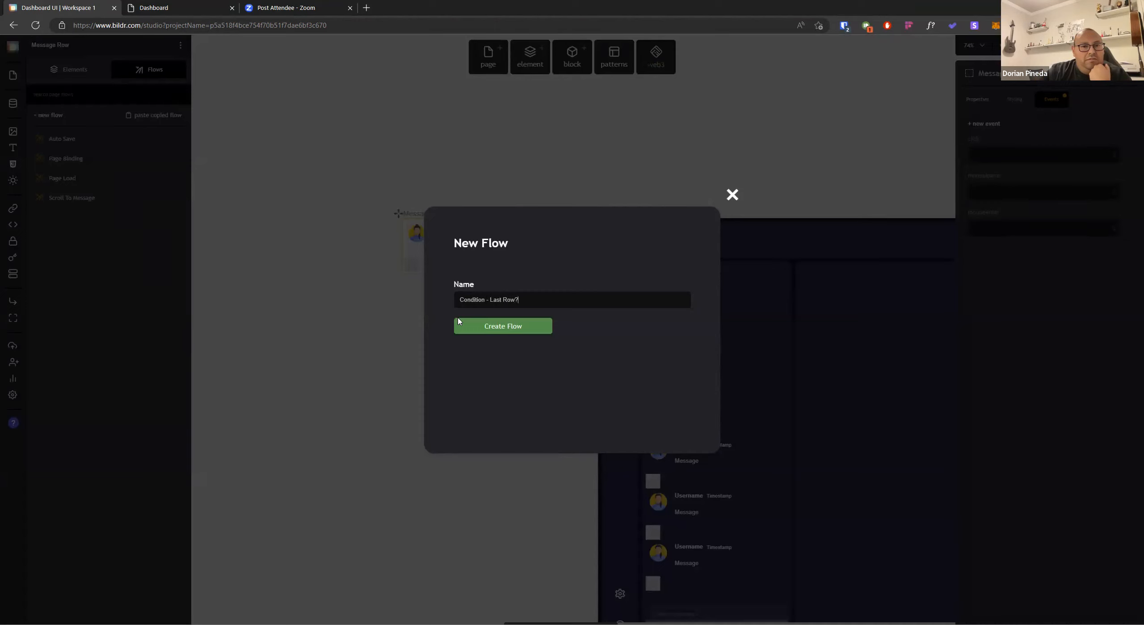
left_click(459, 320)
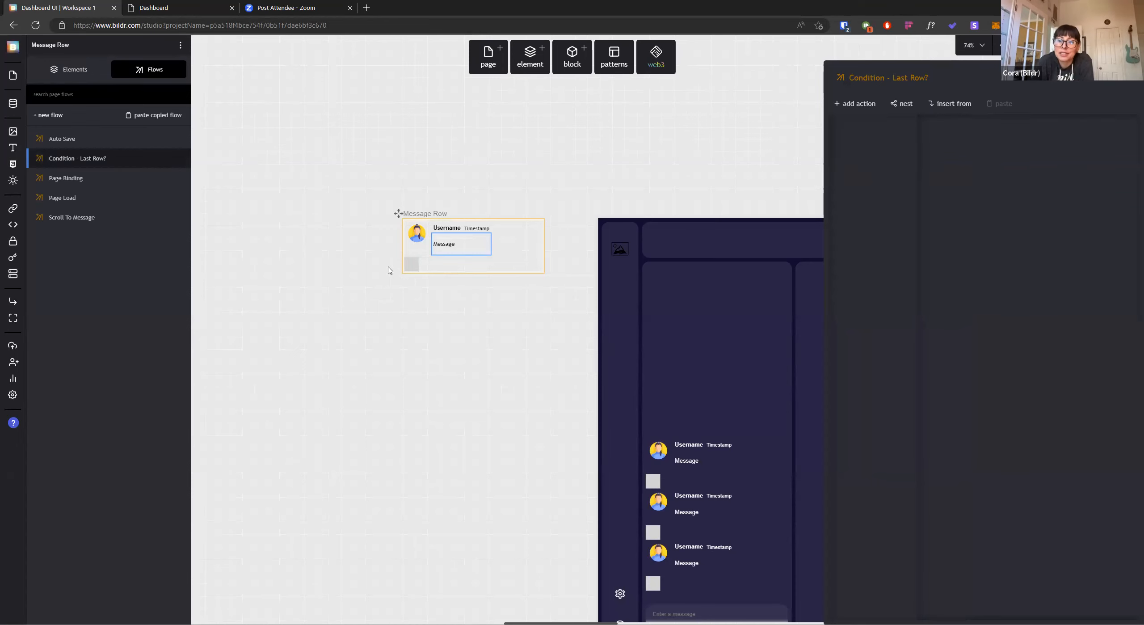
Add a Condition - compare values action to the new flow, with test value 1 taken from the current page's variable IndexToScroll
left_click(869, 104)
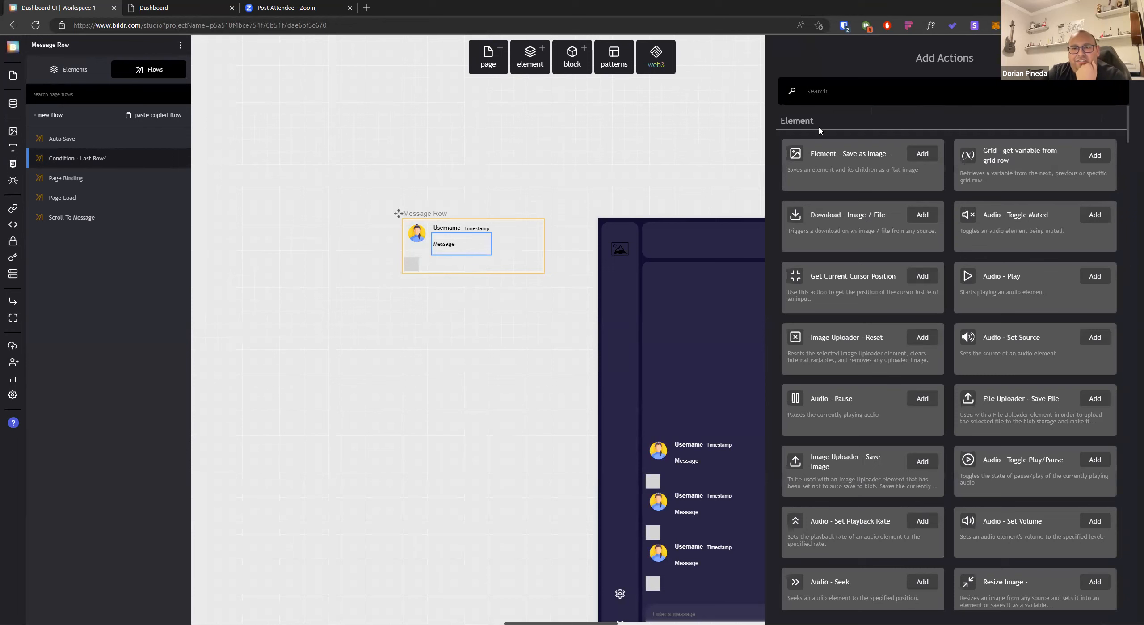
type("condition")
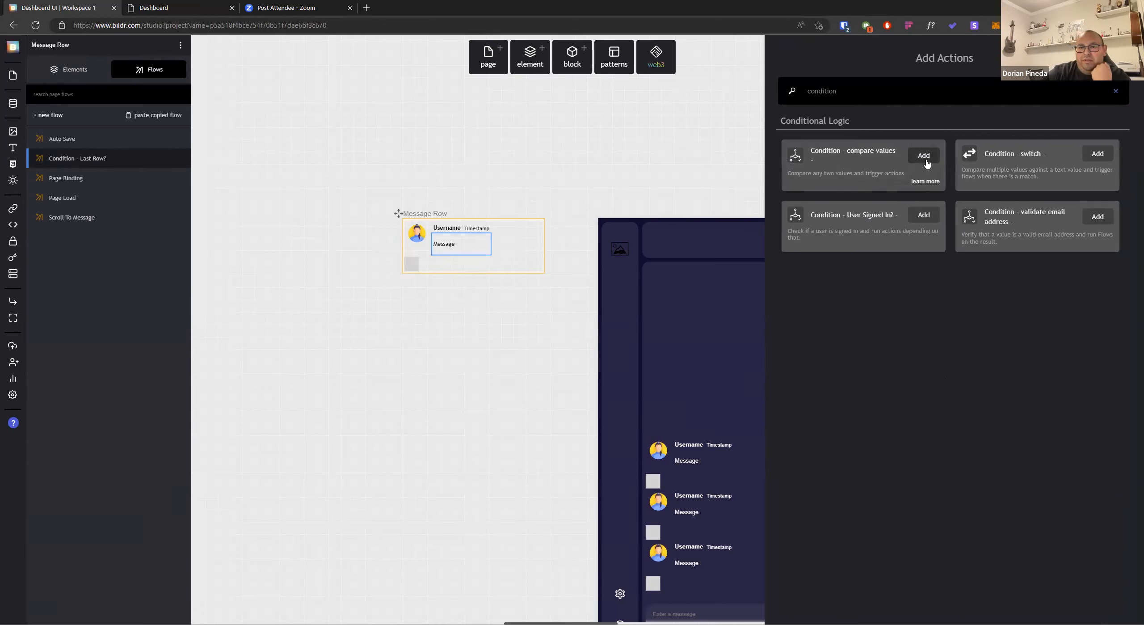
left_click(925, 156)
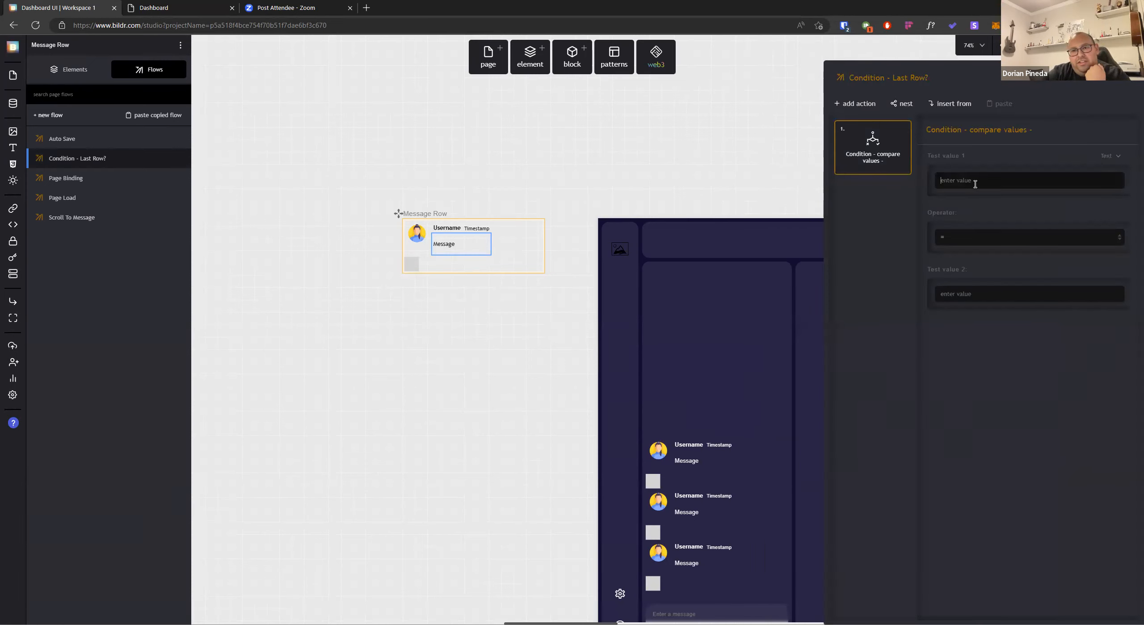
left_click(1113, 157)
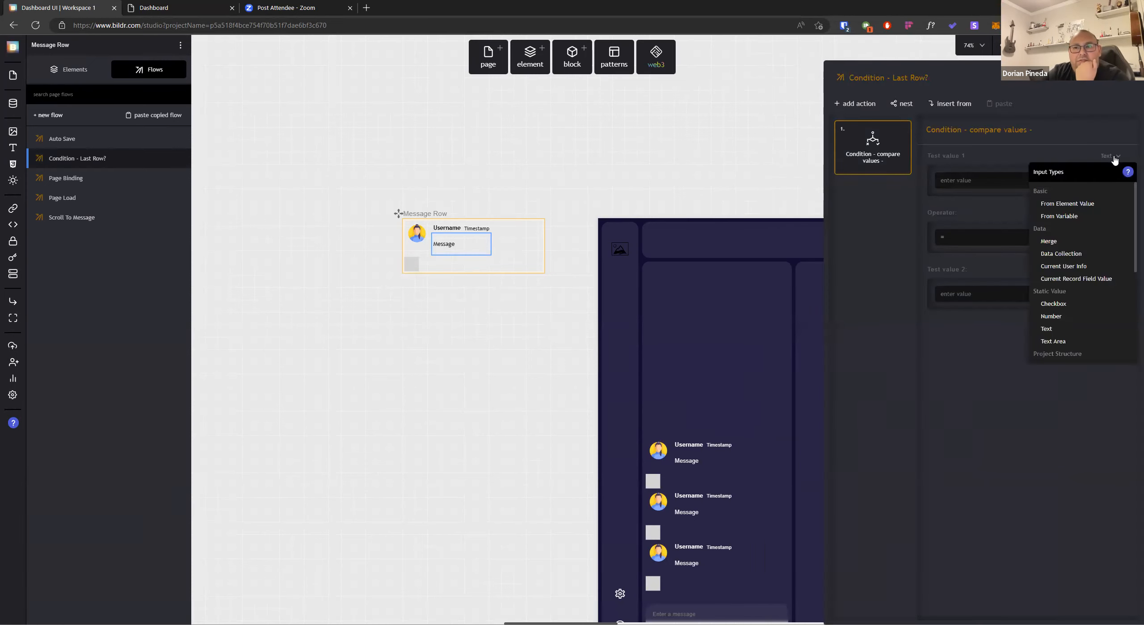
left_click(1095, 216)
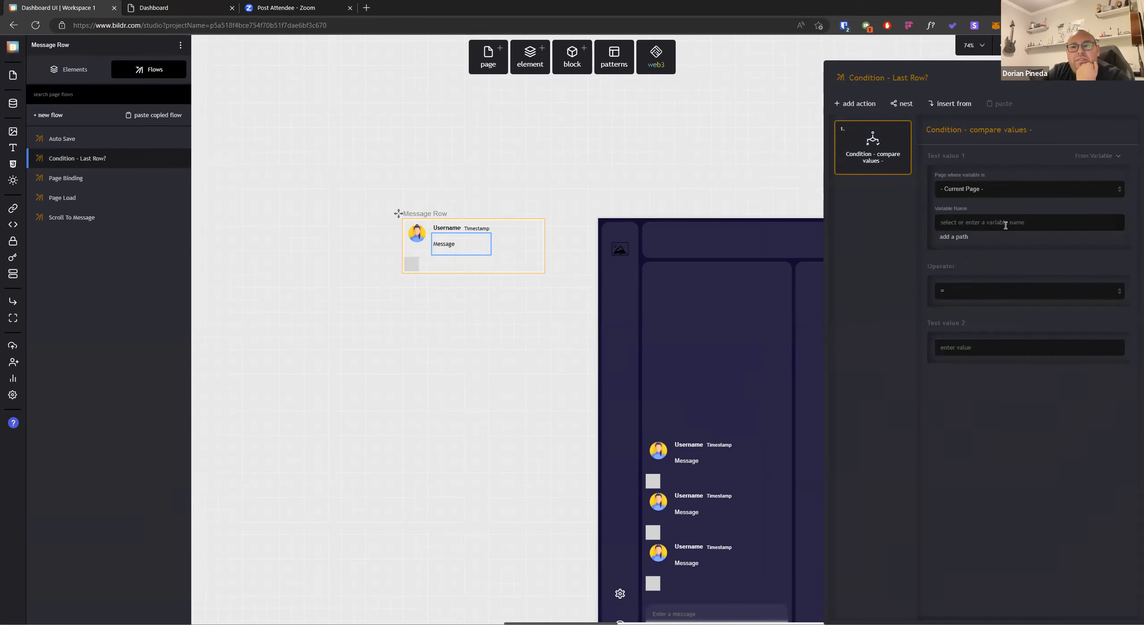
type("indexToScroll")
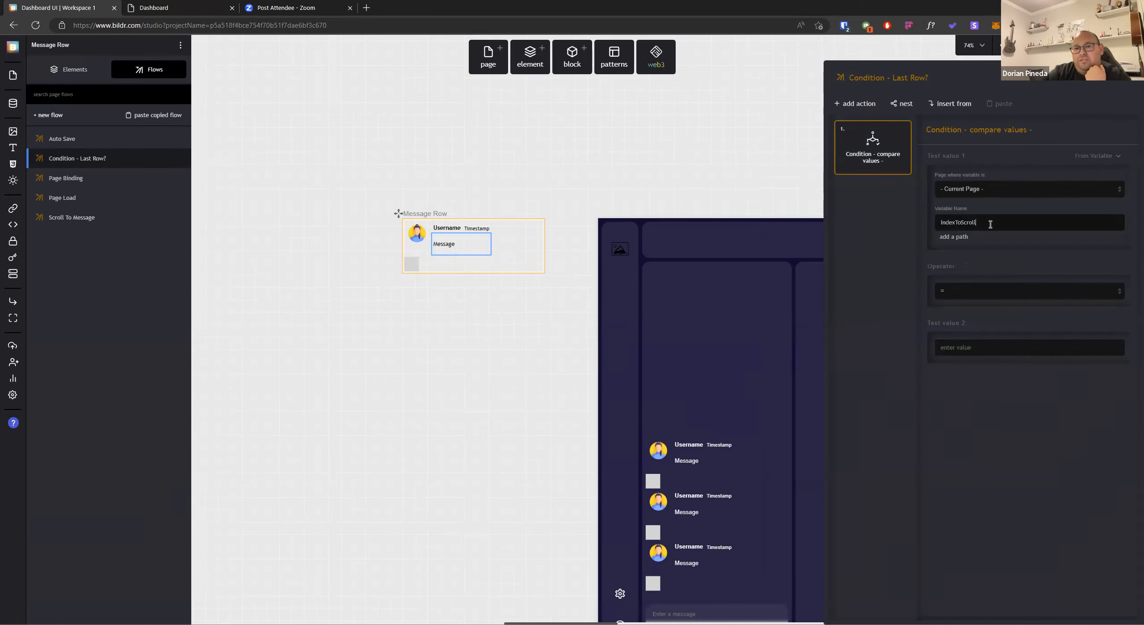
Replace the variable name in the condition's test value 1 with _arrayIndex
key("ctrl+a")
key("BackSpace")
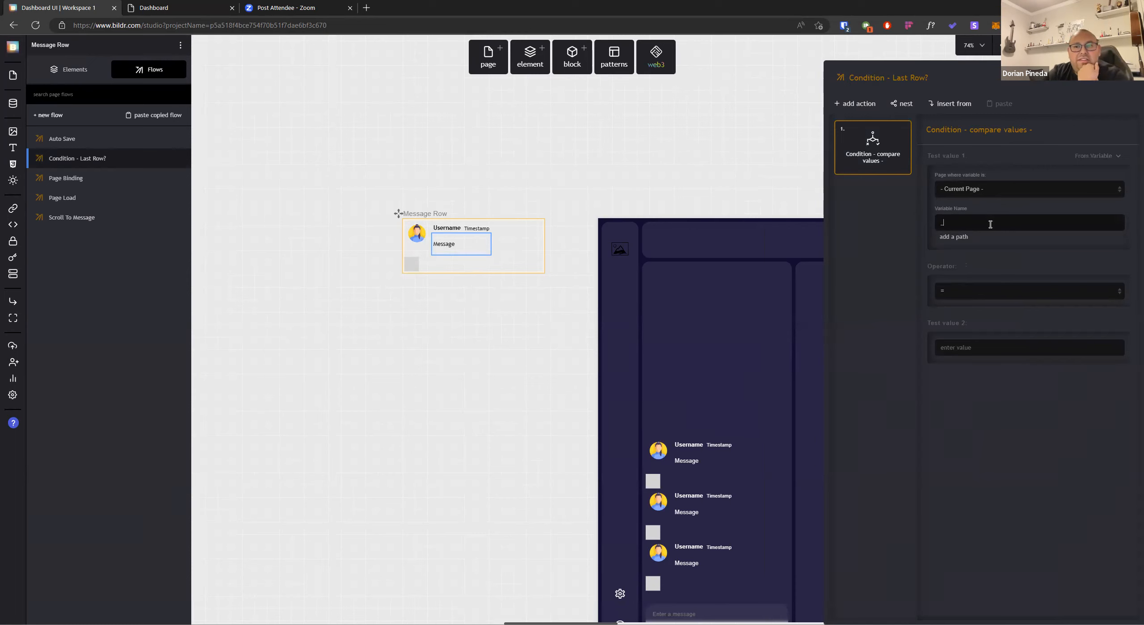
type("_arrayInde")
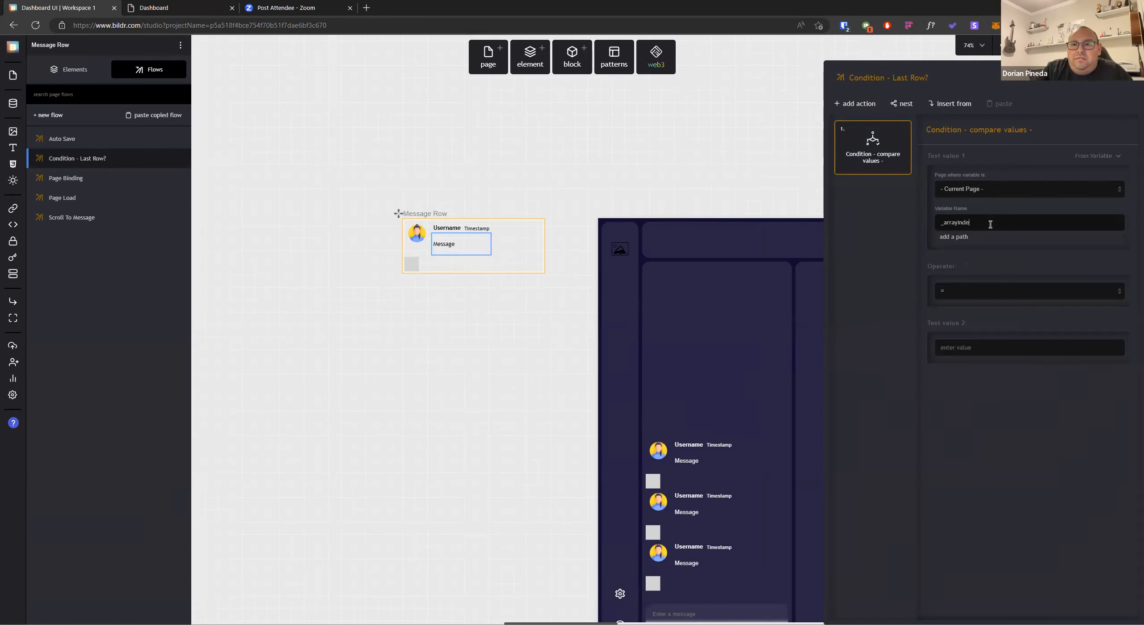
type("x")
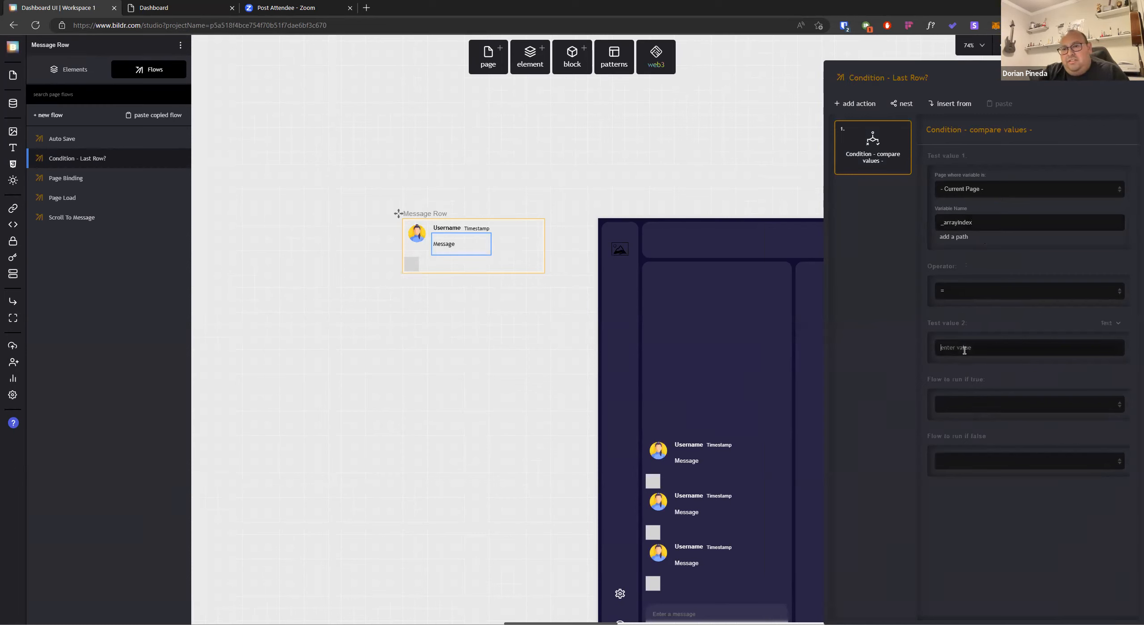
Take the condition's test value 2 from an element value, choosing the Grid List on the Dashboard page
left_click(1108, 324)
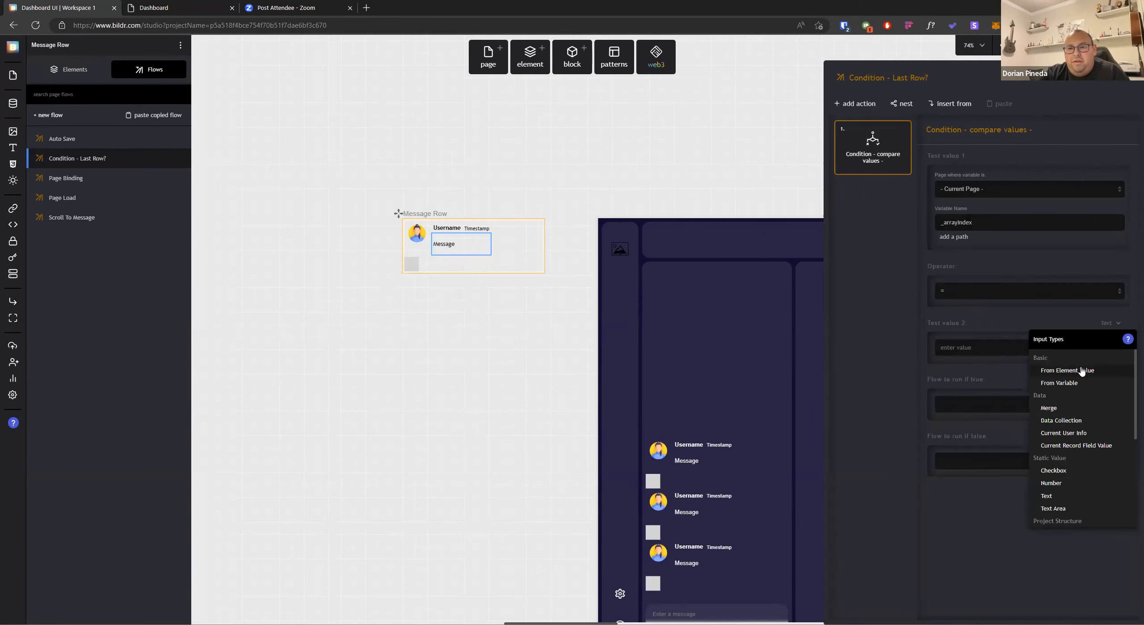
left_click(1082, 371)
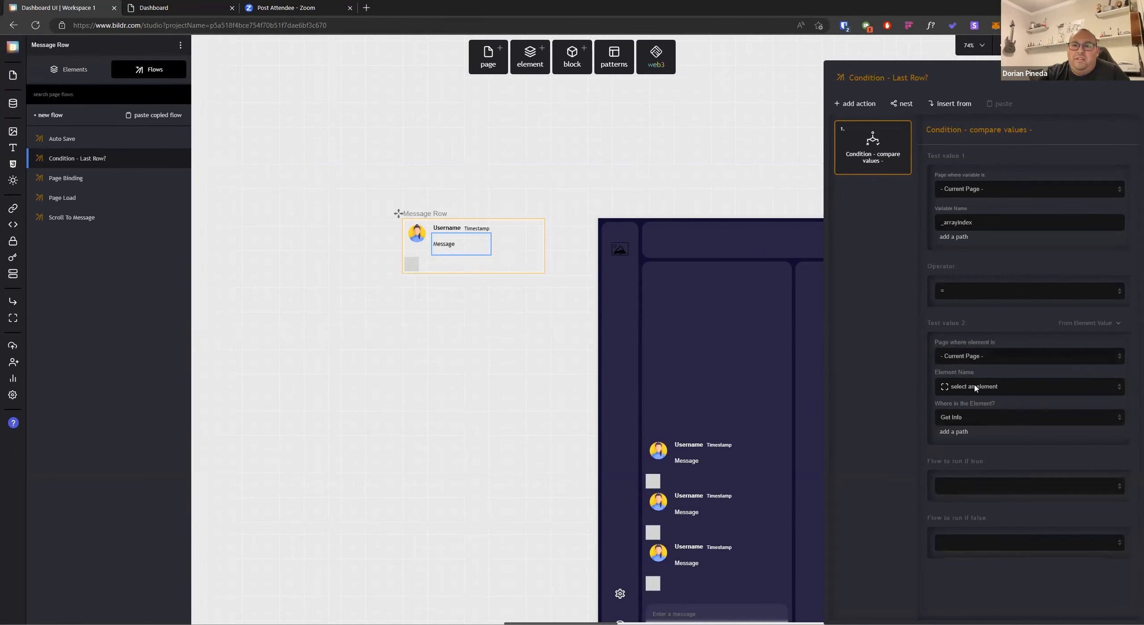
left_click(987, 360)
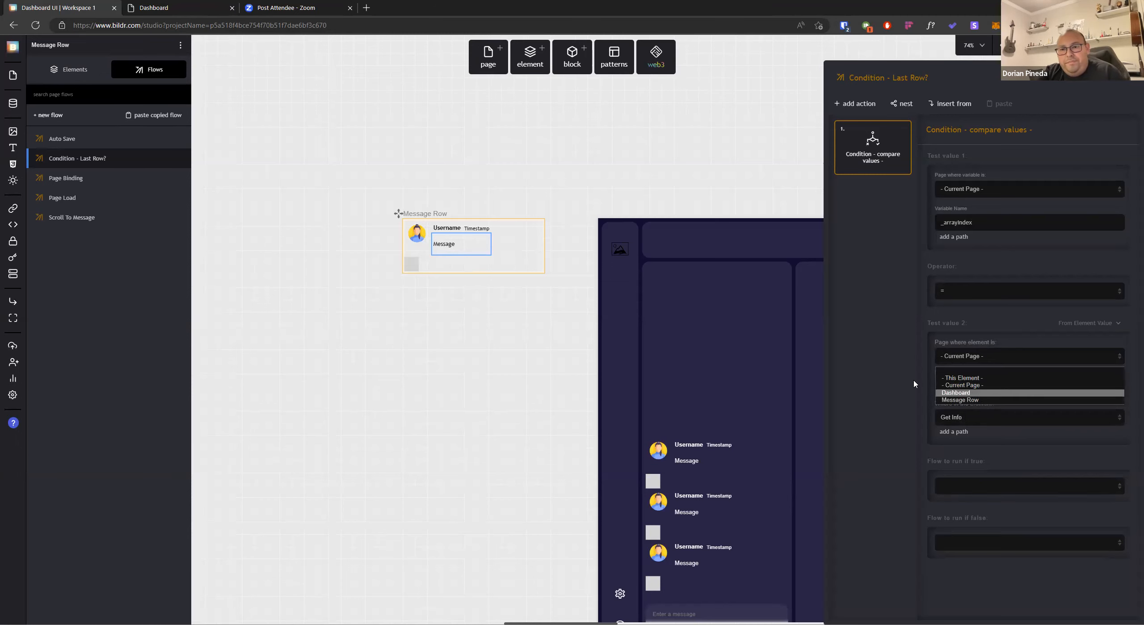
left_click(979, 393)
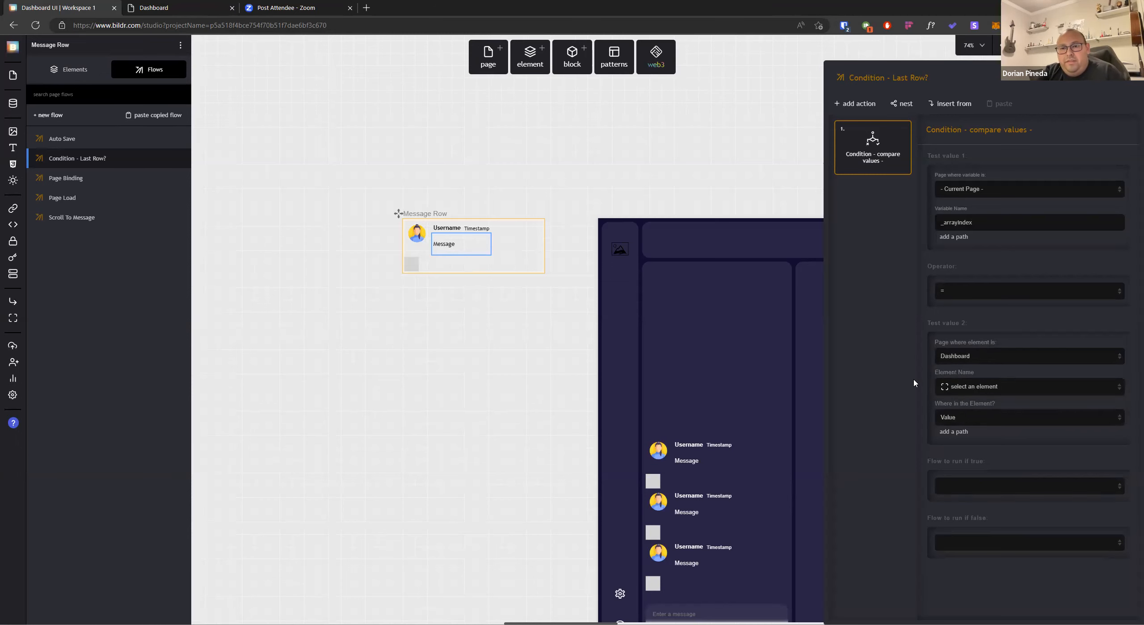
left_click(999, 387)
scroll(1005, 467, "down", 3)
scroll(1008, 479, "down", 2)
left_click(1033, 495)
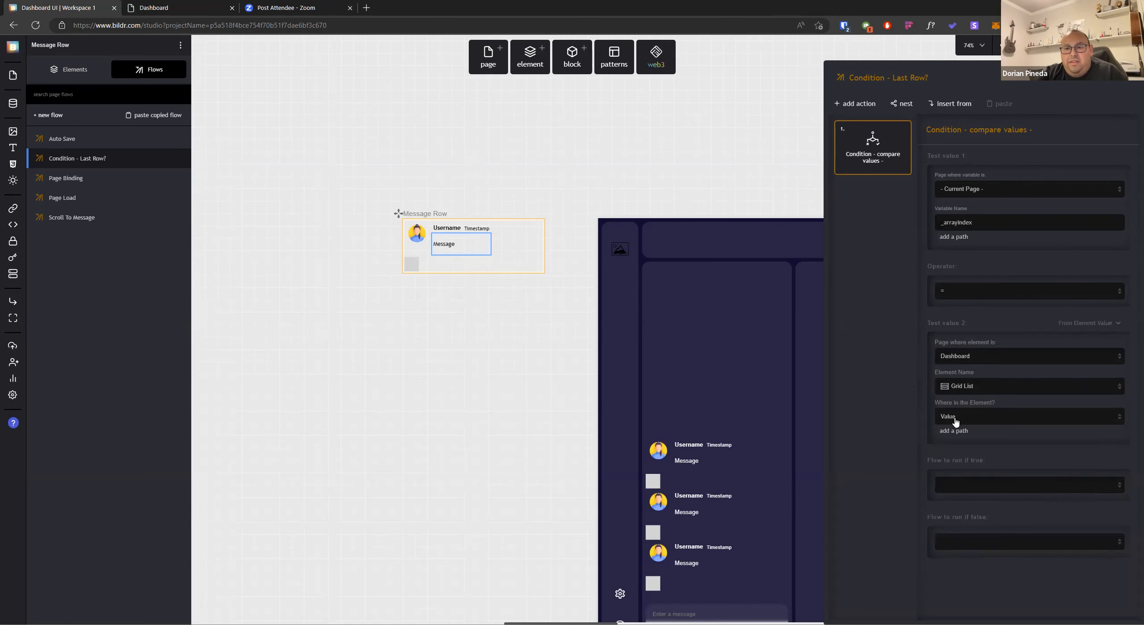
Try to read the Grid List's Data in test value 2 with a length() path
left_click(983, 421)
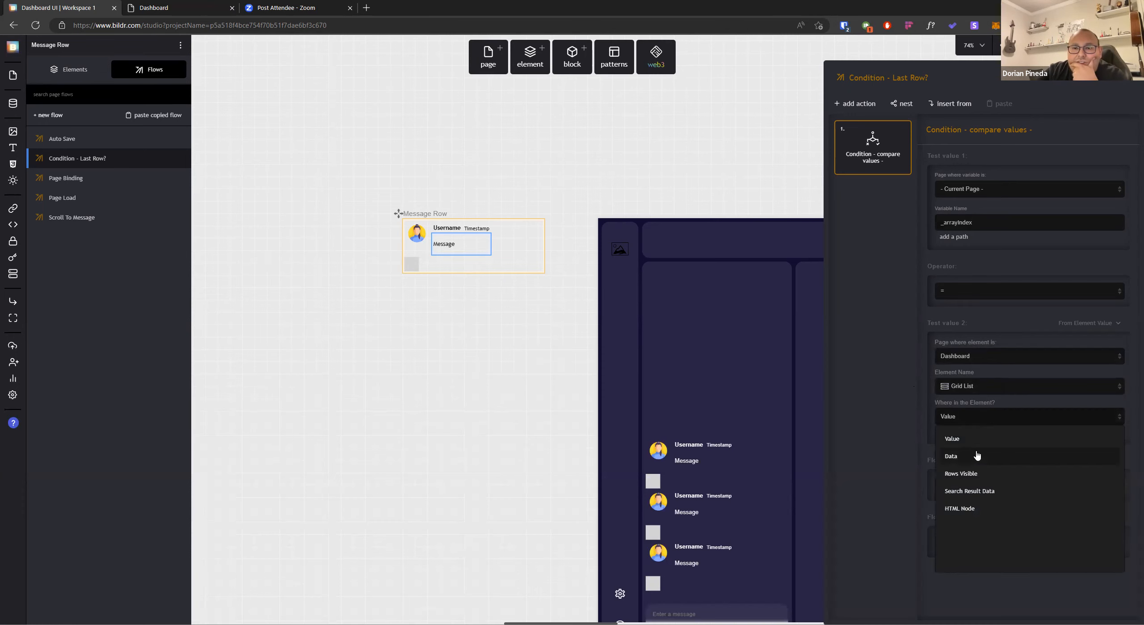
left_click(977, 454)
left_click(959, 432)
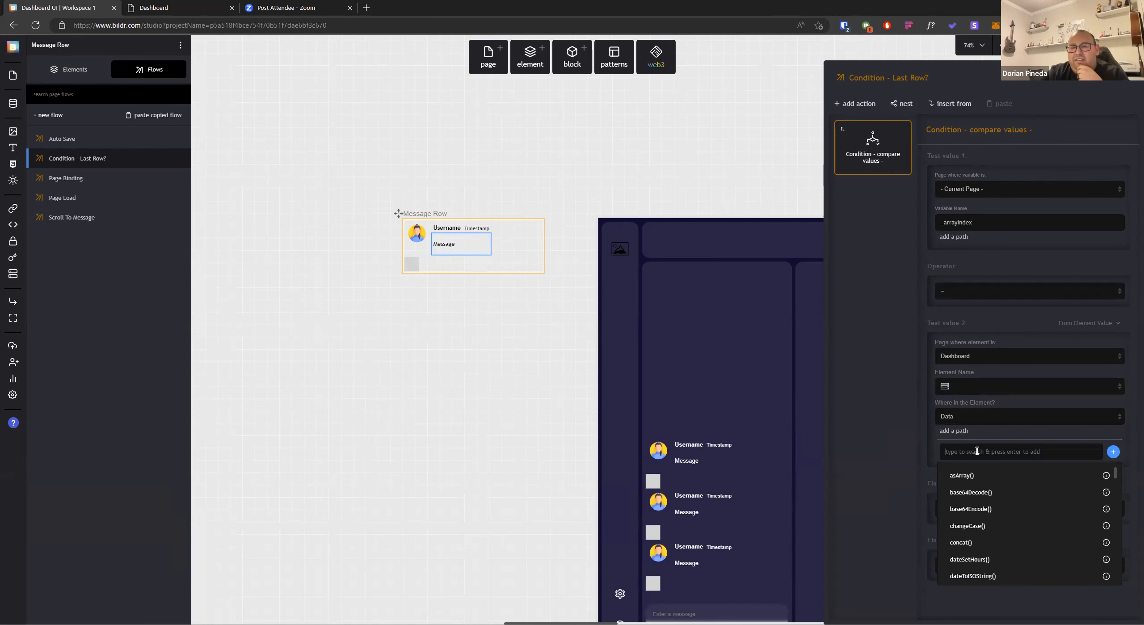
type("length")
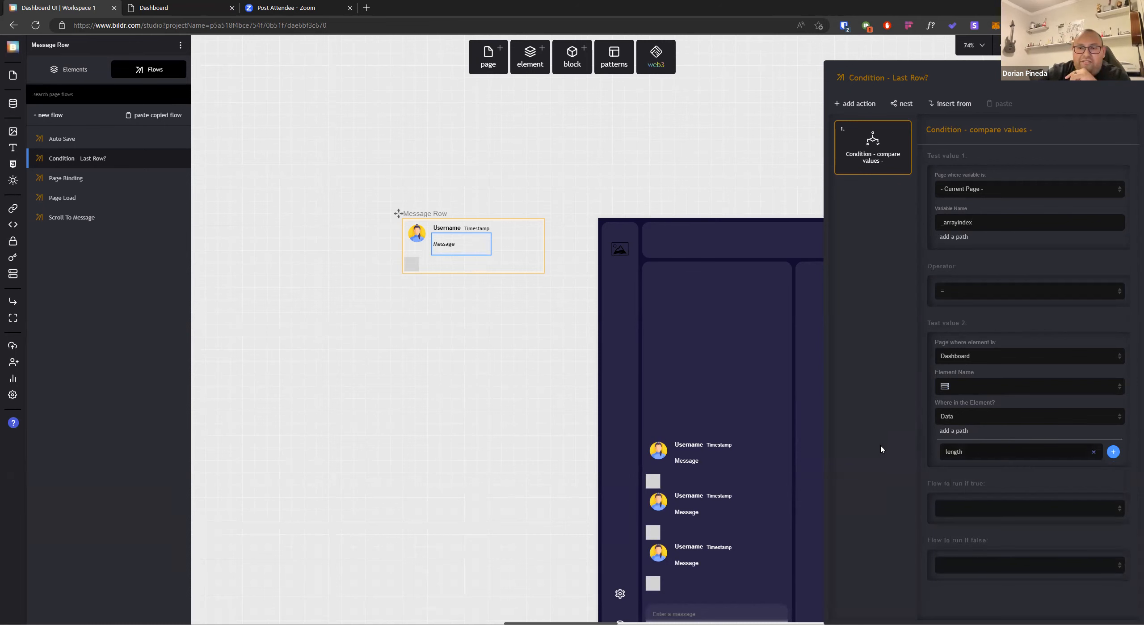
type("(")
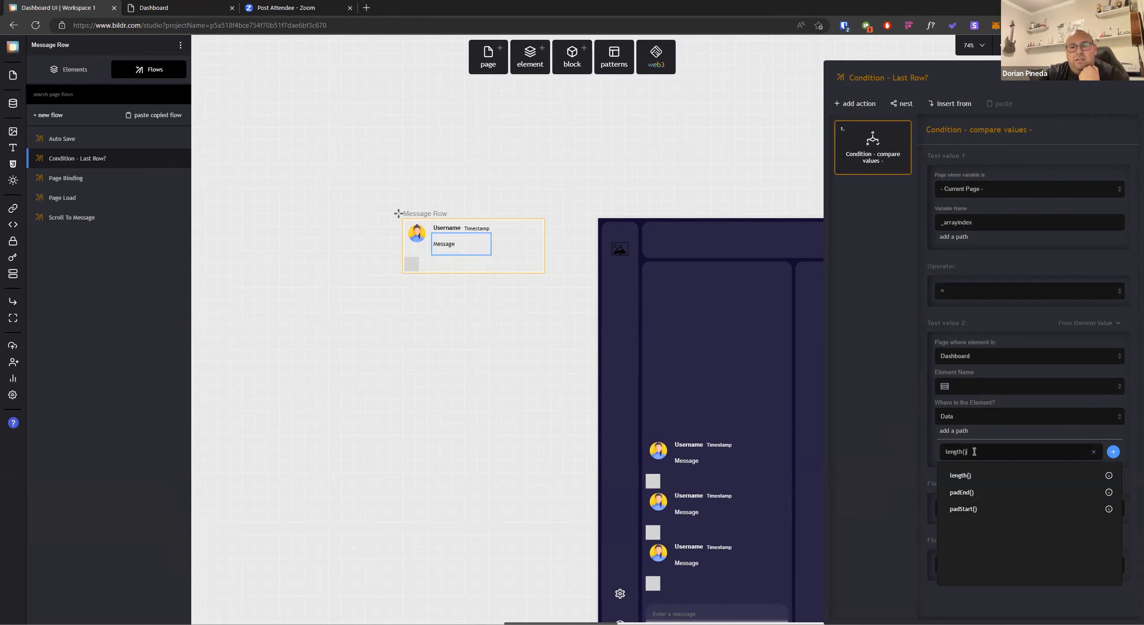
Add a Set variable action to the flow, move it ahead of the condition, and make the condition wait for it
left_click(865, 107)
type("set")
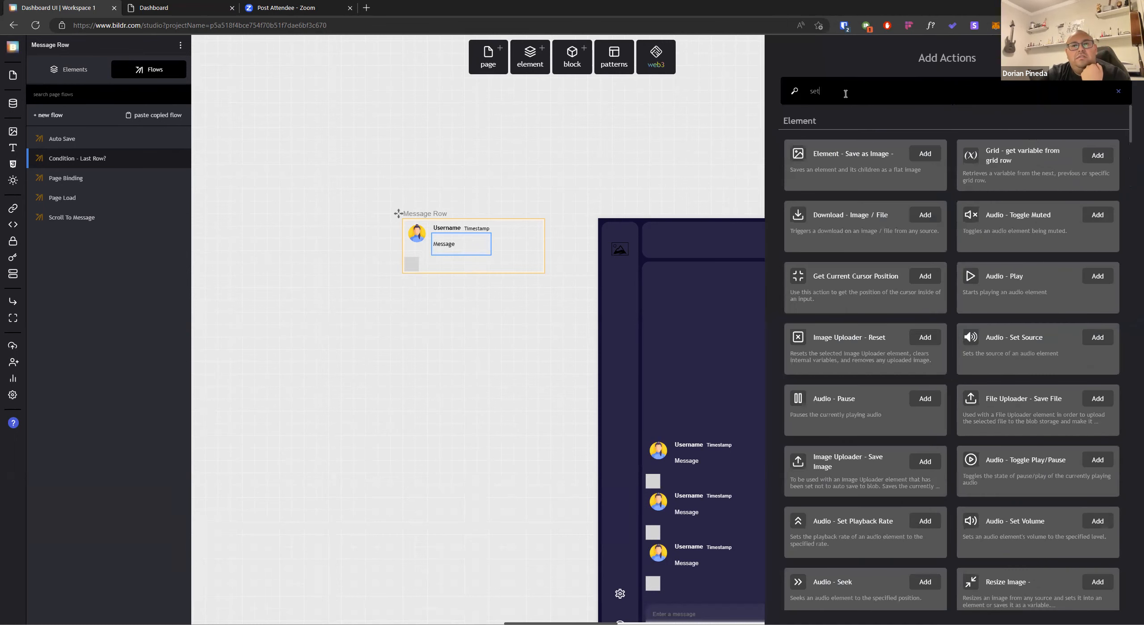
type(" variabl")
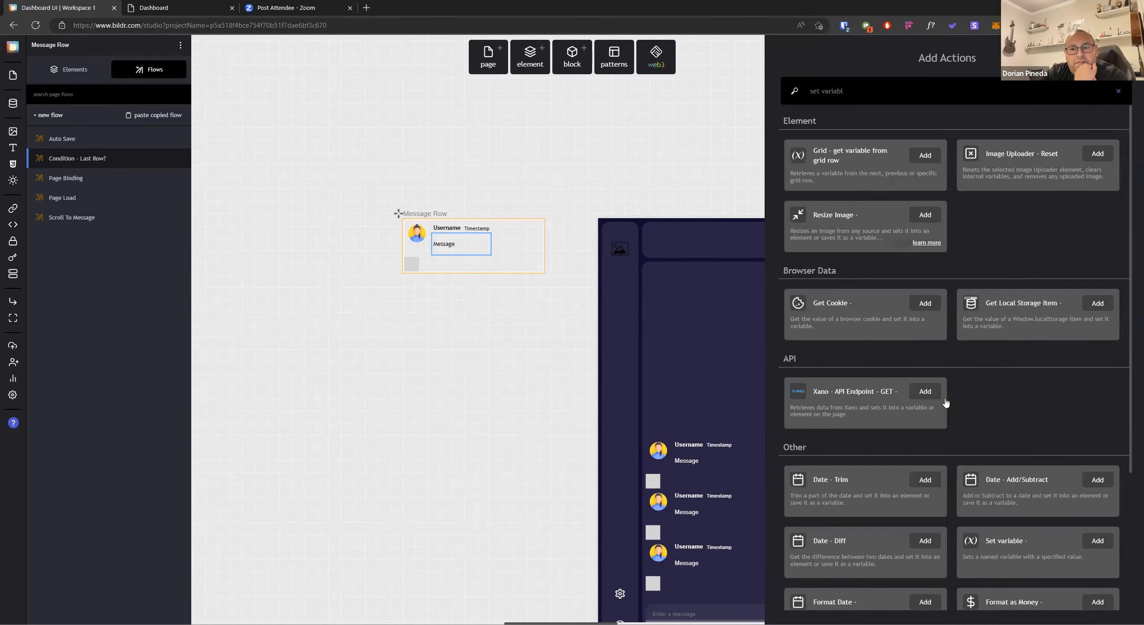
scroll(1014, 539, "down", 2)
left_click(1035, 472)
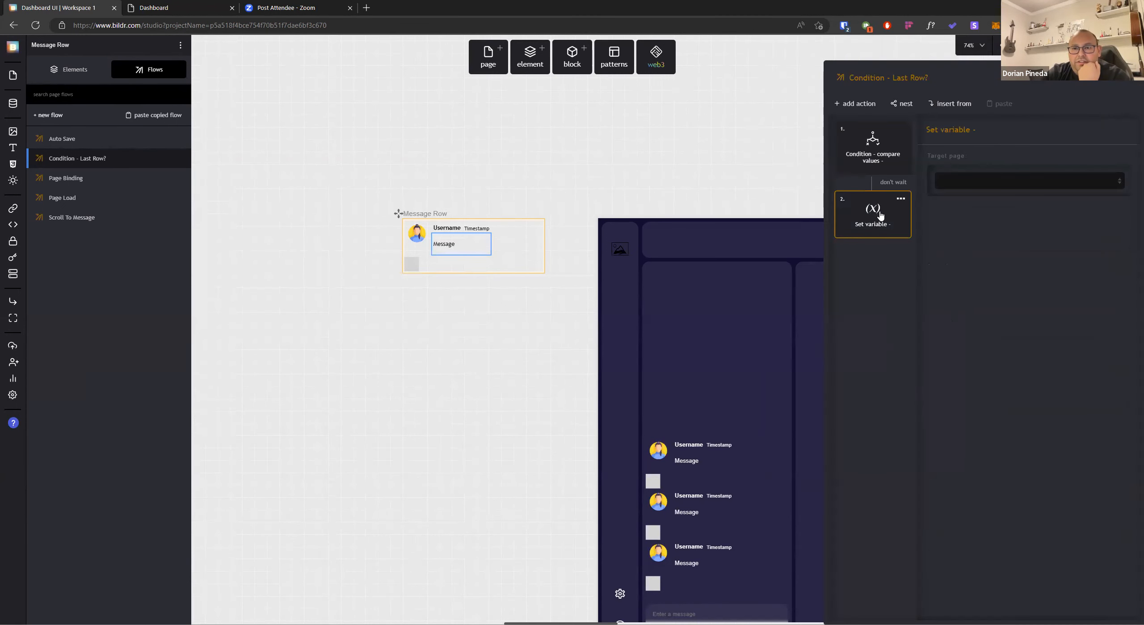
left_click_drag(881, 209, 873, 139)
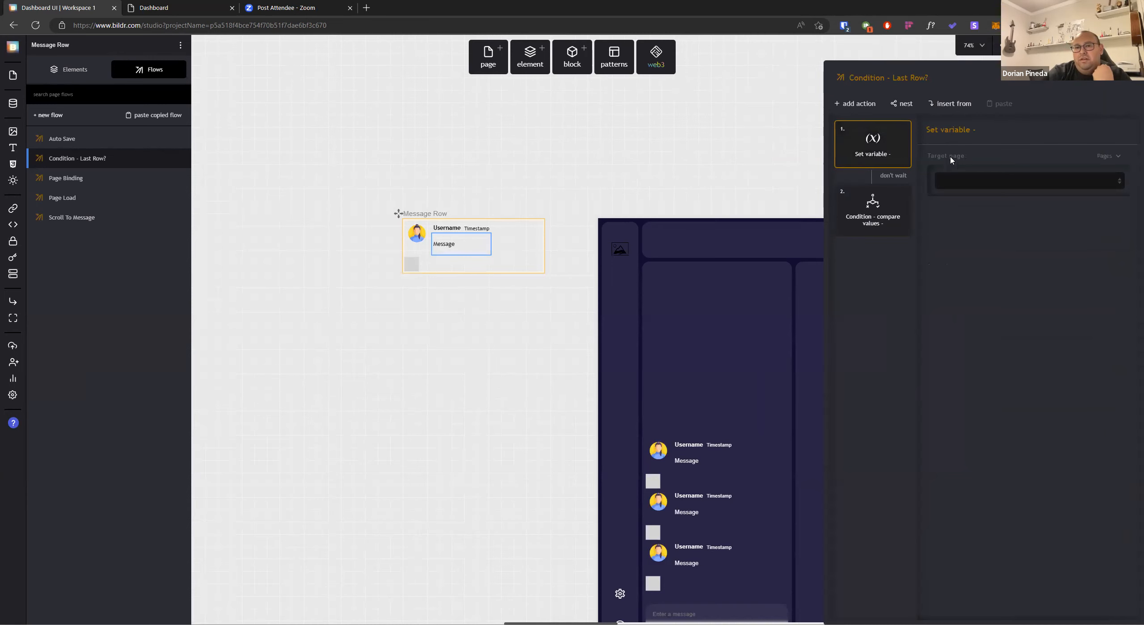
left_click(891, 177)
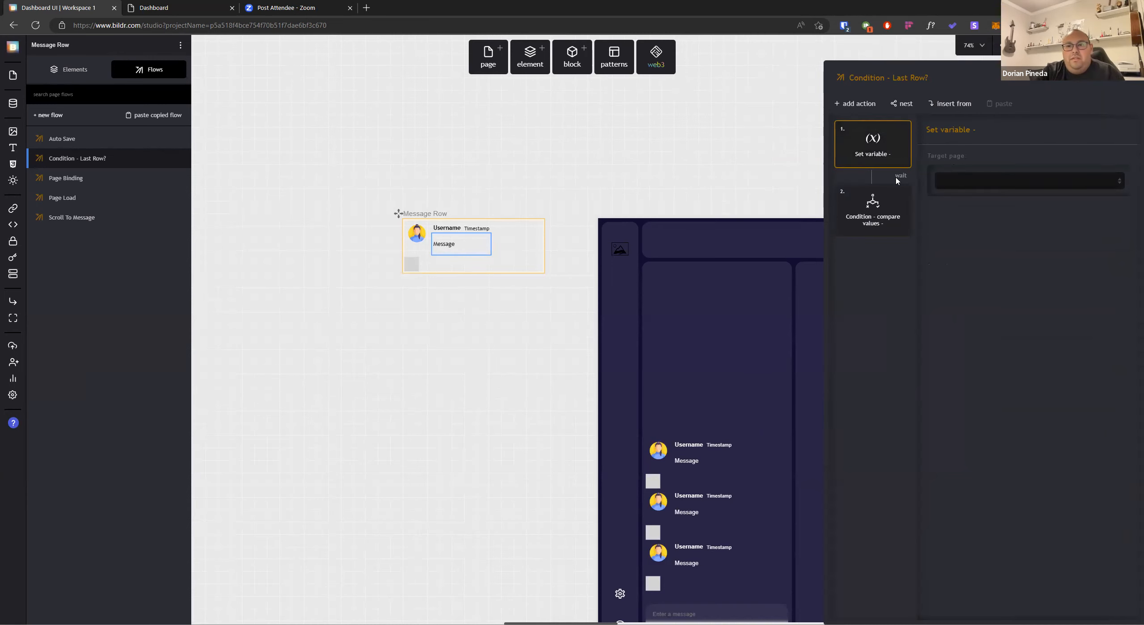
Target the Set variable action at the current page and name the variable gridCount
left_click(957, 182)
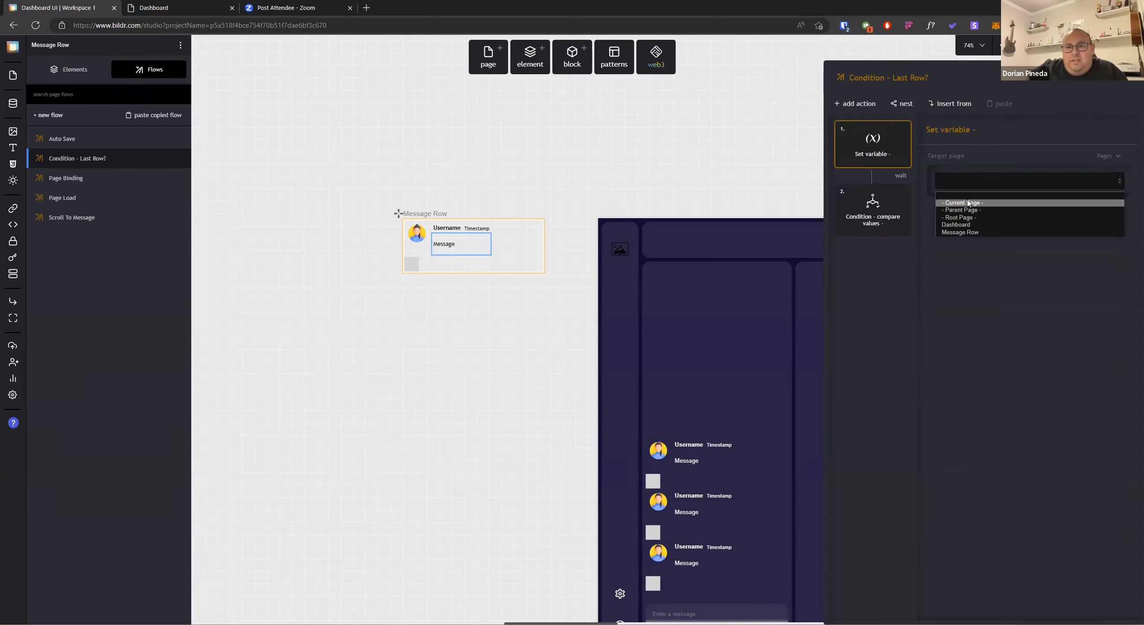
left_click(968, 203)
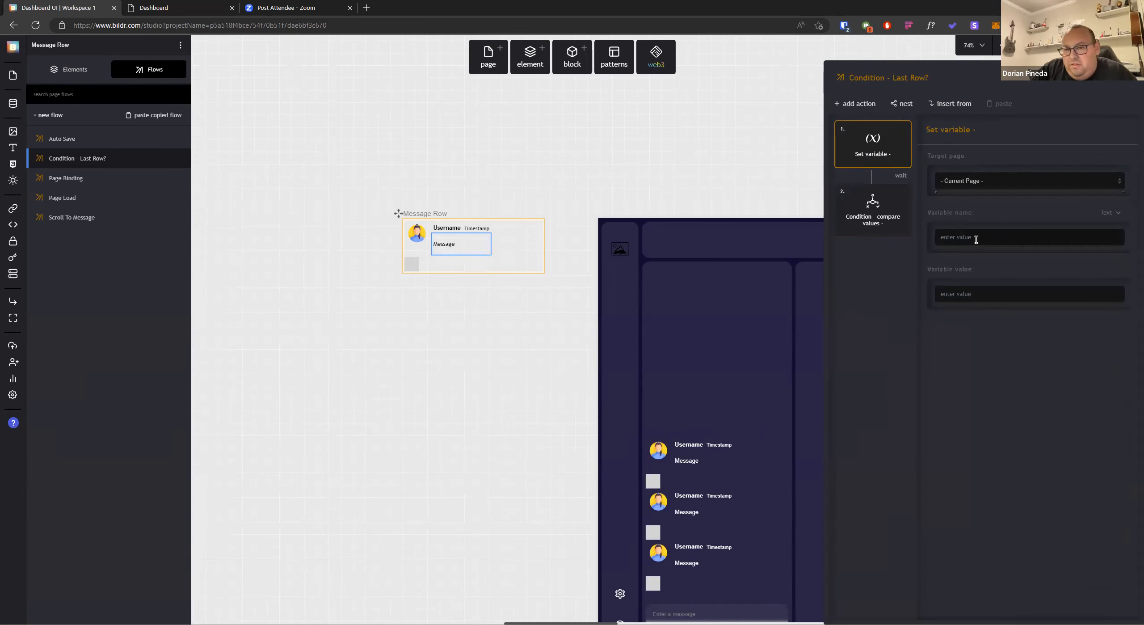
left_click(974, 238)
type("gridCount")
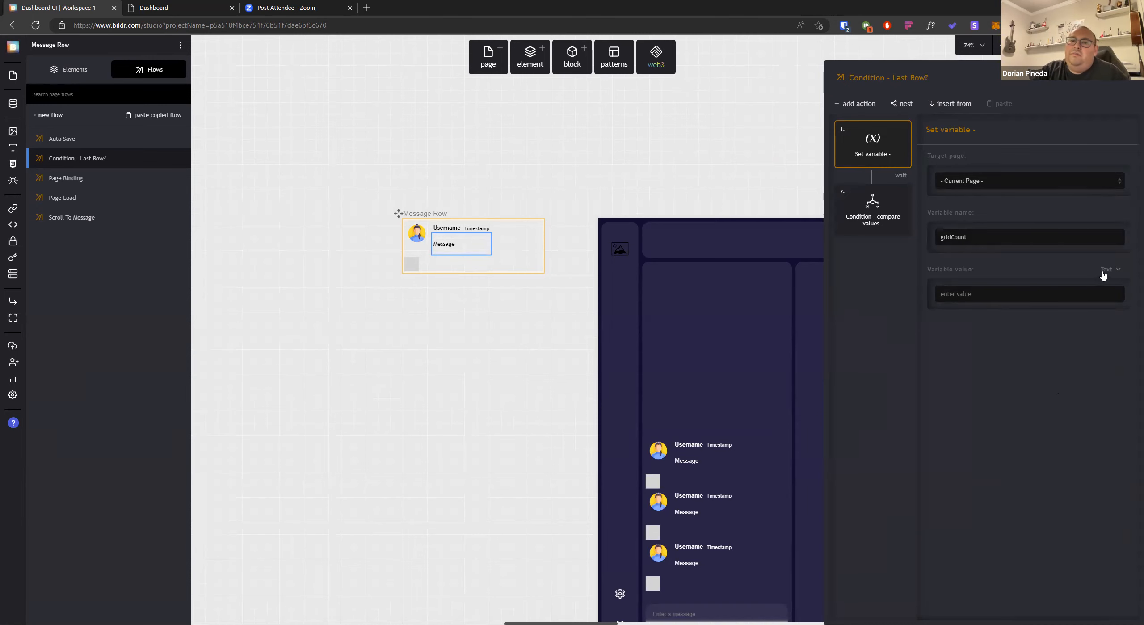
Take the gridCount variable's value from an element value, using the Grid List on the Dashboard page
left_click(1107, 270)
left_click(1066, 317)
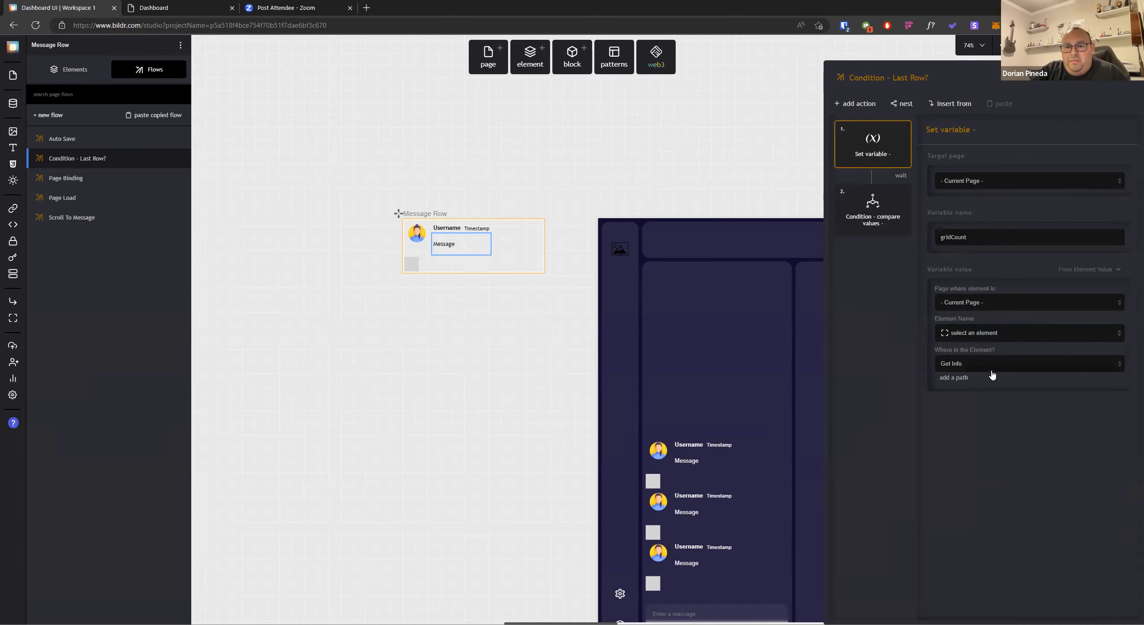
left_click(977, 302)
left_click(972, 338)
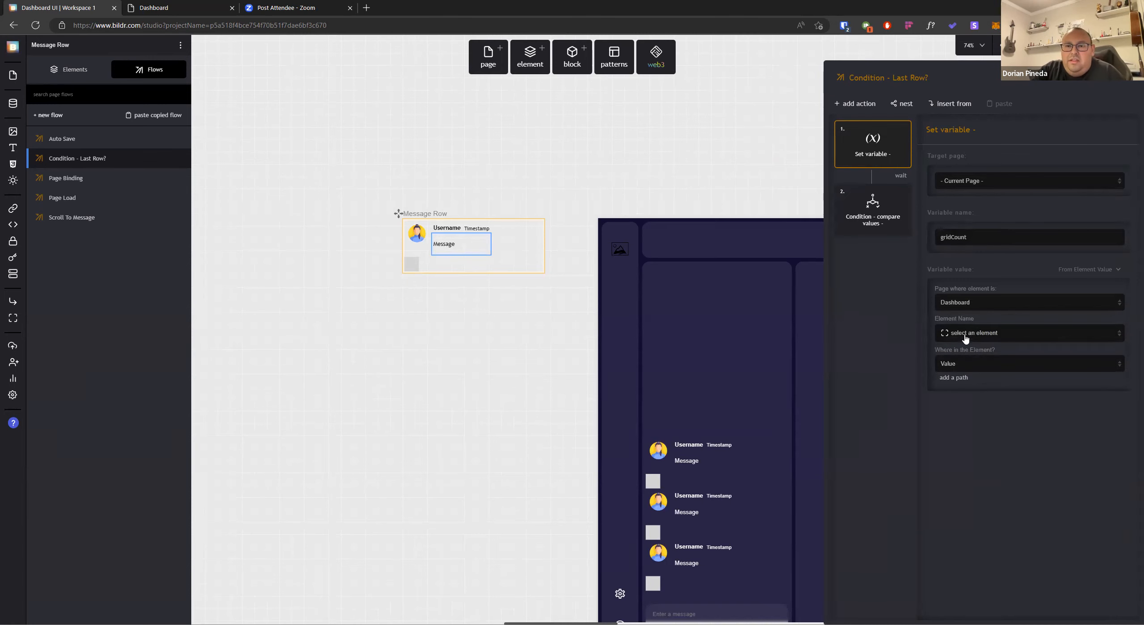
left_click(973, 342)
left_click(1004, 340)
scroll(1024, 402, "down", 5)
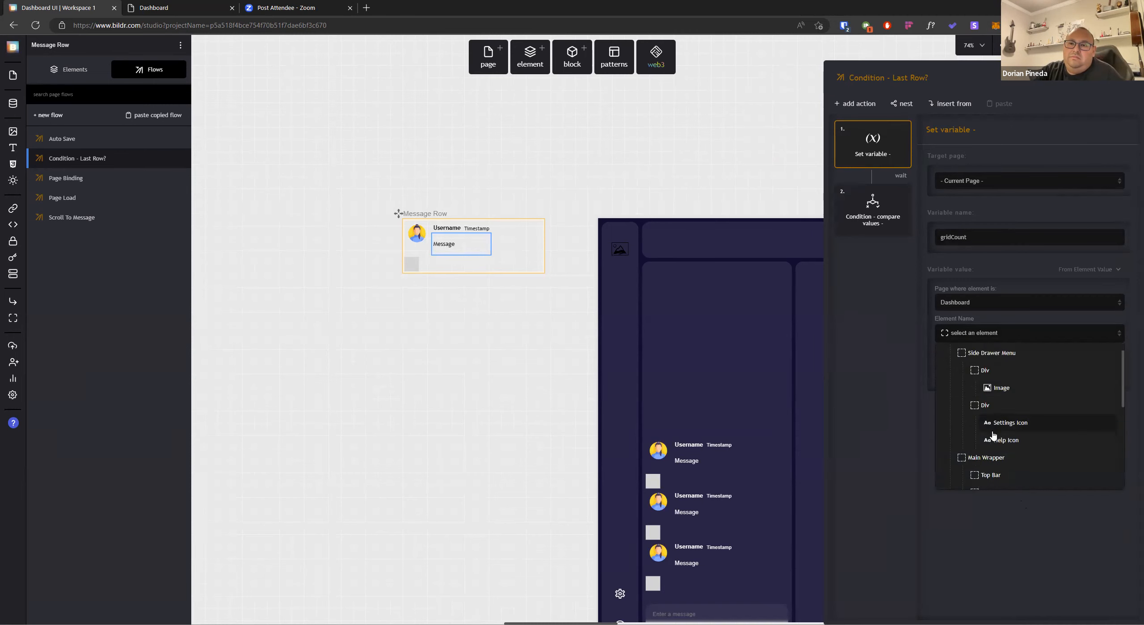
left_click(1042, 437)
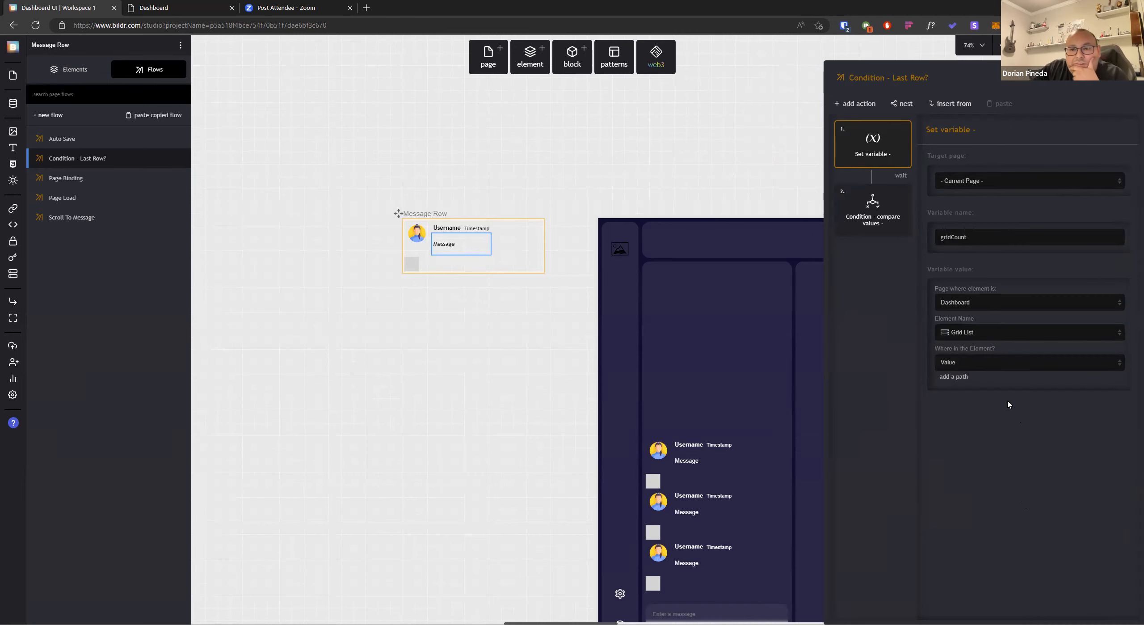
Read the Grid List's Data for the gridCount value and add the length() path to it
left_click(972, 367)
left_click(959, 392)
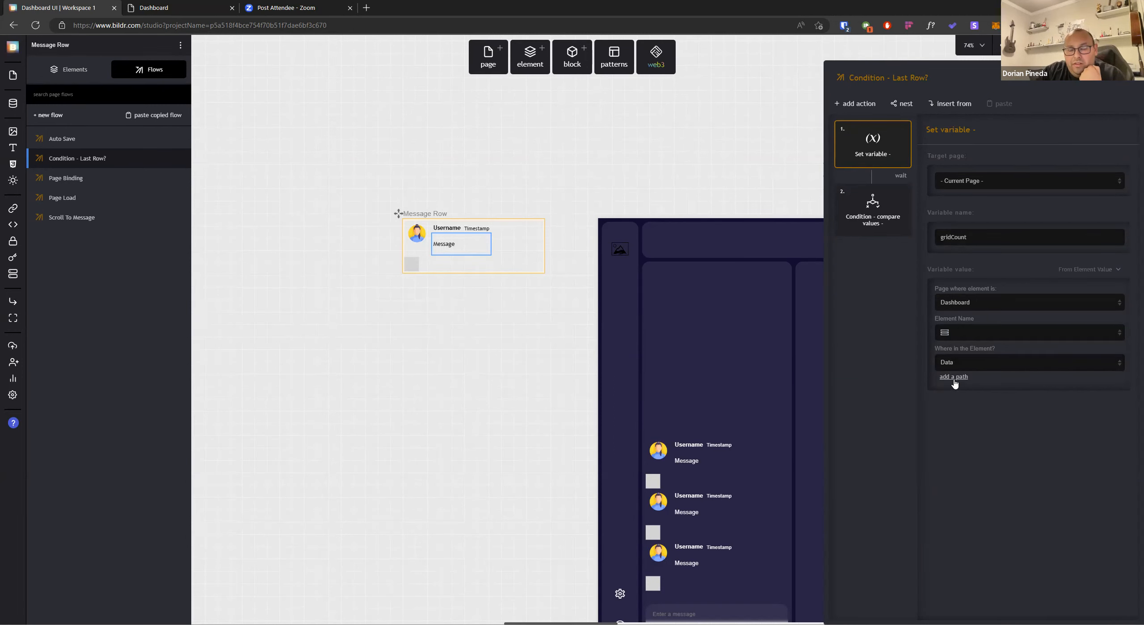
left_click(954, 376)
type("length")
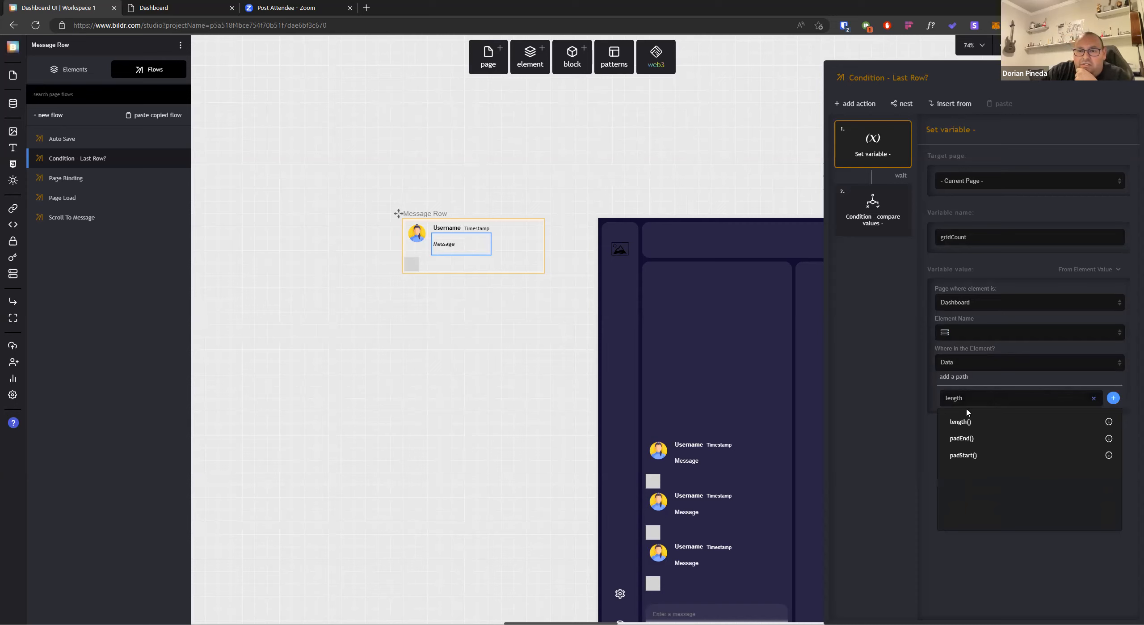
left_click(965, 425)
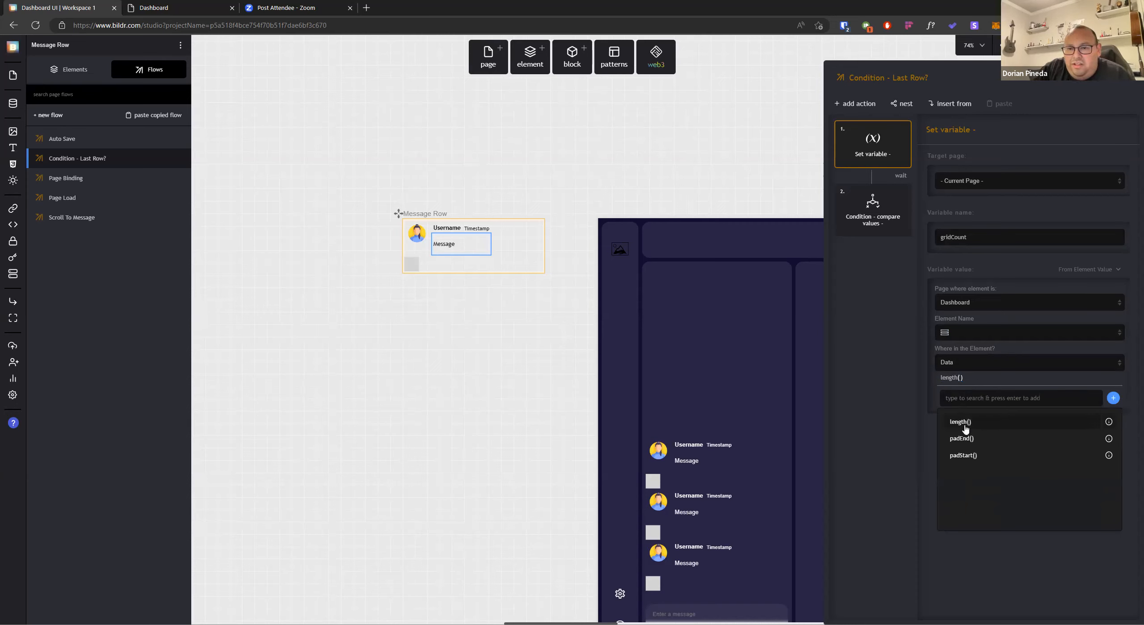
Change the second test value of the compare values condition from an element value to a Math expression
left_click(863, 208)
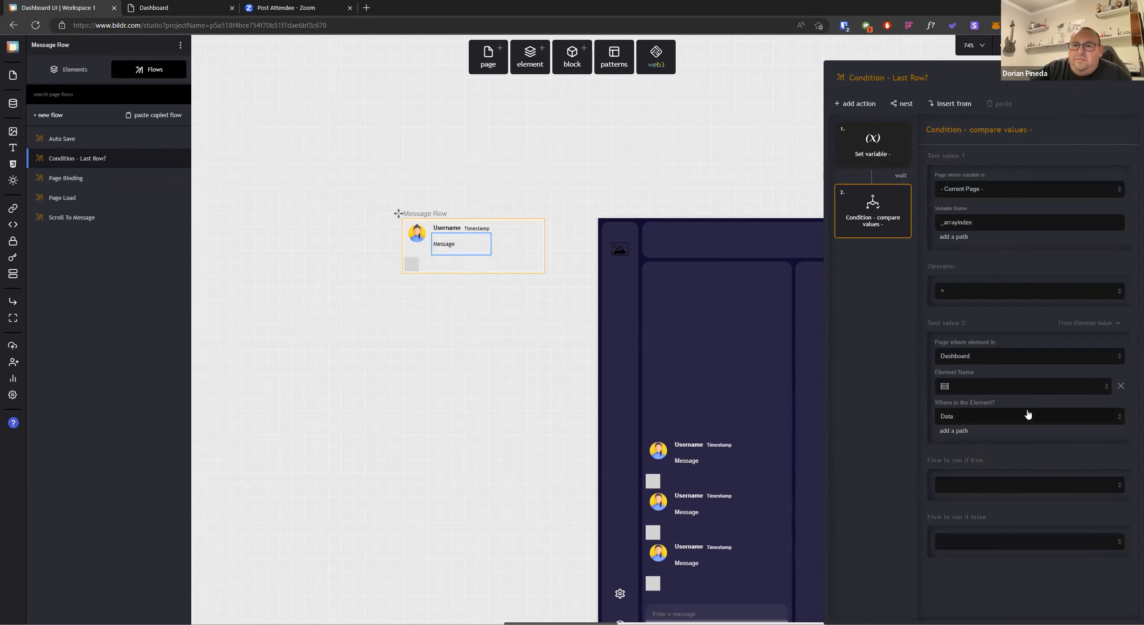
left_click(1003, 419)
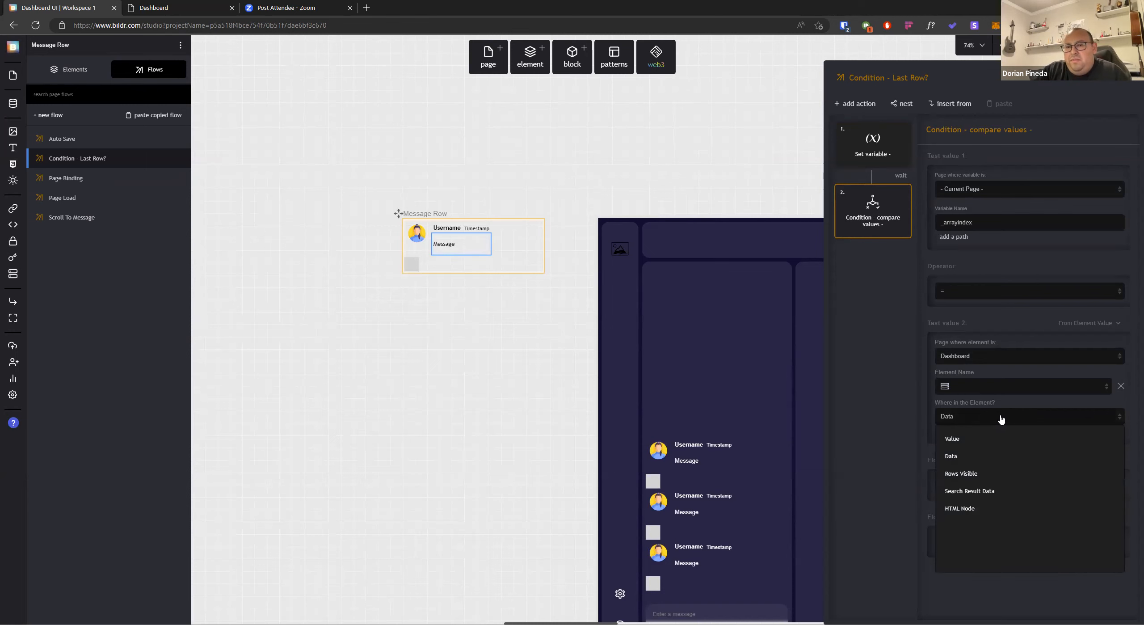
left_click(968, 359)
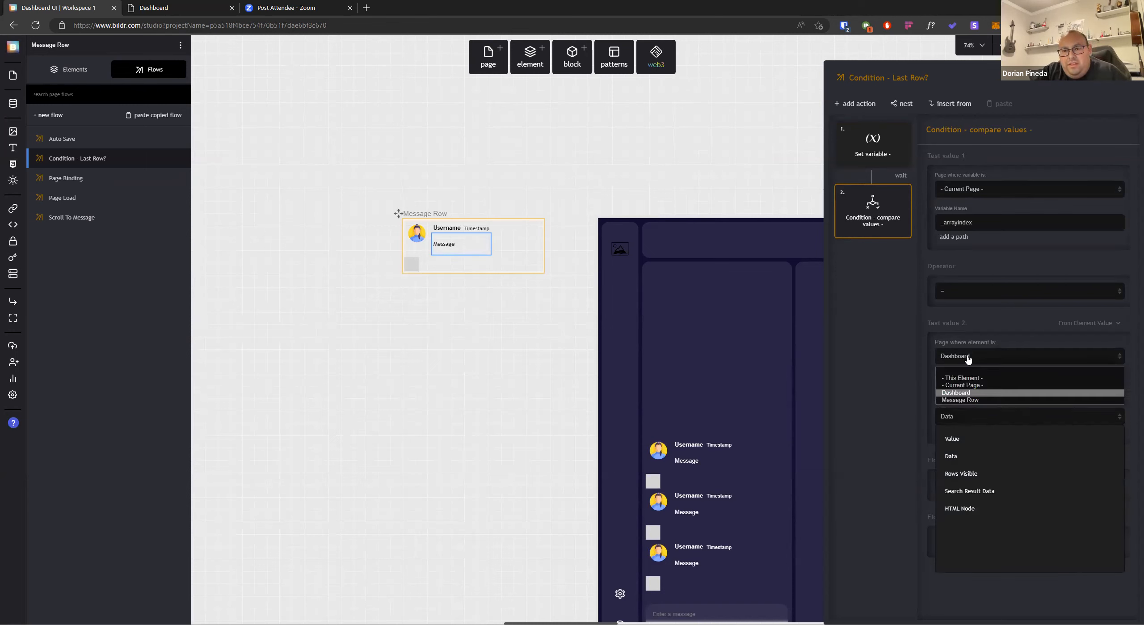
left_click(968, 357)
left_click(1086, 322)
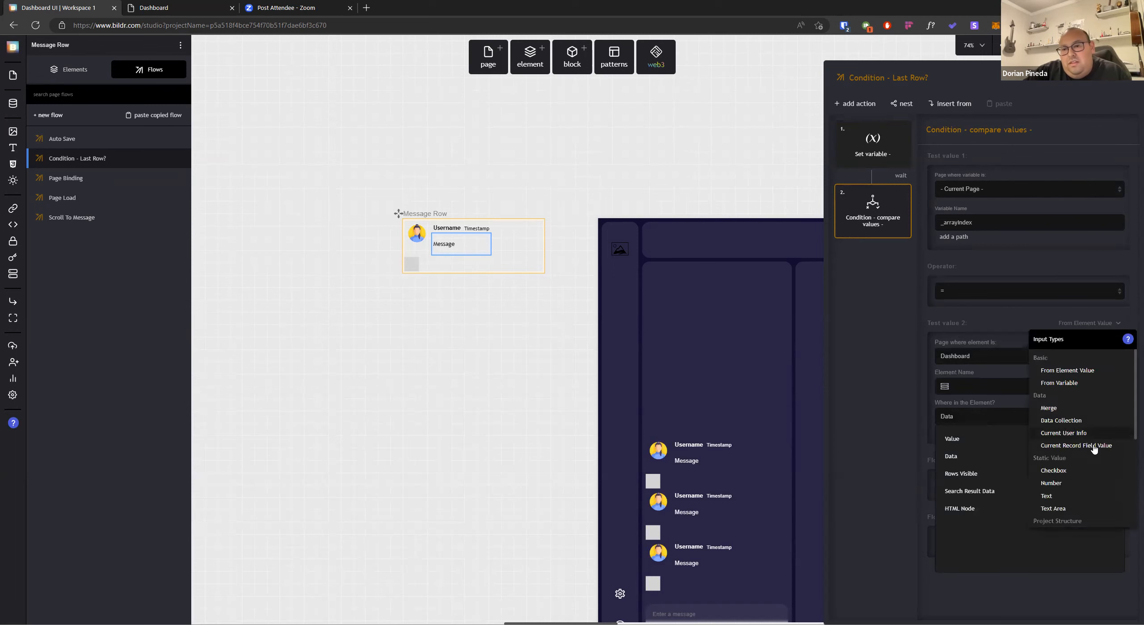
scroll(1093, 447, "down", 2)
scroll(1051, 512, "down", 2)
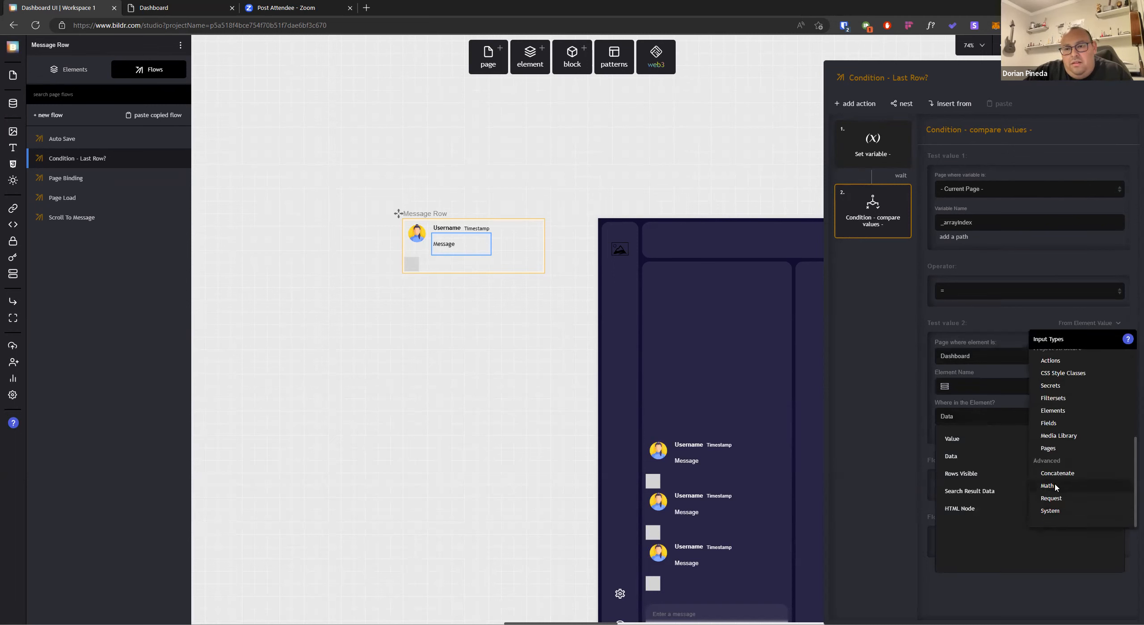
left_click(1056, 494)
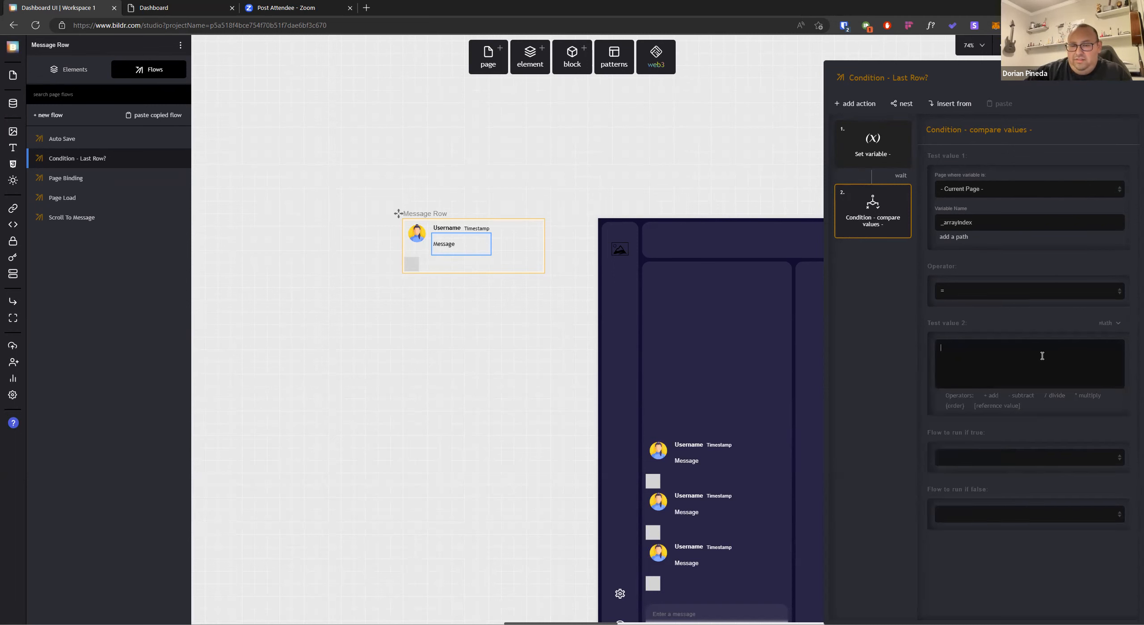
Enter [gridCount] -1 as the second test value and set Scroll To Message as the flow to run if true
type("[")
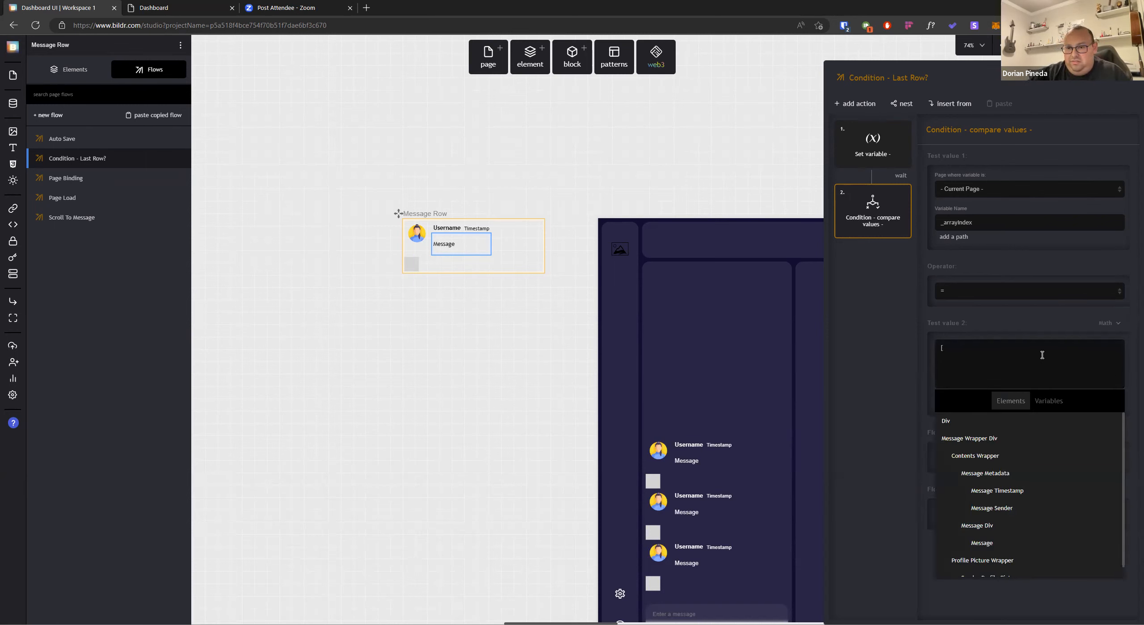
left_click(1046, 400)
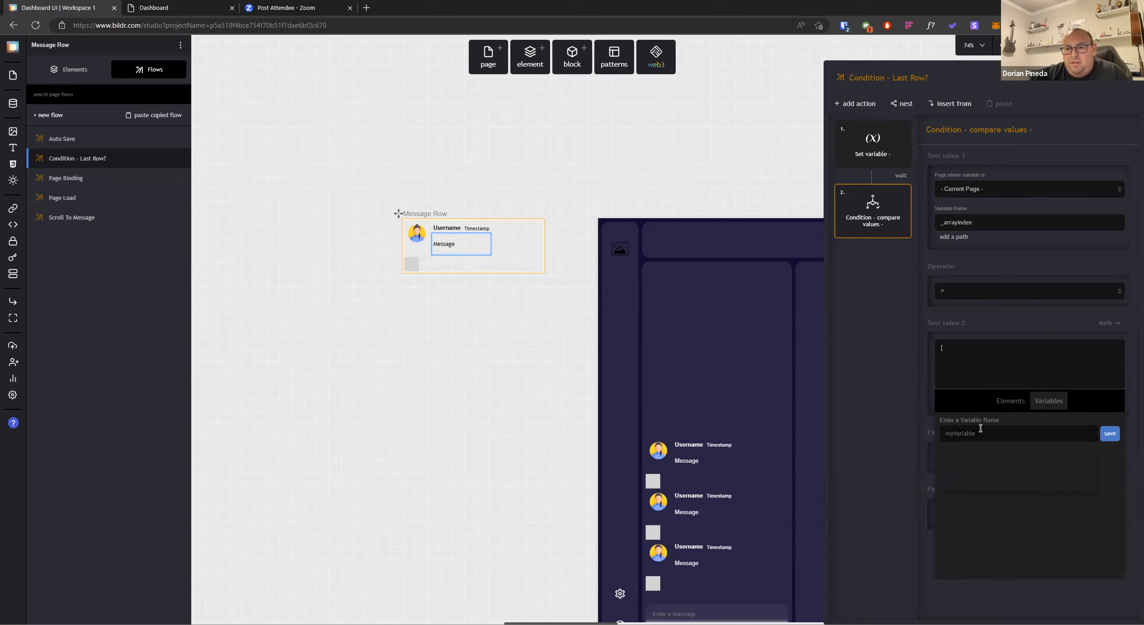
type("gridCount")
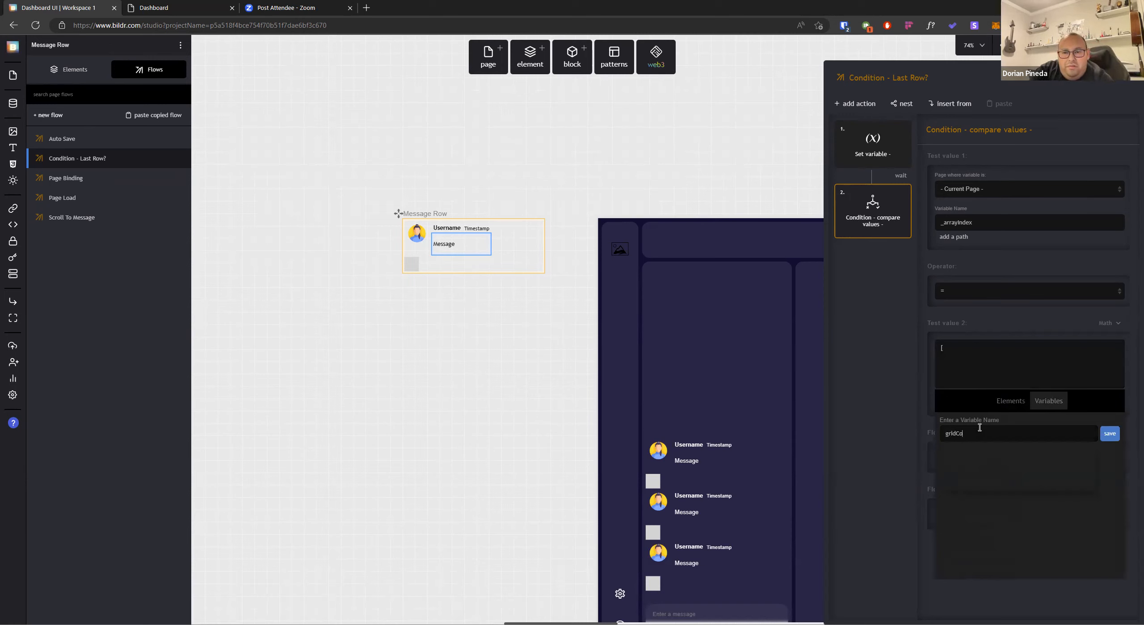
left_click(1109, 433)
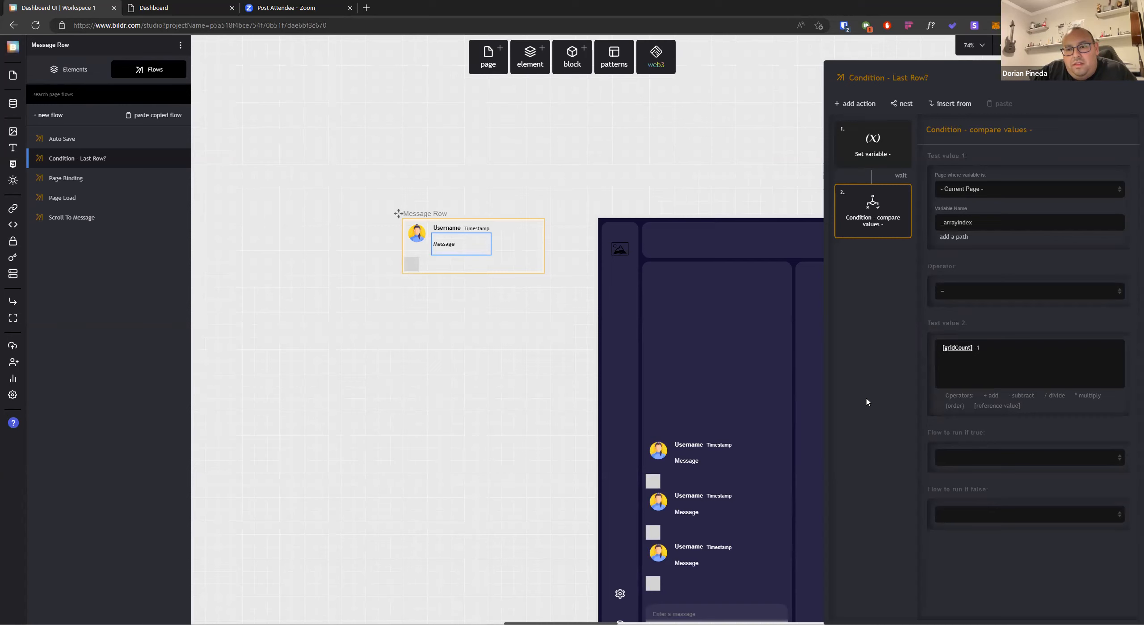
left_click(958, 456)
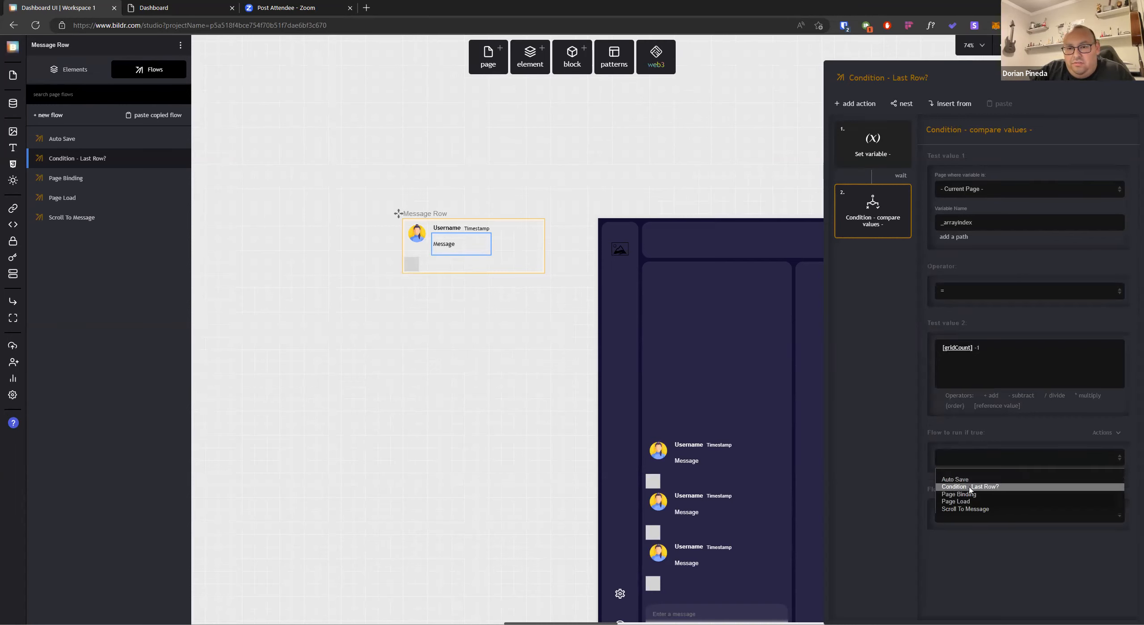
left_click(976, 510)
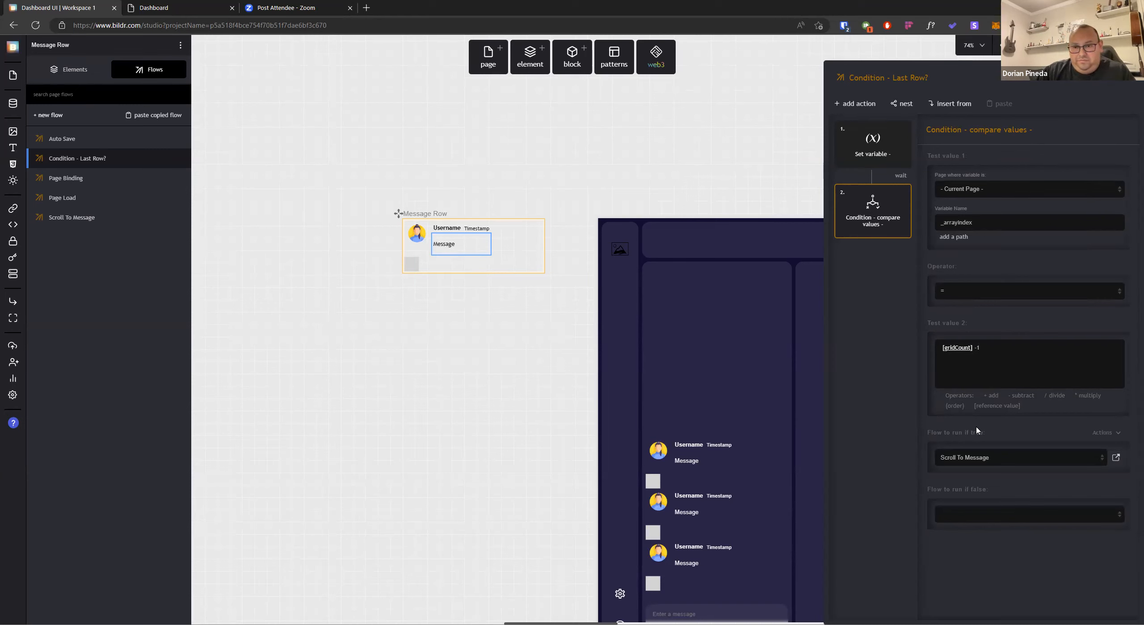
Nest the Condition - Last Row? flow after Page Binding in Message Row's Page Load flow
left_click(90, 199)
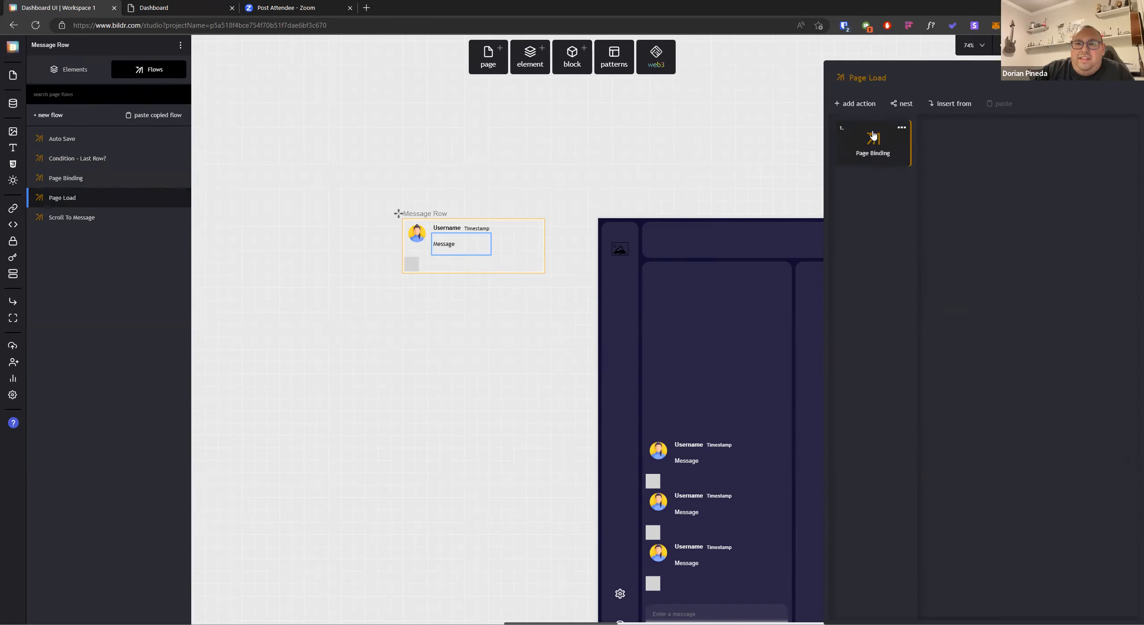
left_click(902, 103)
left_click(901, 172)
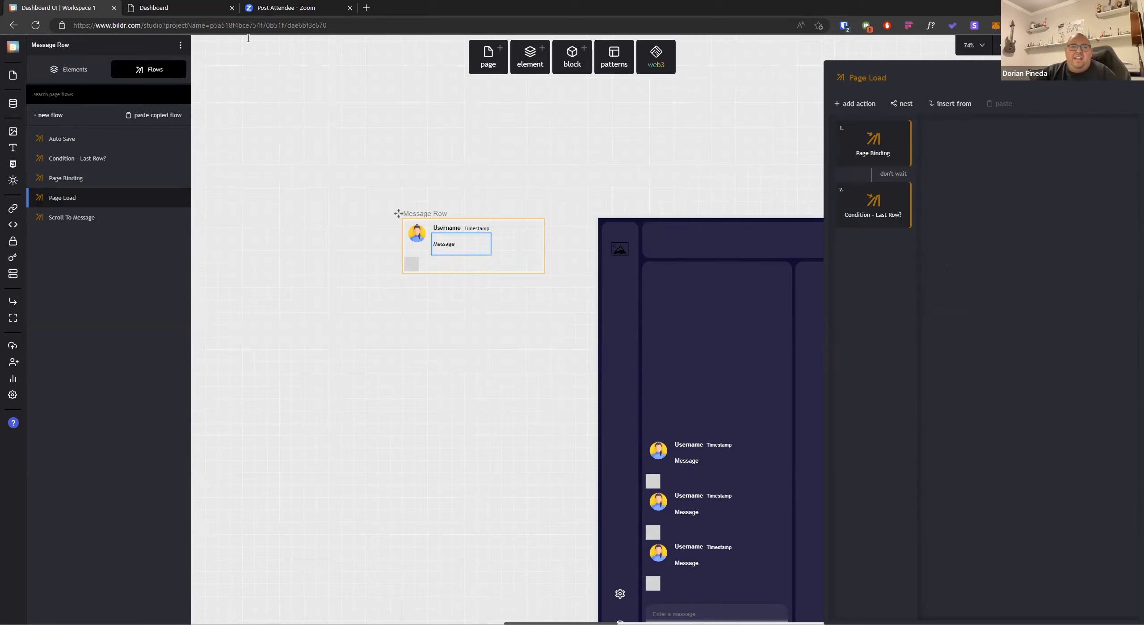
Test the scrolling in the live Dashboard by sending the message "TEst 3" and scrolling back through the chat
left_click(195, 5)
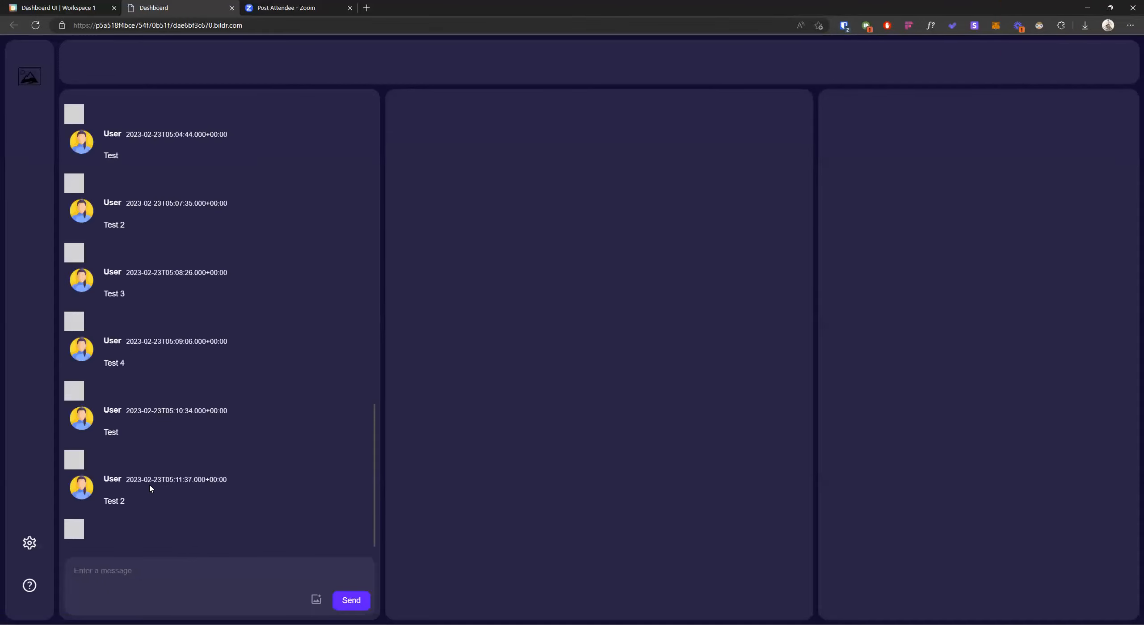
left_click(178, 567)
type("TEst 3")
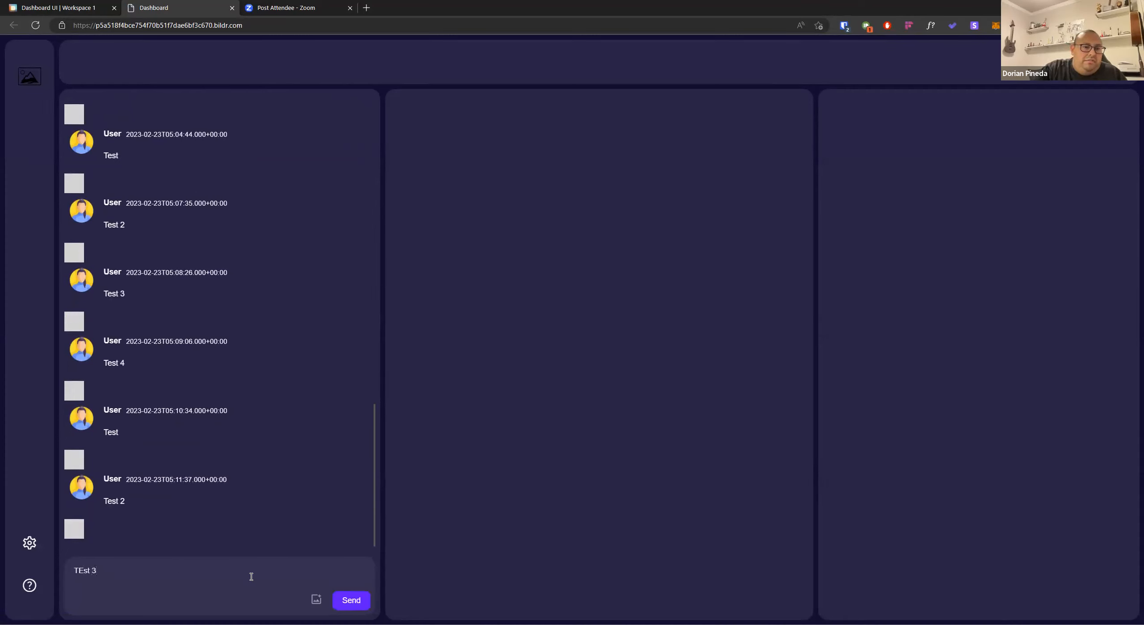
left_click(354, 601)
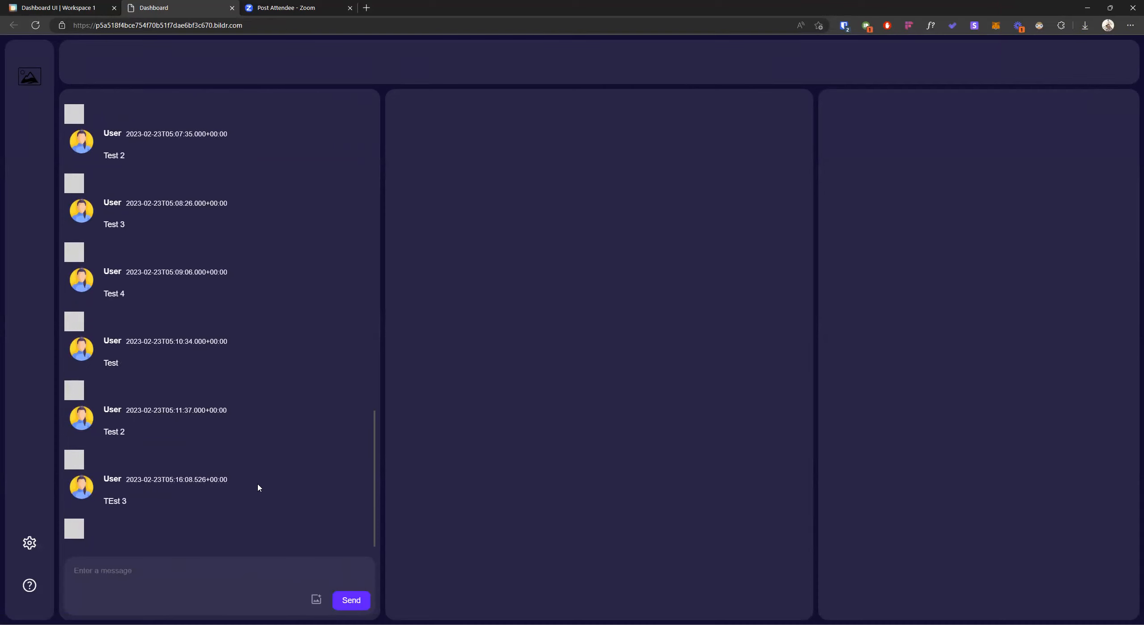
scroll(267, 450, "up", 1)
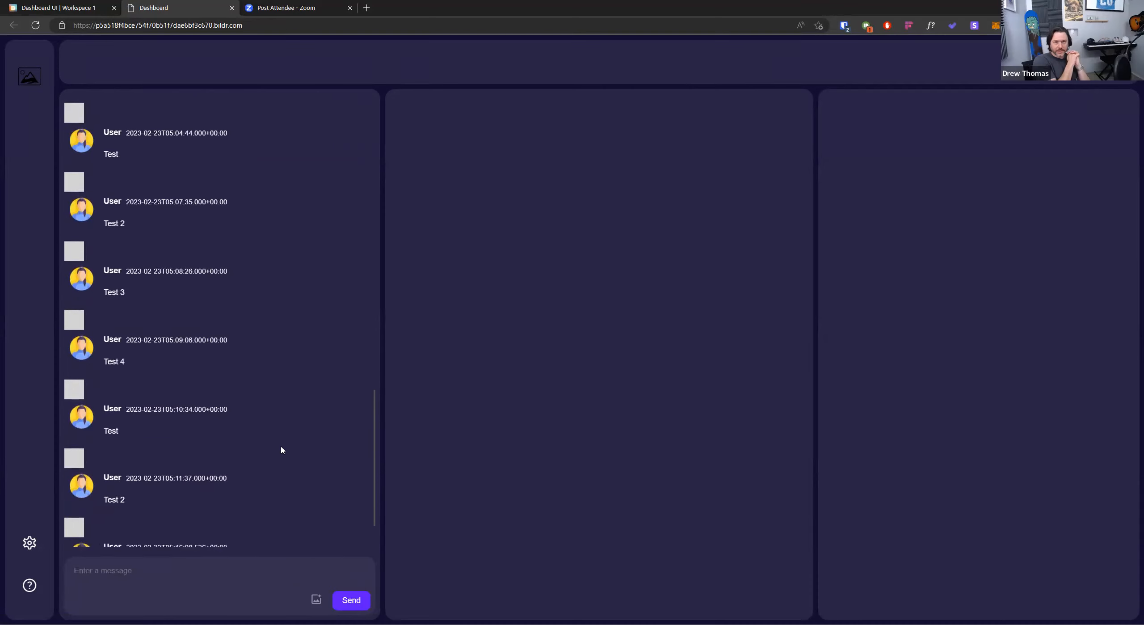
Return to the Bildr studio and open the Dashboard page's Scroll to Latest Message flow
left_click(91, 7)
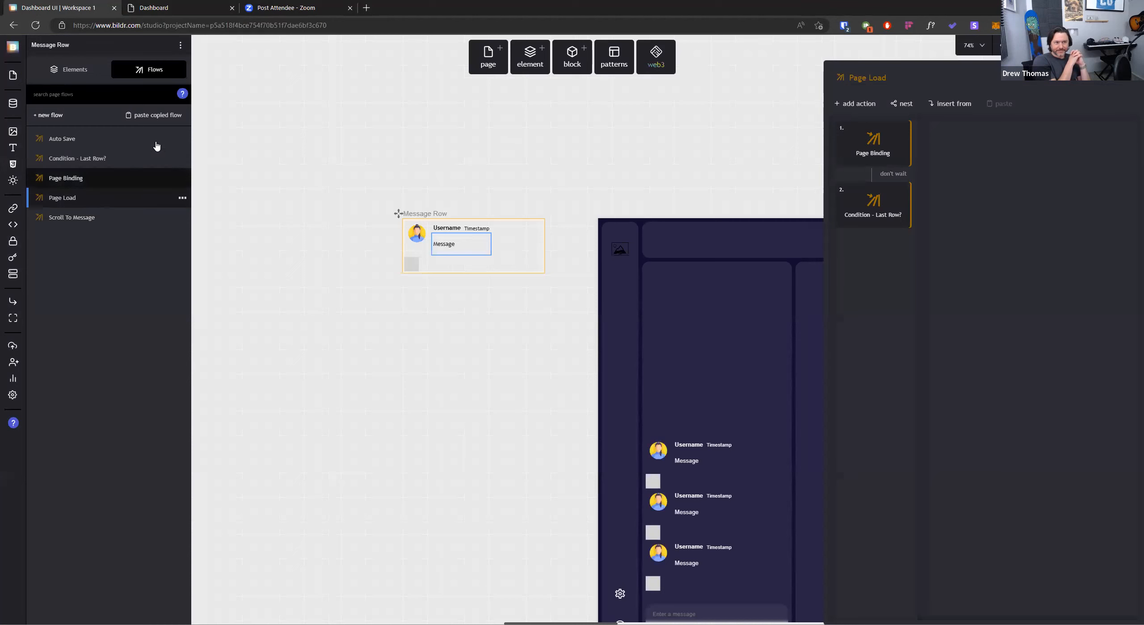
left_click(703, 394)
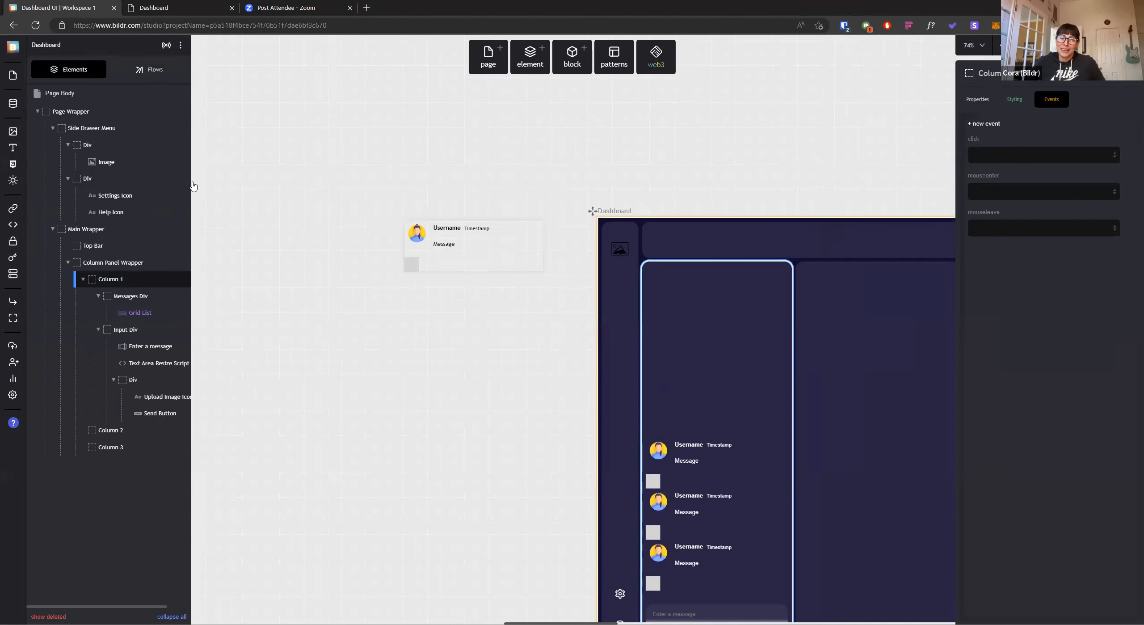
left_click(158, 70)
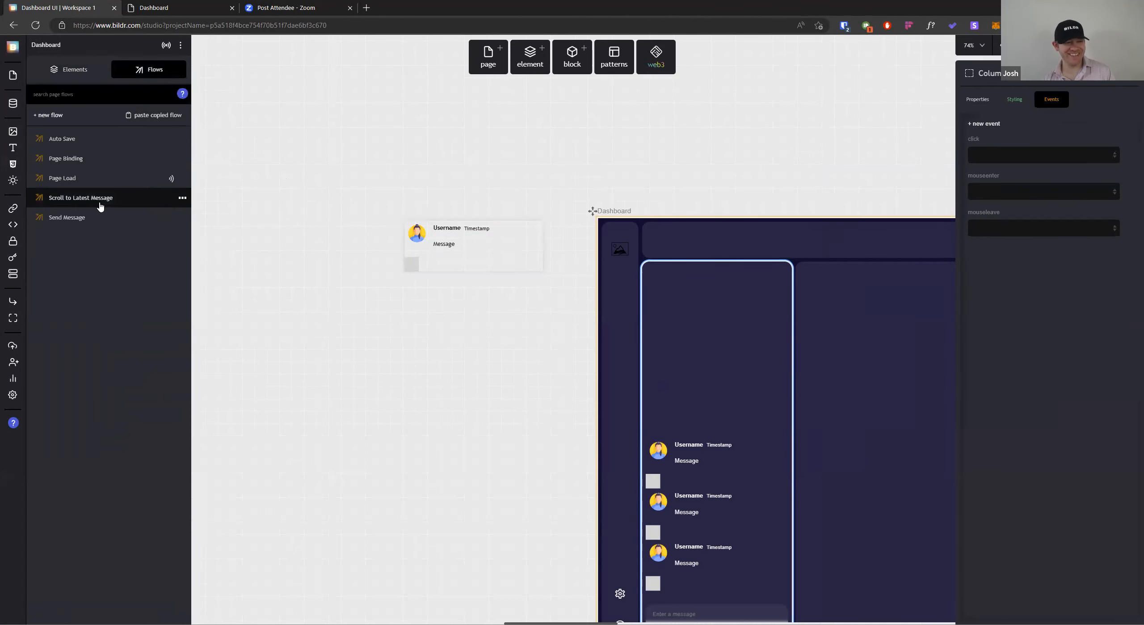
left_click(152, 200)
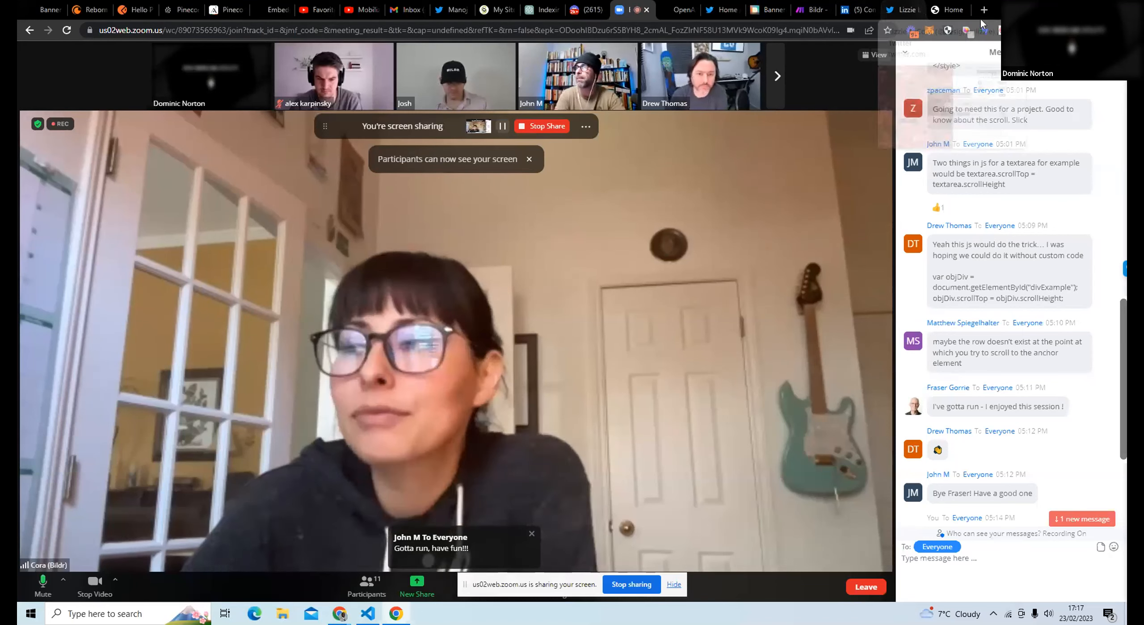
Show the Love Leetr home page and hide the screen-sharing notice
left_click(947, 9)
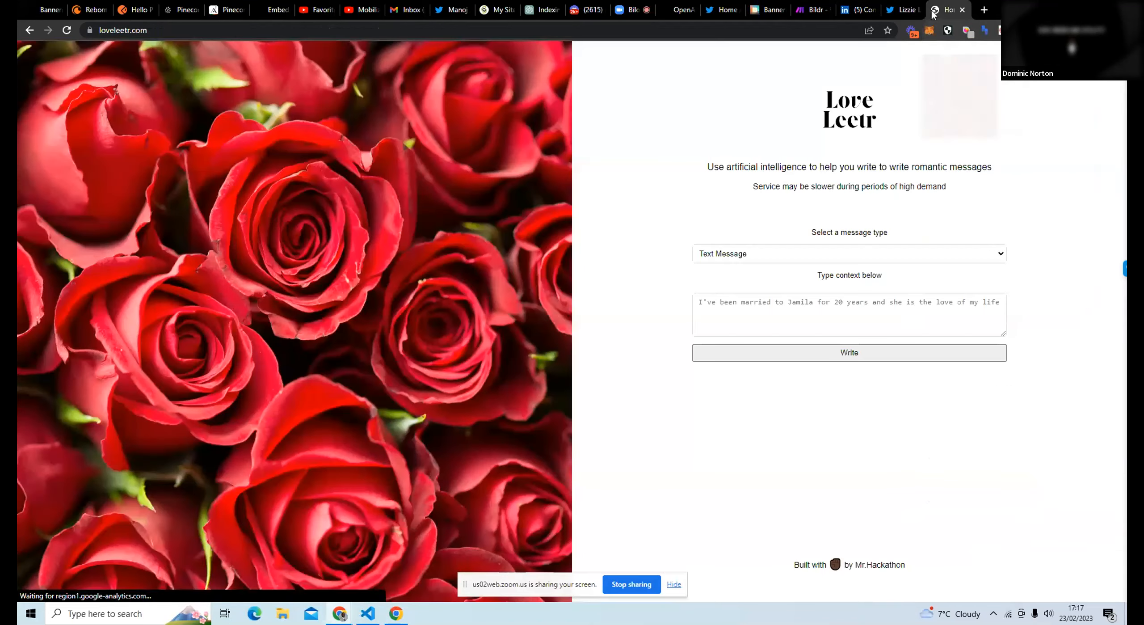
left_click(674, 584)
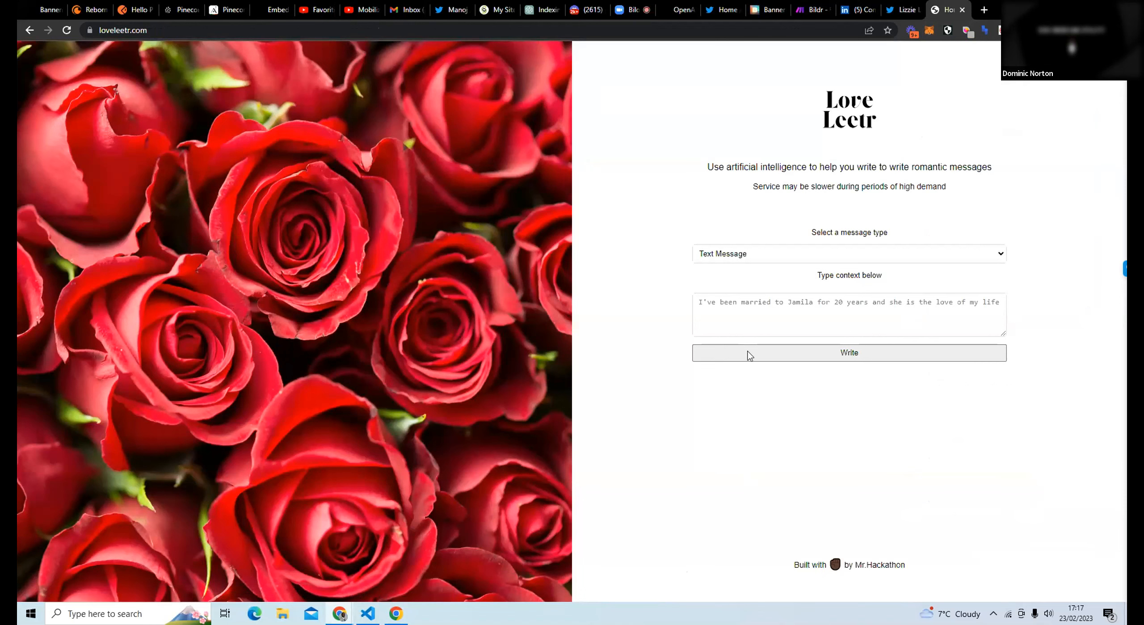
Switch to the Bildr - Bannerbear scenario in Make and run it once, waiting for new data
left_click(804, 10)
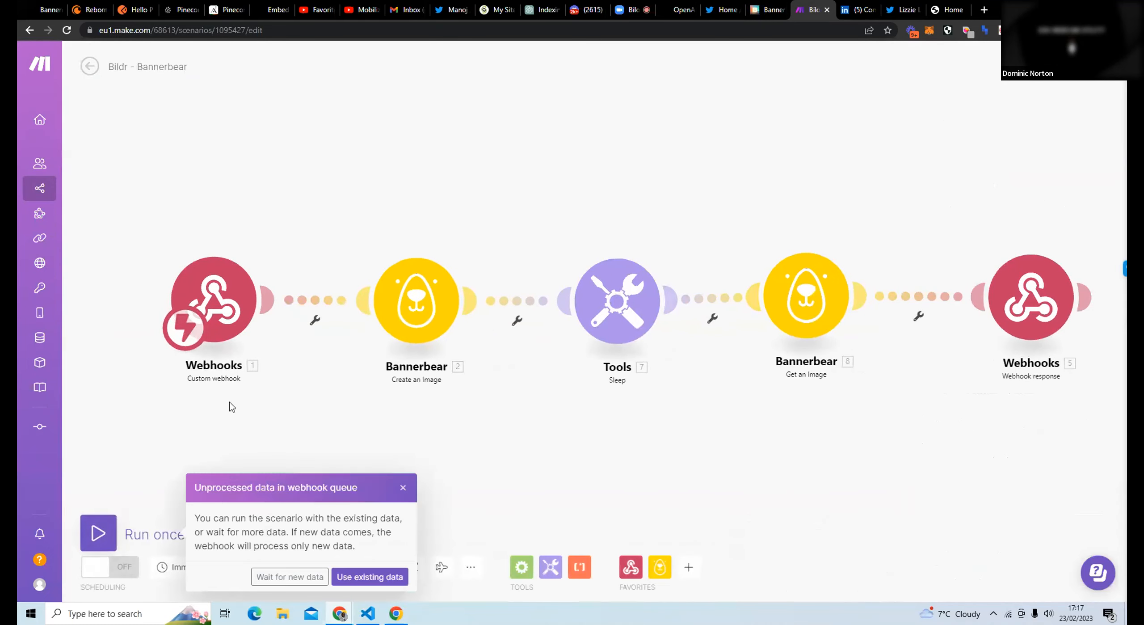
left_click(282, 577)
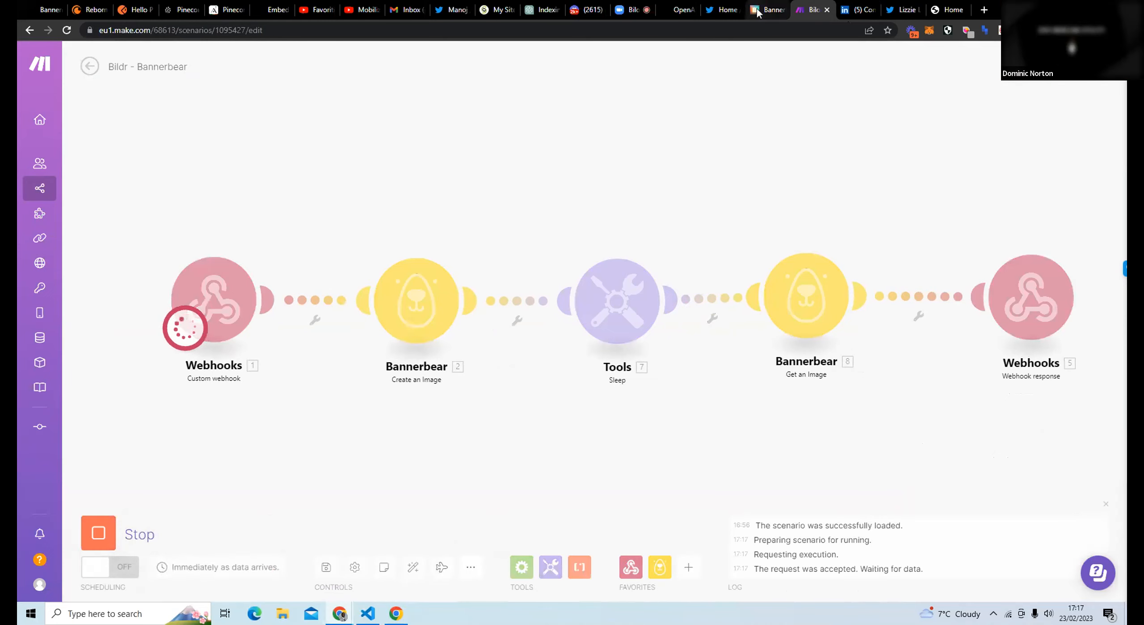
Preview the BannerBear Test Integration page from the Bildr studio and generate an image from the text "Hello World"
left_click(767, 10)
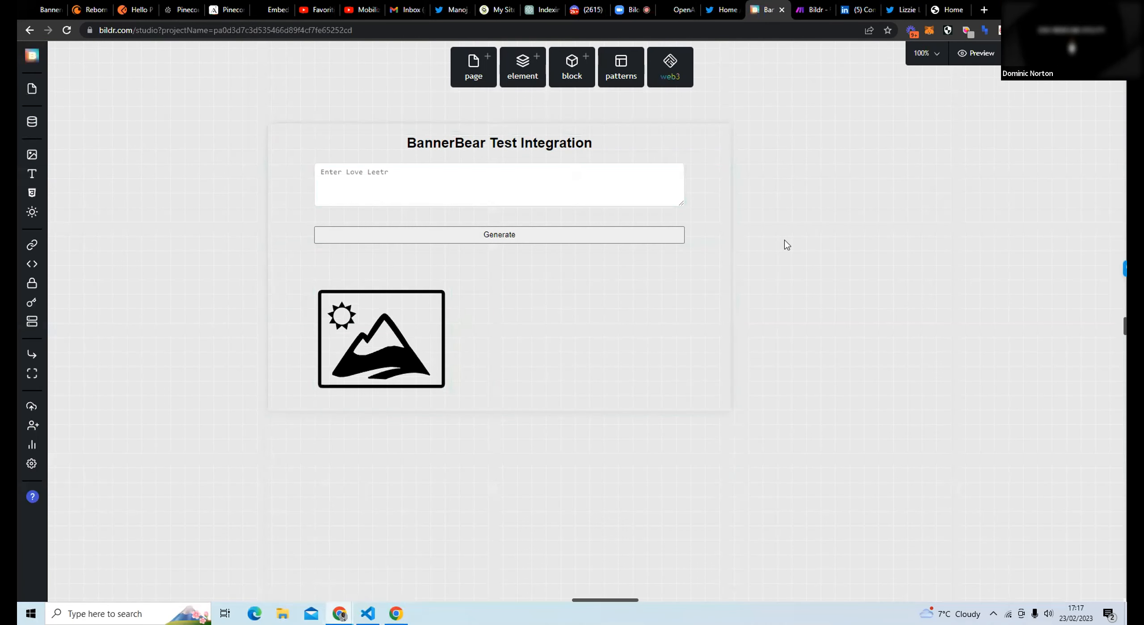
scroll(625, 210, "up", 1)
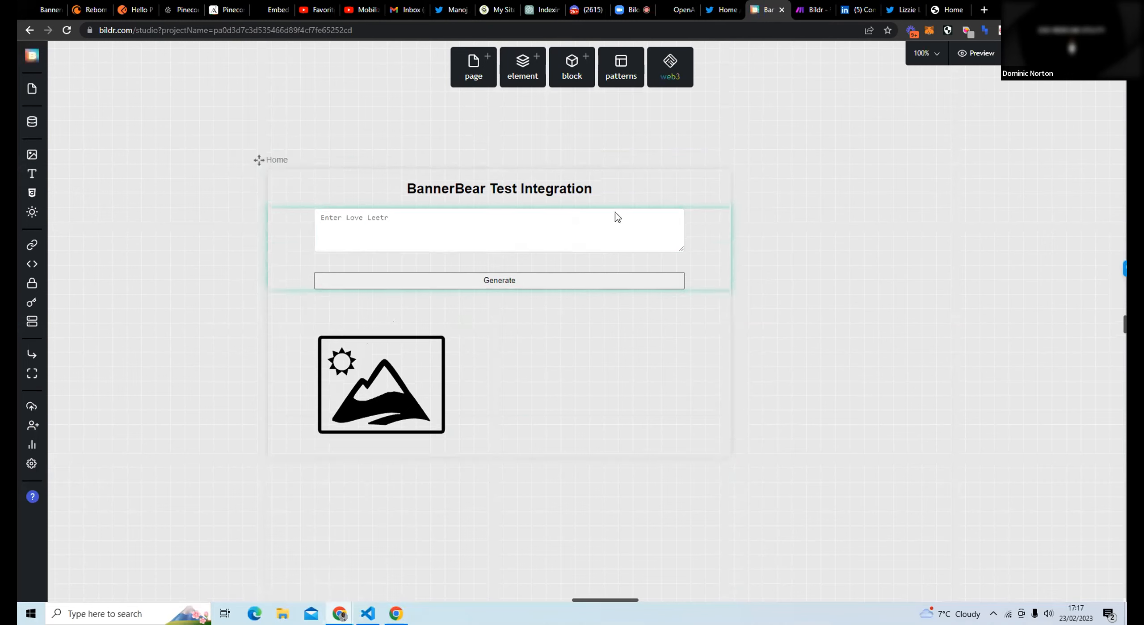
left_click(985, 63)
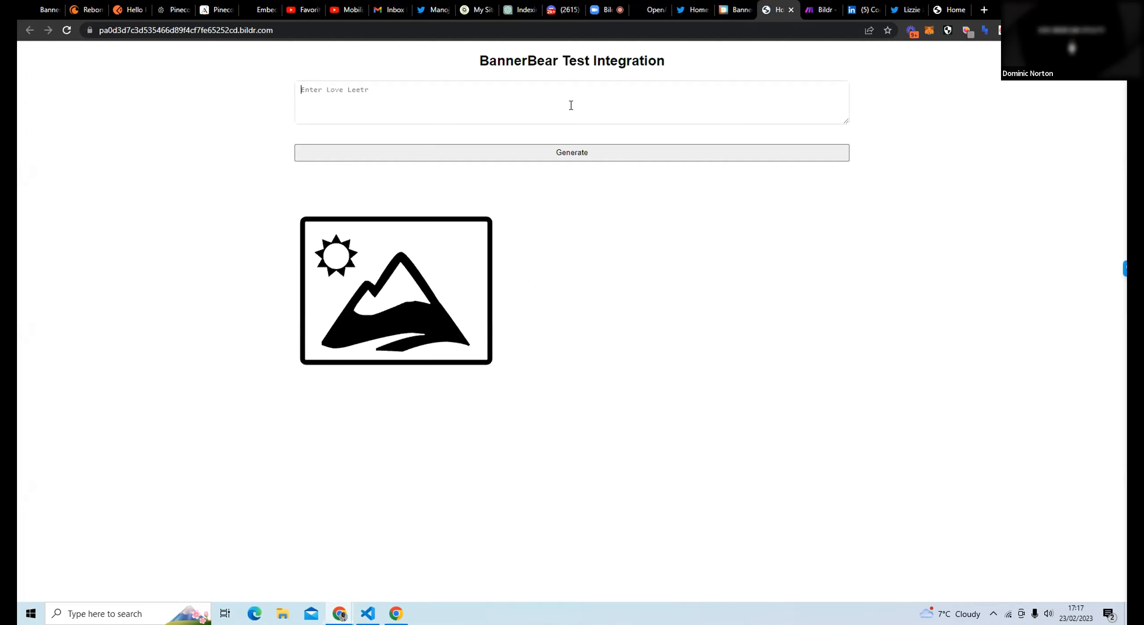
type("Hello World")
left_click(587, 153)
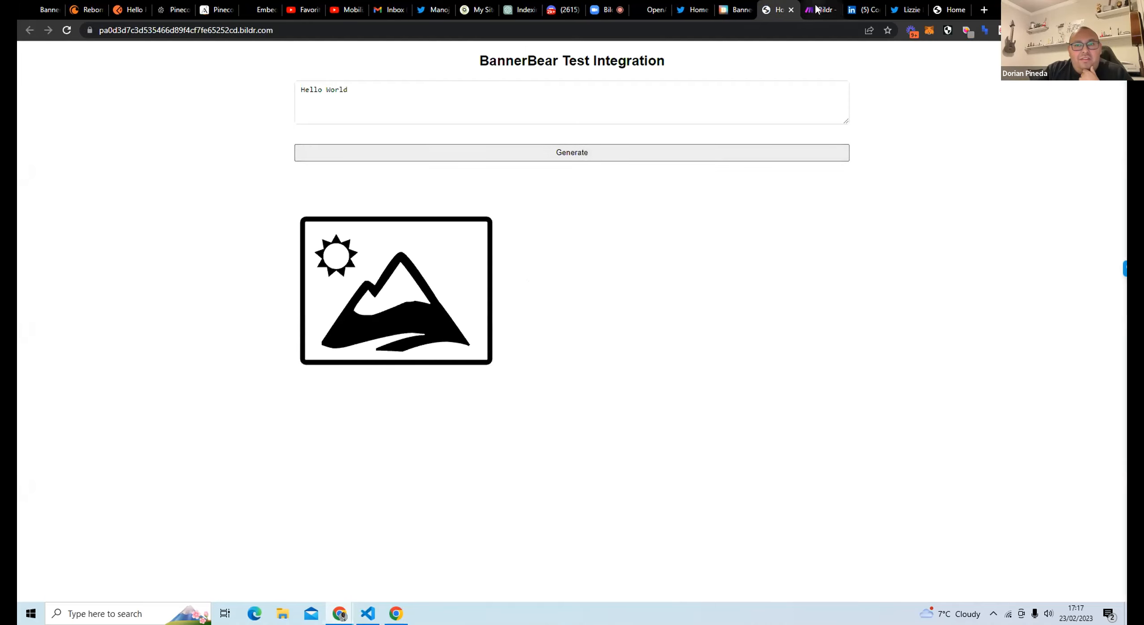
Check the progress of the running Bildr - Bannerbear scenario in Make
right_click(948, 113)
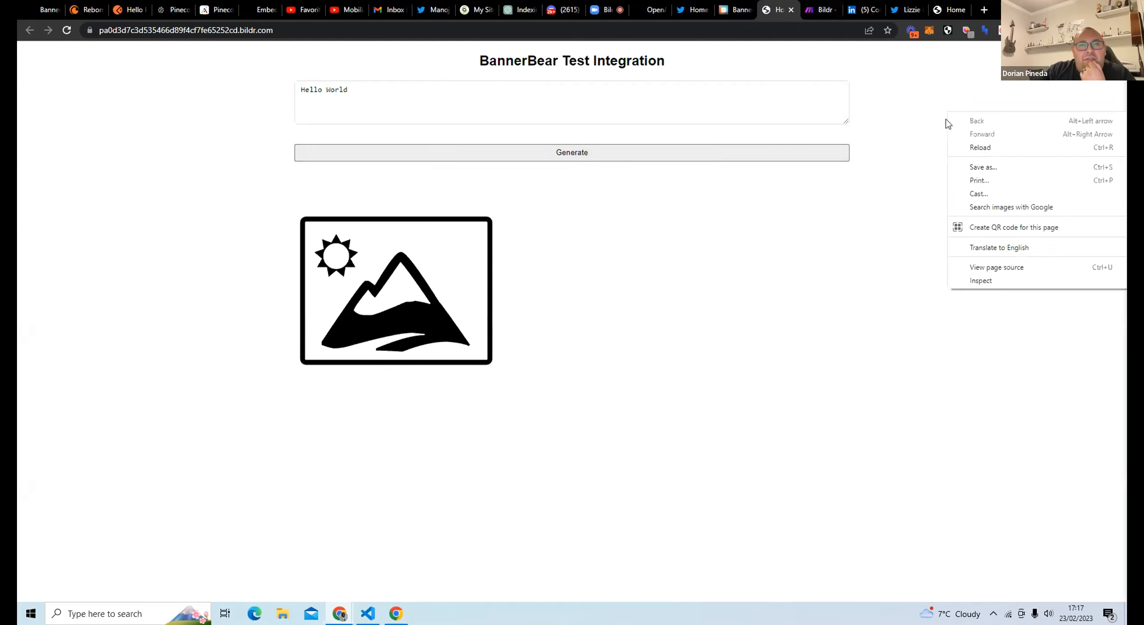
left_click(806, 12)
left_click(809, 10)
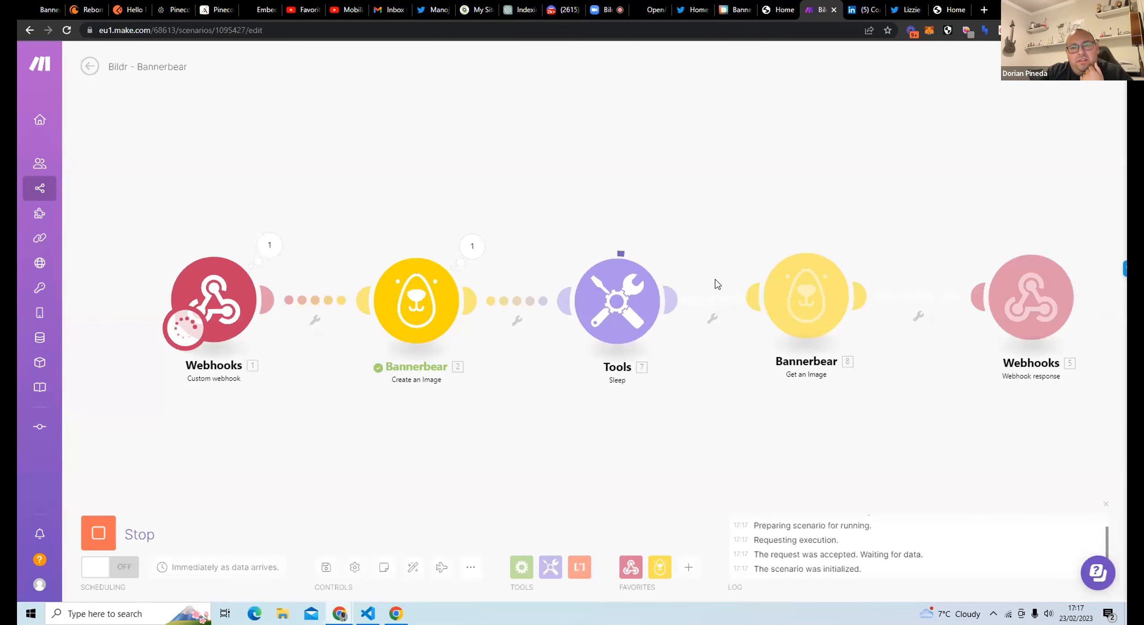
Return to the BannerBear Test Integration preview, inspect the page in the developer tools, and close them
left_click(777, 10)
right_click(902, 126)
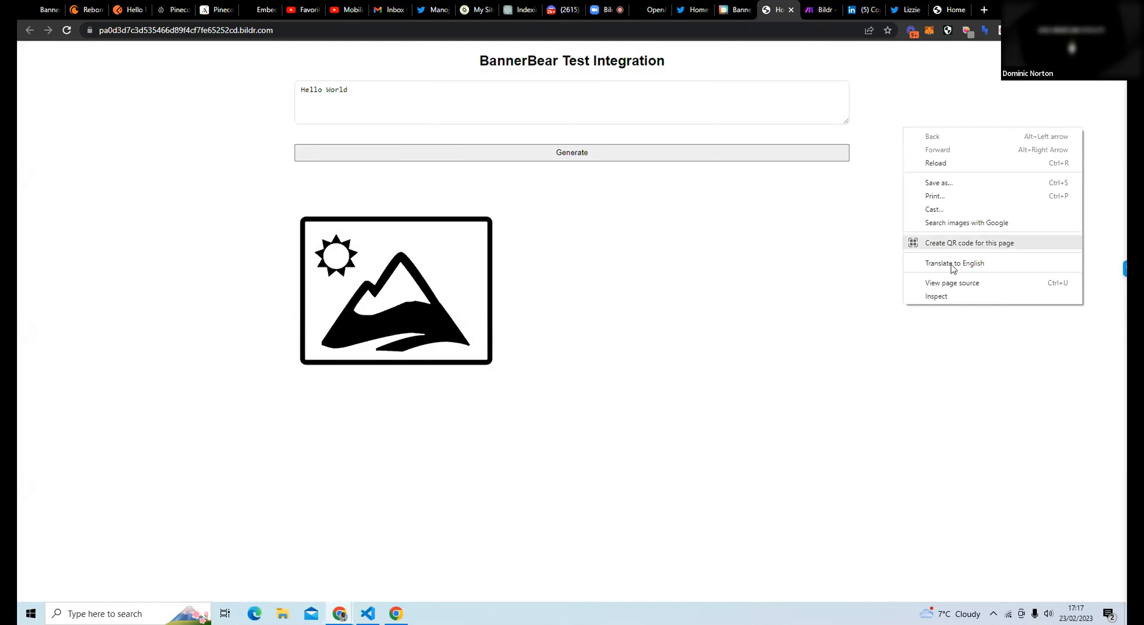
left_click(973, 297)
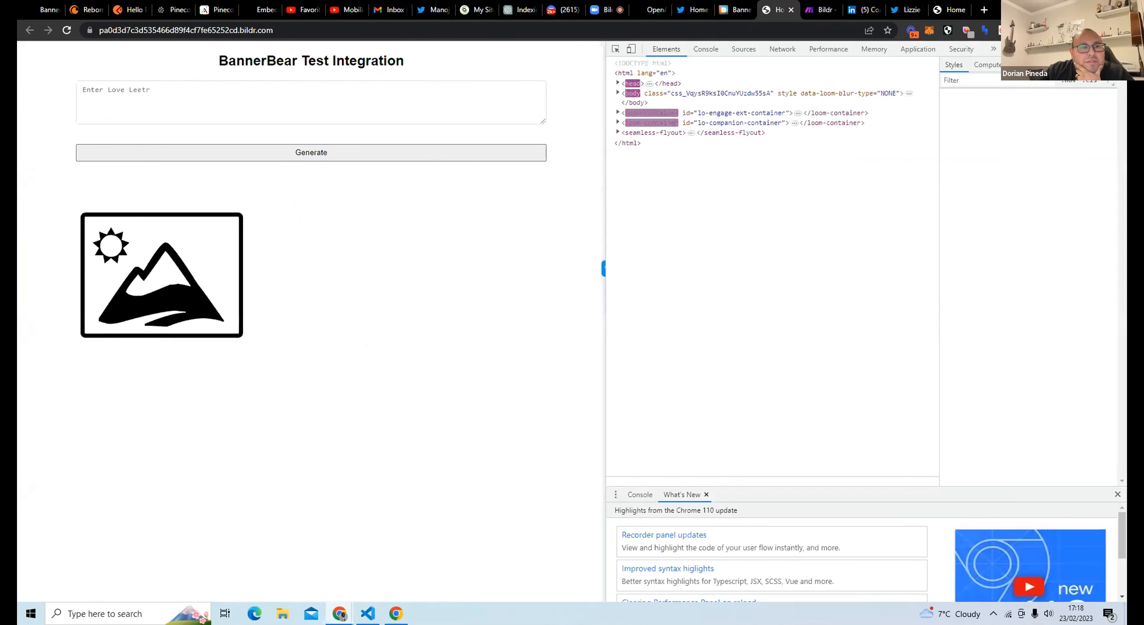
left_click(1118, 49)
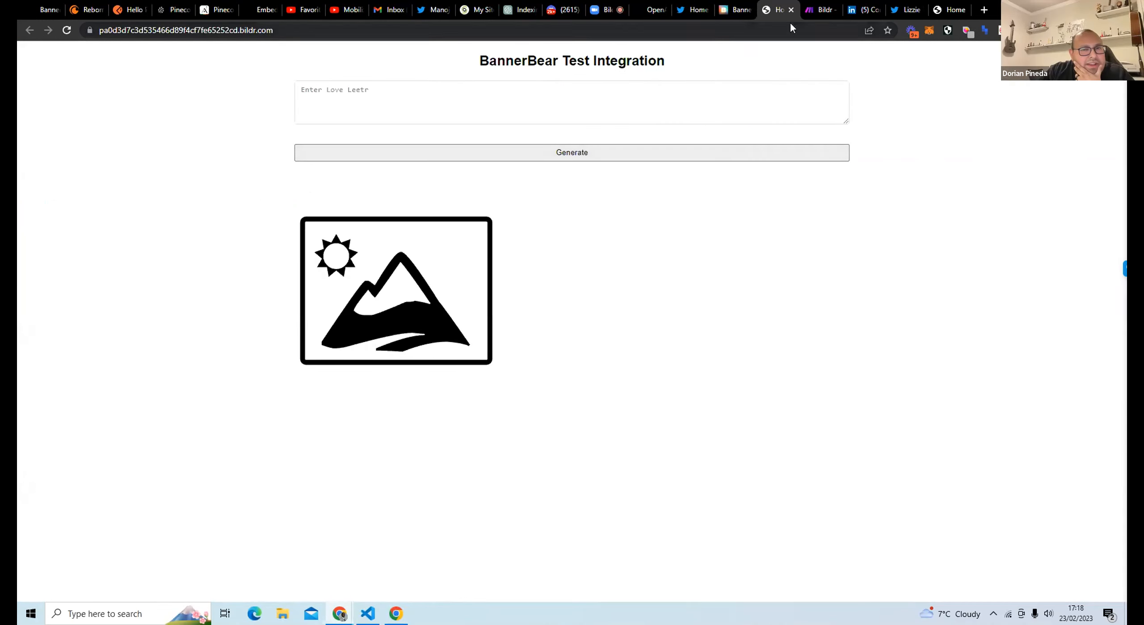
Switch to the Bildr - Bannerbear scenario in Make and inspect the image_url in the webhook response module's bundle content
left_click(822, 10)
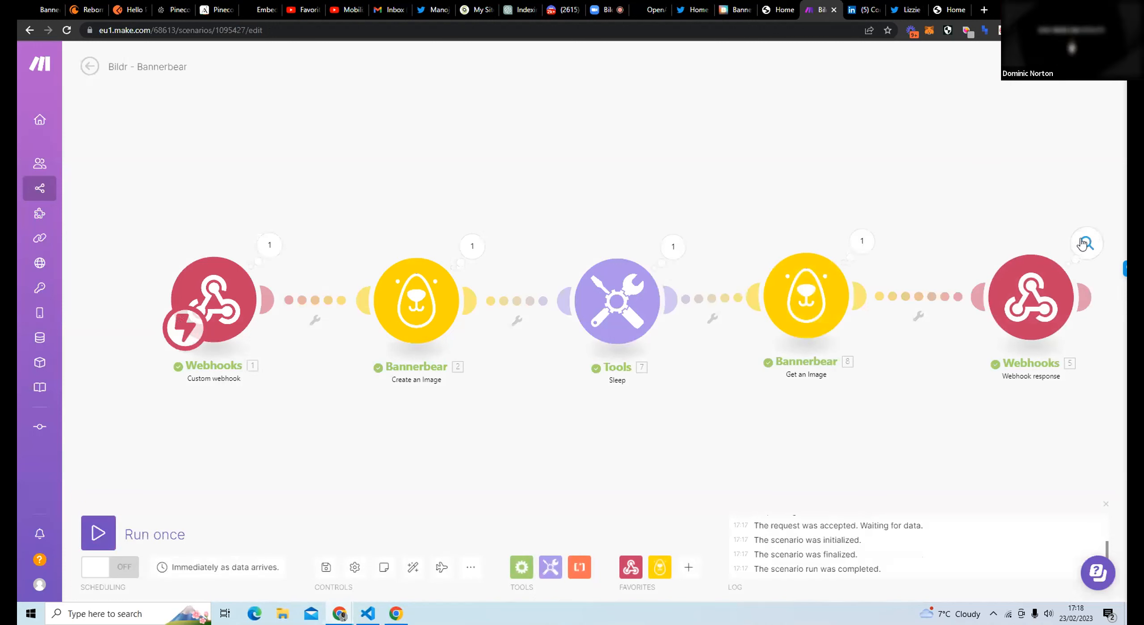
left_click(1082, 243)
left_click(1044, 197)
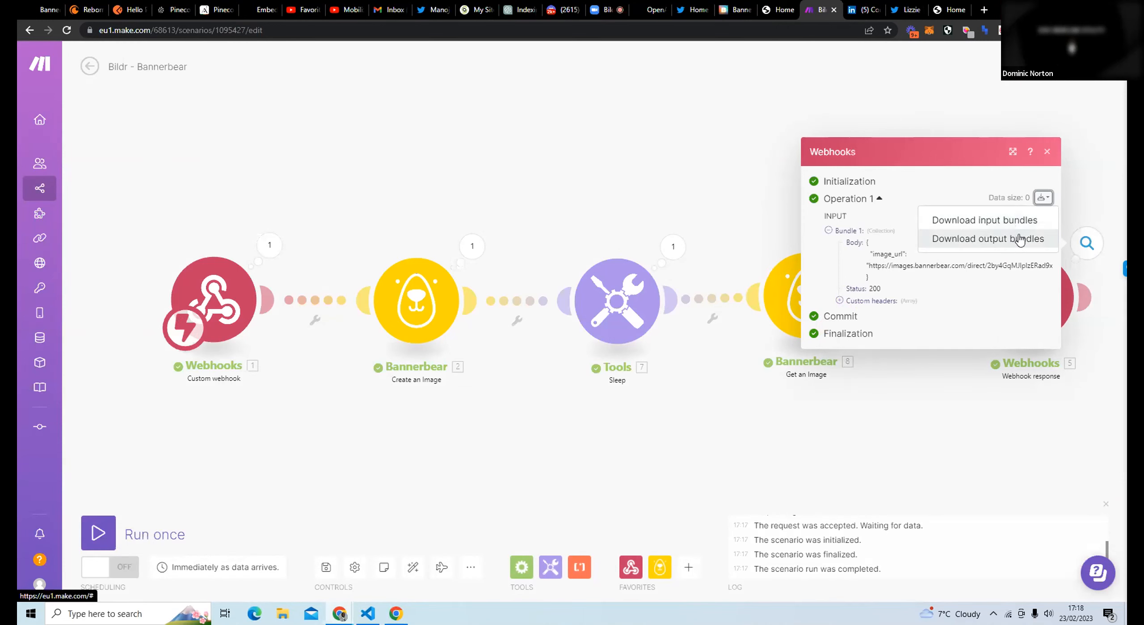
left_click(944, 238)
left_click(1048, 200)
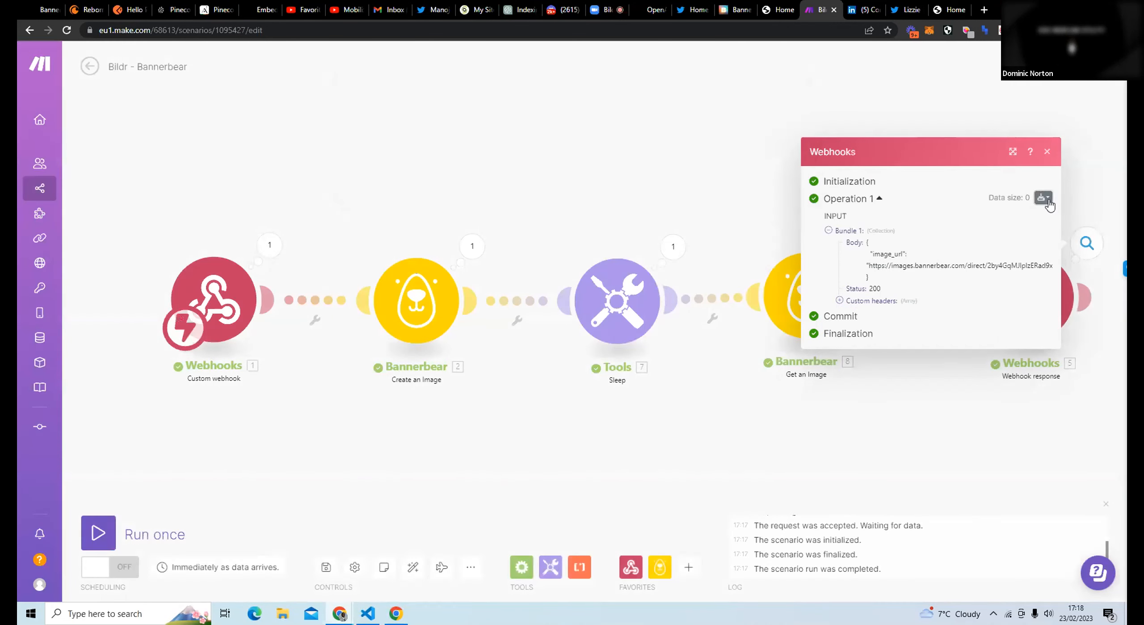
left_click(1048, 199)
left_click(952, 223)
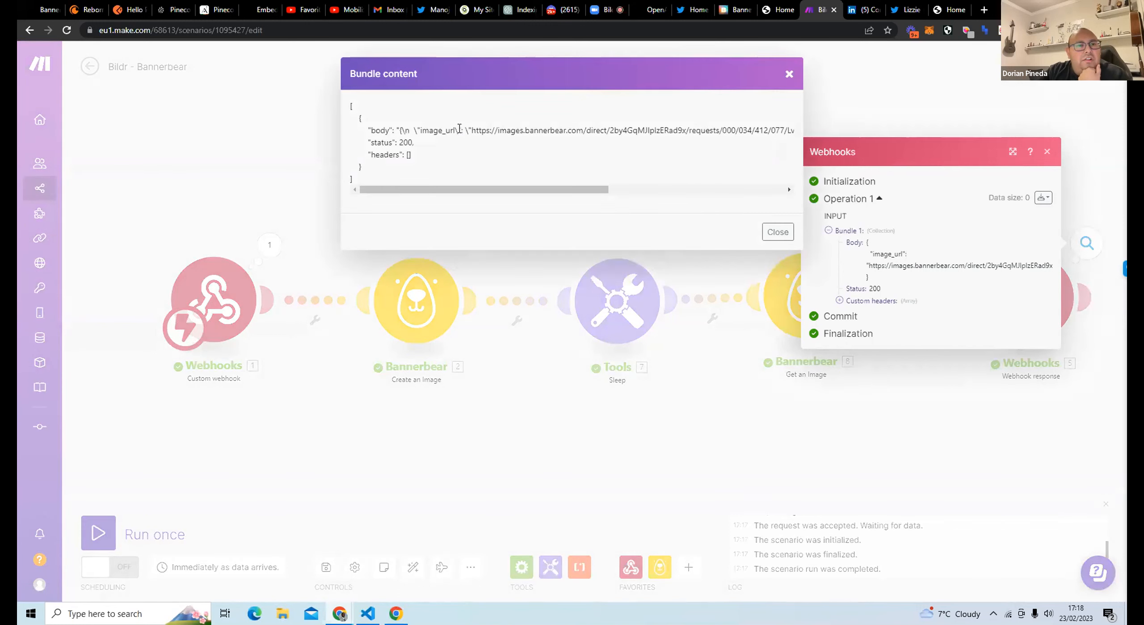
left_click_drag(509, 189, 826, 196)
left_click_drag(773, 133, 462, 130)
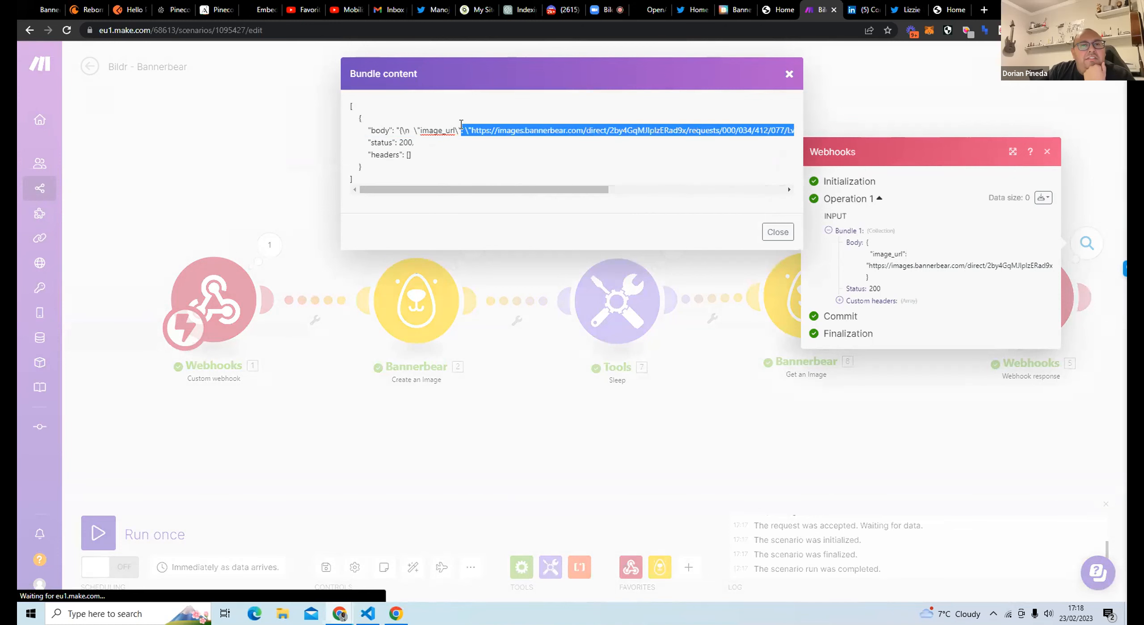
Switch to the Bildr studio and select the image element on the Home page to inspect it
left_click(729, 9)
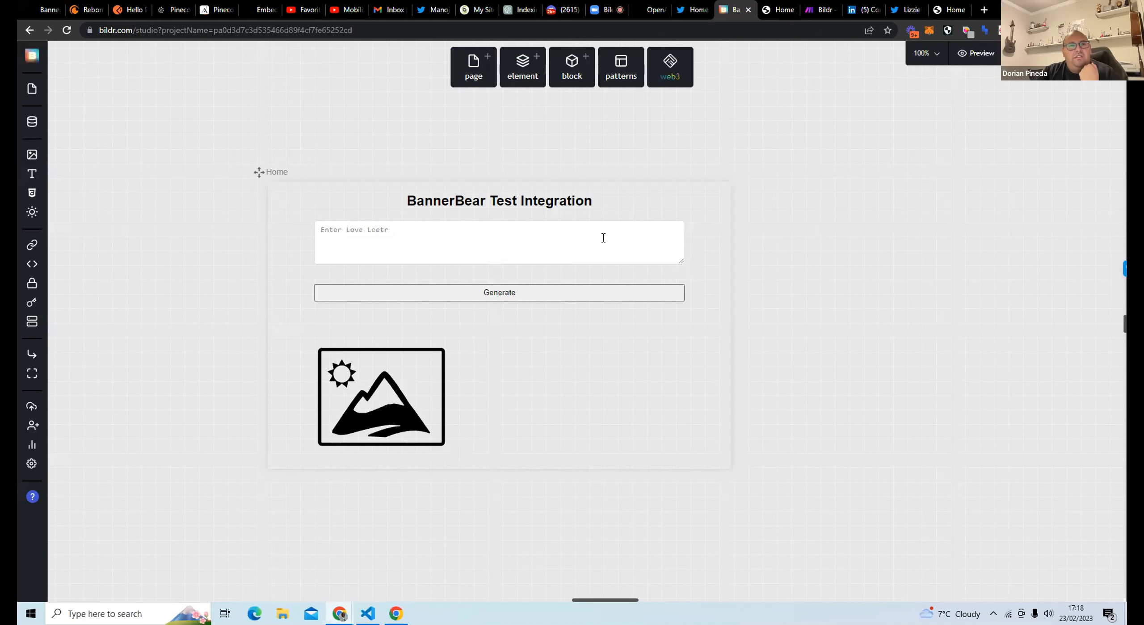
left_click(542, 313)
left_click(419, 370)
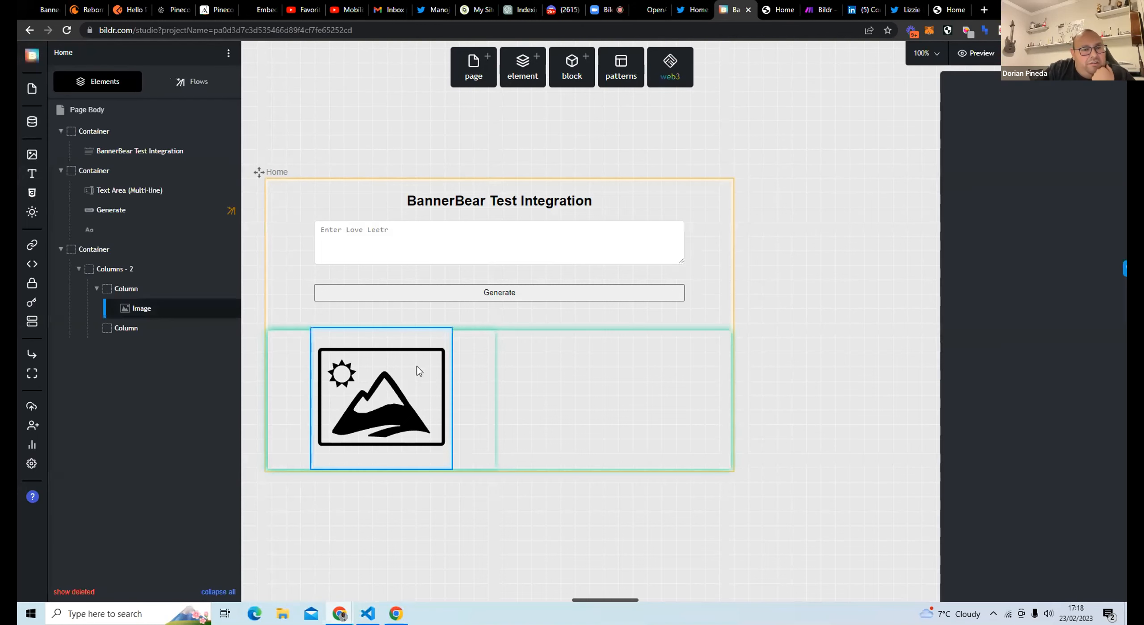
Return to the Bildr - Bannerbear scenario in Make and run it once, waiting for new data
left_click(769, 10)
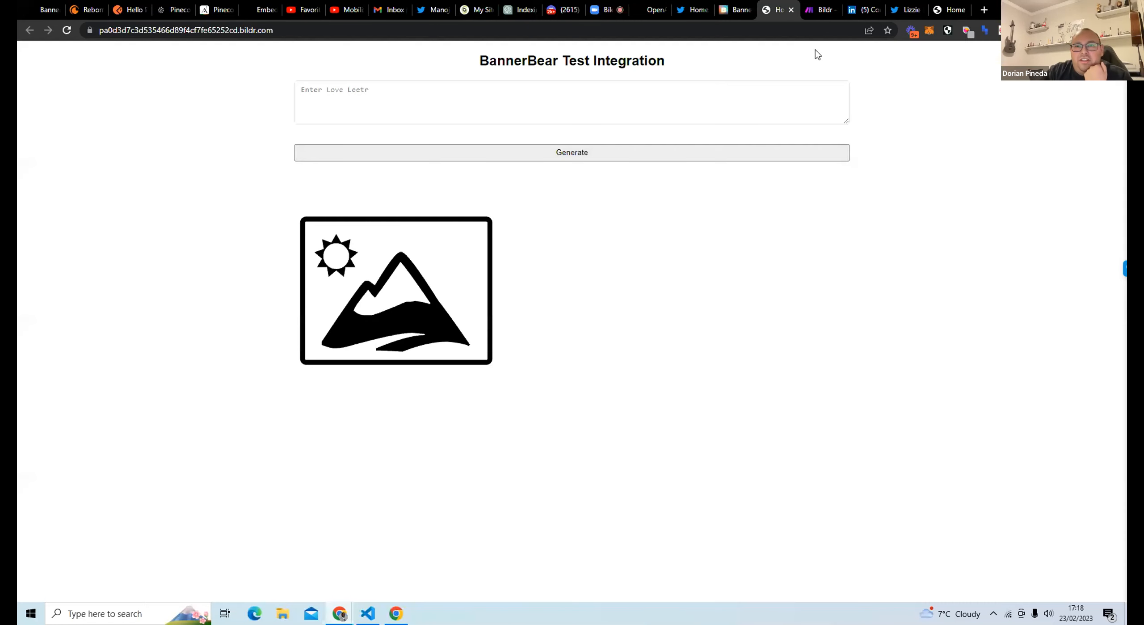
left_click(820, 10)
left_click(539, 399)
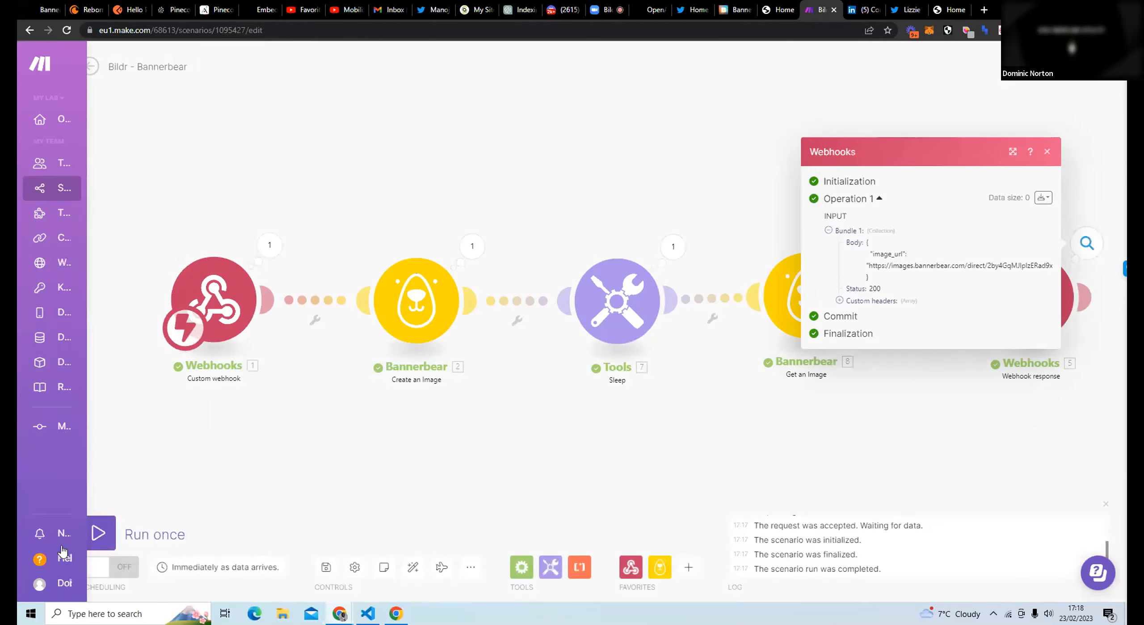
left_click(98, 533)
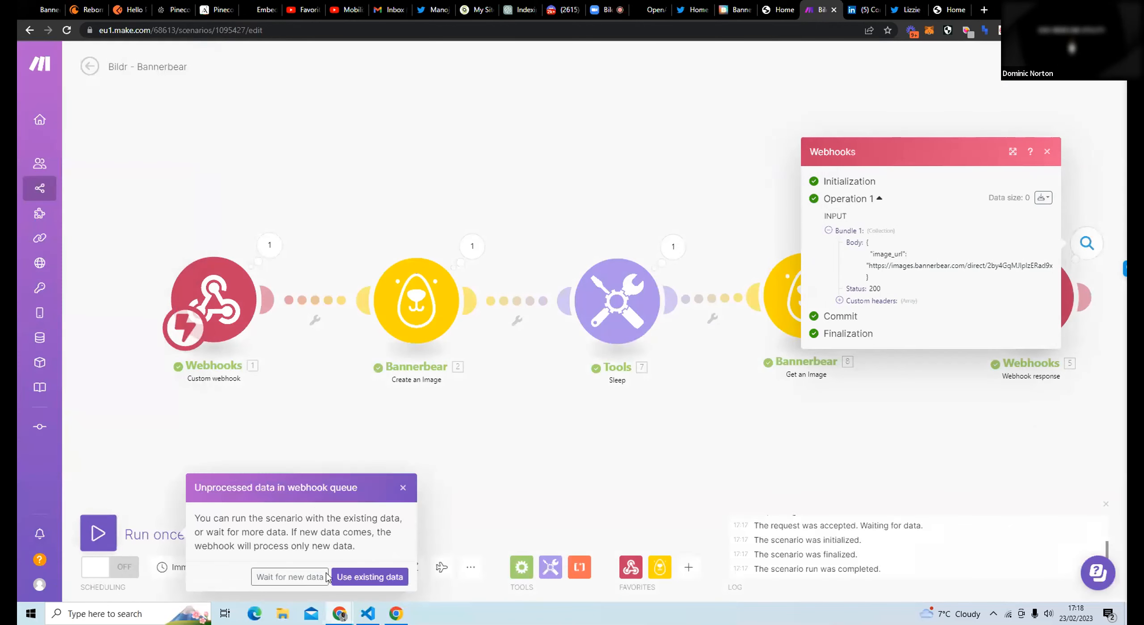
left_click(313, 576)
Generate an image from the text "Hi" on the BannerBear Test Integration preview and check the scenario's progress and the page's result
left_click(765, 13)
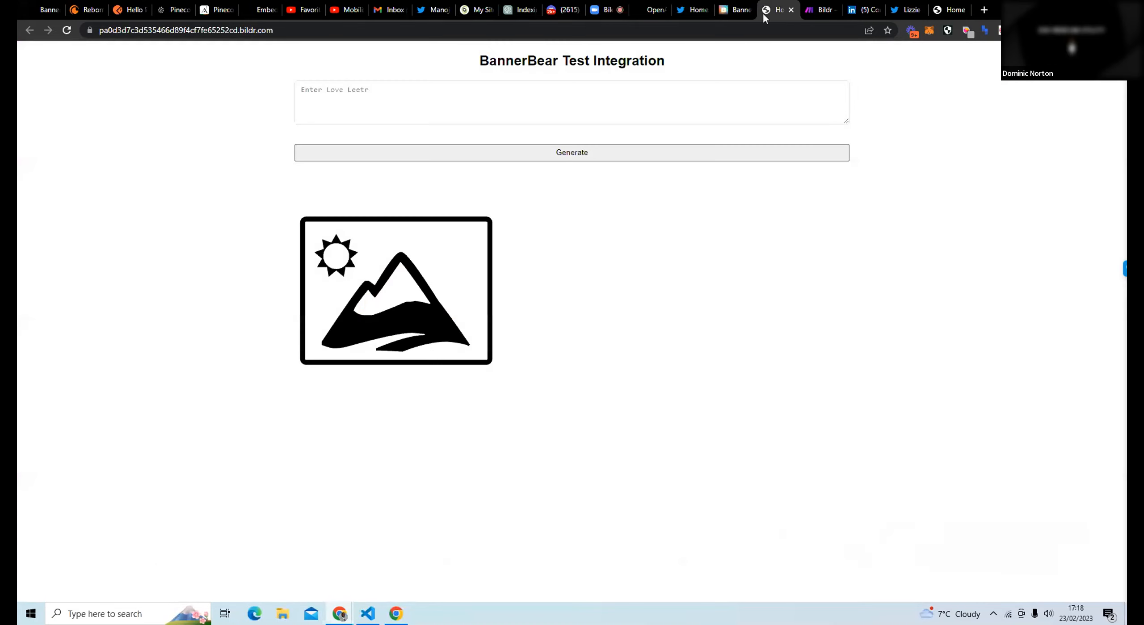
type("Hi")
left_click(599, 156)
left_click(812, 14)
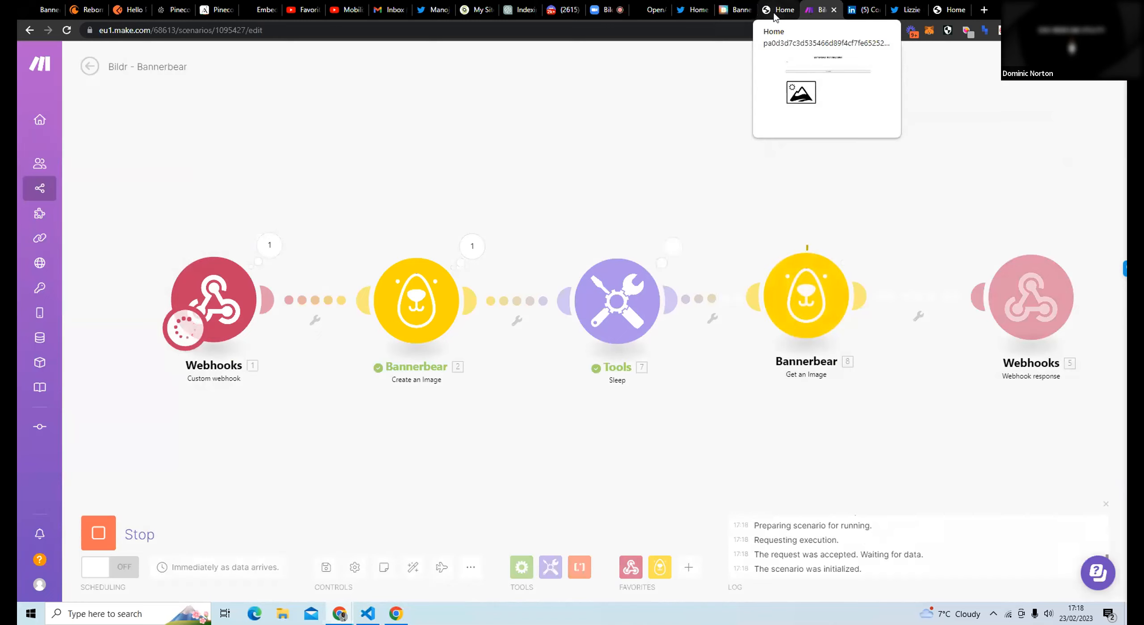
left_click(775, 15)
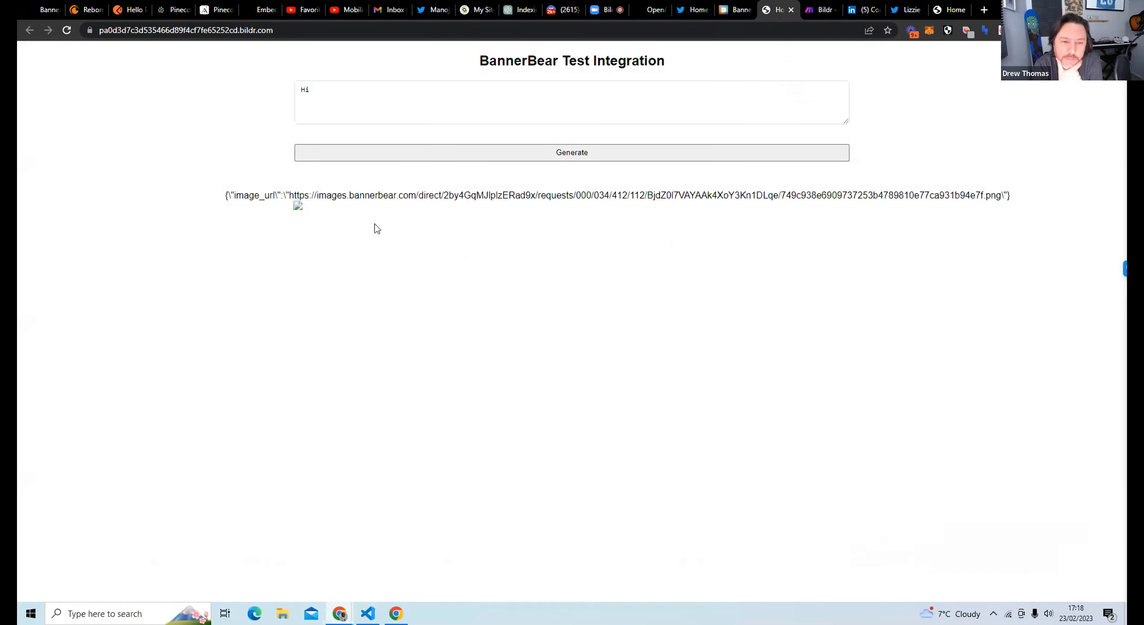
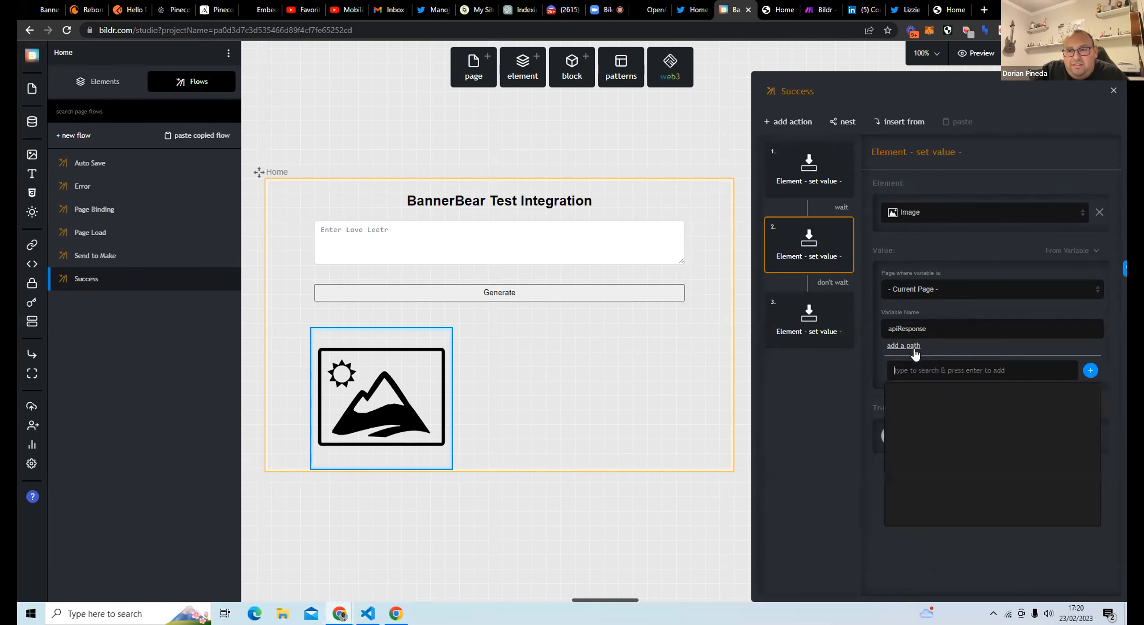
Add the path image_url to the apiResponse variable in the Success flow's action that sets the Image element's value
type("image")
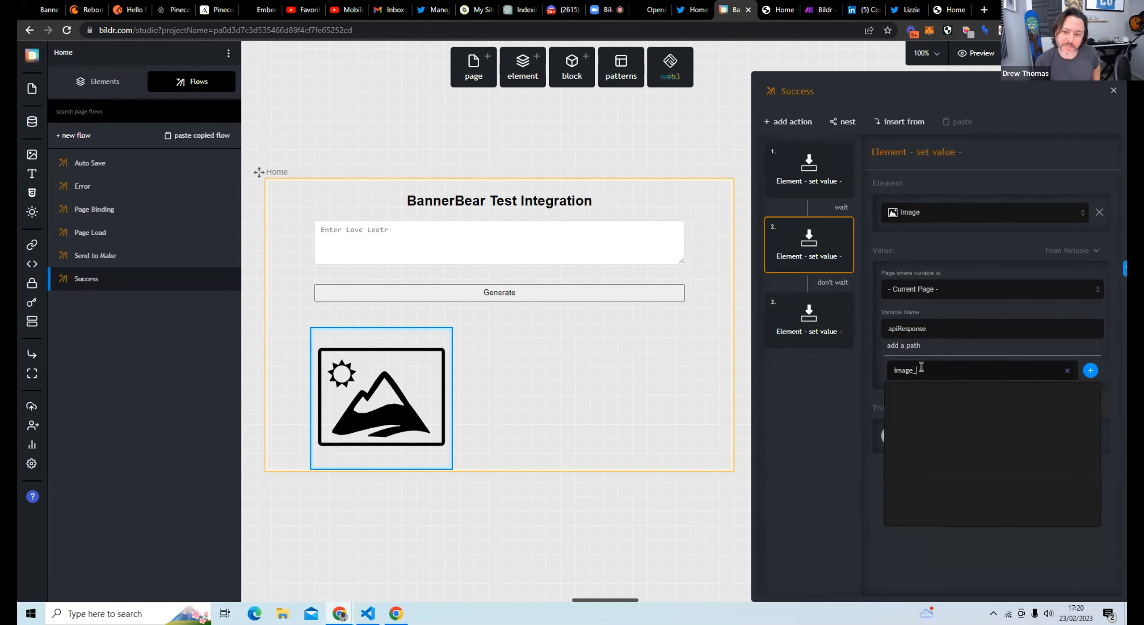
type("_url")
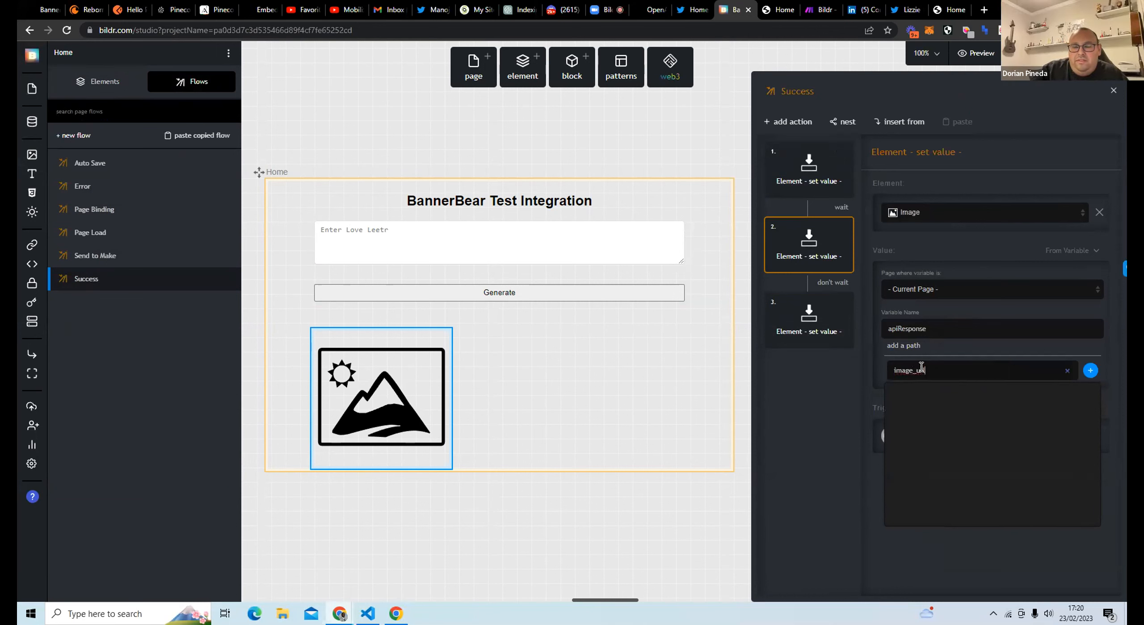
key("Return")
left_click(932, 556)
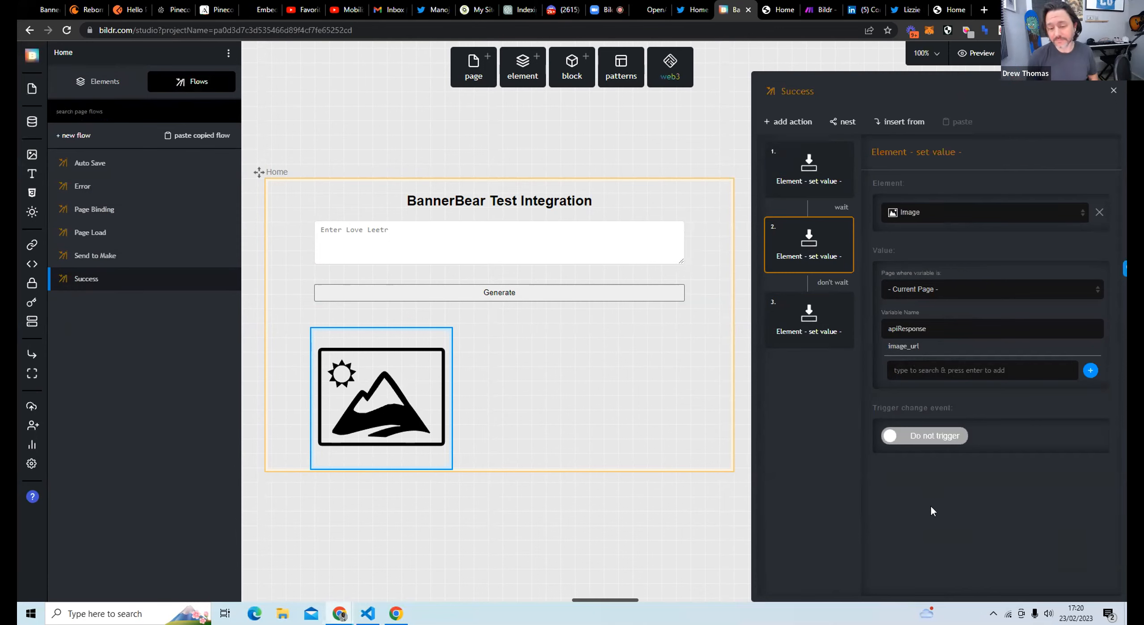
Reload the BannerBear Test Integration preview and start another single run of the Make scenario that waits for new data
left_click(780, 10)
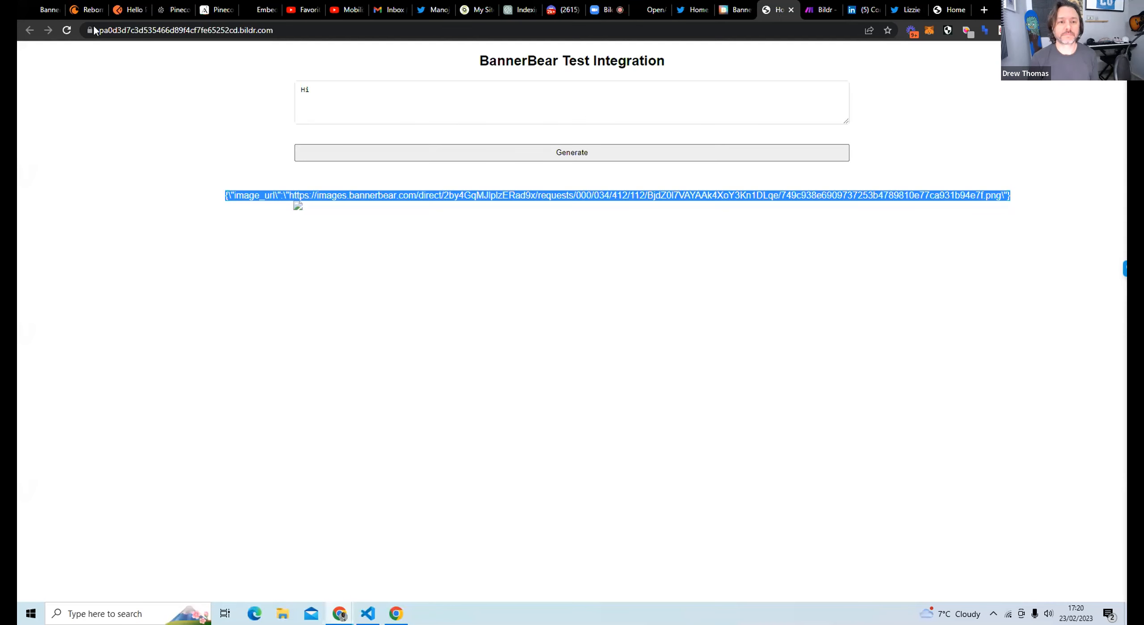
left_click(65, 31)
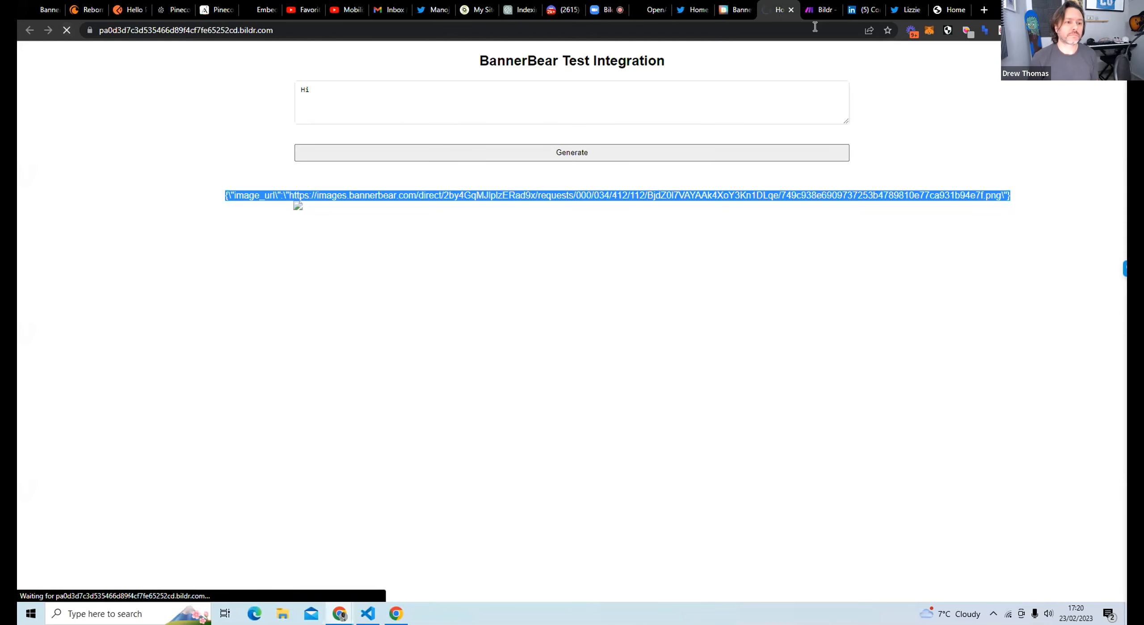
left_click(820, 11)
left_click(98, 532)
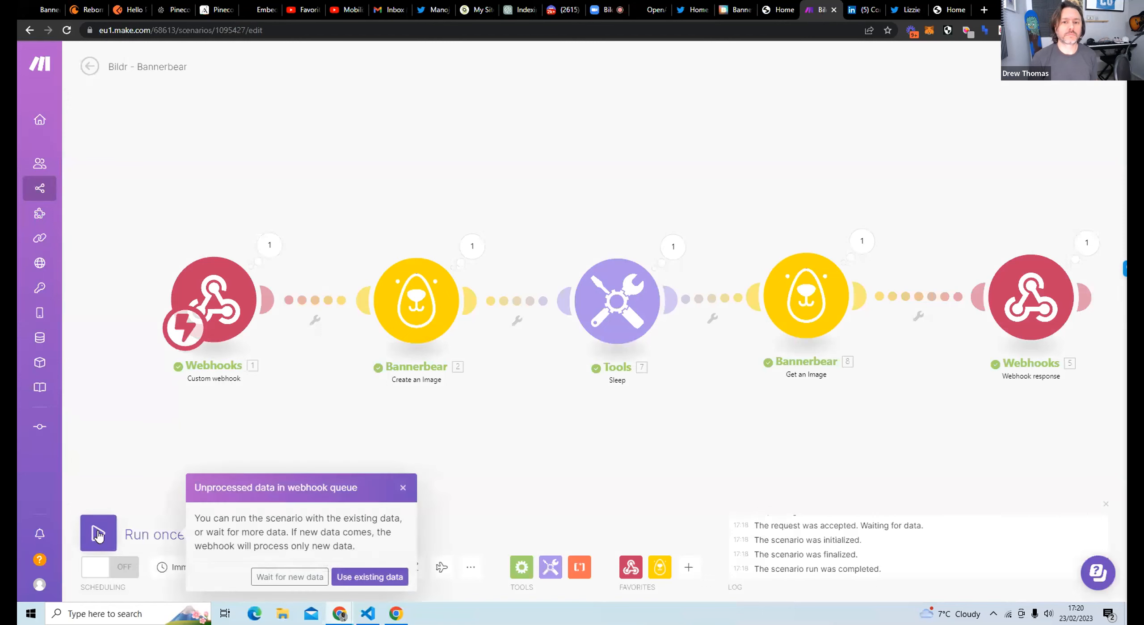
left_click(274, 578)
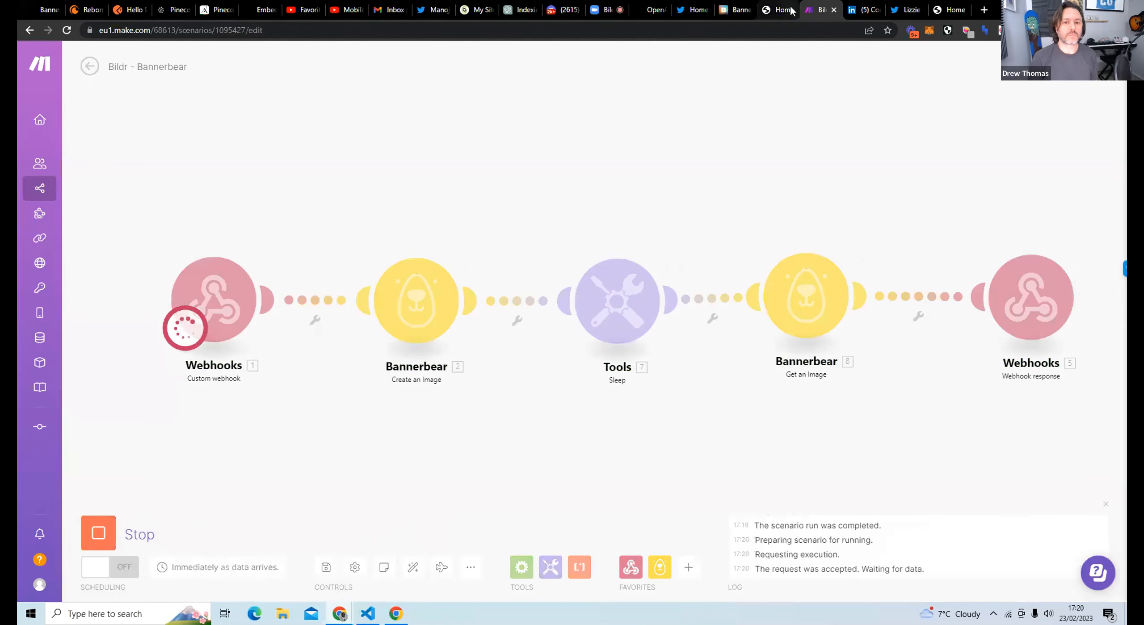
Generate an image from the text "Hello World" on the preview page, checking the Make scenario's progress before viewing the result
left_click(778, 10)
left_click(483, 96)
type("Hello World")
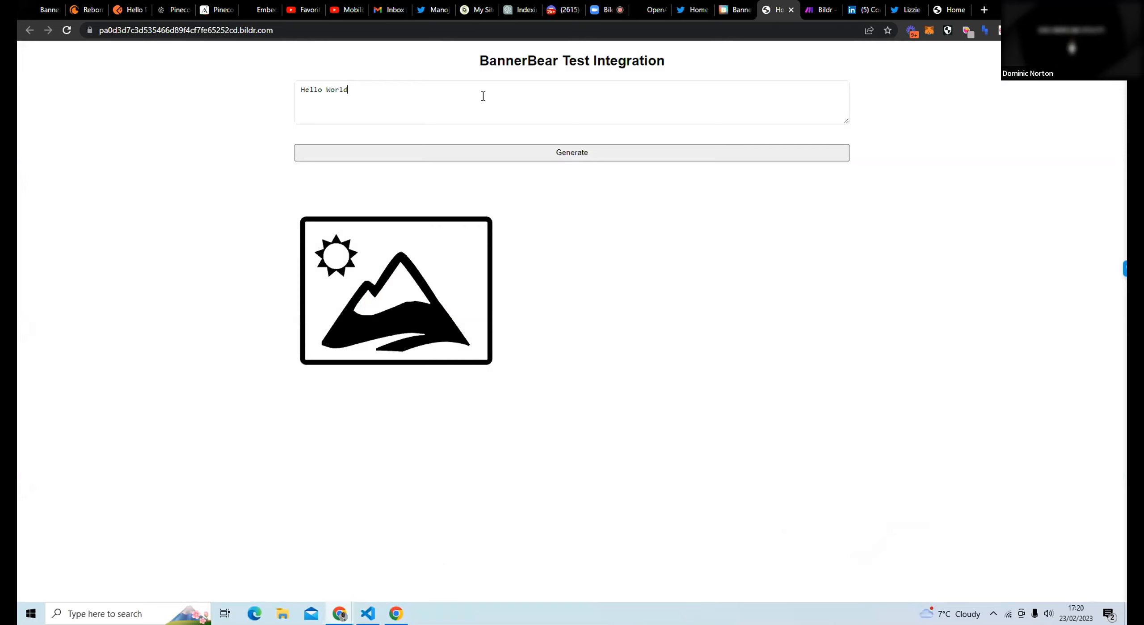
left_click(490, 151)
left_click(817, 9)
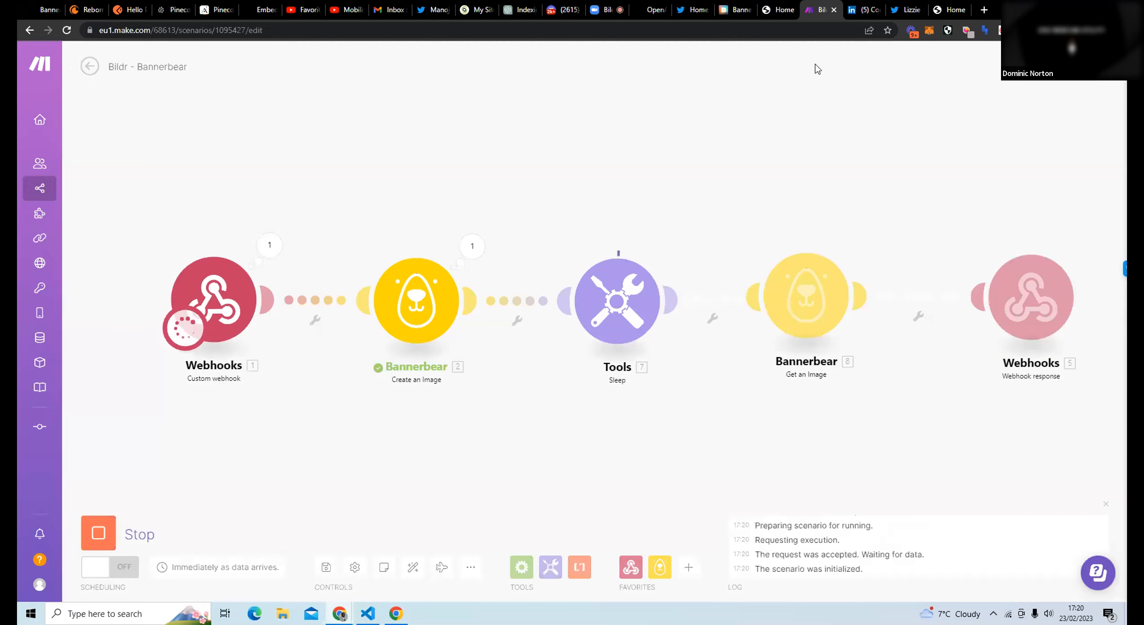
left_click(767, 11)
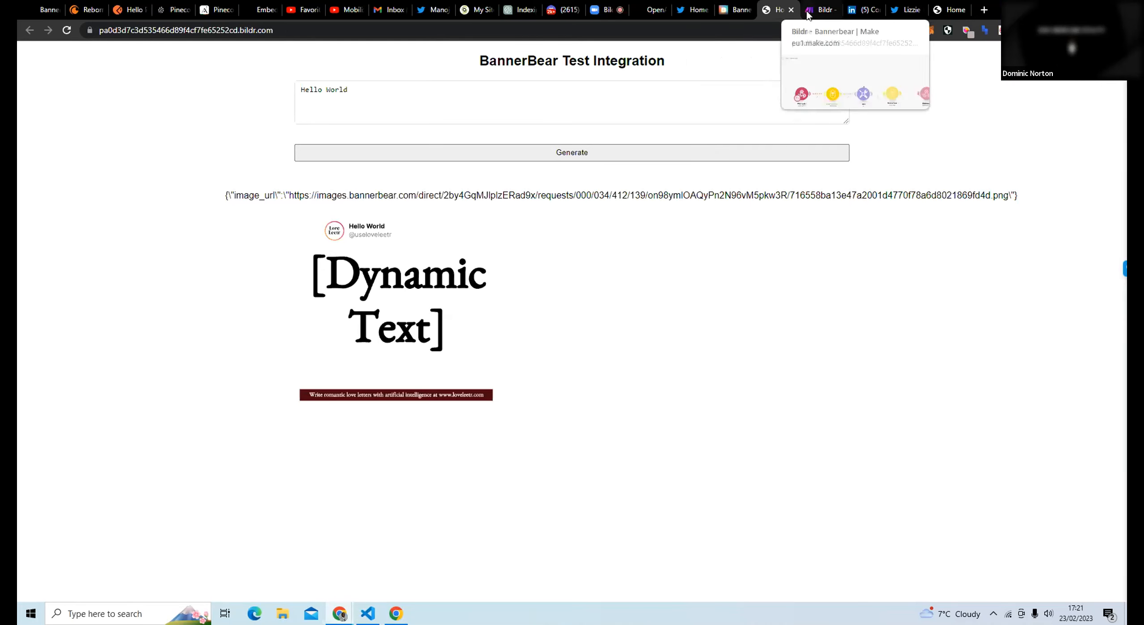
Save the Bildr - Bannerbear scenario in Make and go back to the Test folder's scenario list
left_click(822, 10)
left_click(326, 567)
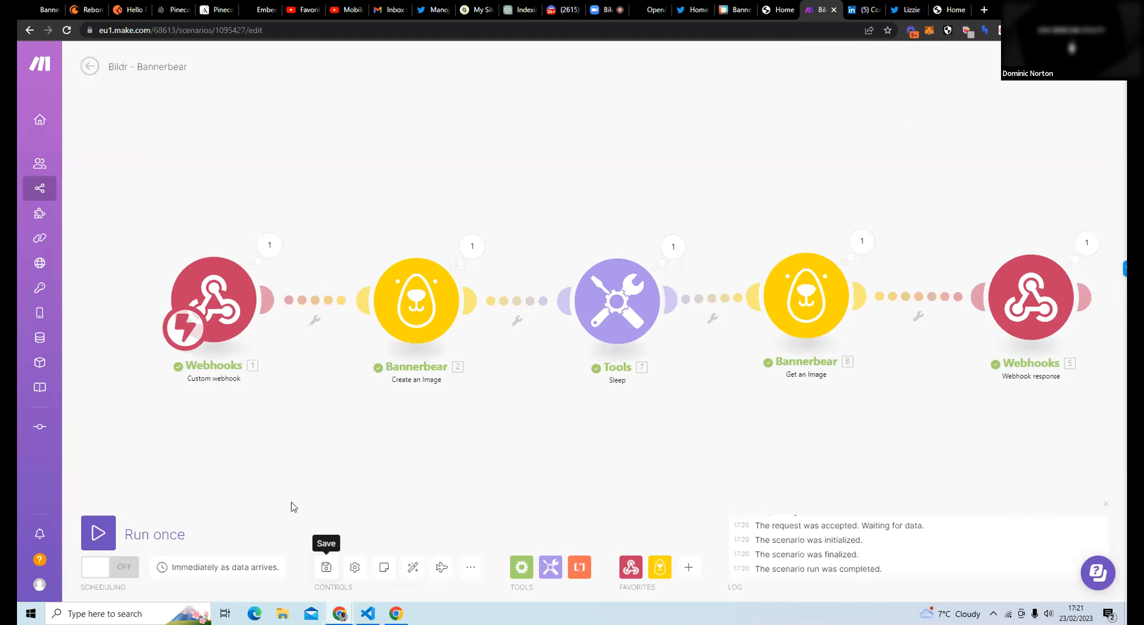
left_click(89, 68)
left_click(88, 71)
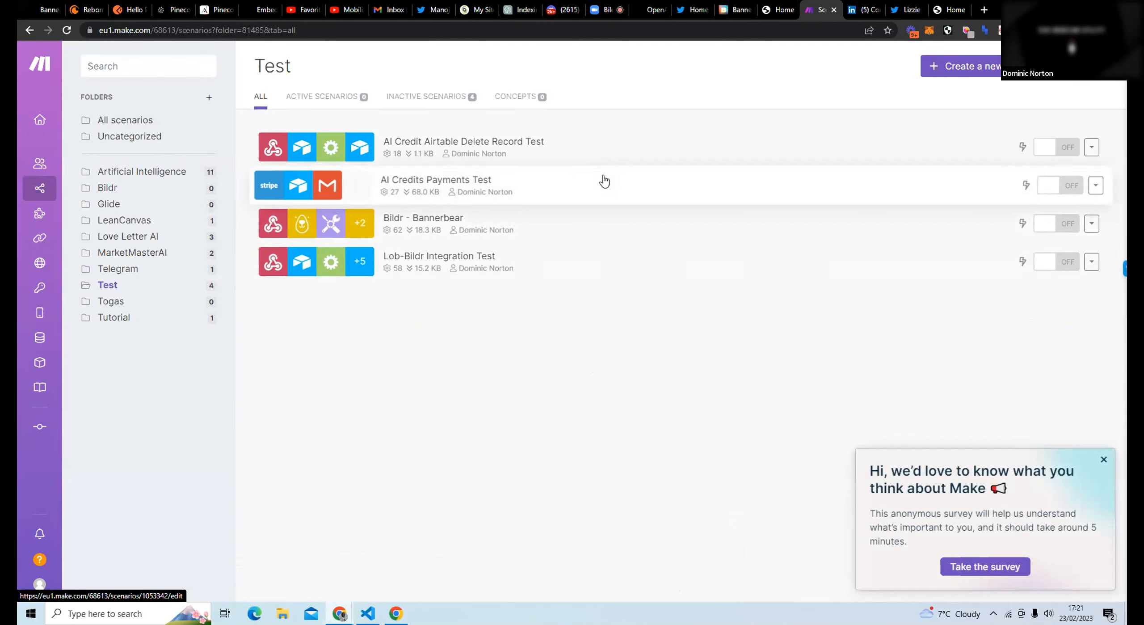
View the AI Credits Payments Test scenario and the Lob-Bildr Integration Test scenario from the Test folder
left_click(602, 191)
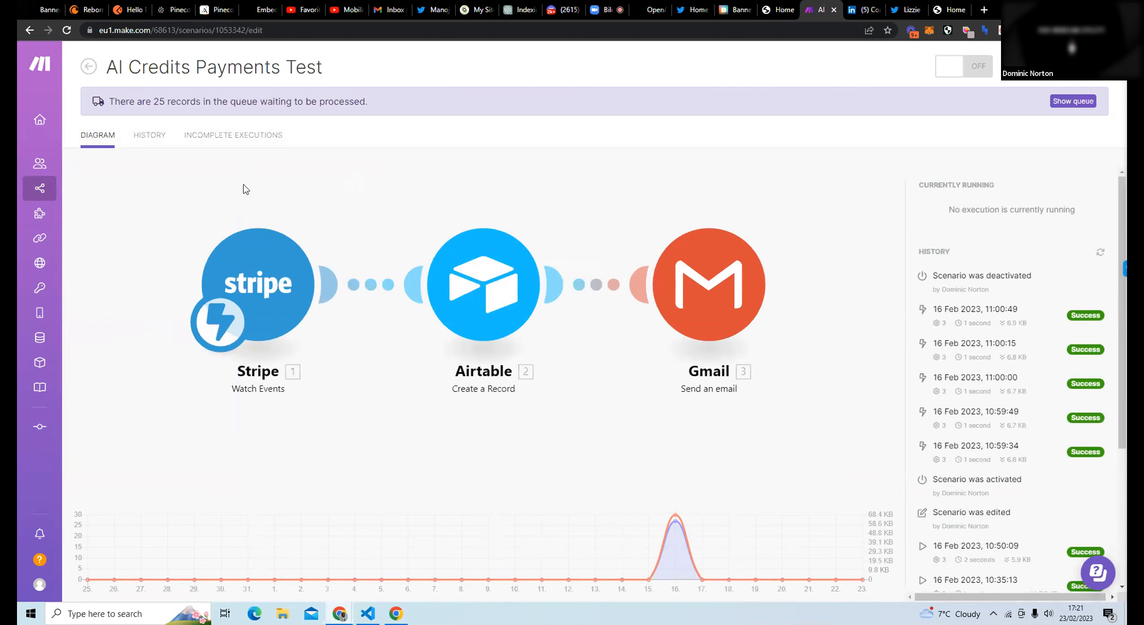
left_click(89, 66)
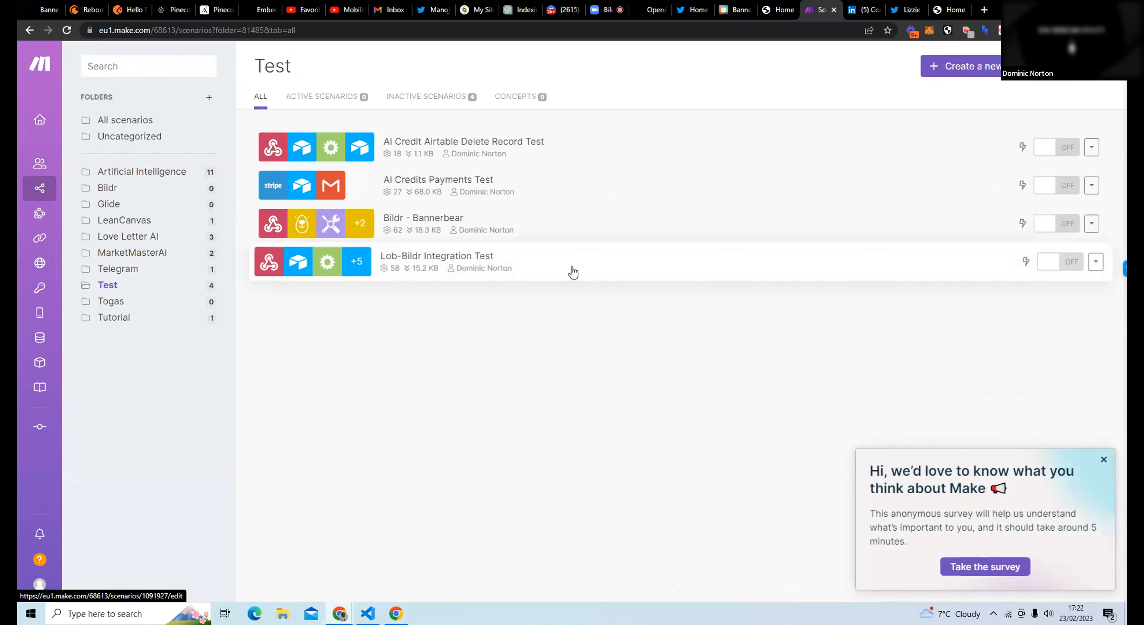
left_click(572, 272)
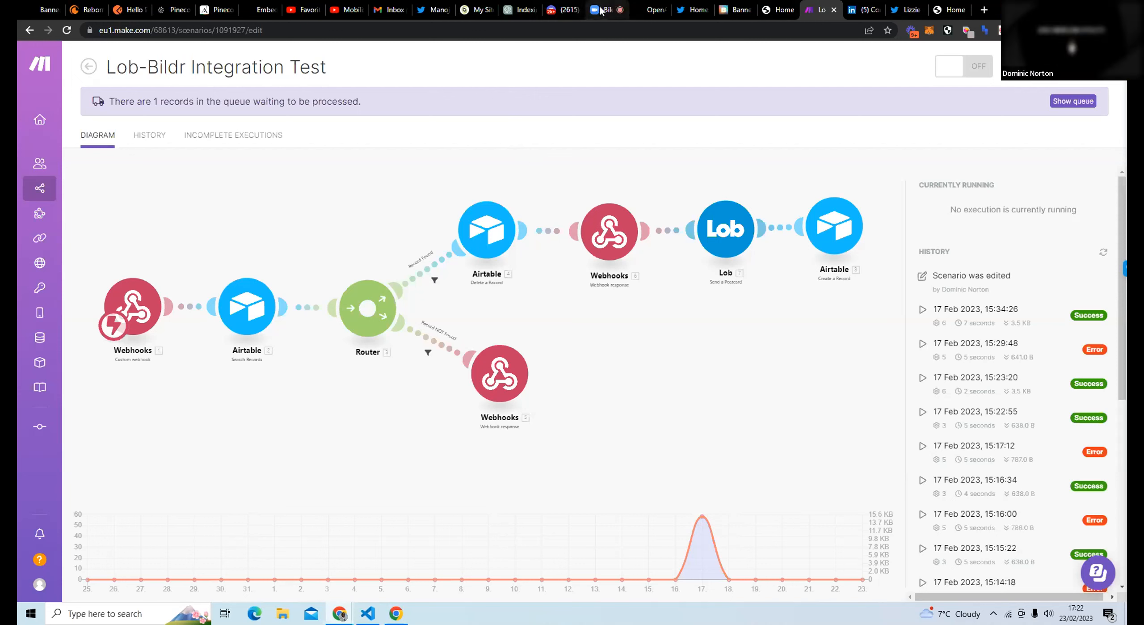
Switch to the ongoing Zoom meeting in the browser
mouse_move(602, 10)
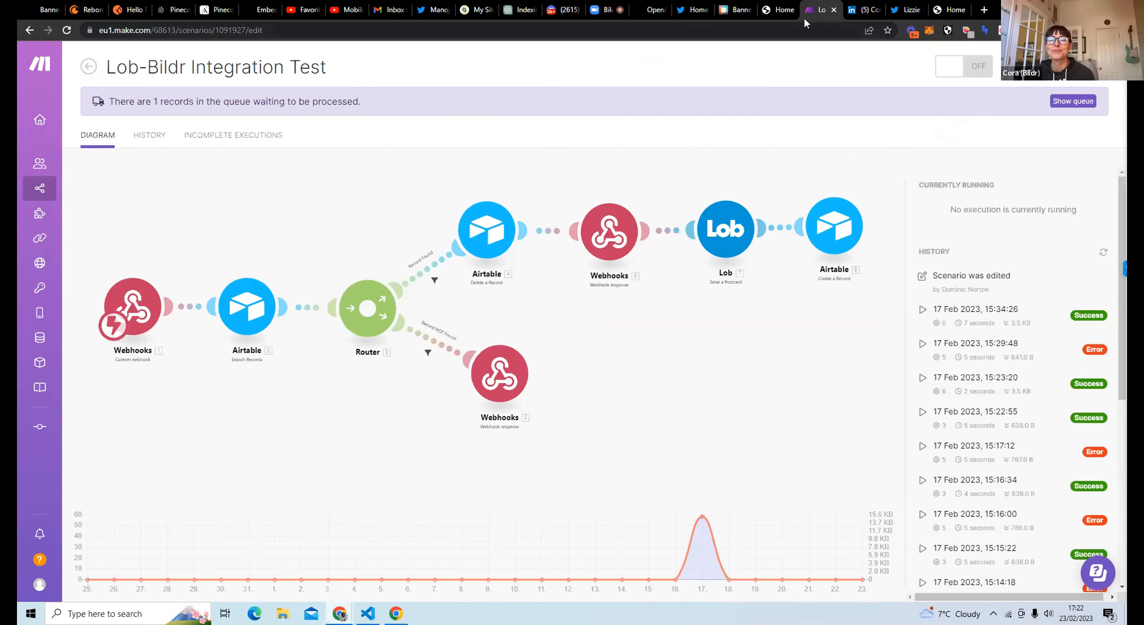
left_click(599, 9)
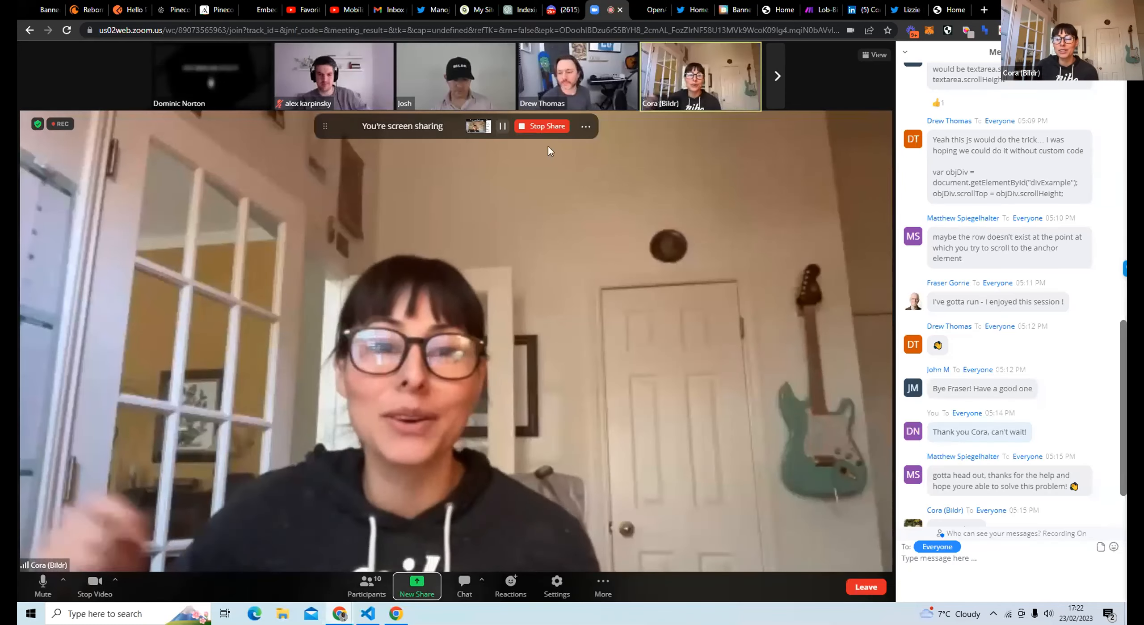